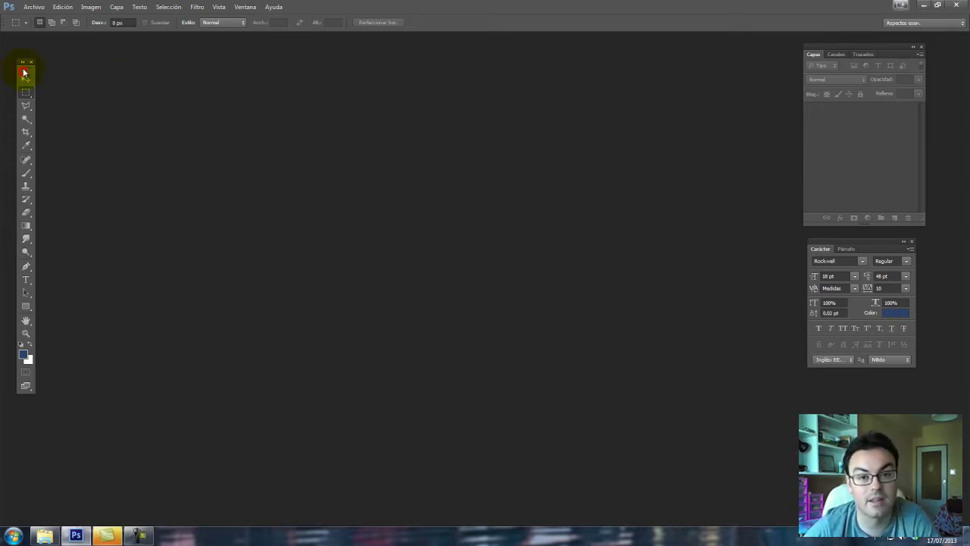
Step: Move the floating Tools and Capas panels into place and show the Archivo menu
drag(24, 76, 20, 63)
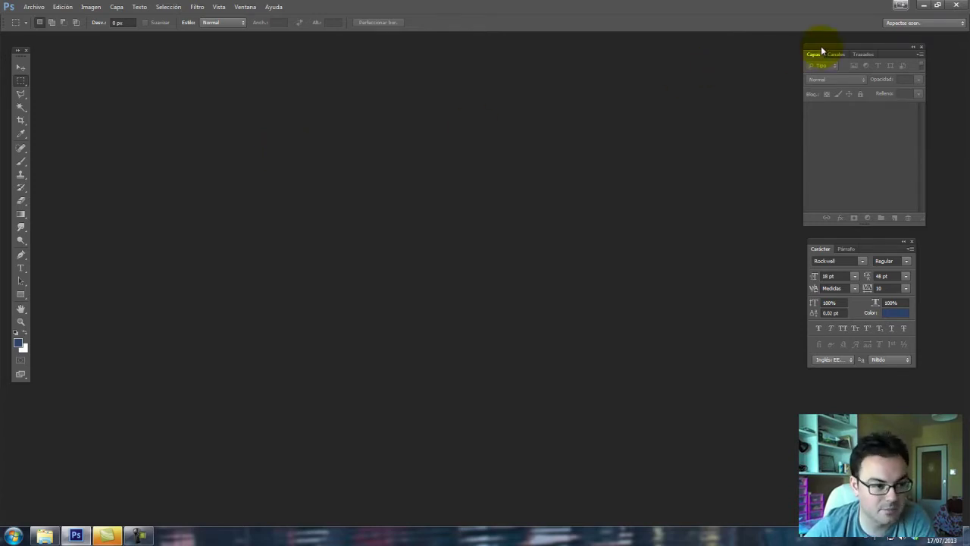
drag(821, 48, 824, 47)
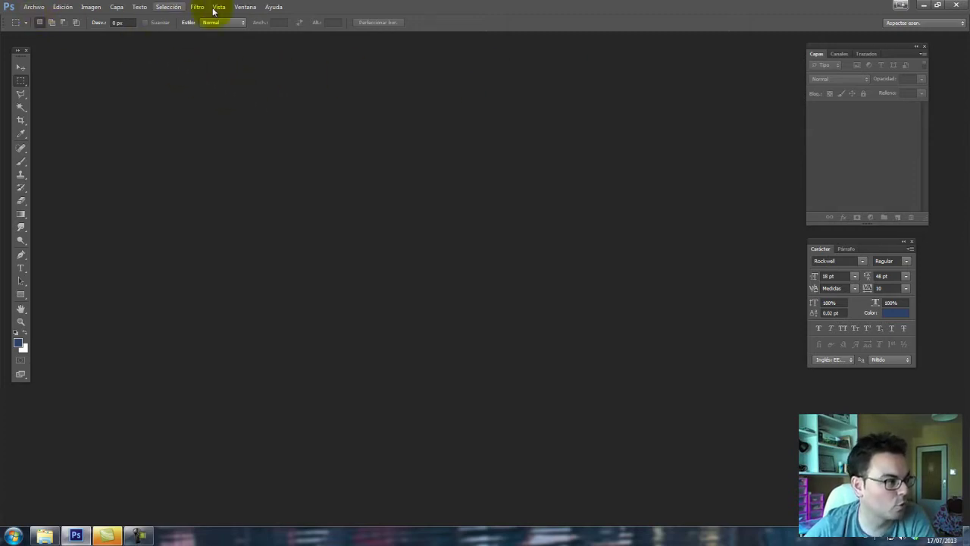
click(31, 7)
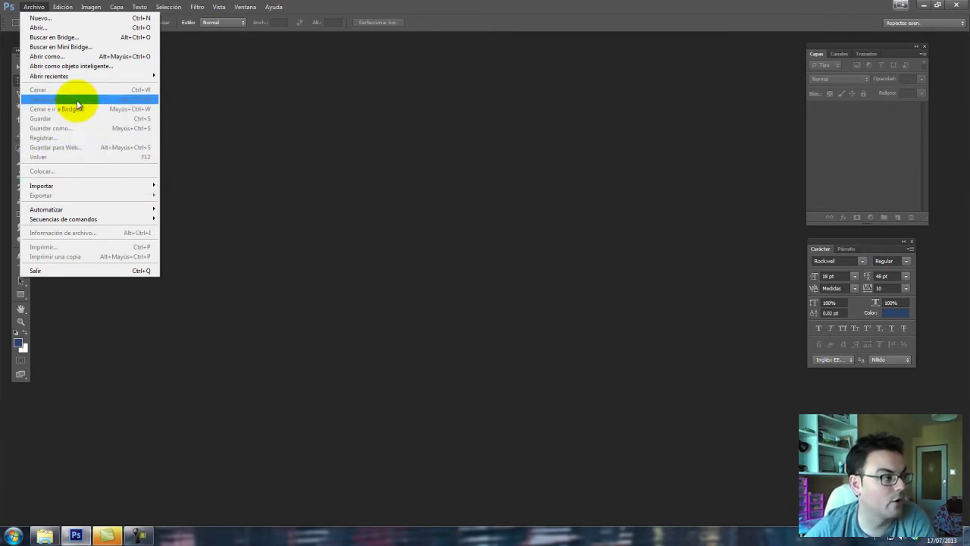
Step: Create a new white 940 × 160 px document at 72 ppi via Archivo > Nuevo
click(65, 19)
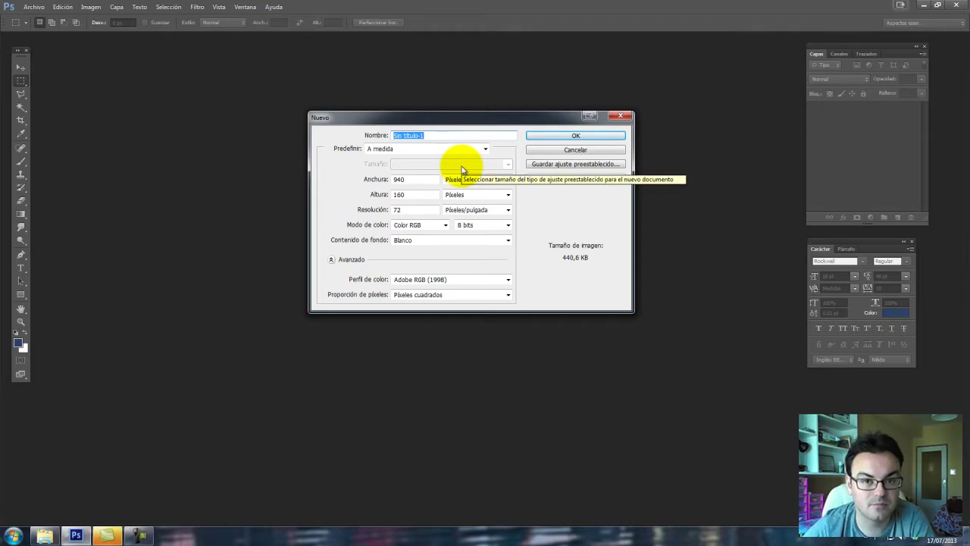
double_click(401, 180)
double_click(416, 194)
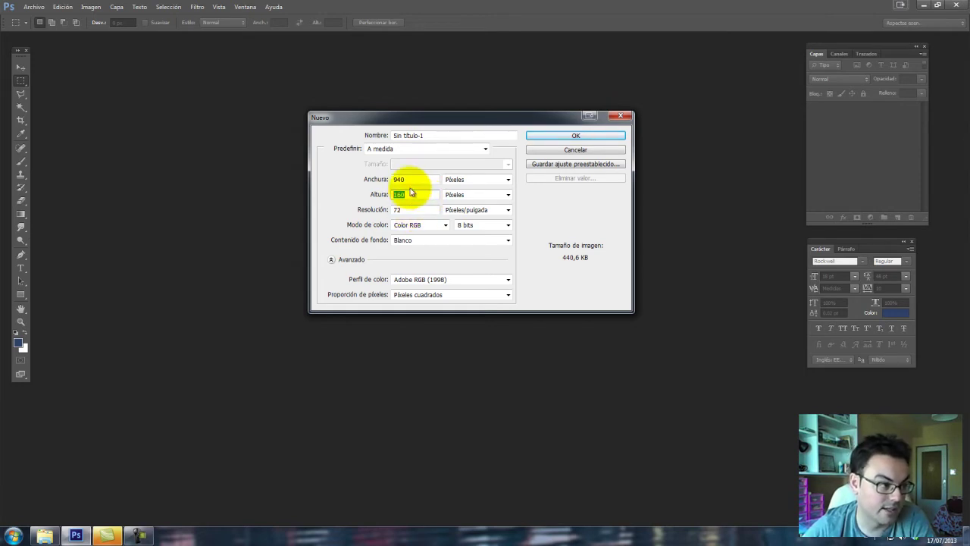
double_click(398, 210)
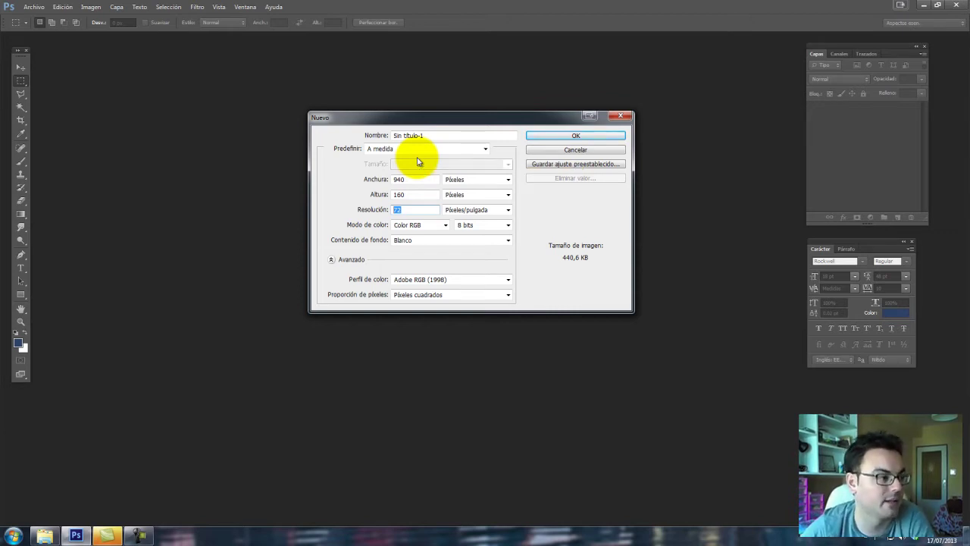
click(559, 136)
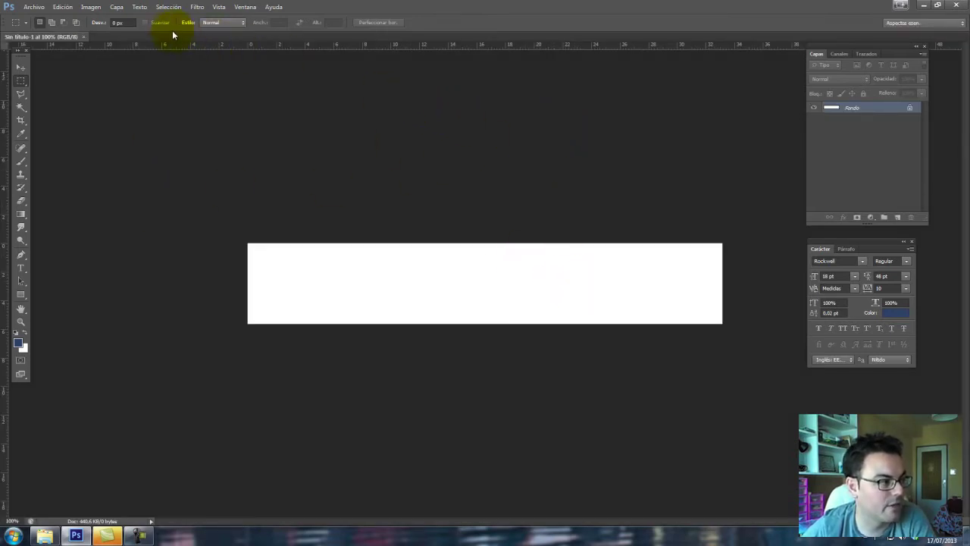
Step: Browse the Imagen, Capa and Edición menus without choosing any command
click(89, 9)
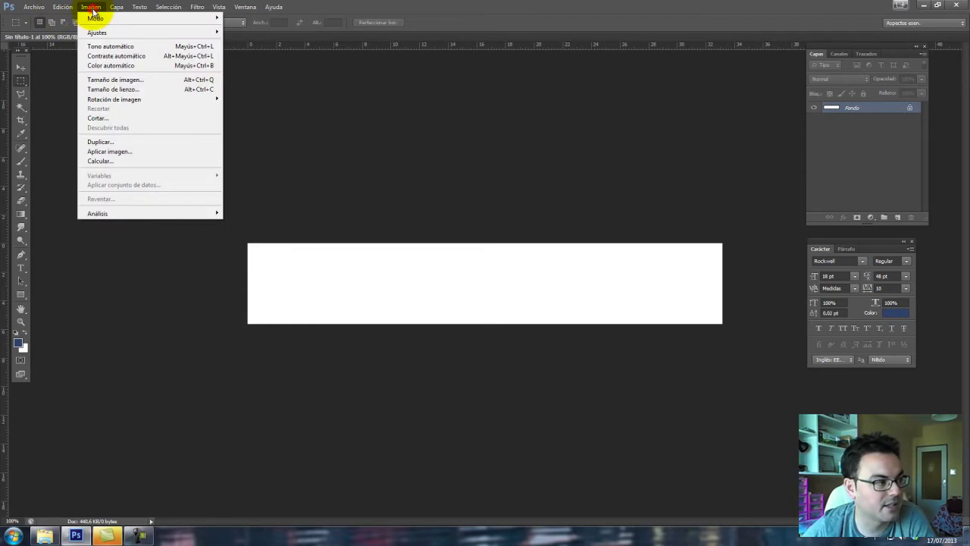
click(116, 7)
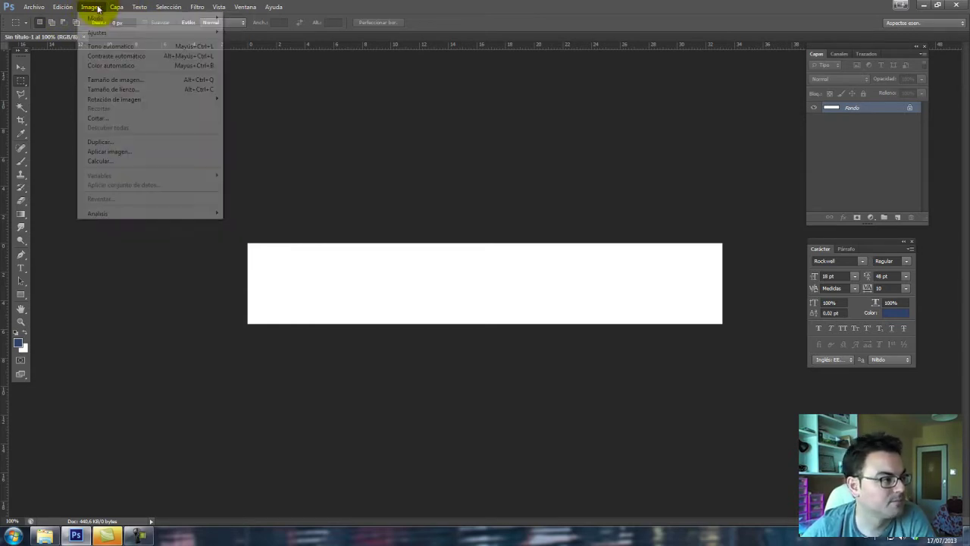
mouse_move(62, 6)
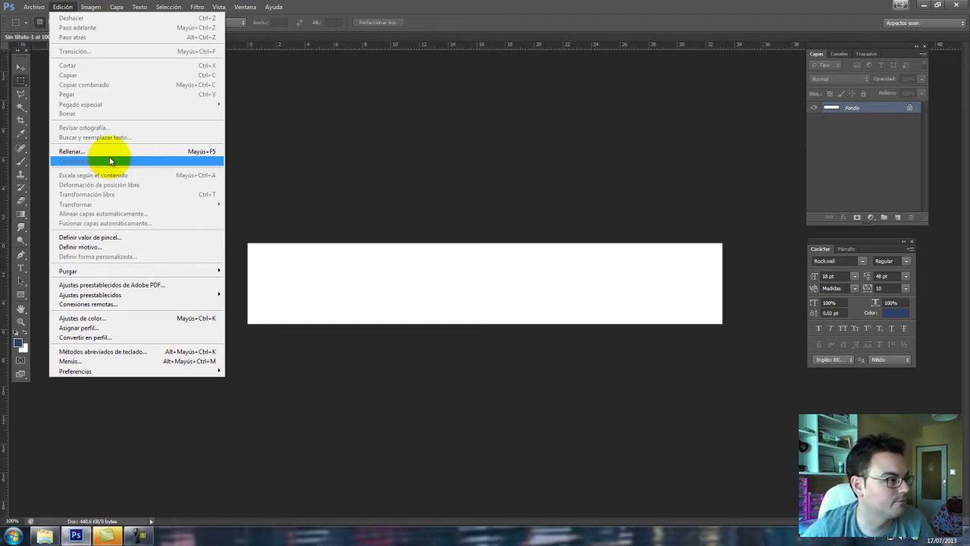
click(398, 266)
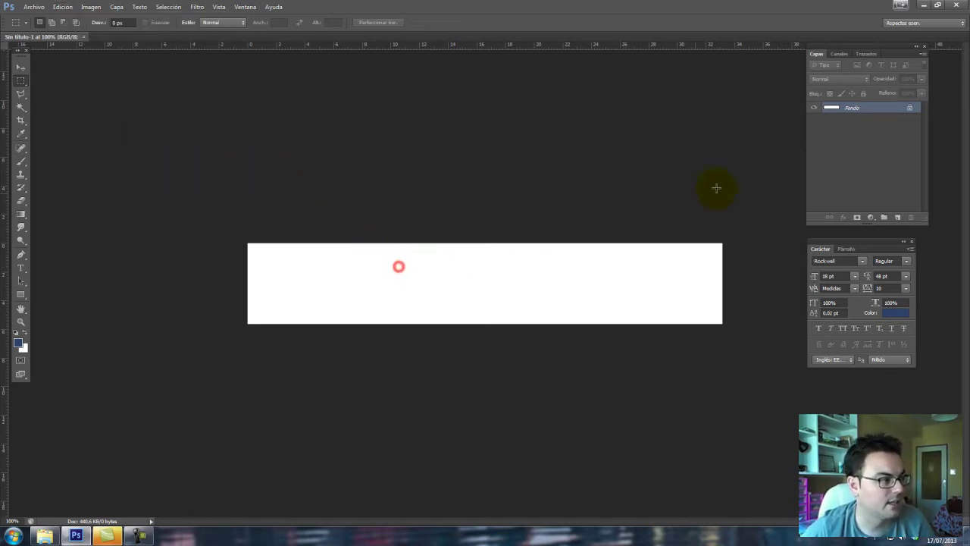
Step: Draw a rectangular marquee selection across the middle of the banner
click(25, 70)
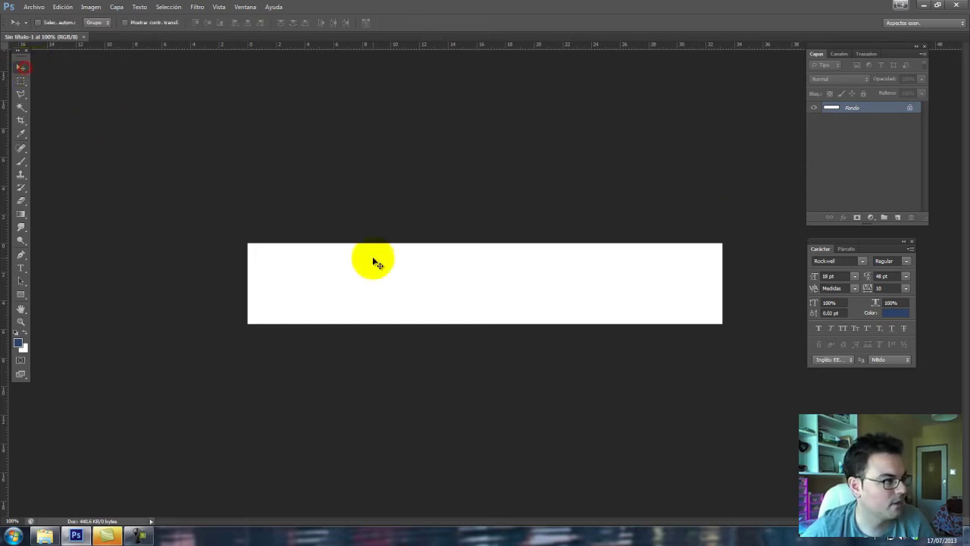
click(23, 80)
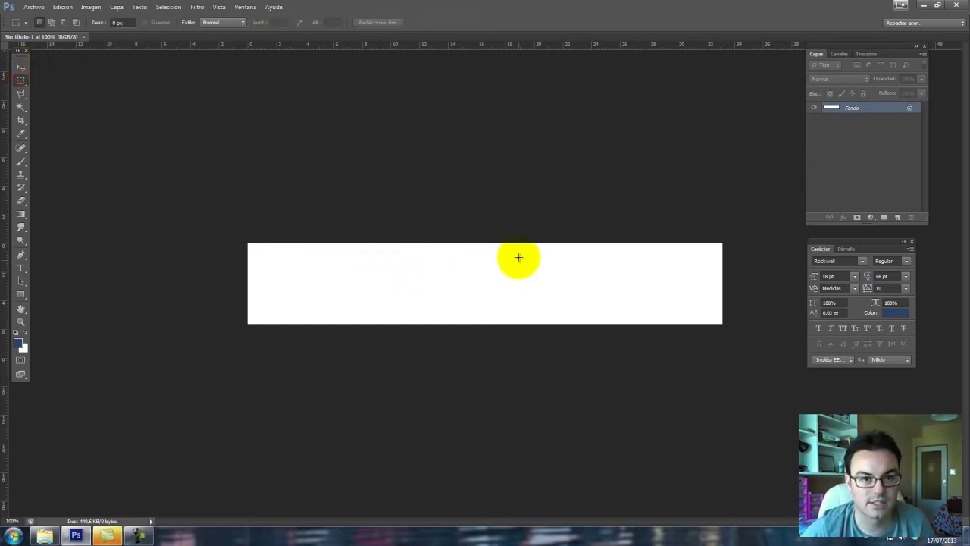
mouse_move(352, 254)
mouse_down()
mouse_move(599, 307)
mouse_move(579, 307)
mouse_up()
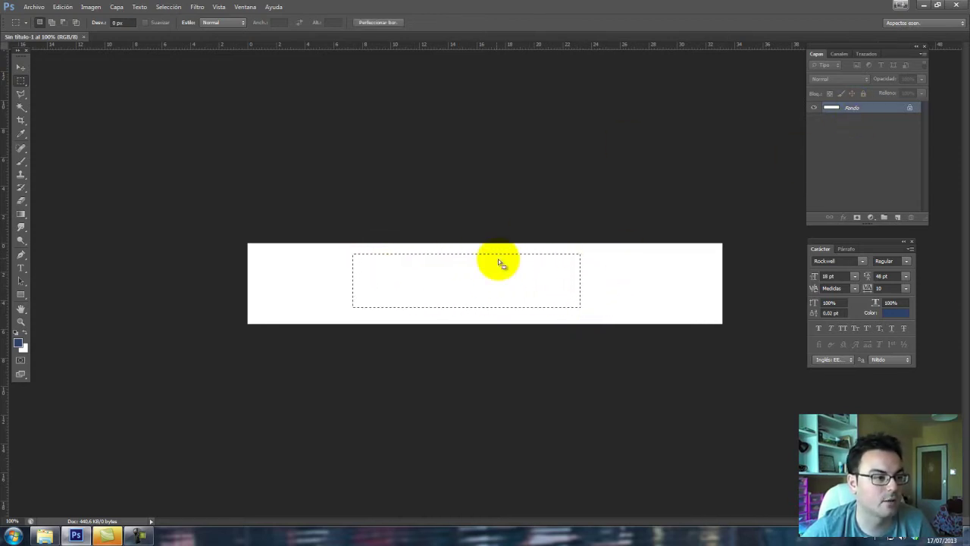
Step: Fill the selection with black using Edición > Rellenar, deselect, then undo the fill
click(62, 7)
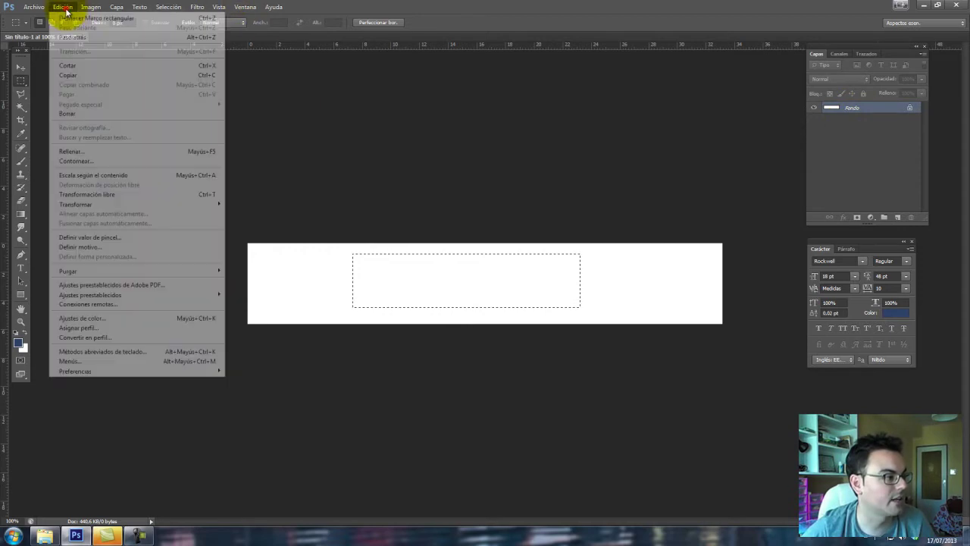
click(121, 152)
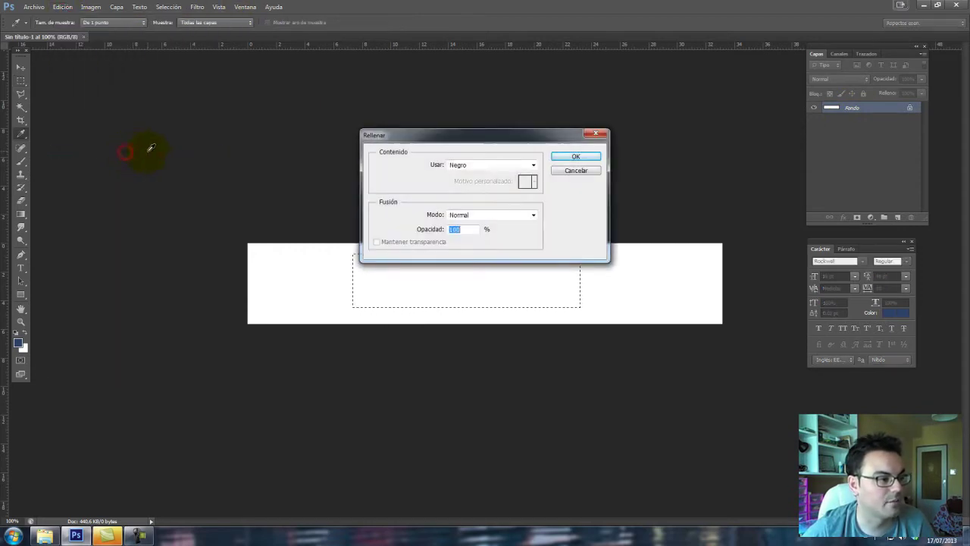
click(530, 164)
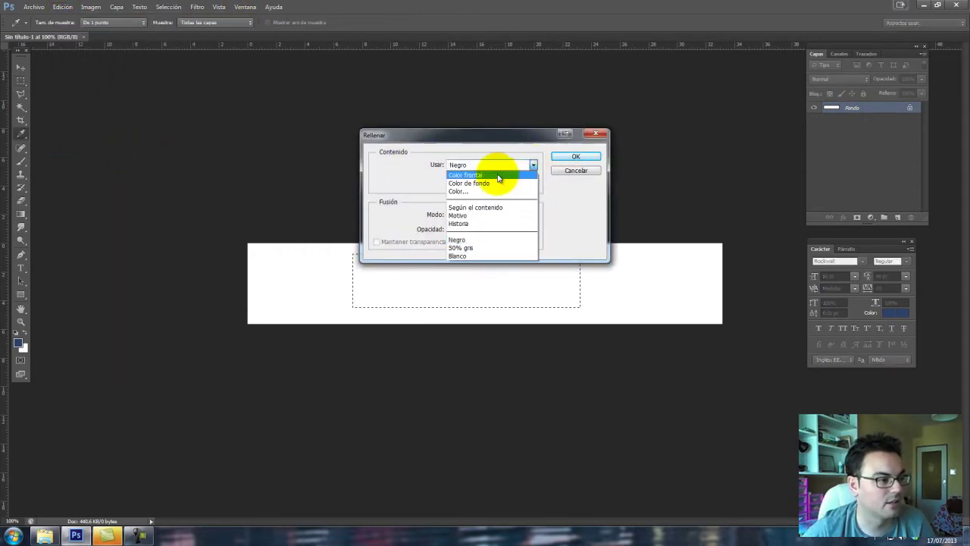
click(498, 176)
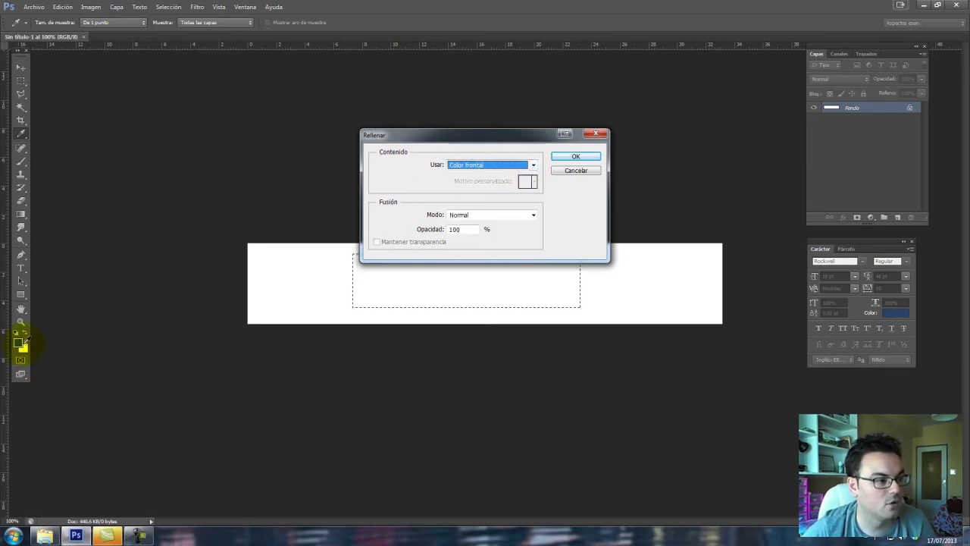
click(503, 164)
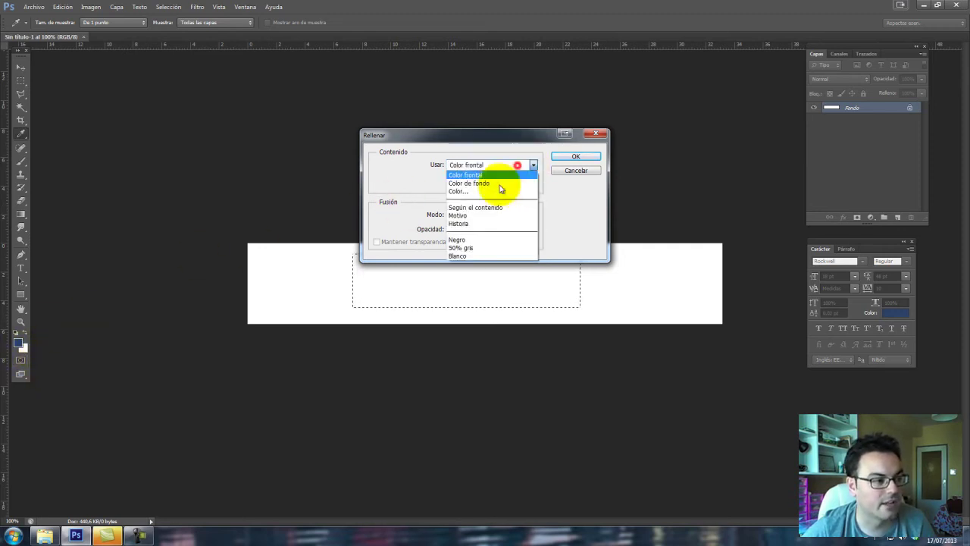
click(490, 241)
click(575, 156)
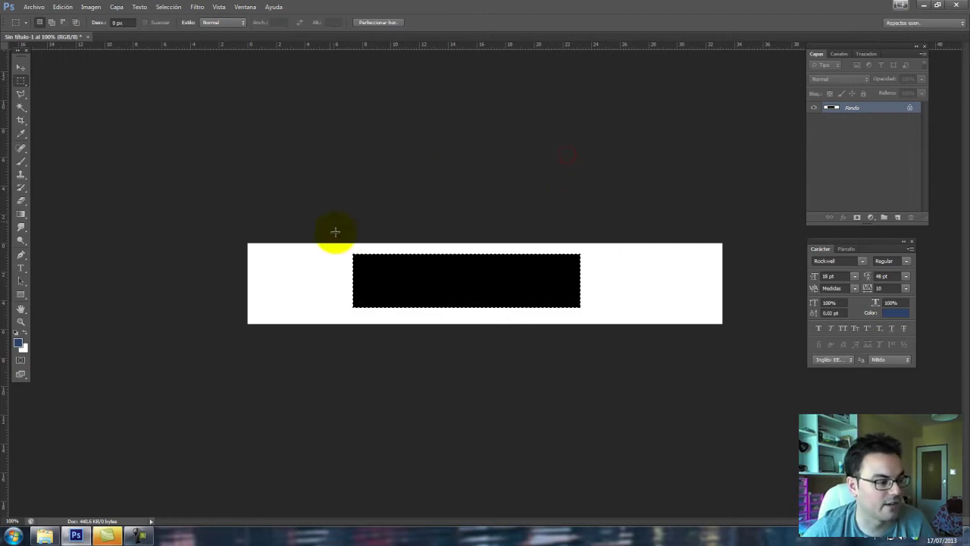
click(521, 255)
click(299, 122)
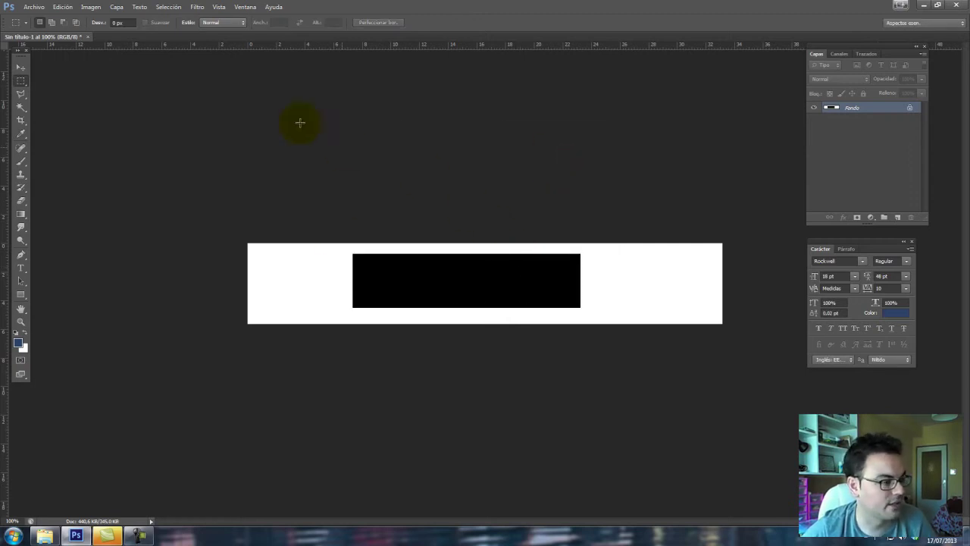
key(ctrl+alt+z)
key(ctrl+alt+z)
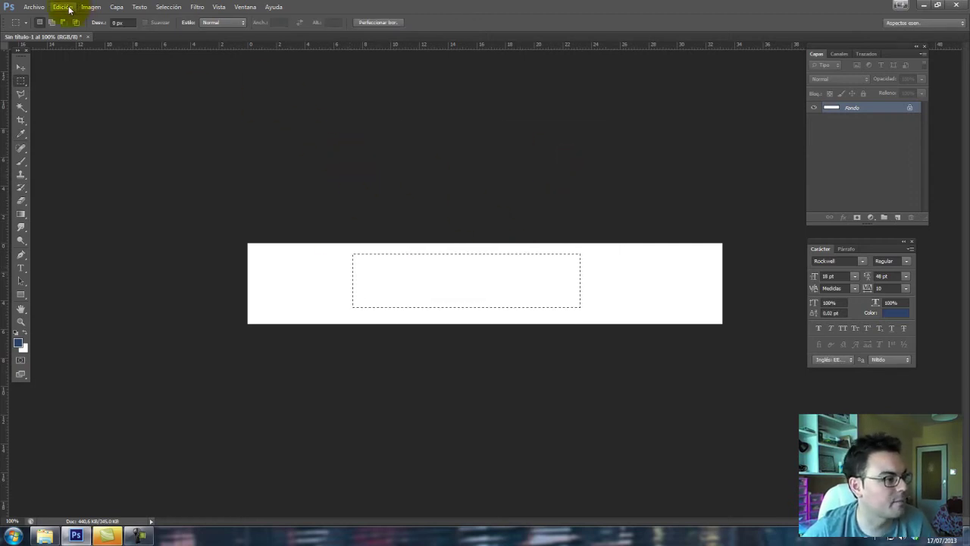
Step: Stroke the selection 4 px in bright green #0ce25d, deselect, then undo the outline
click(63, 7)
click(91, 160)
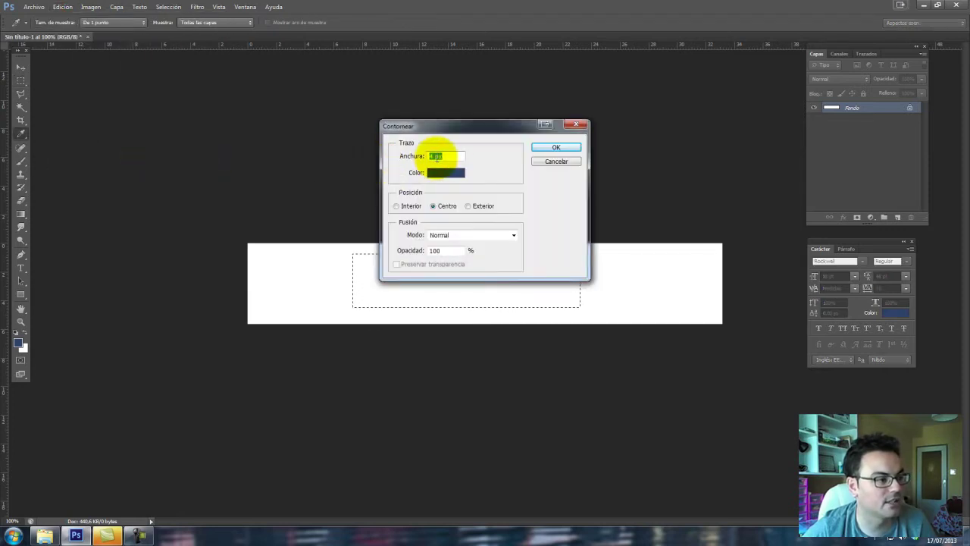
click(443, 173)
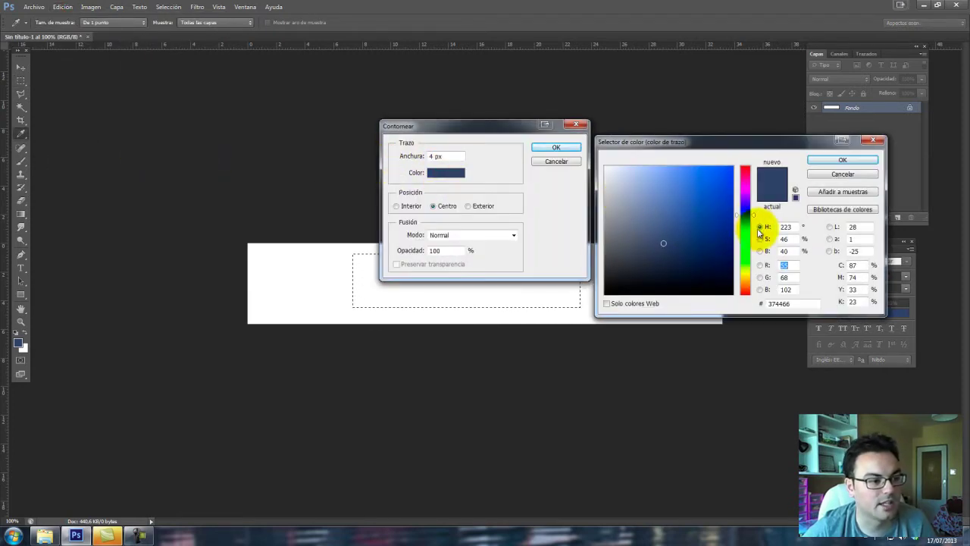
drag(752, 235, 750, 243)
drag(705, 190, 726, 180)
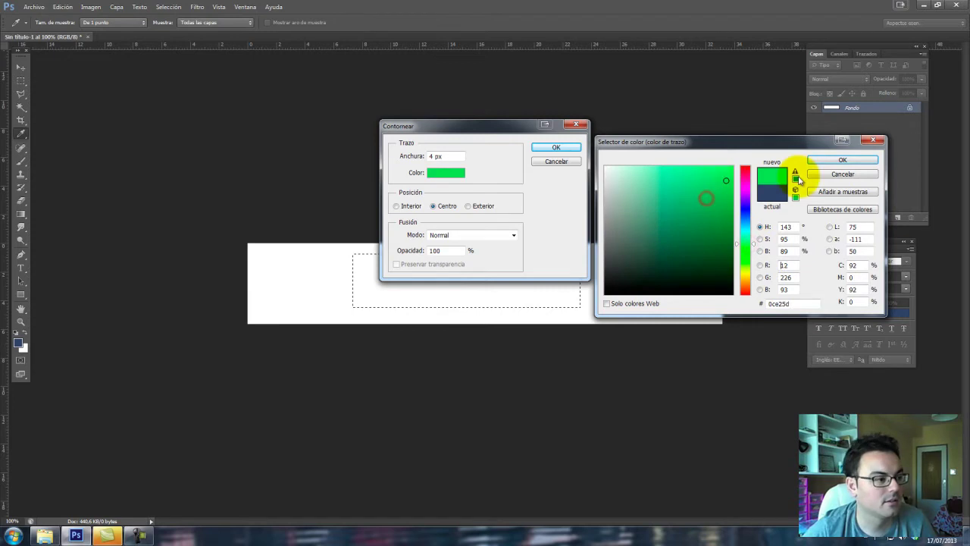
click(826, 164)
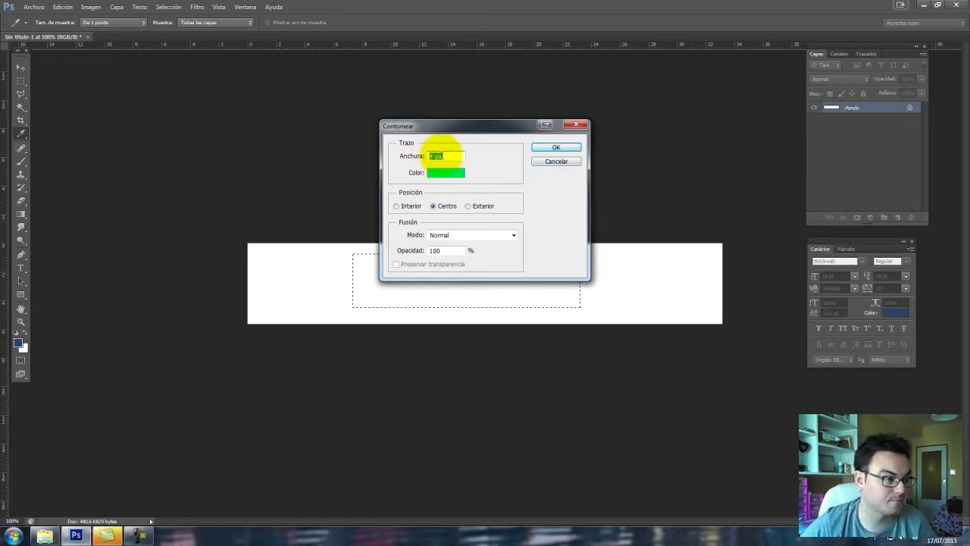
click(555, 147)
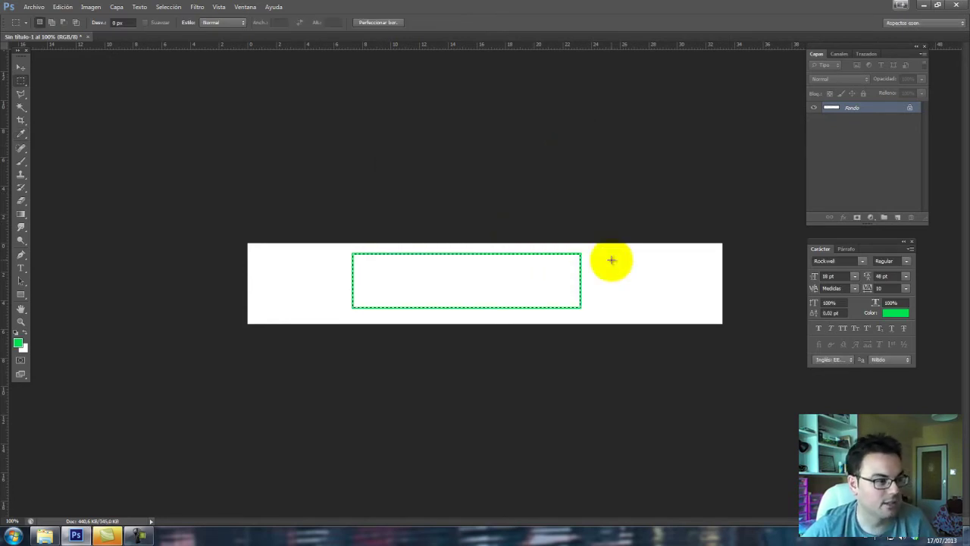
key(ctrl+d)
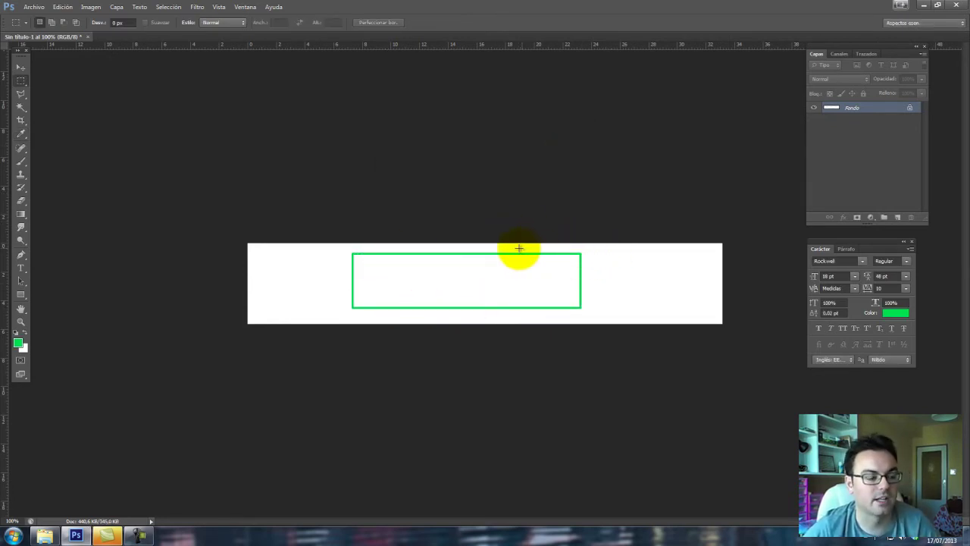
key(ctrl+alt+z)
key(ctrl+alt+z)
key(ctrl+alt+z)
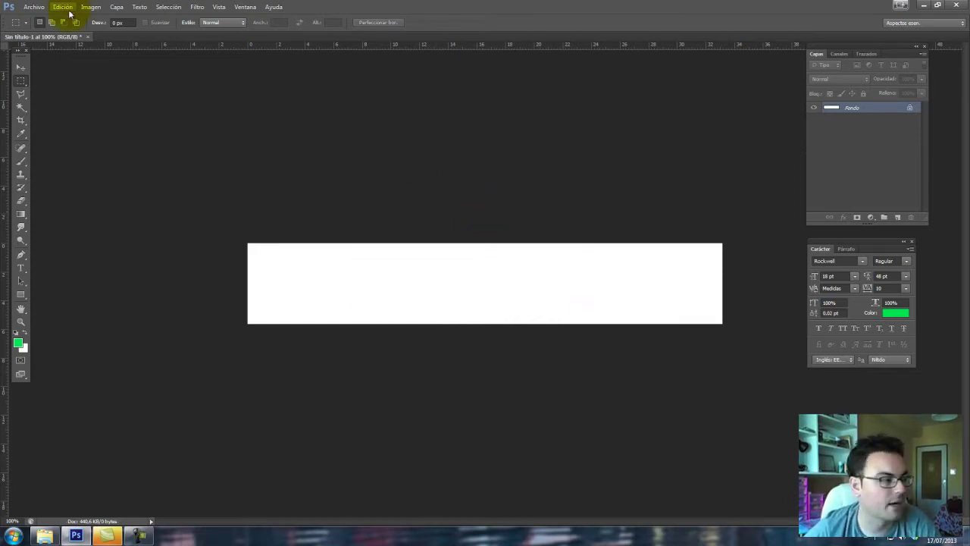
Step: Select a rectangle in the banner's left half, fill it with green, and deselect
click(68, 11)
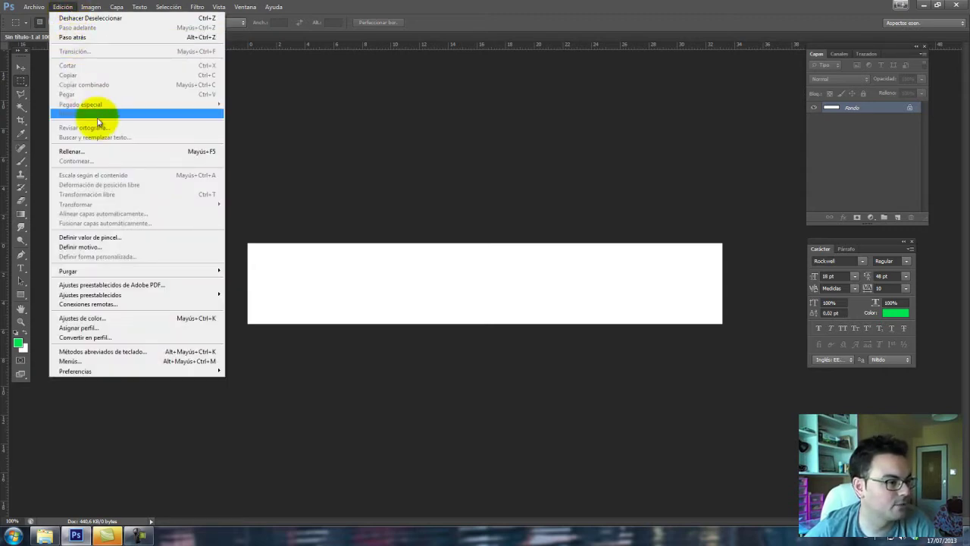
click(398, 282)
drag(338, 248, 477, 313)
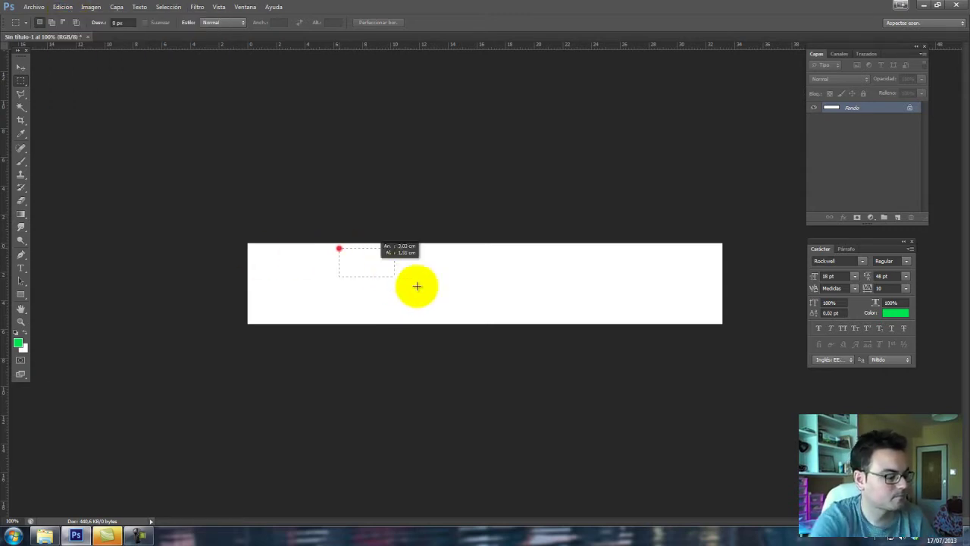
key(alt+BackSpace)
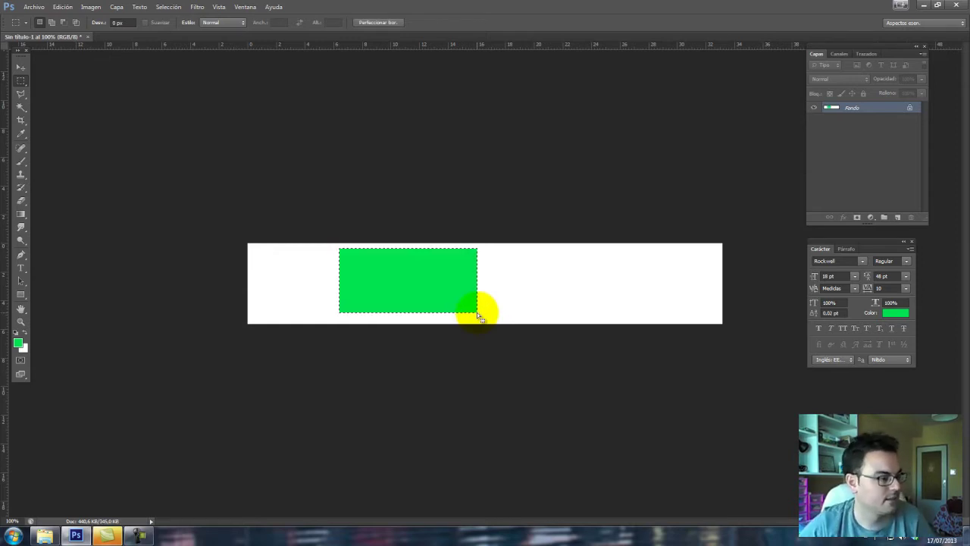
click(339, 205)
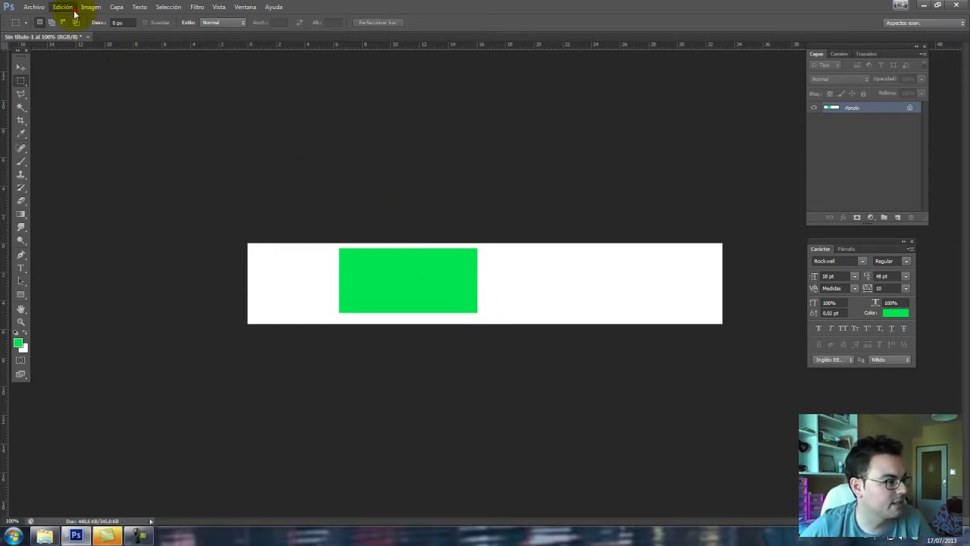
Step: Convert Fondo to Capa 0, erase its green rectangle, and add an empty Capa 1
click(63, 6)
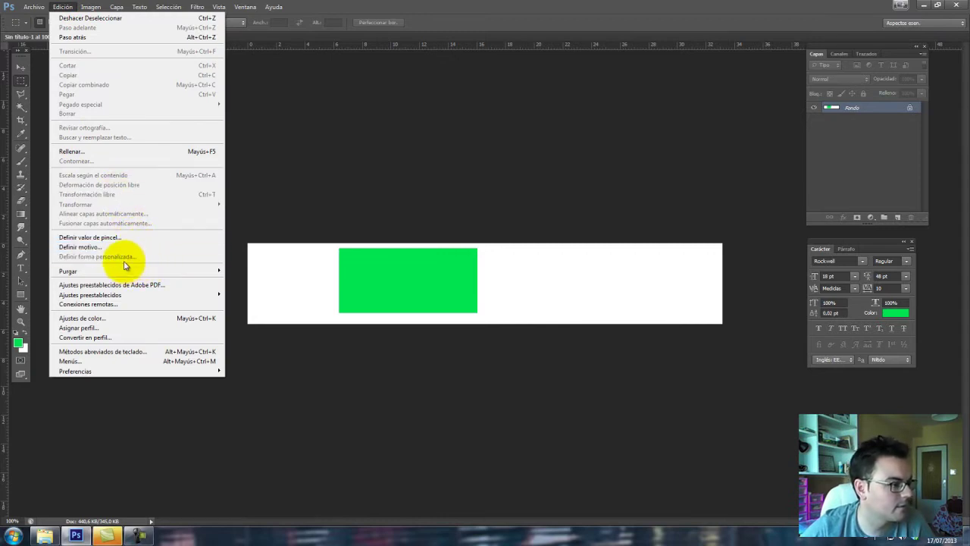
click(411, 292)
double_click(854, 107)
key(Return)
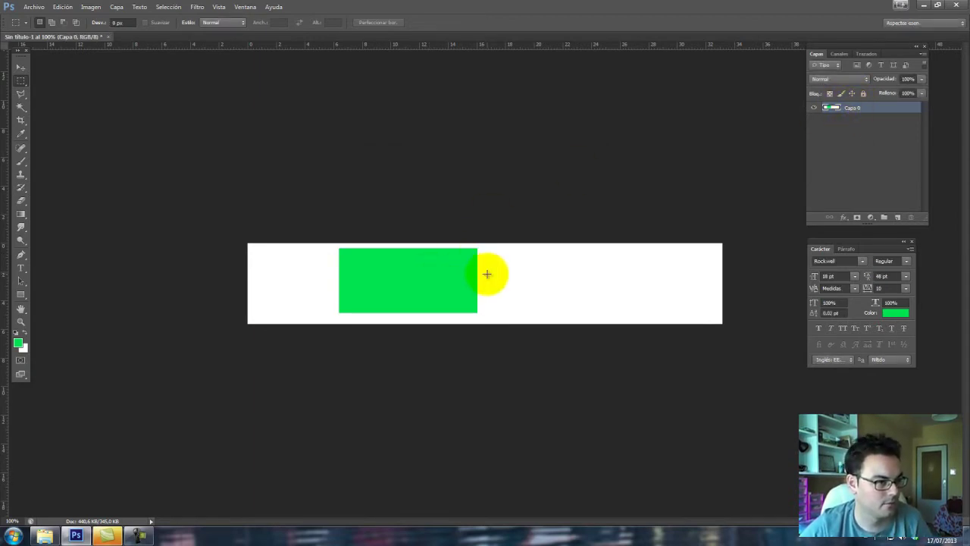
key(ctrl+a)
key(ctrl+BackSpace)
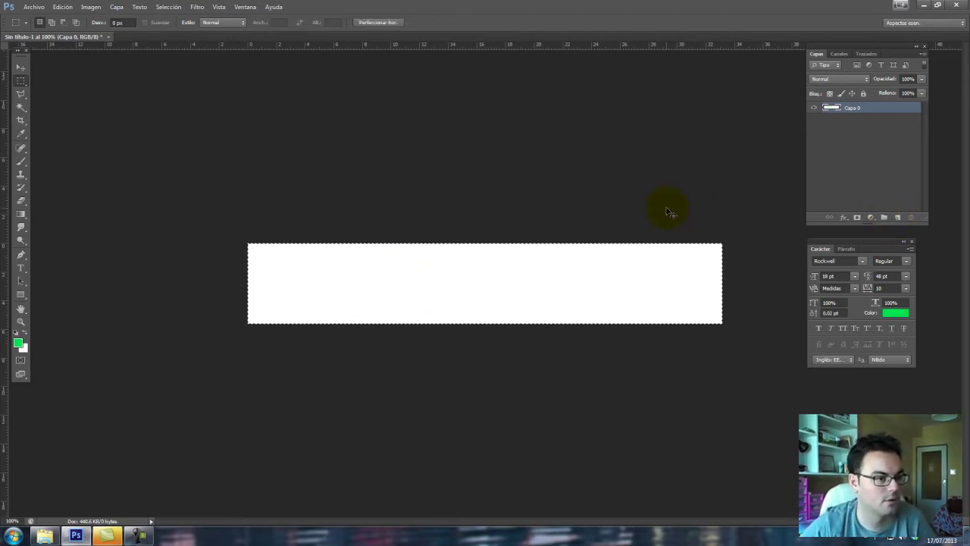
click(897, 218)
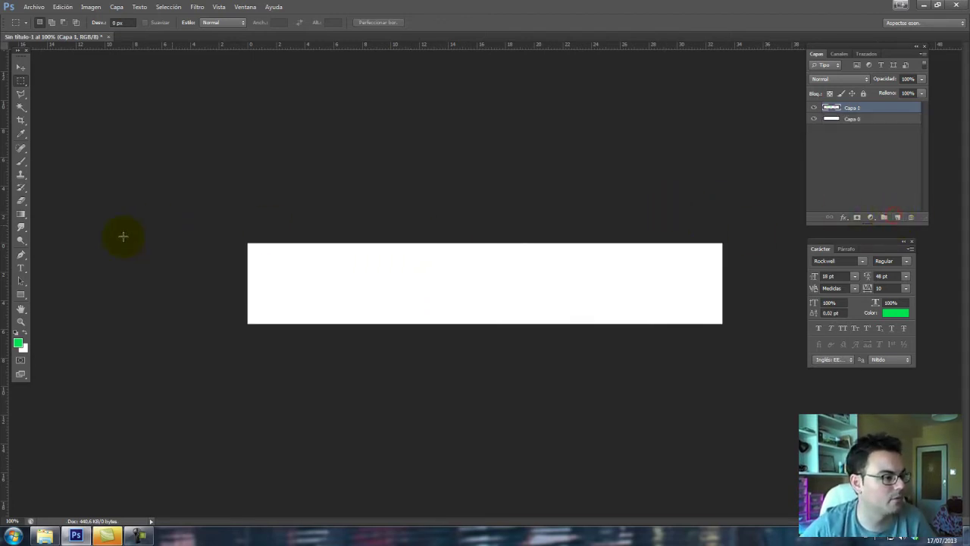
Step: Fill the selected area on Capa 1 with the green foreground colour and deselect
click(361, 268)
key(alt+BackSpace)
key(ctrl+d)
Step: Drag the green rectangle right with the Move tool, nearer the banner's middle
click(20, 66)
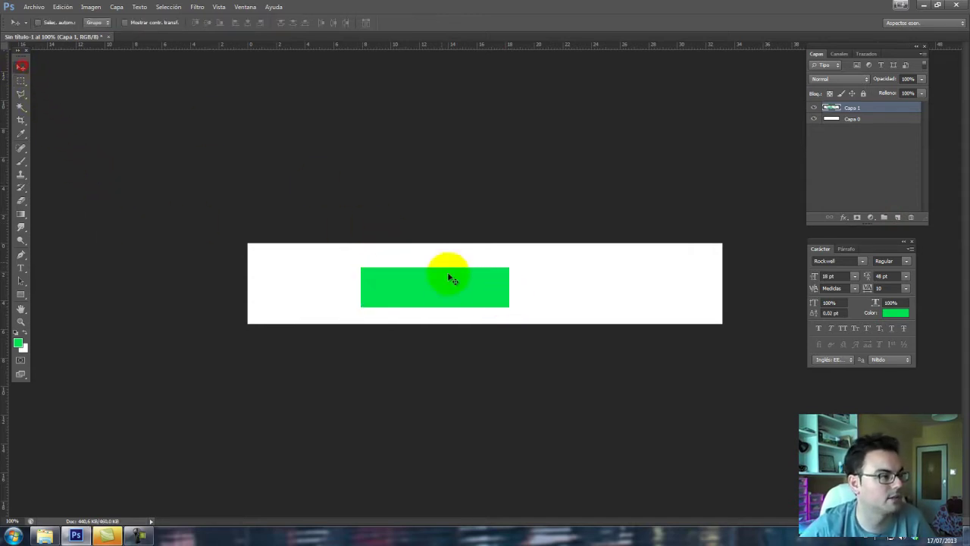
drag(447, 277, 432, 281)
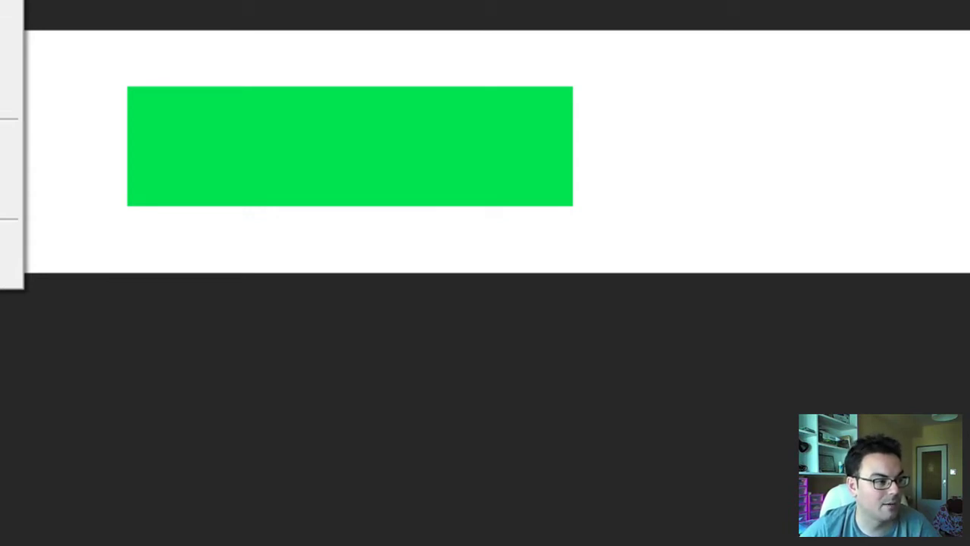
click(356, 121)
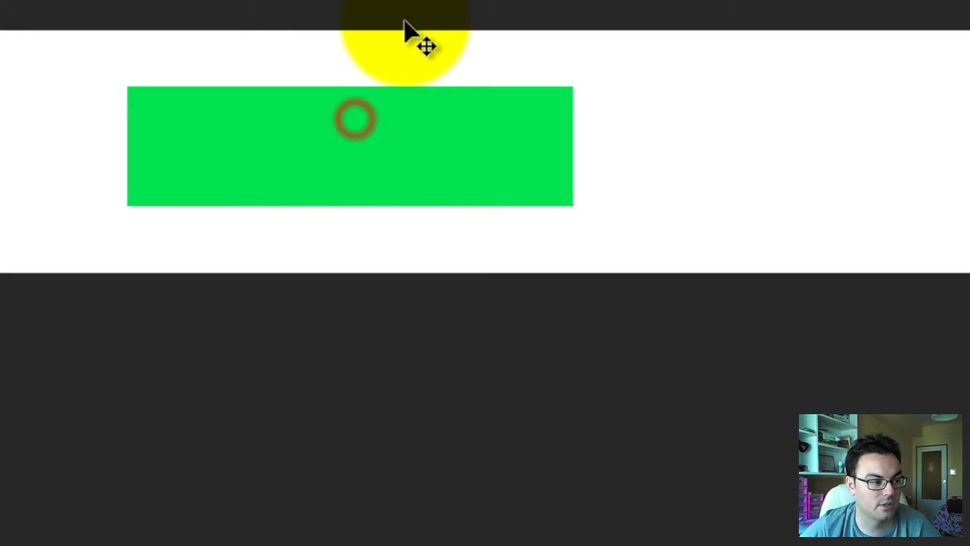
mouse_move(413, 152)
mouse_down()
mouse_move(553, 156)
mouse_move(500, 184)
mouse_up()
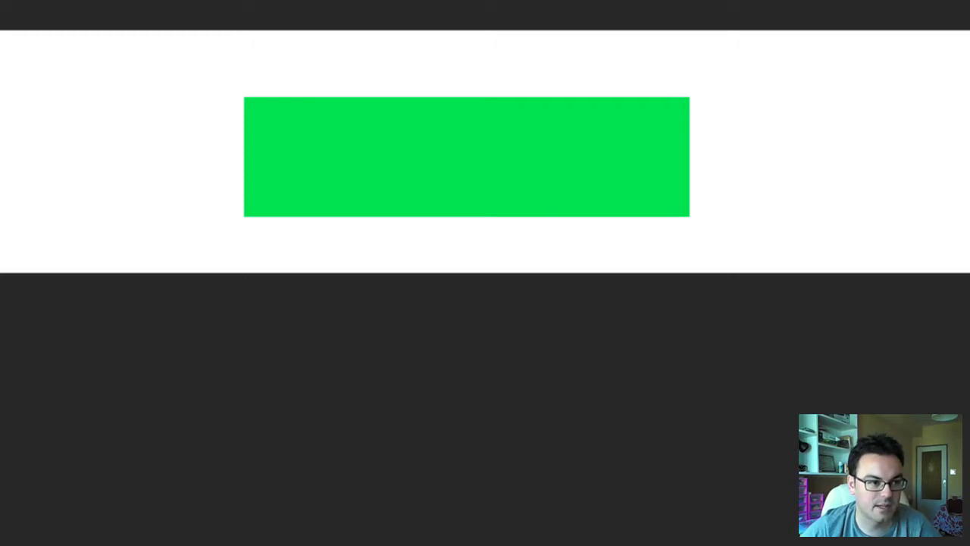
mouse_move(606, 162)
mouse_down()
mouse_move(721, 140)
mouse_move(625, 131)
mouse_up()
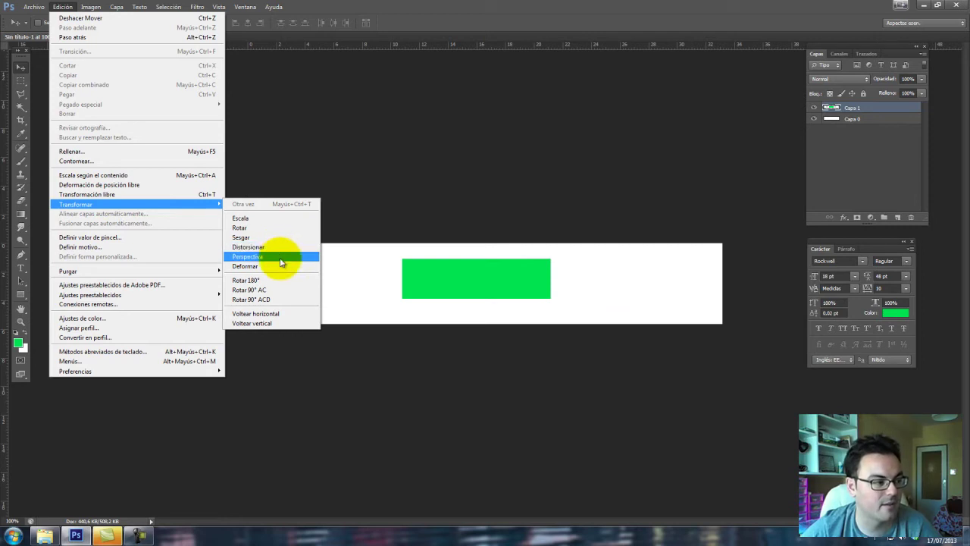
Step: Shift the green rectangle slightly right, then try a scale-and-rotate transform and cancel it
click(416, 272)
drag(474, 275, 489, 281)
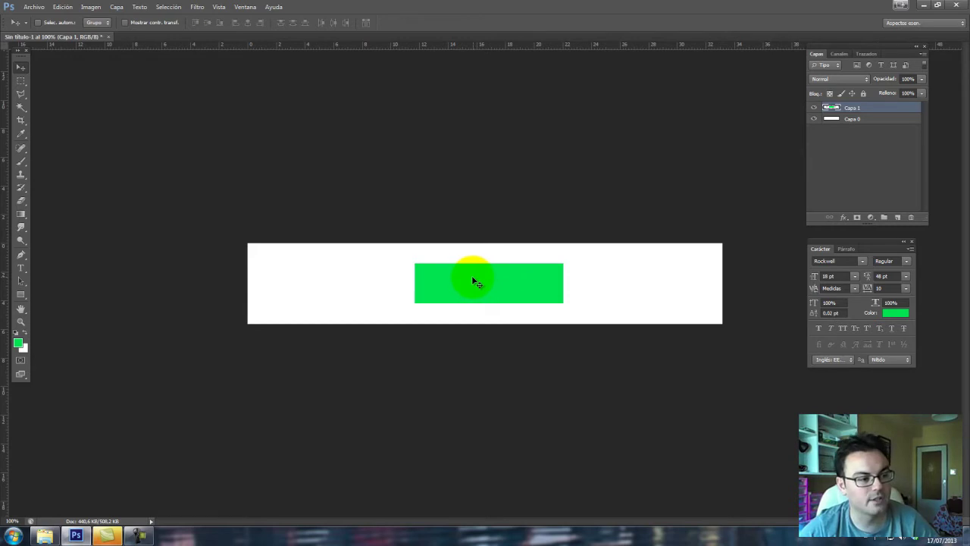
key(ctrl+t)
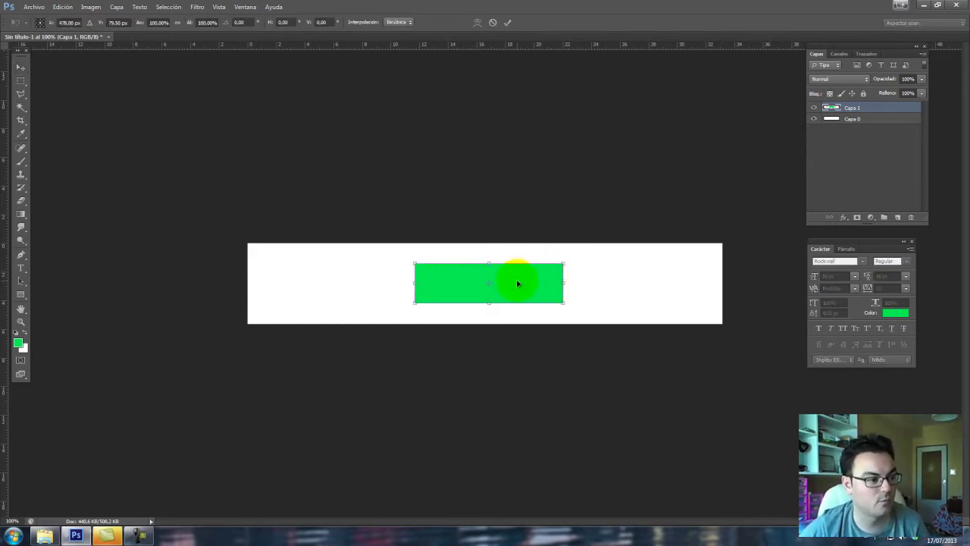
mouse_move(563, 262)
mouse_down()
mouse_move(584, 267)
mouse_move(566, 276)
mouse_up()
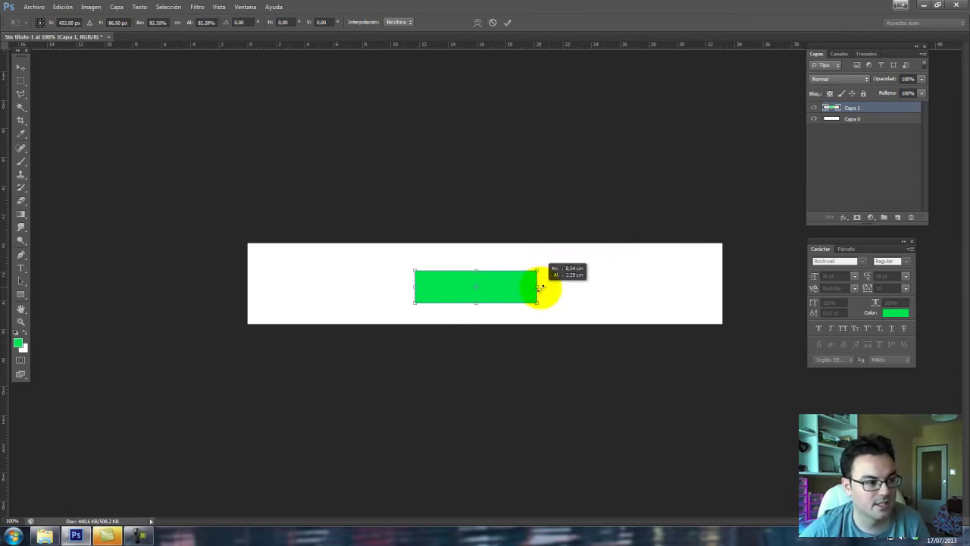
drag(566, 276, 551, 285)
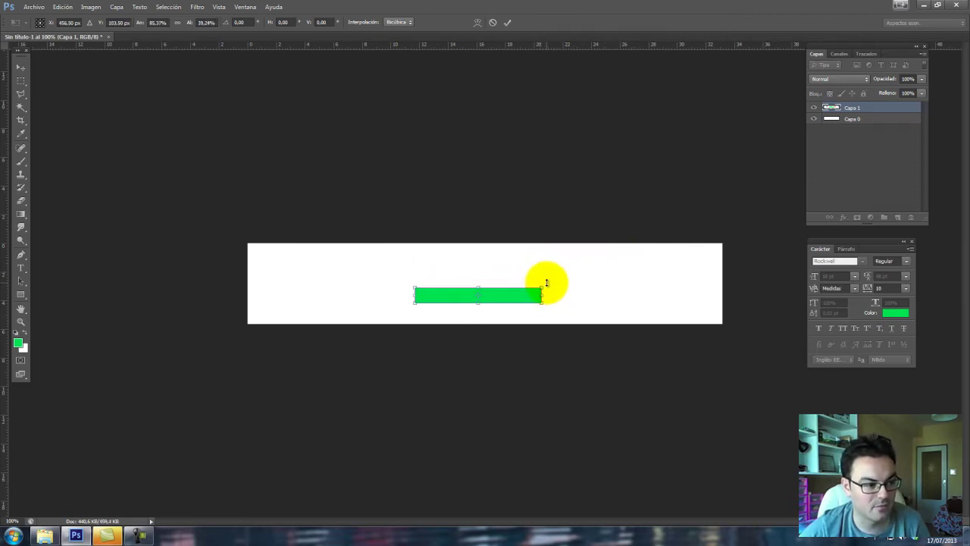
mouse_move(550, 282)
mouse_down()
mouse_move(572, 377)
mouse_move(615, 329)
mouse_move(585, 244)
mouse_move(559, 217)
mouse_move(504, 194)
mouse_move(422, 199)
mouse_move(396, 238)
mouse_move(434, 313)
mouse_move(425, 260)
mouse_move(429, 288)
mouse_move(513, 314)
mouse_move(530, 275)
mouse_move(545, 275)
mouse_up()
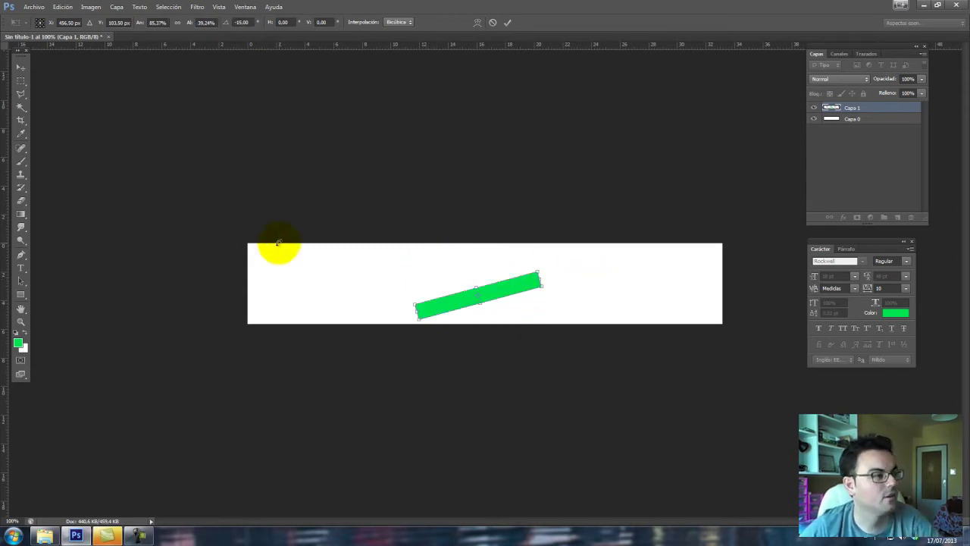
key(Escape)
click(63, 7)
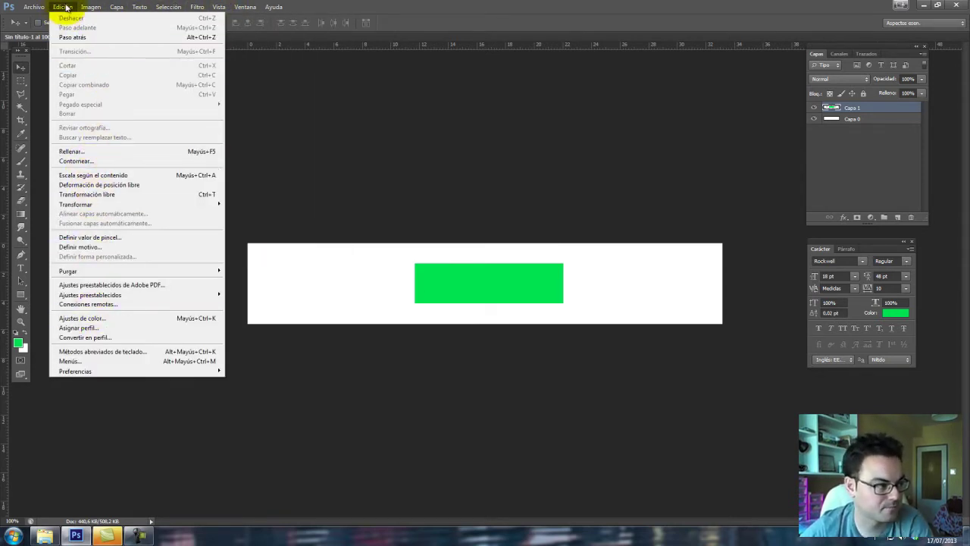
click(78, 7)
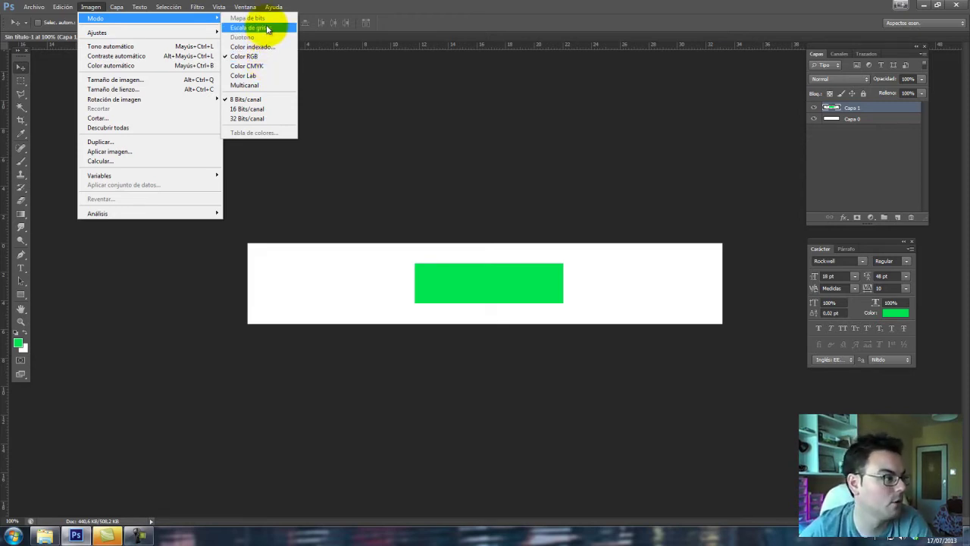
mouse_move(114, 32)
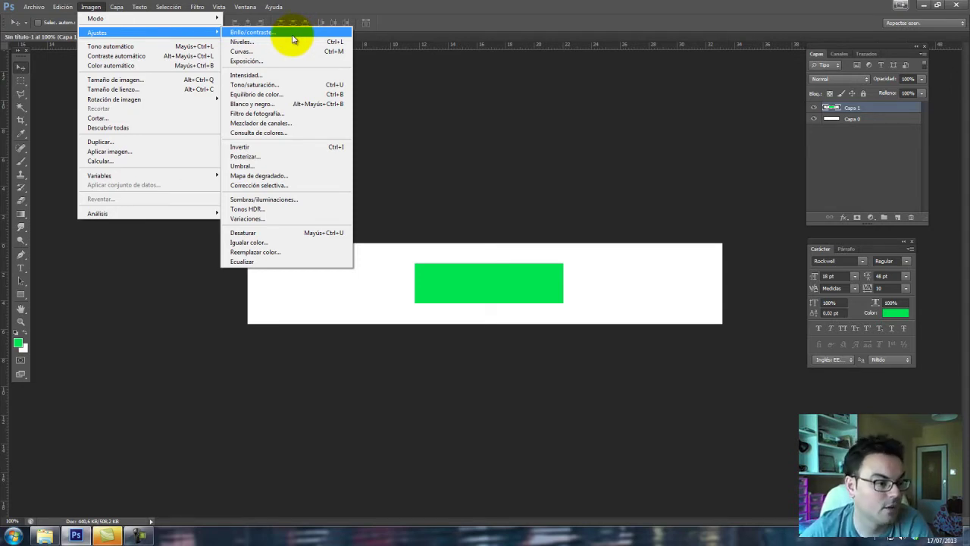
Step: Raise the green rectangle's Brillo with Brillo/contraste and apply it
click(293, 34)
mouse_move(766, 298)
mouse_down()
mouse_move(721, 295)
mouse_move(805, 301)
mouse_move(751, 296)
mouse_move(800, 297)
mouse_move(774, 300)
mouse_move(767, 322)
mouse_move(788, 318)
mouse_move(710, 316)
mouse_move(844, 321)
mouse_move(719, 326)
mouse_move(803, 321)
mouse_up()
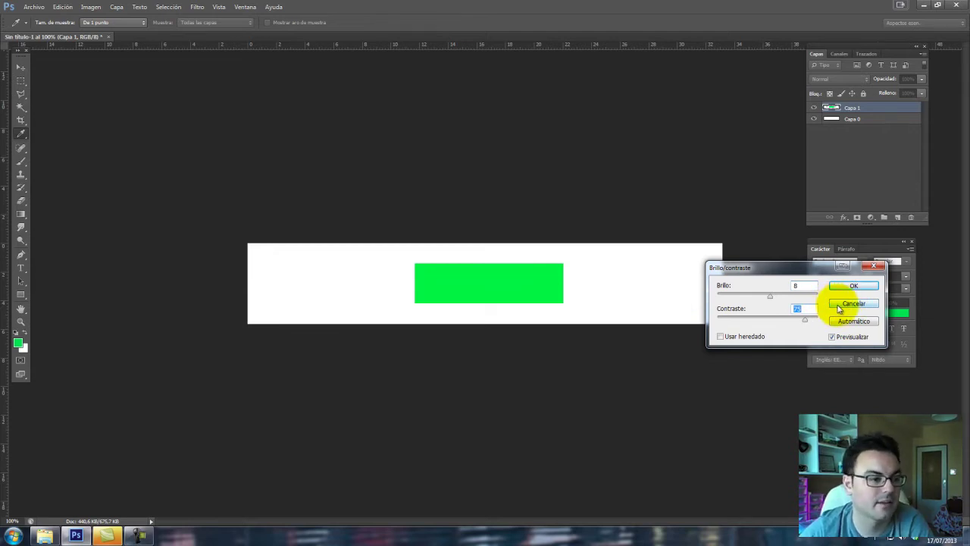
click(850, 285)
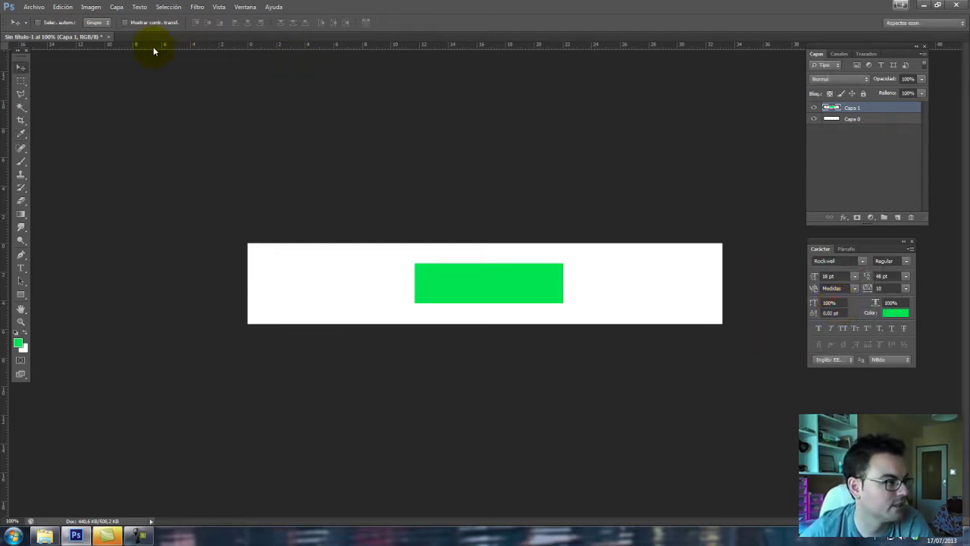
Step: Invert the rectangle's colours to pink, then reverse the inversion so it stays green
click(90, 9)
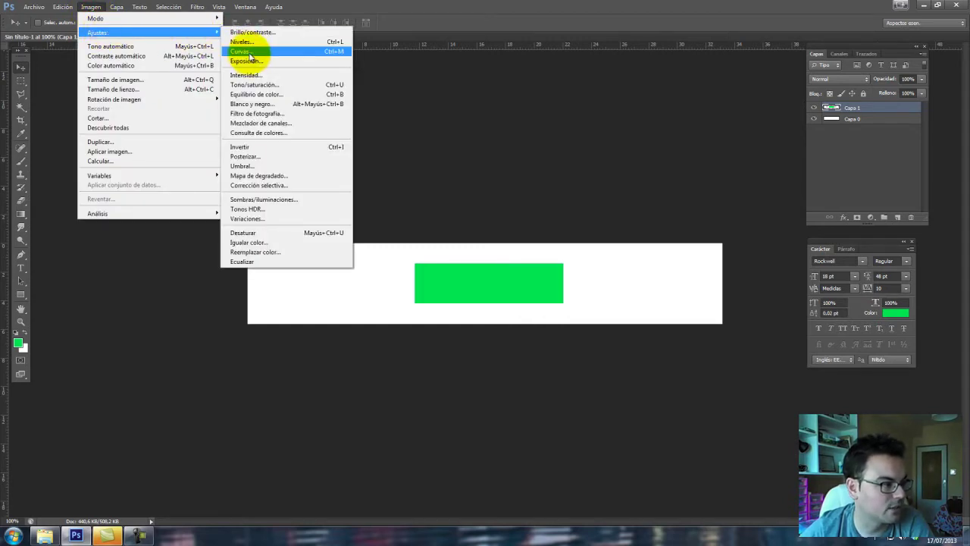
click(271, 152)
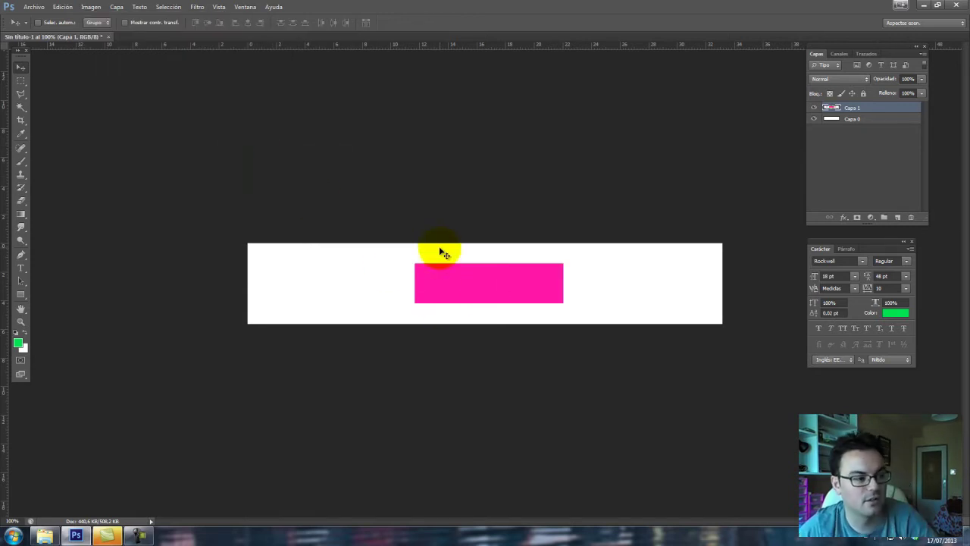
key(ctrl+i)
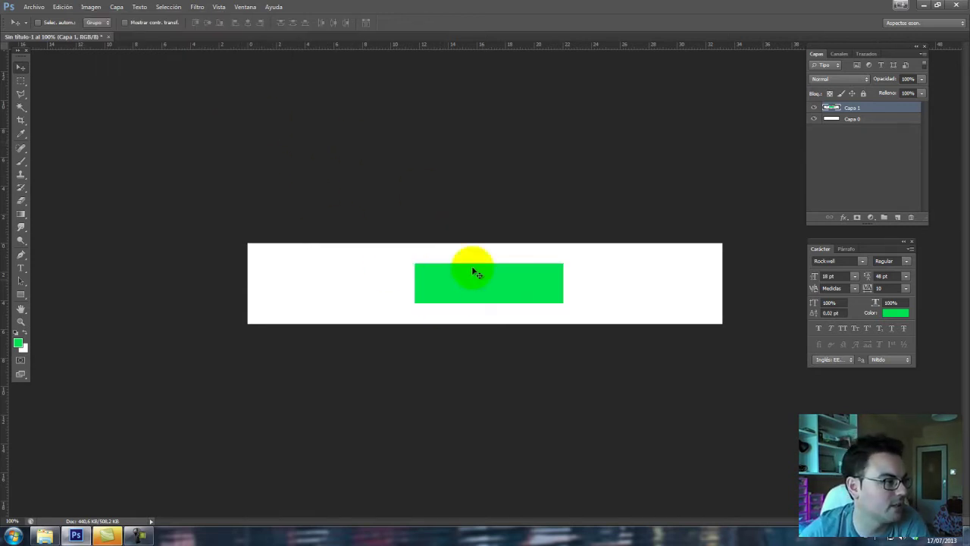
click(91, 6)
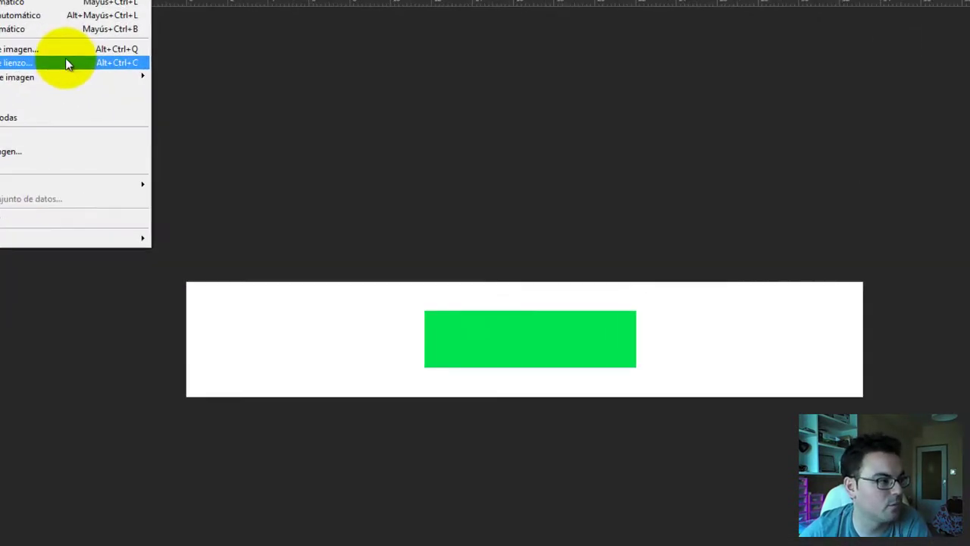
Step: In Tamaño de imagen, constrain proportions and set the resolution to 300
click(154, 79)
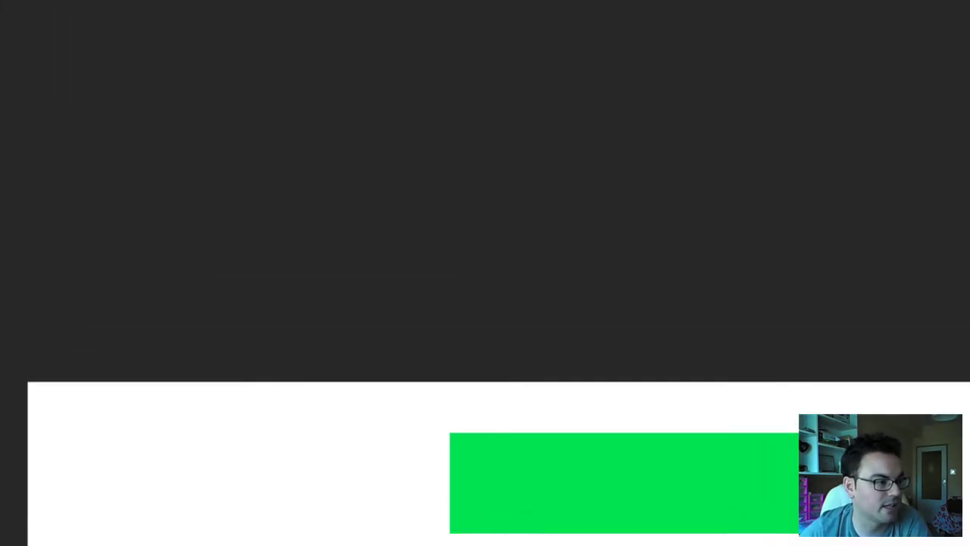
drag(277, 247, 585, 78)
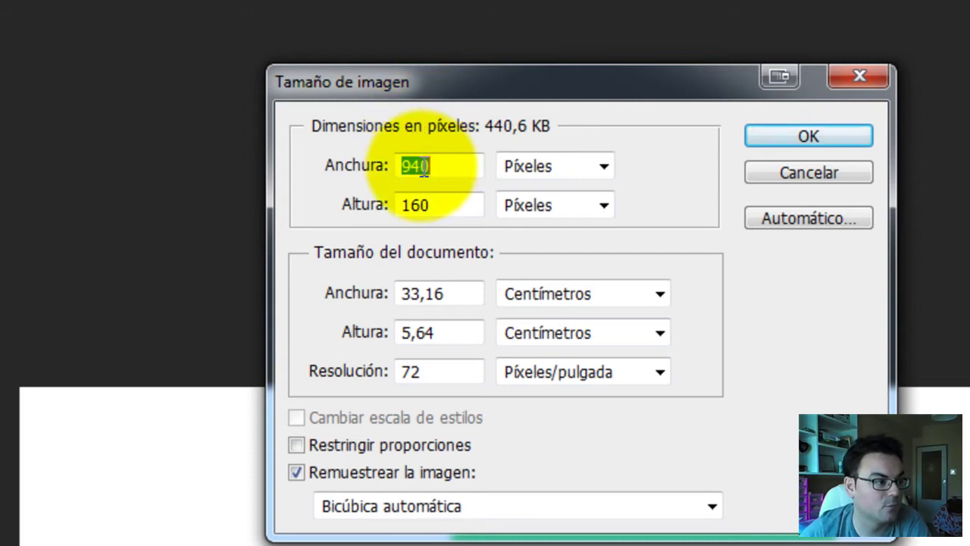
drag(454, 102, 430, 111)
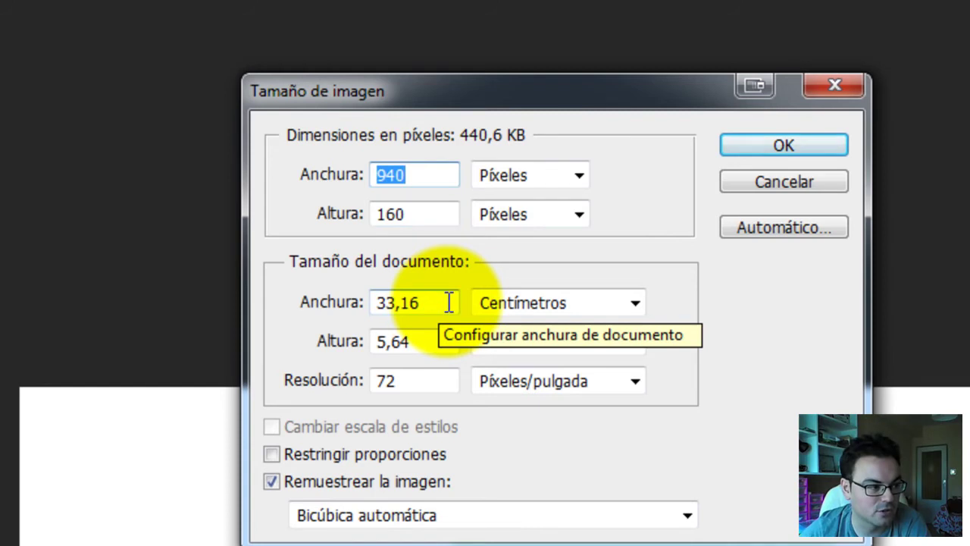
double_click(453, 301)
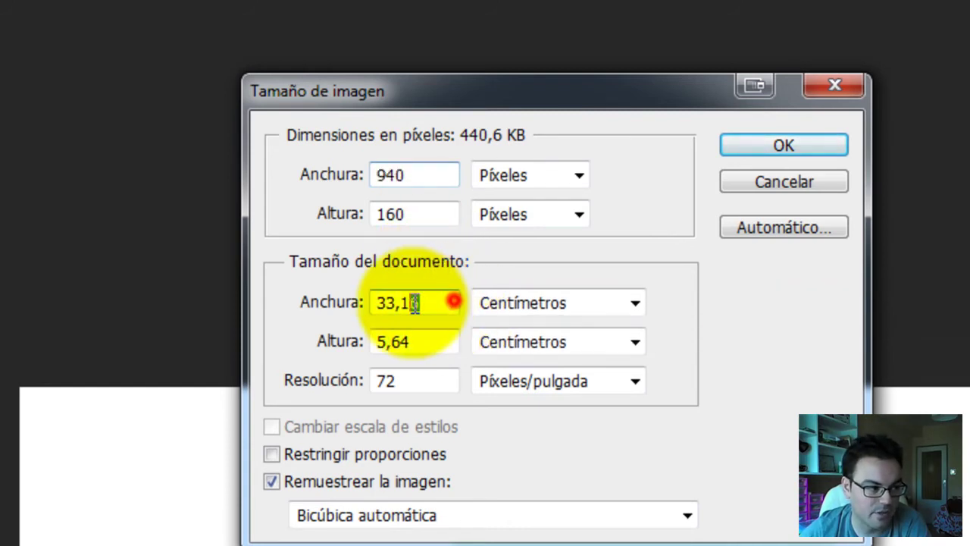
double_click(420, 341)
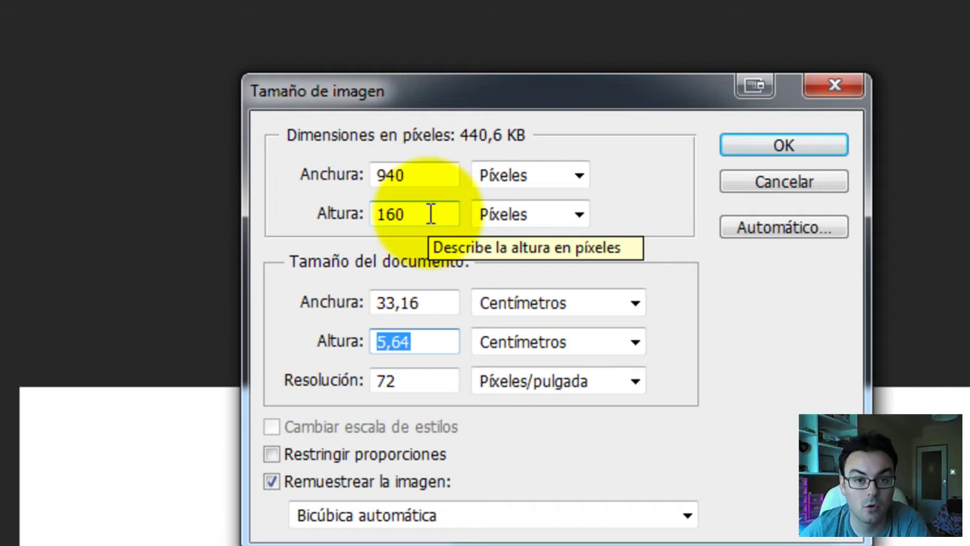
double_click(432, 173)
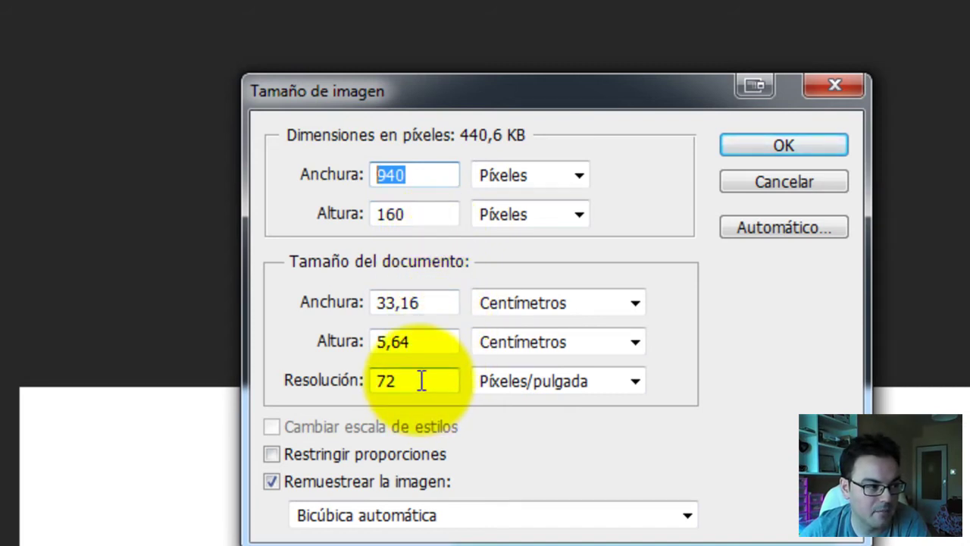
click(290, 451)
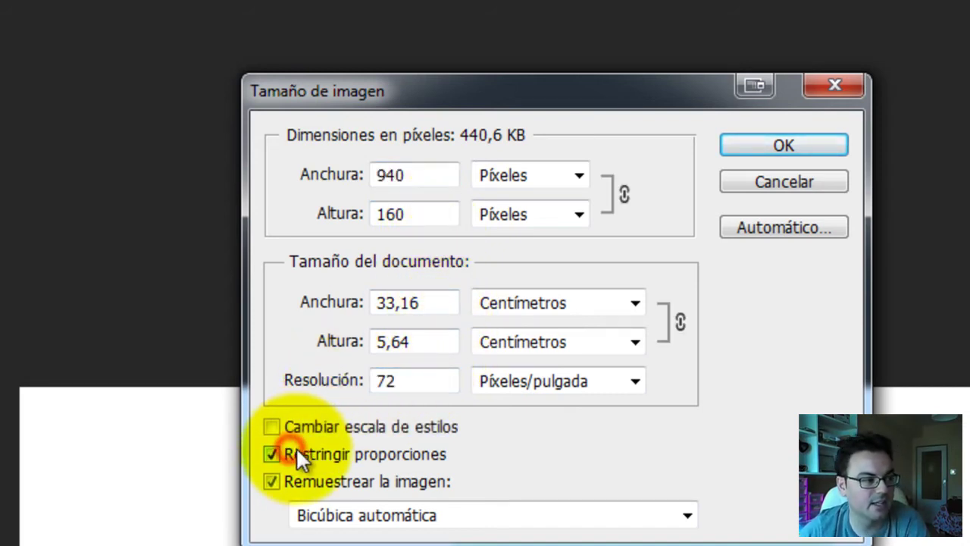
double_click(409, 382)
text(30)
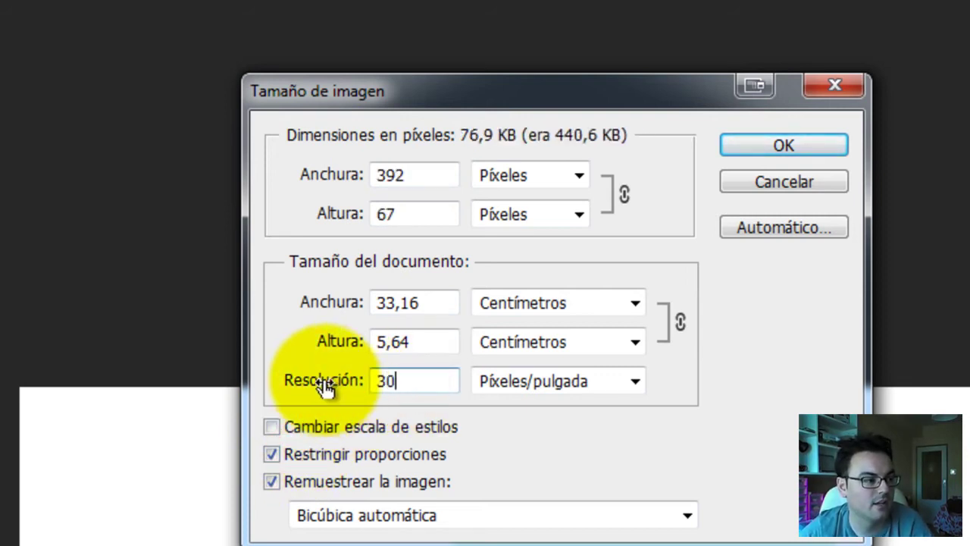
text(0)
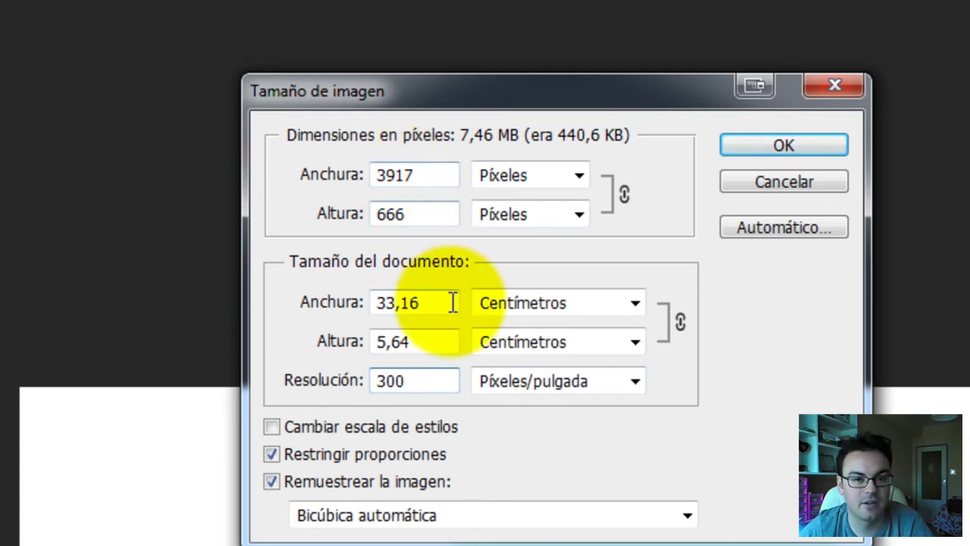
Step: Try a 29,7 cm width and 21 cm height, ending with 212 cm height entered
drag(451, 303, 376, 342)
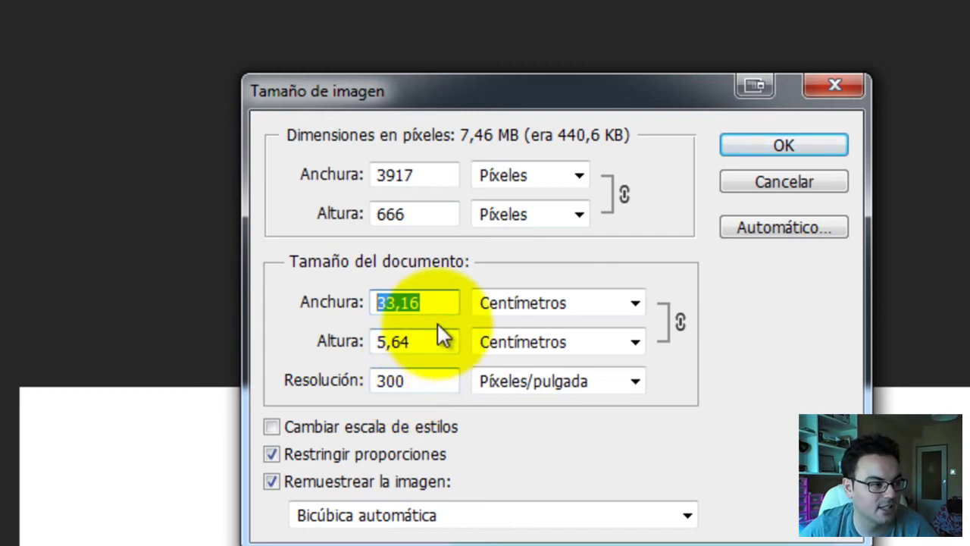
double_click(439, 299)
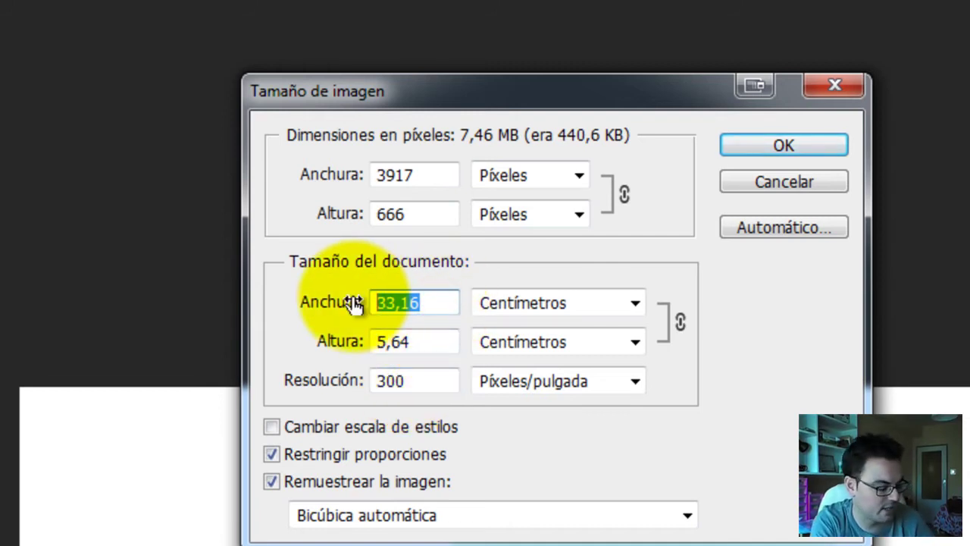
text(29,7)
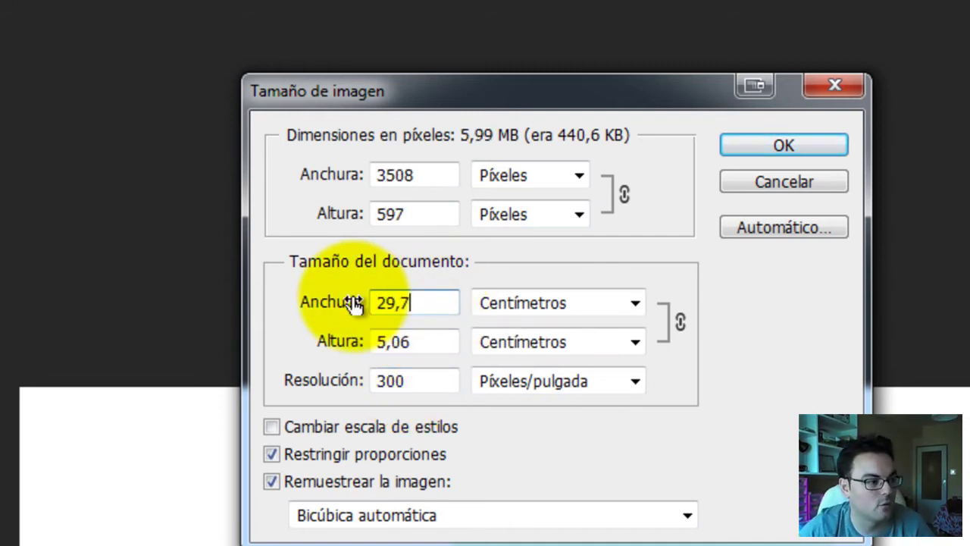
click(319, 454)
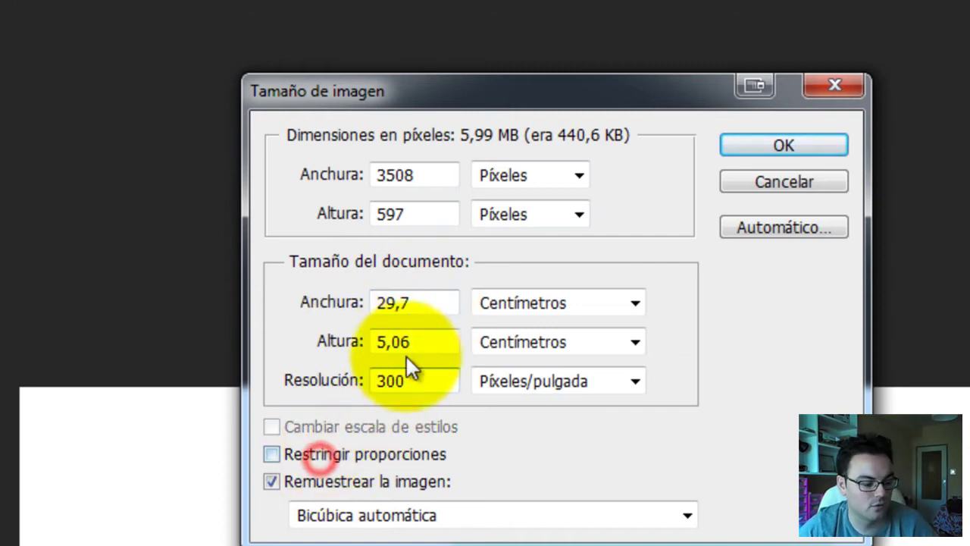
double_click(415, 346)
text(21)
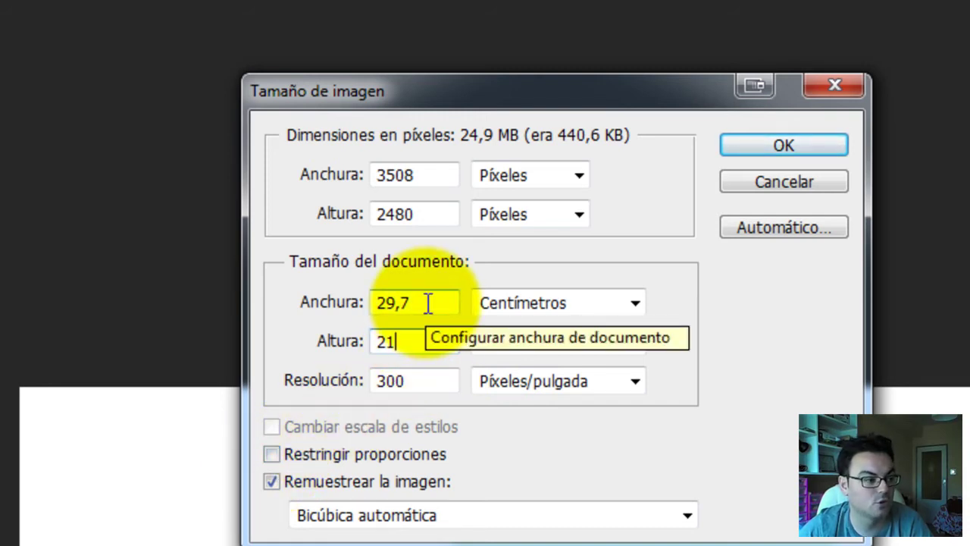
double_click(407, 345)
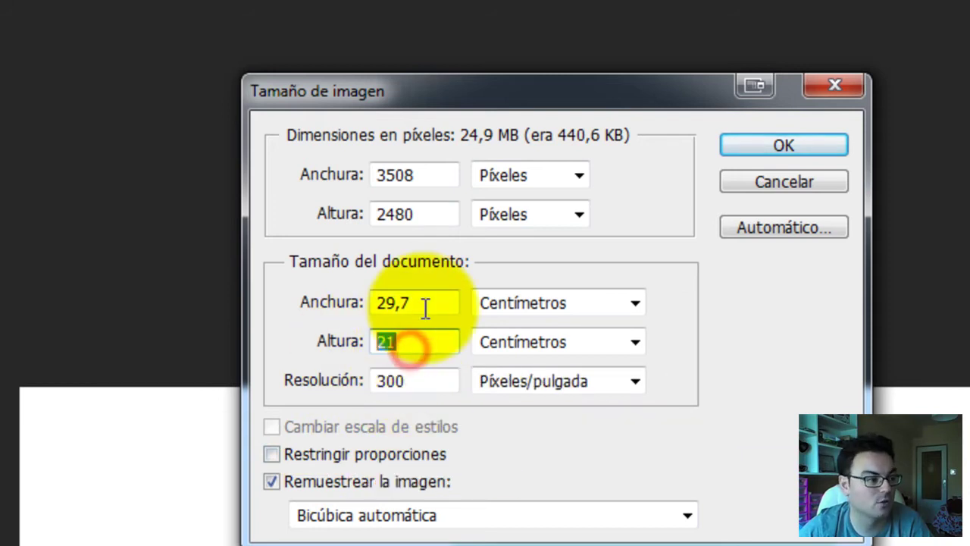
click(272, 454)
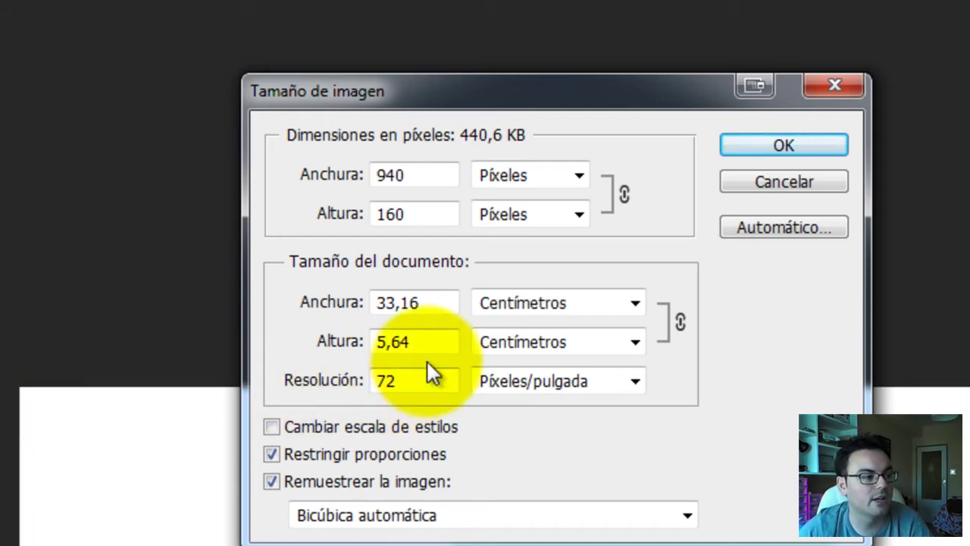
drag(432, 341, 372, 345)
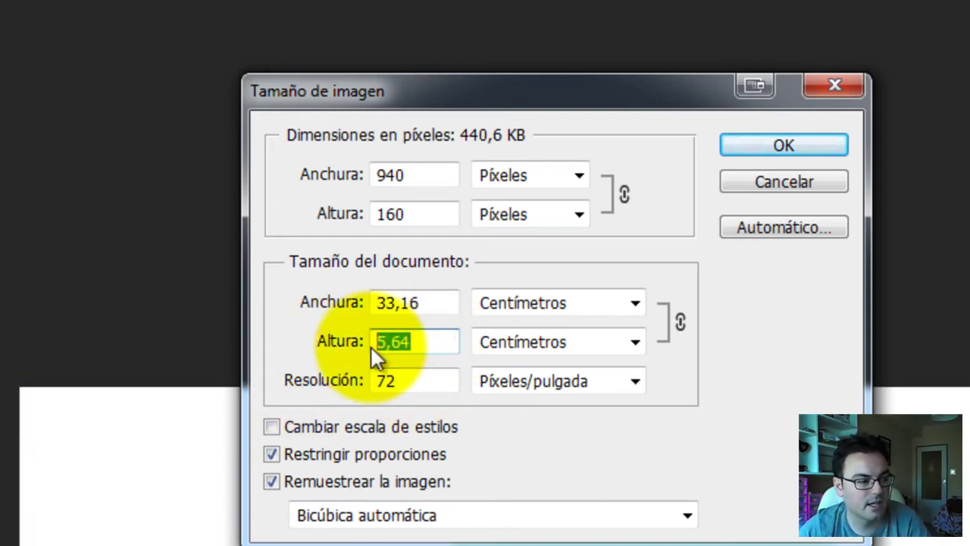
text(212)
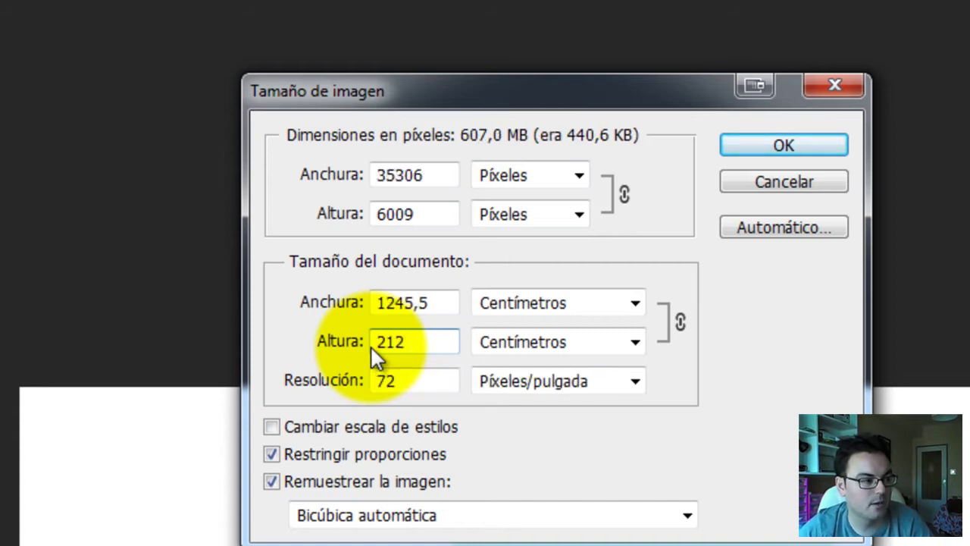
key(BackSpace)
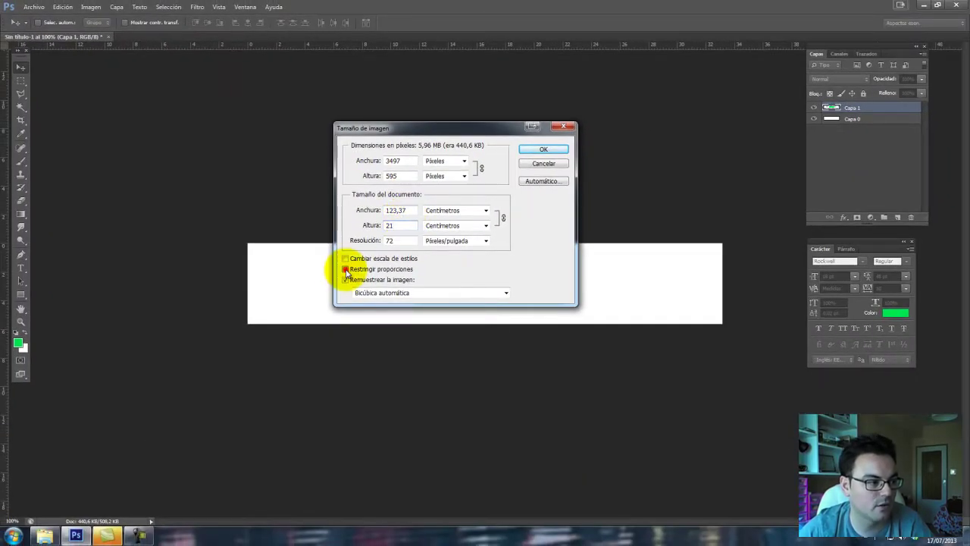
Step: Resize the image to A4, 21 × 29,7 cm at 300 ppi, with proportions unlinked
click(346, 270)
double_click(415, 211)
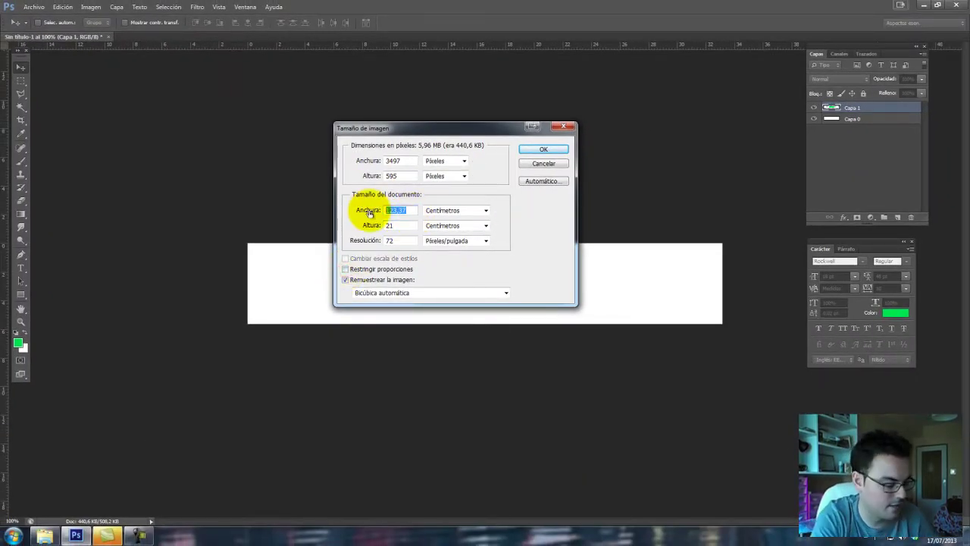
text(21)
key(Tab)
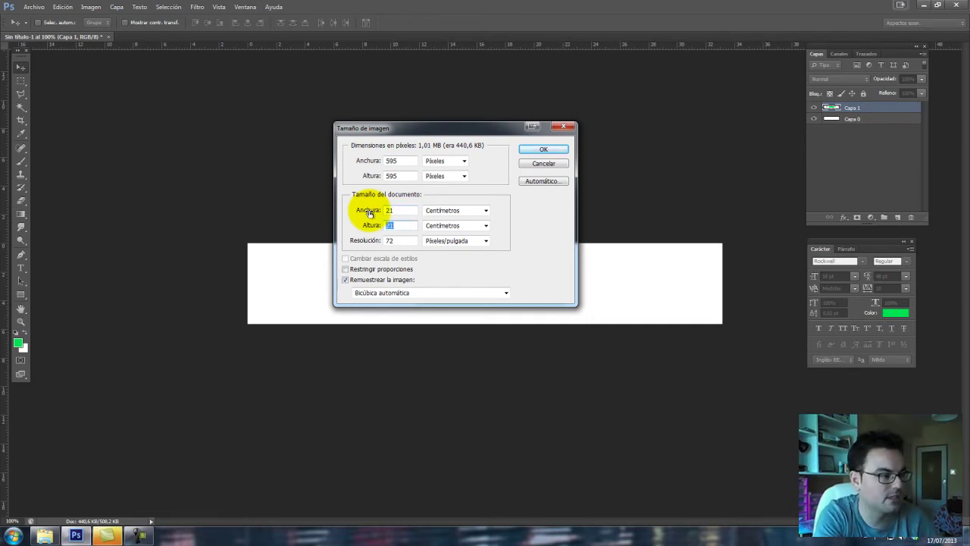
text(29,7)
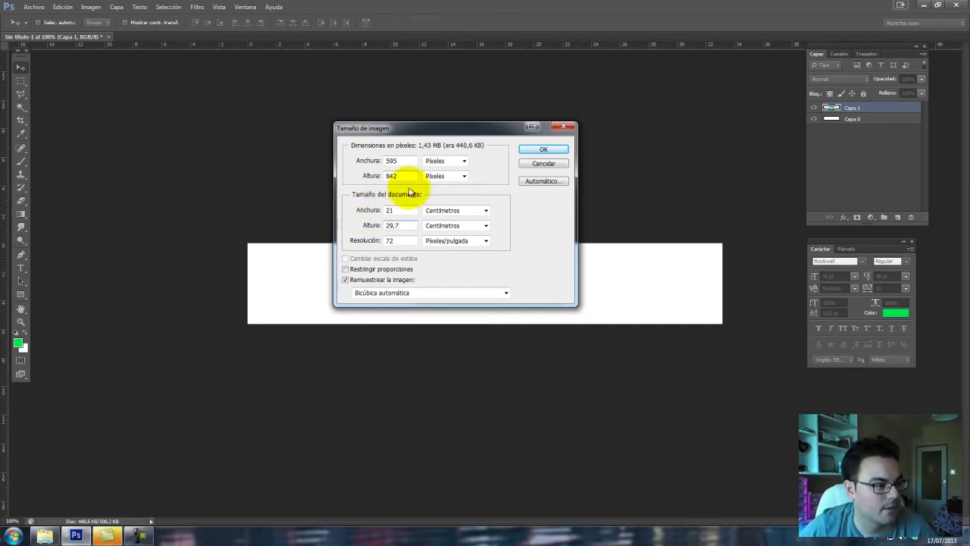
drag(404, 243, 356, 242)
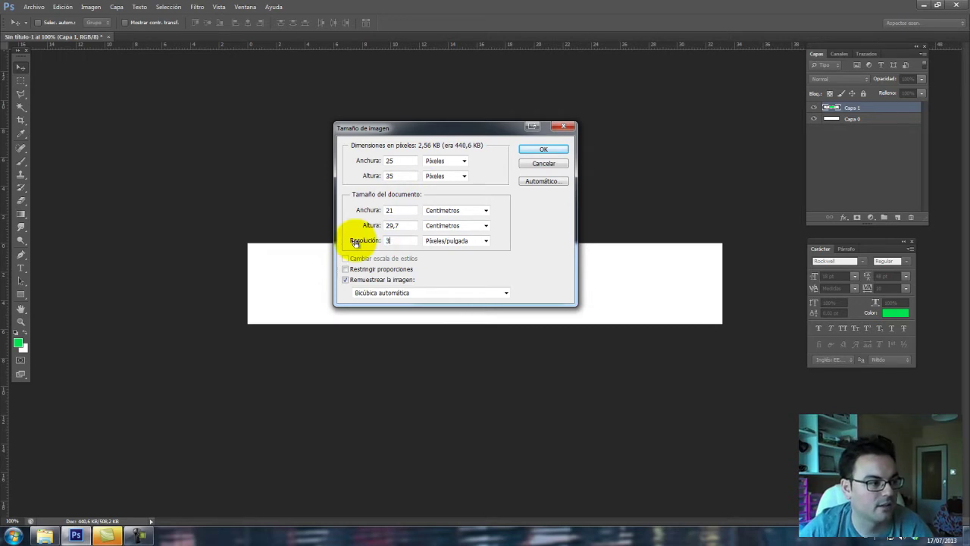
text(00)
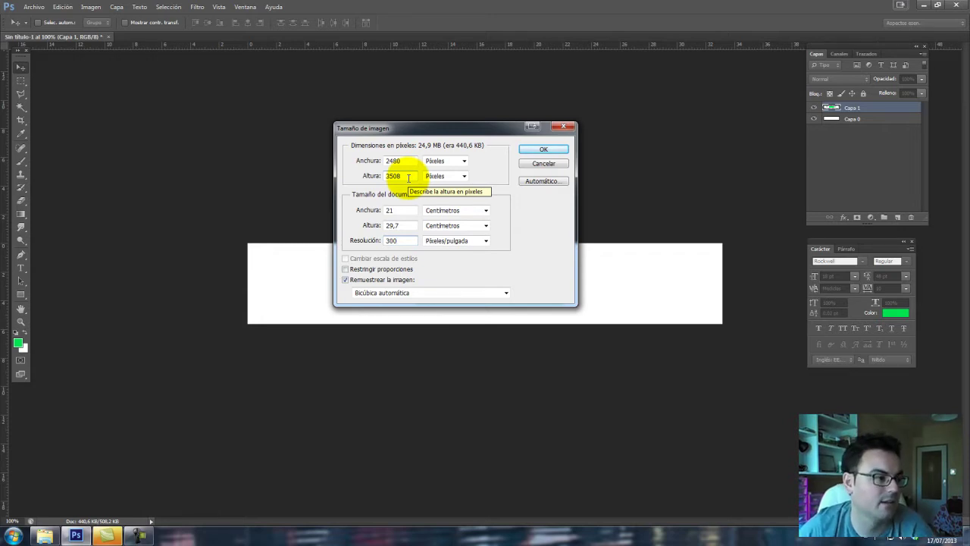
click(528, 151)
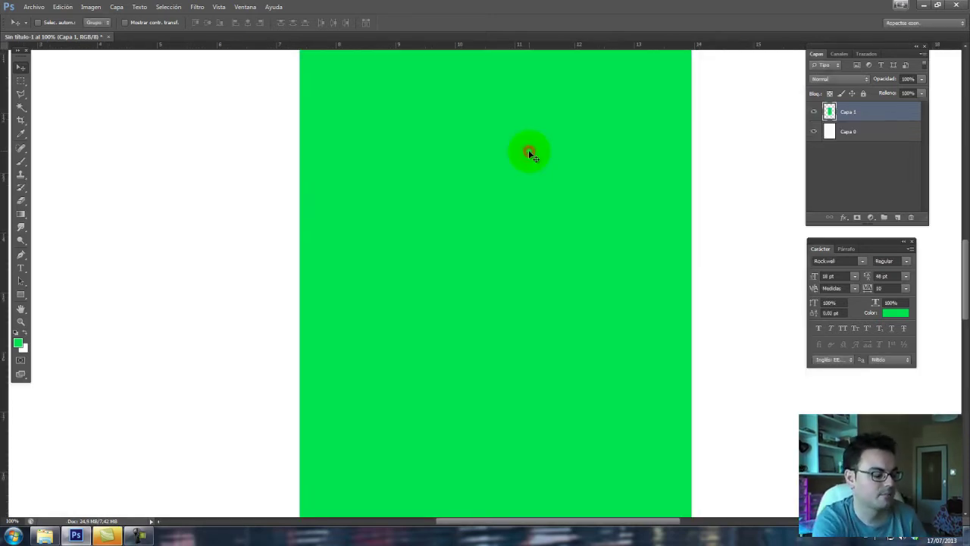
Step: Undo the A4 resize back to the 940 × 160 banner and nudge the rectangle slightly right
key(ctrl+minus)
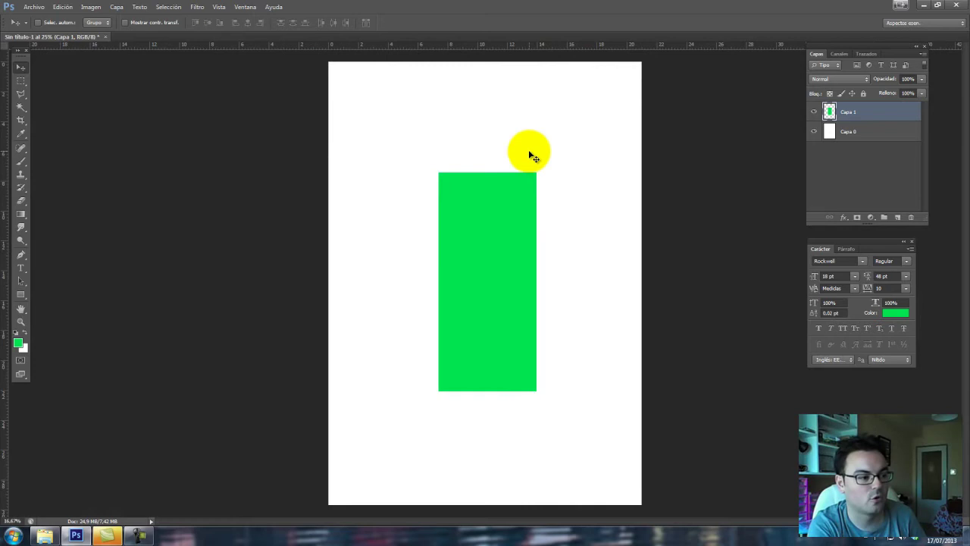
key(ctrl+minus)
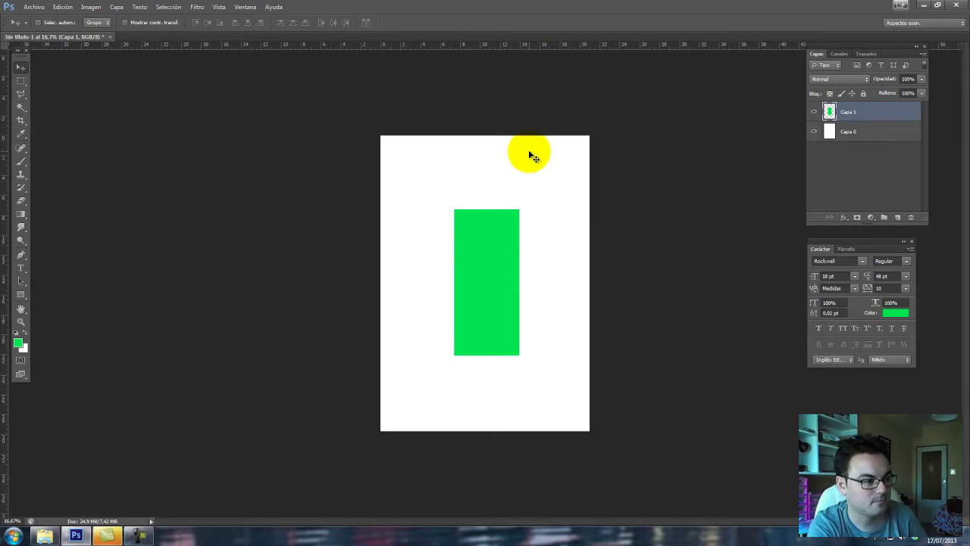
key(ctrl+z)
key(ctrl+1)
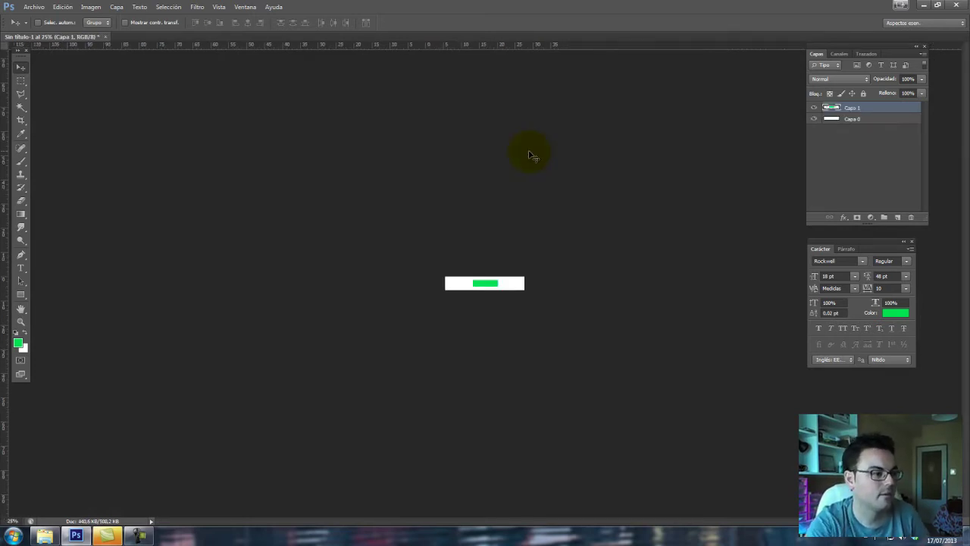
click(91, 7)
click(123, 82)
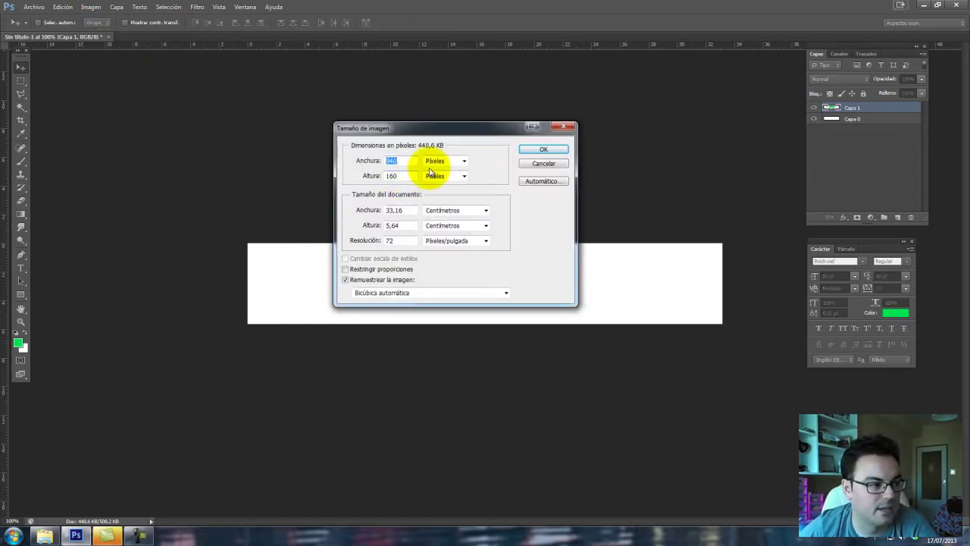
click(535, 166)
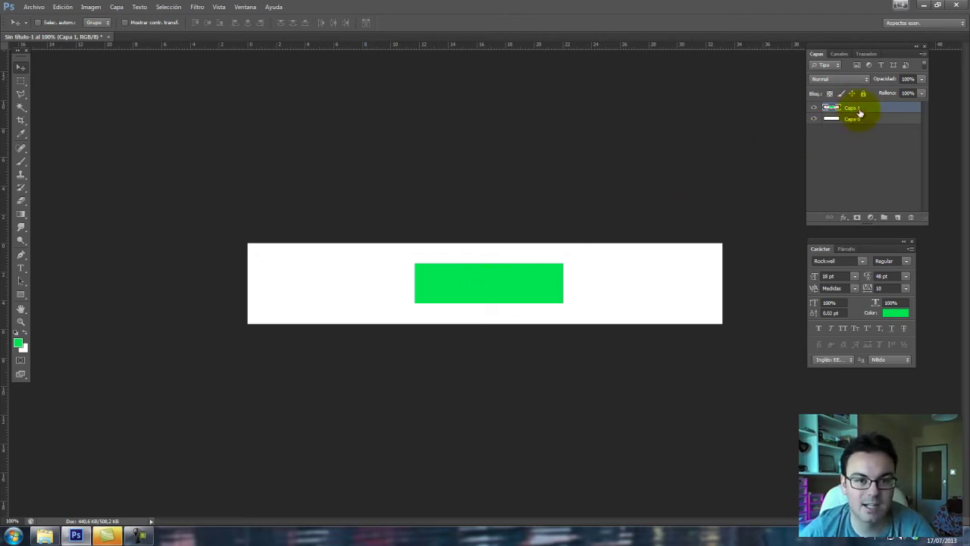
mouse_move(510, 281)
mouse_down()
mouse_move(519, 282)
mouse_move(511, 274)
mouse_up()
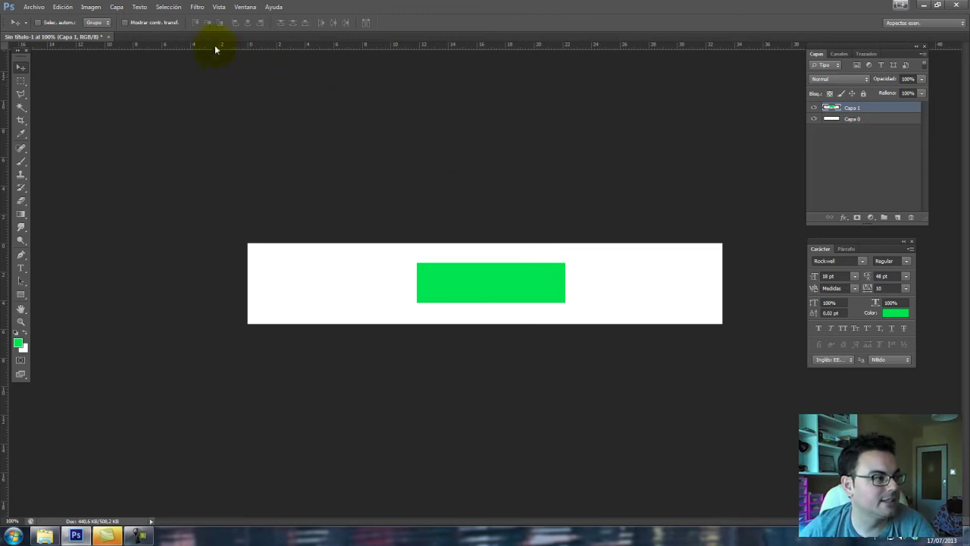
Step: Resize the canvas to 940 × 500 px in Tamaño de lienzo, setting units to Píxeles and height 500
click(95, 9)
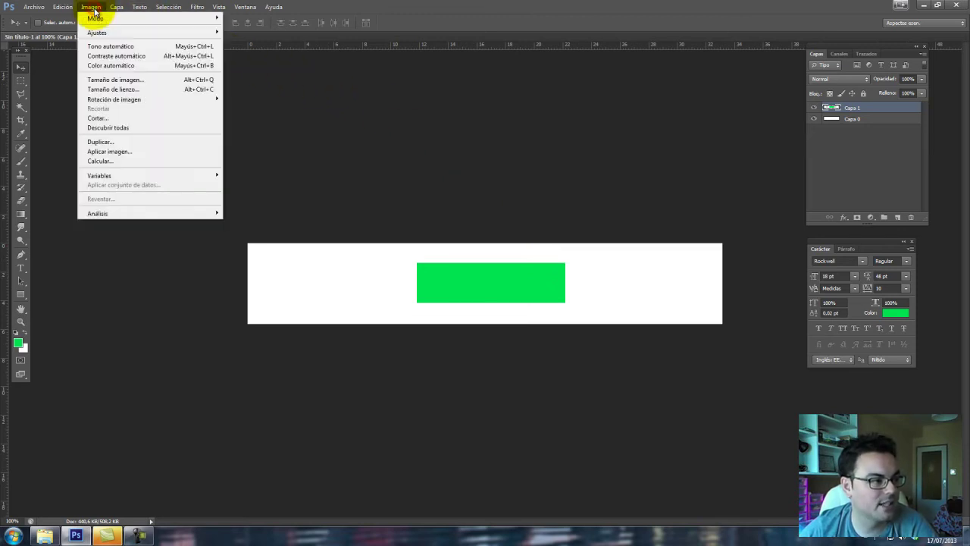
click(373, 7)
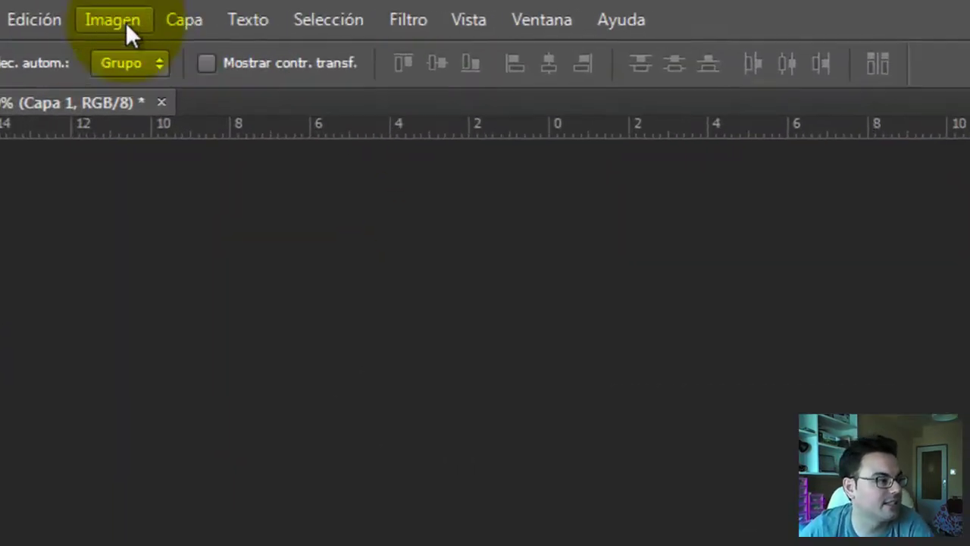
click(85, 10)
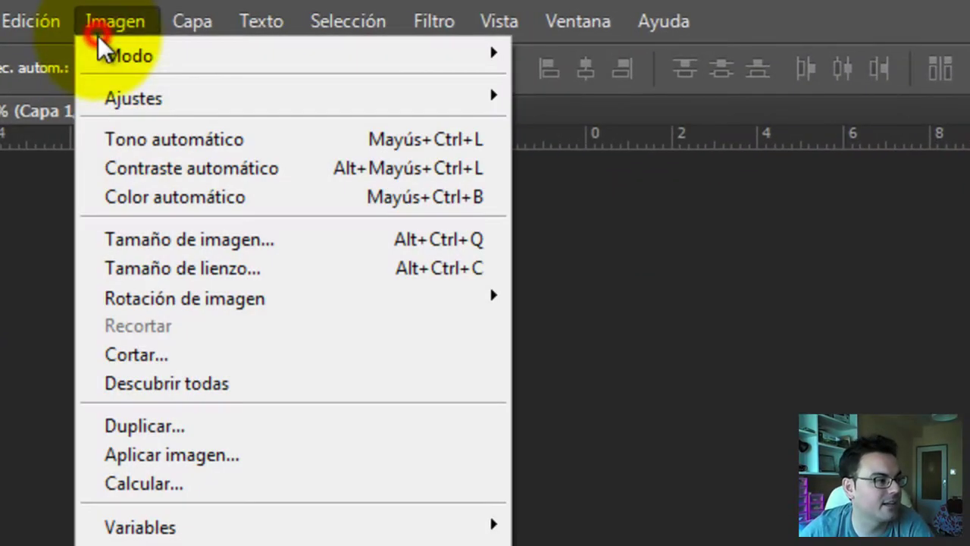
click(250, 268)
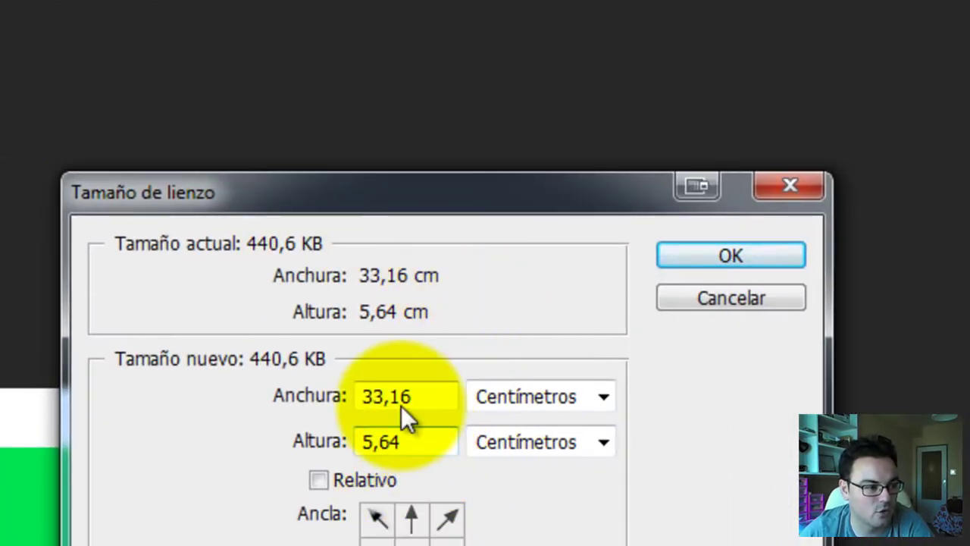
drag(442, 189, 482, 15)
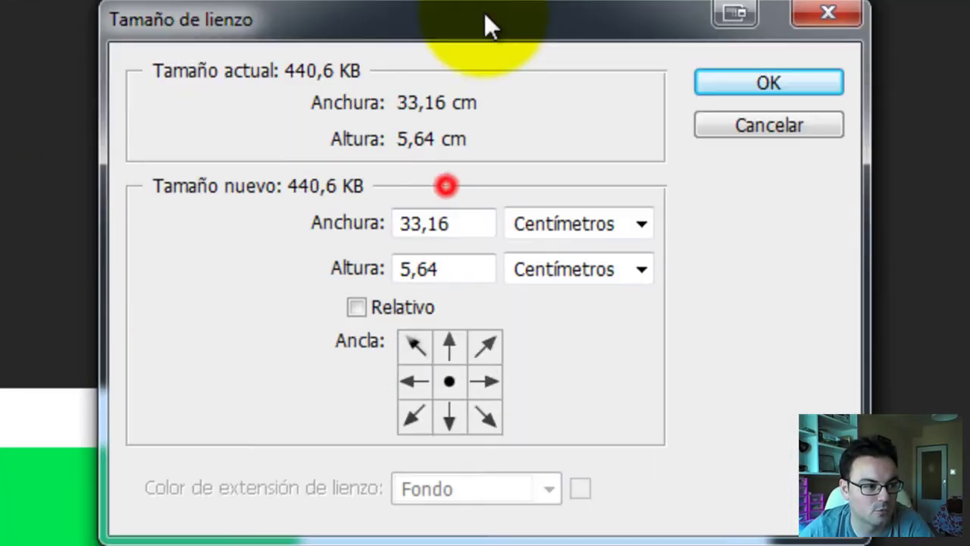
click(600, 221)
click(571, 284)
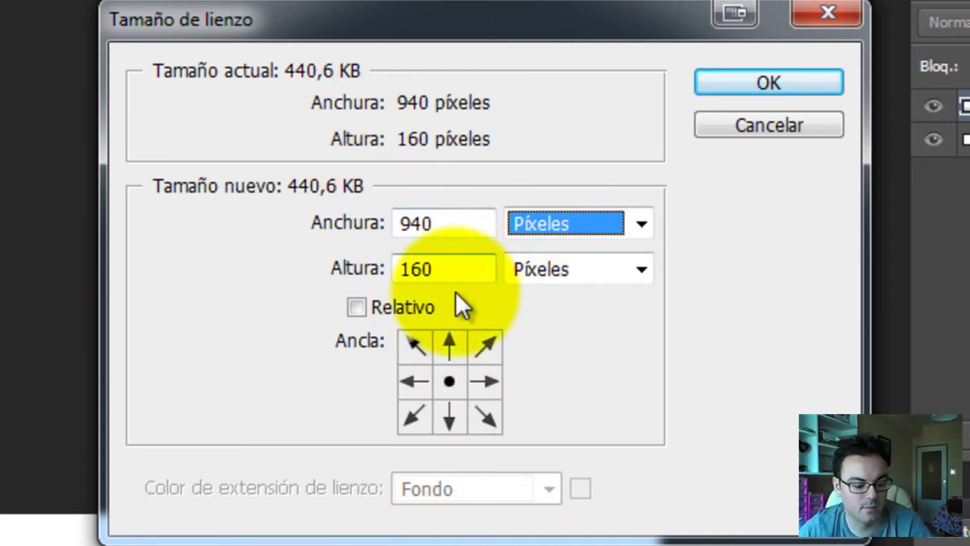
click(462, 270)
text(500)
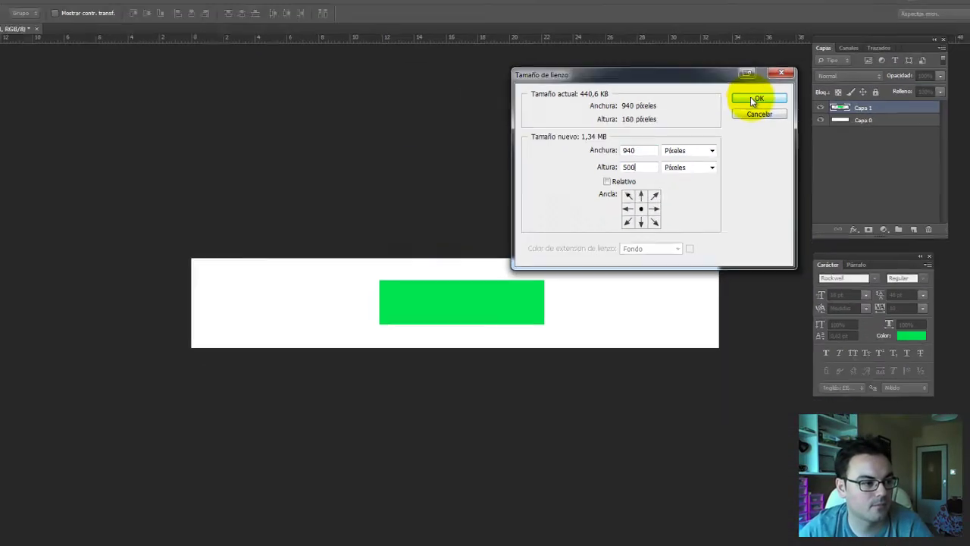
click(750, 97)
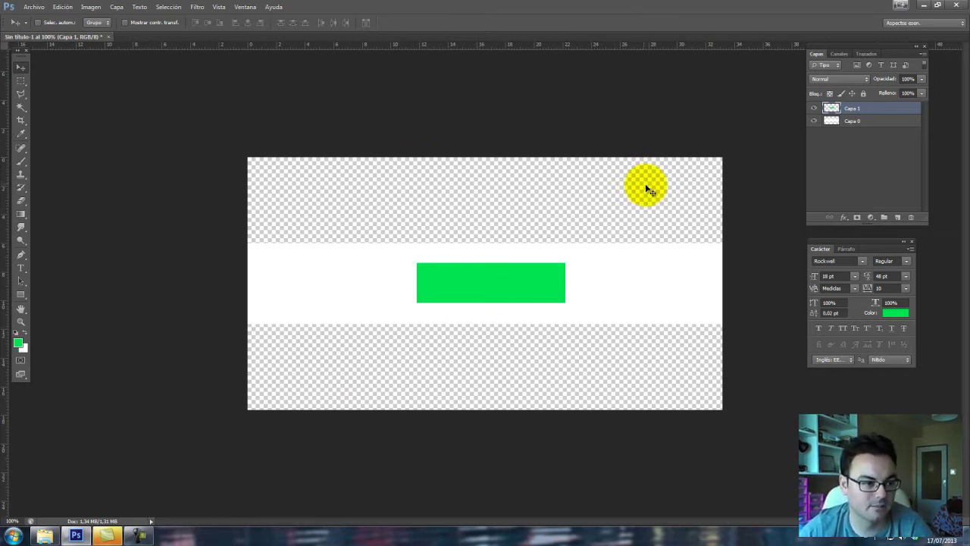
Step: Toggle the Capa 1 and Capa 0 visibility and make the white Capa 0 active
click(814, 111)
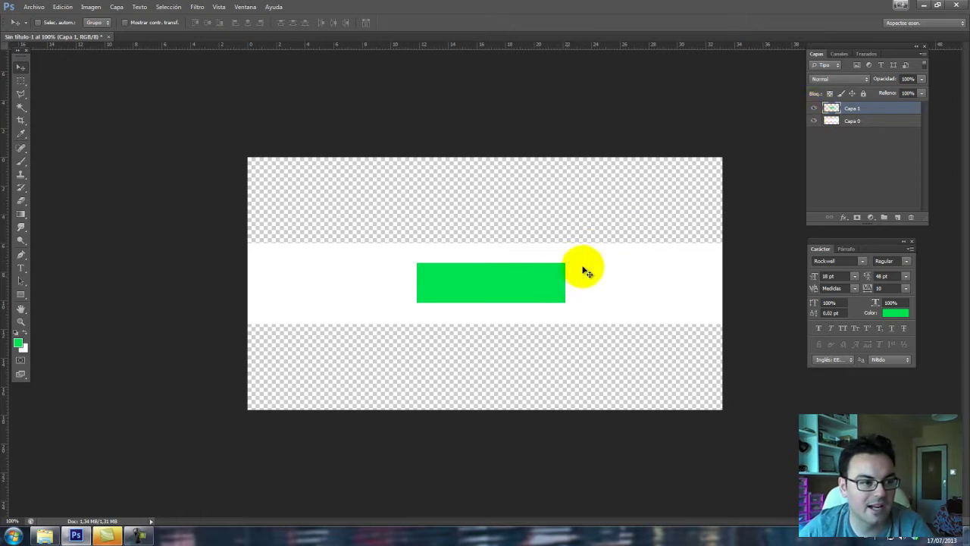
click(814, 122)
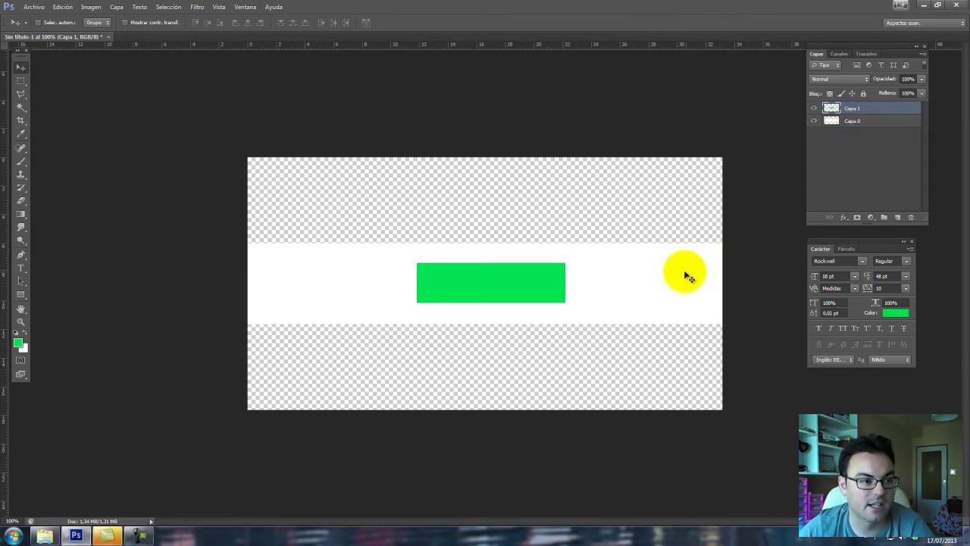
click(836, 122)
click(814, 121)
click(814, 121)
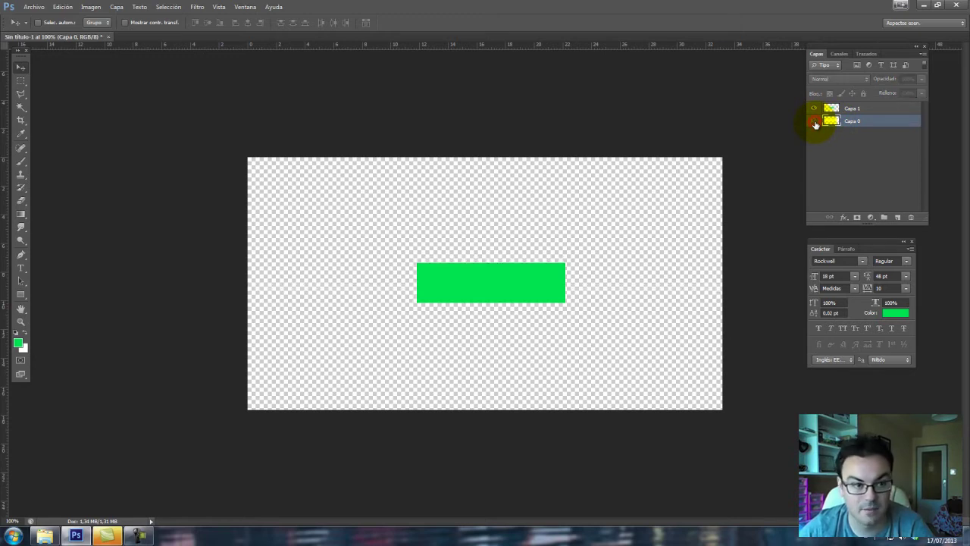
click(813, 121)
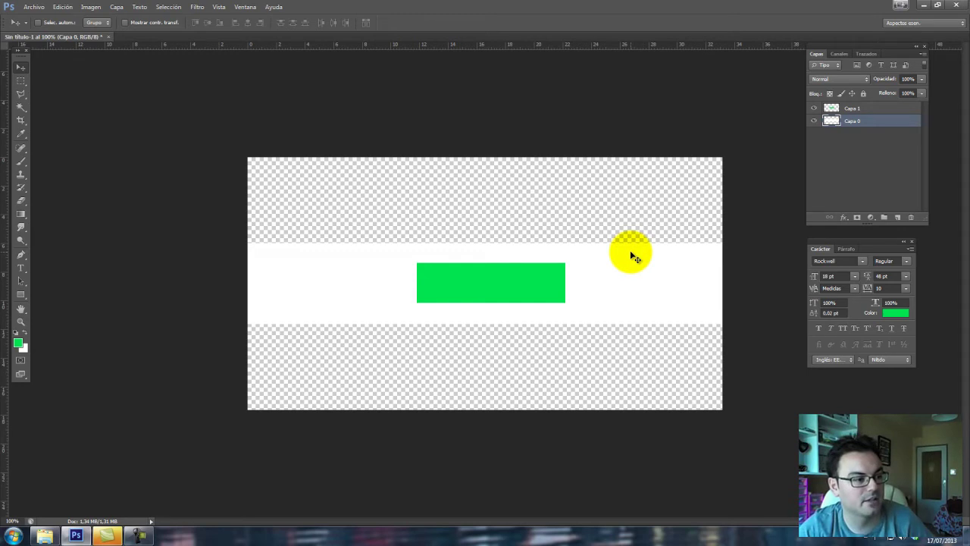
Step: Free-transform the white band up to the canvas top and down to the bottom
key(ctrl+t)
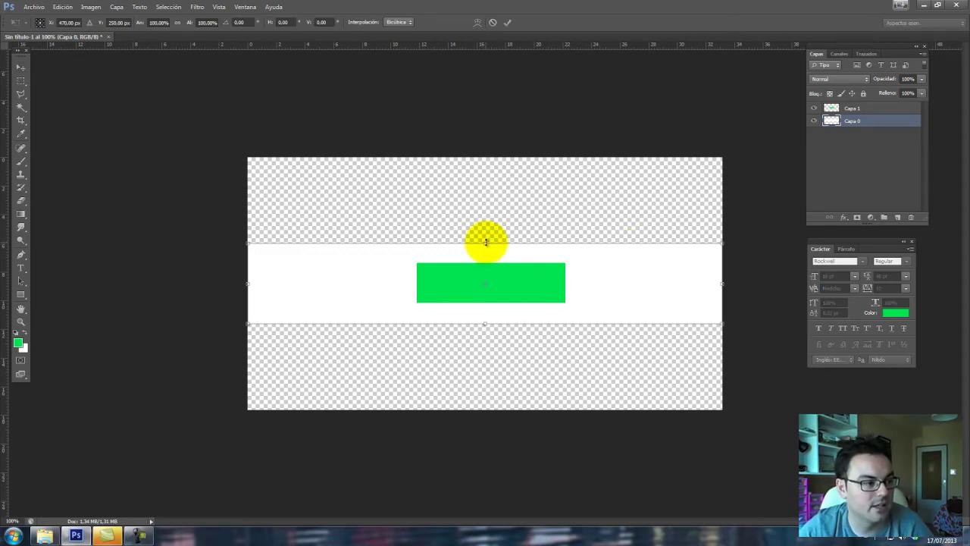
drag(486, 242, 485, 157)
mouse_move(485, 323)
mouse_down()
mouse_move(485, 369)
mouse_move(509, 405)
mouse_up()
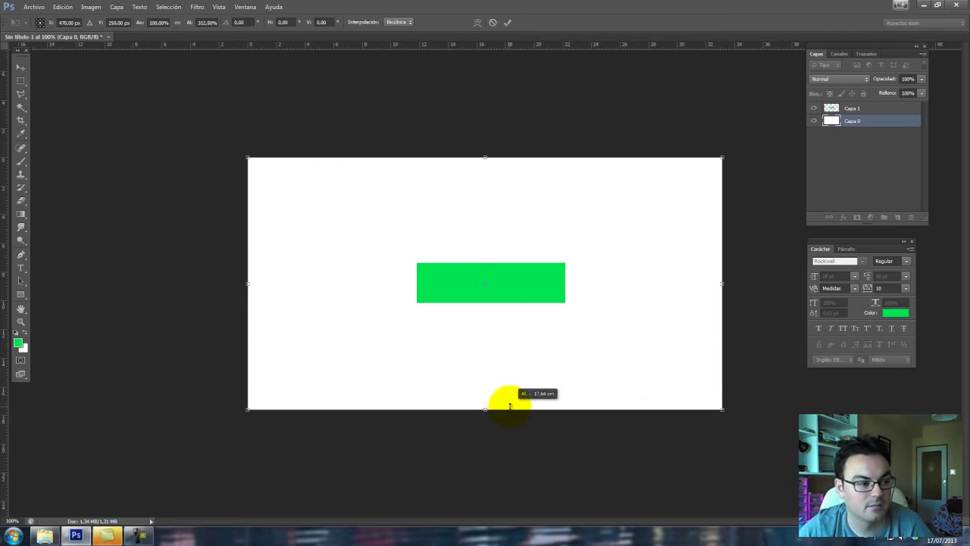
double_click(584, 340)
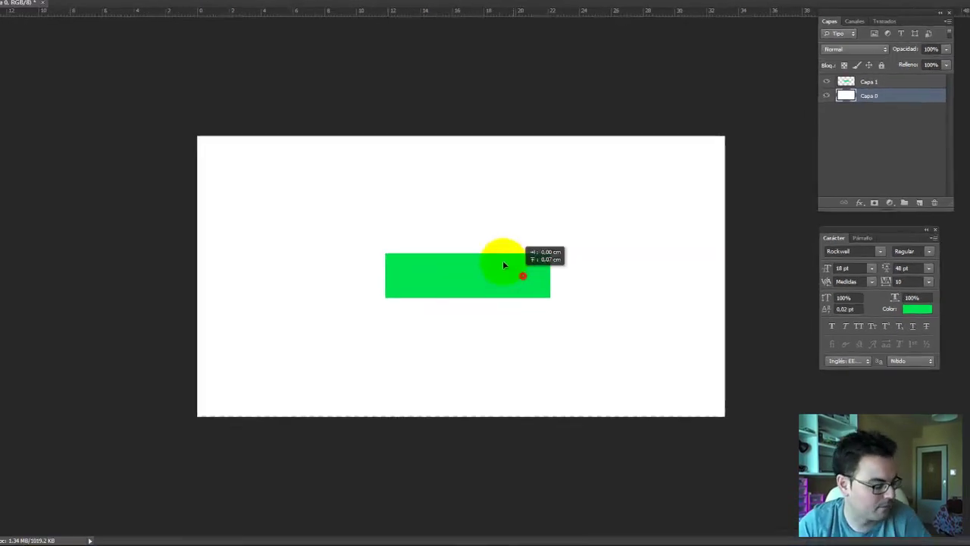
drag(524, 270, 532, 294)
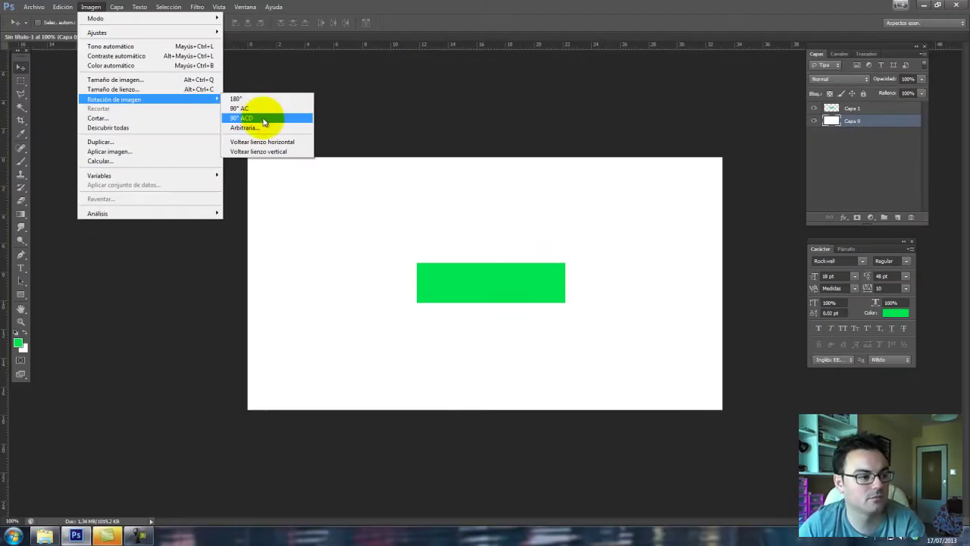
click(263, 119)
key(ctrl+z)
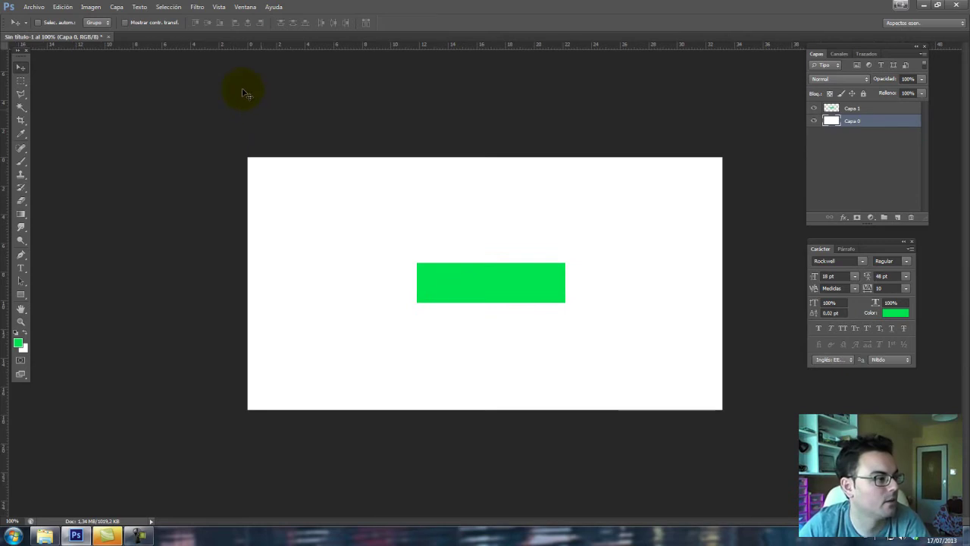
click(91, 7)
mouse_move(114, 99)
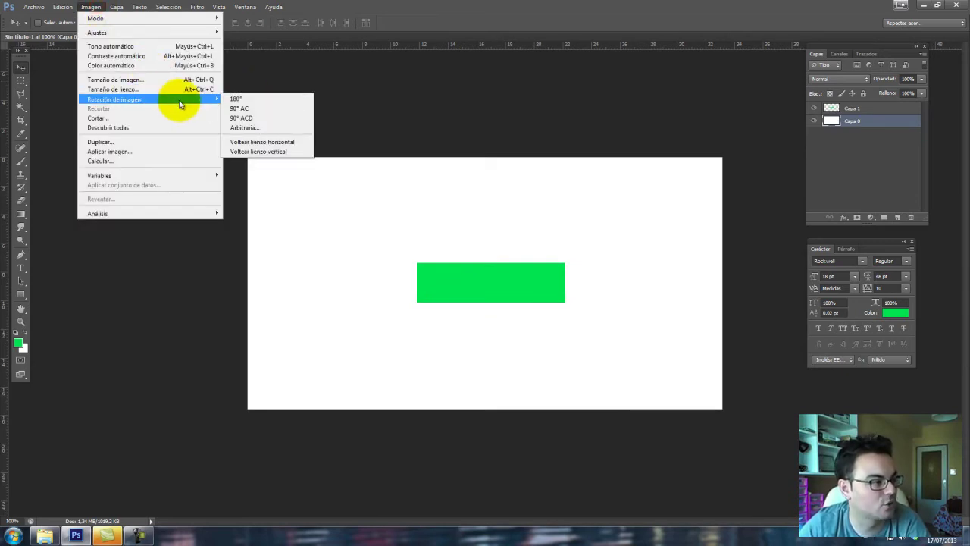
click(256, 133)
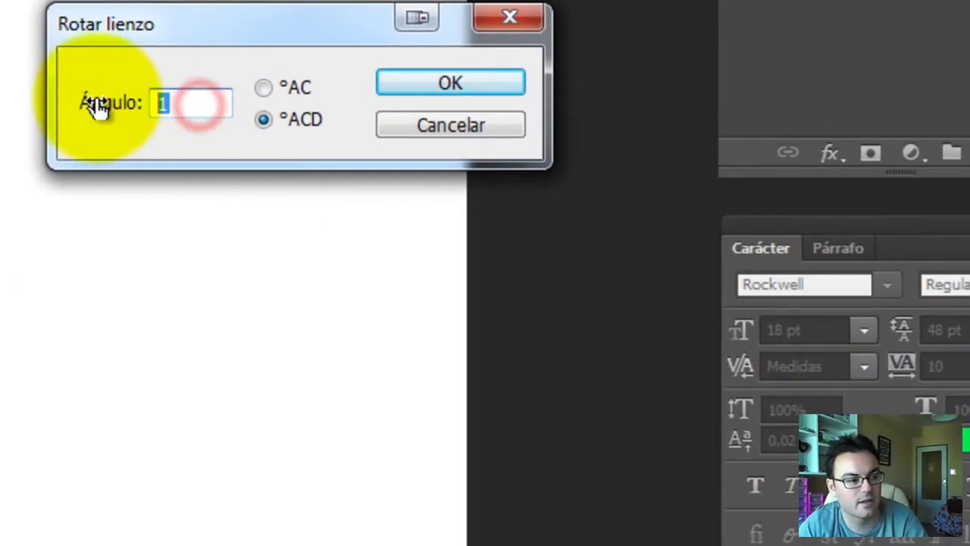
text(15)
click(403, 82)
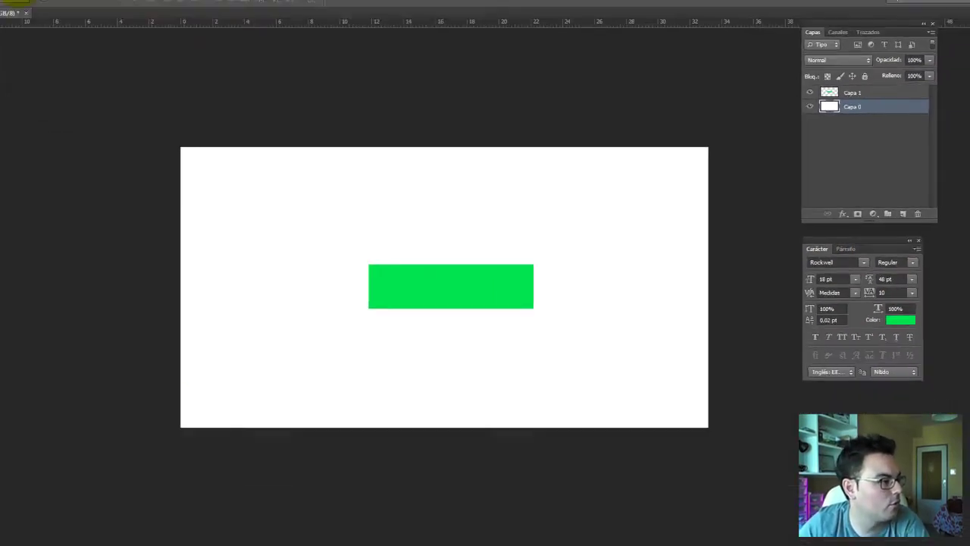
click(90, 7)
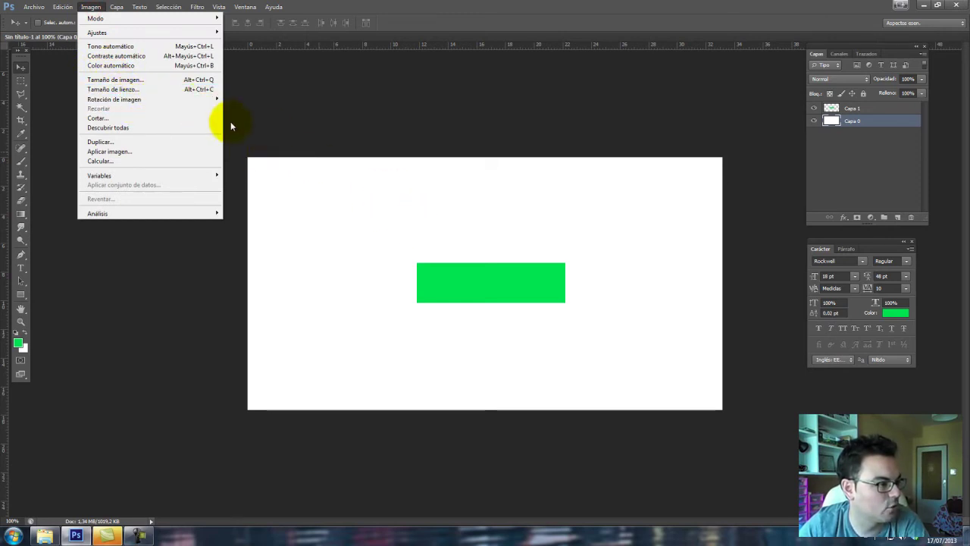
mouse_move(114, 99)
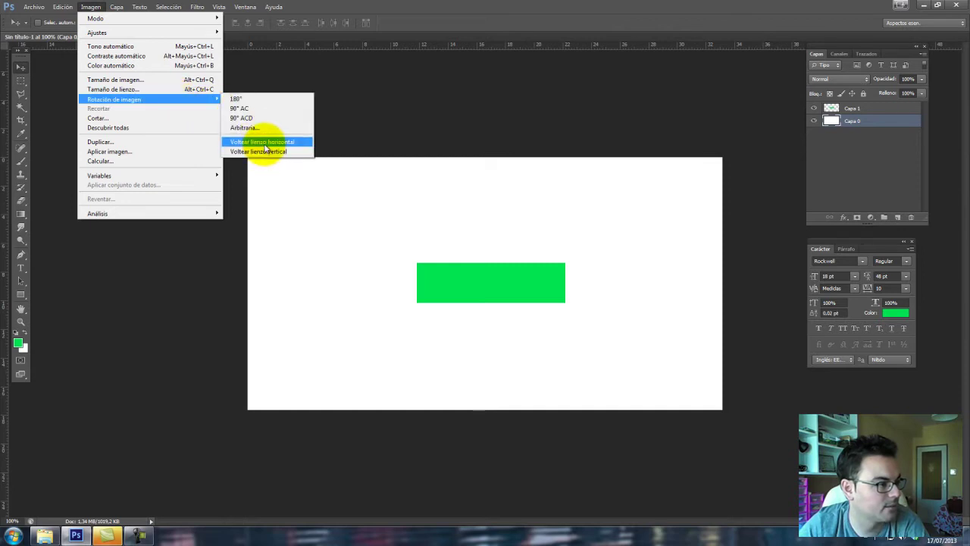
click(480, 263)
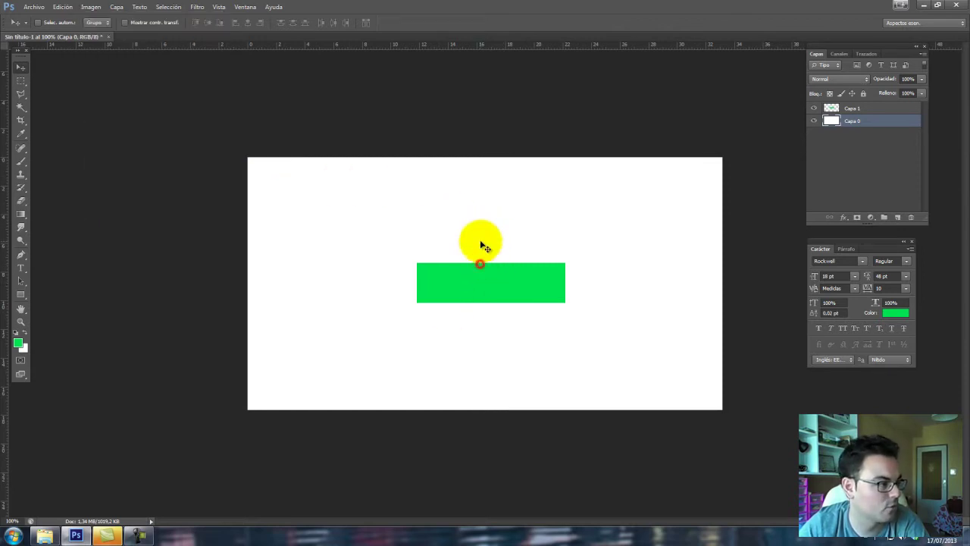
Step: Add a 'Texto' text line above the green rectangle in dark green 09441f
click(21, 268)
click(391, 238)
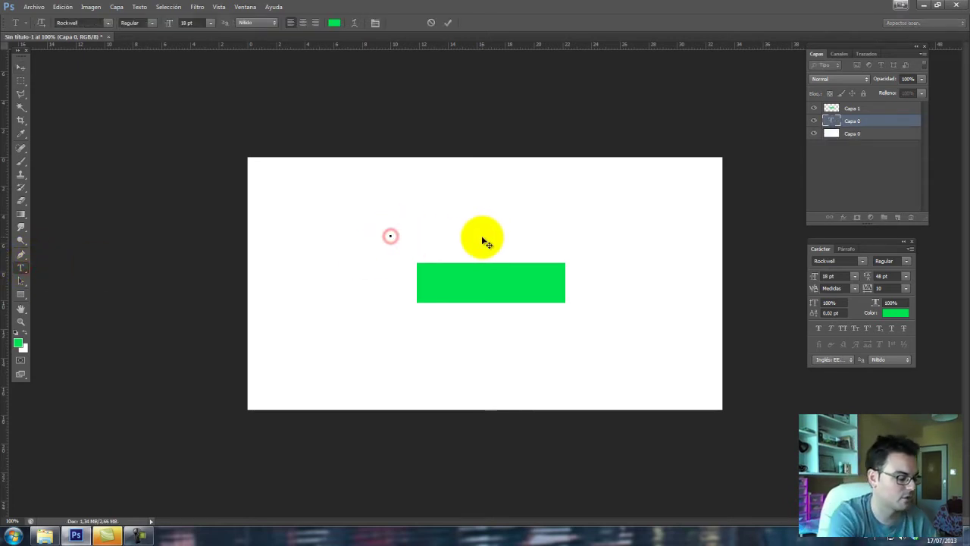
text(2x4)
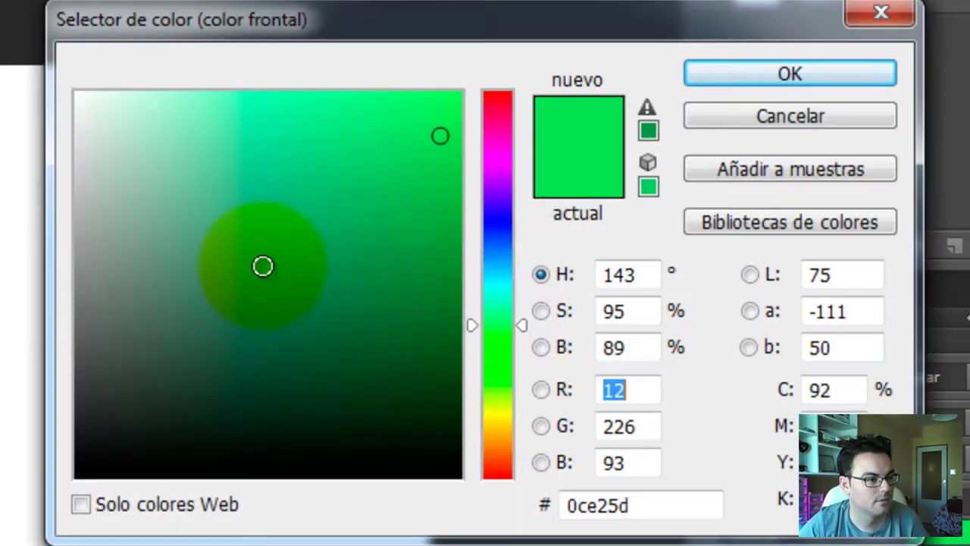
click(715, 261)
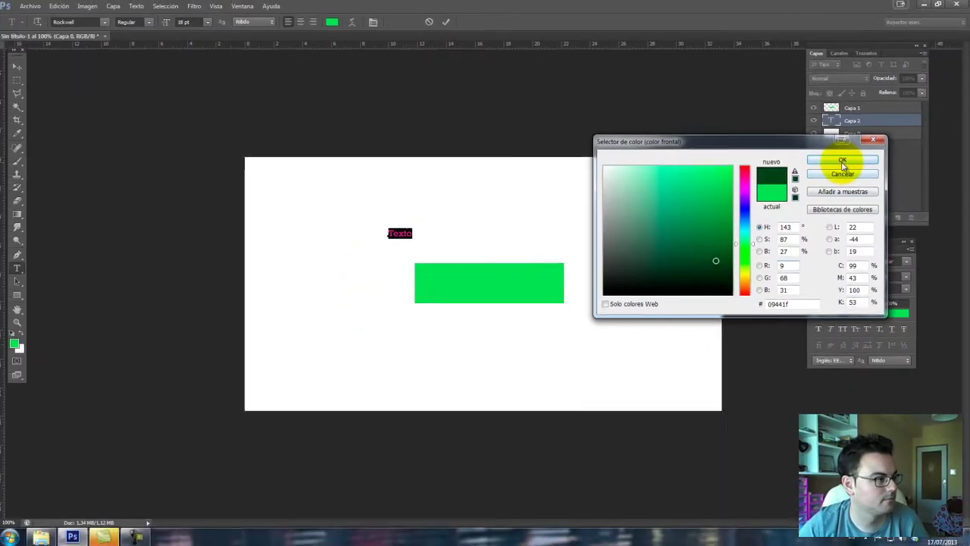
click(843, 160)
click(21, 66)
Step: Scale the Texto heading up and place it just above the green rectangle
key(ctrl+t)
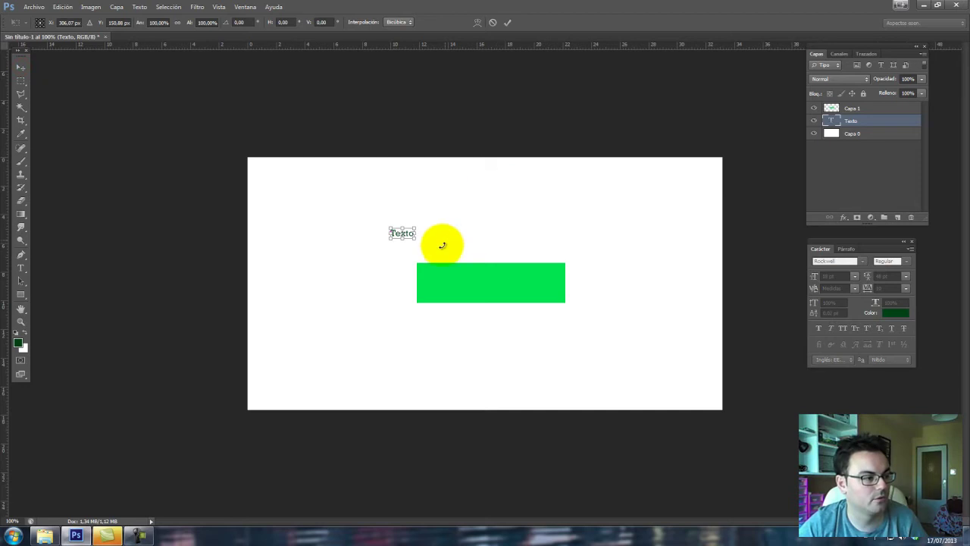
drag(414, 239, 559, 301)
drag(488, 253, 503, 215)
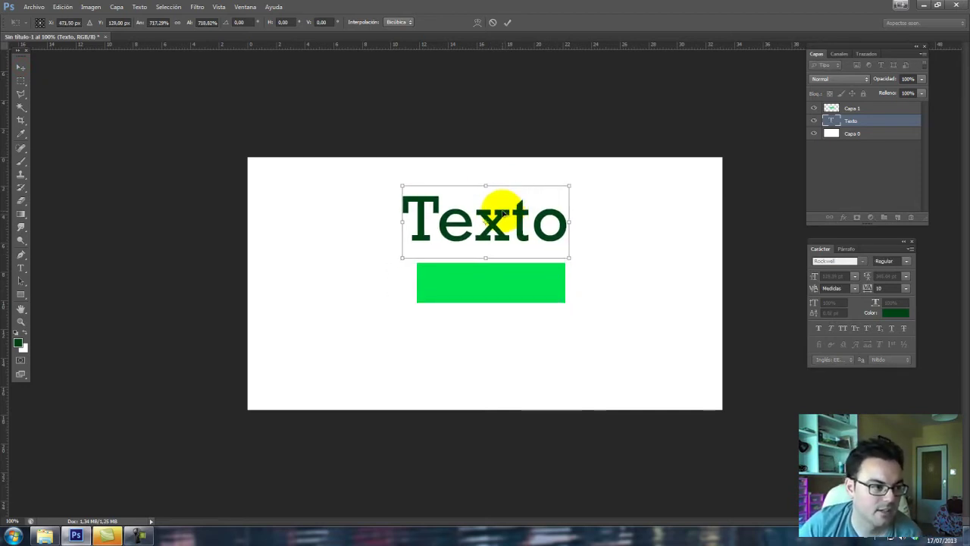
key(Return)
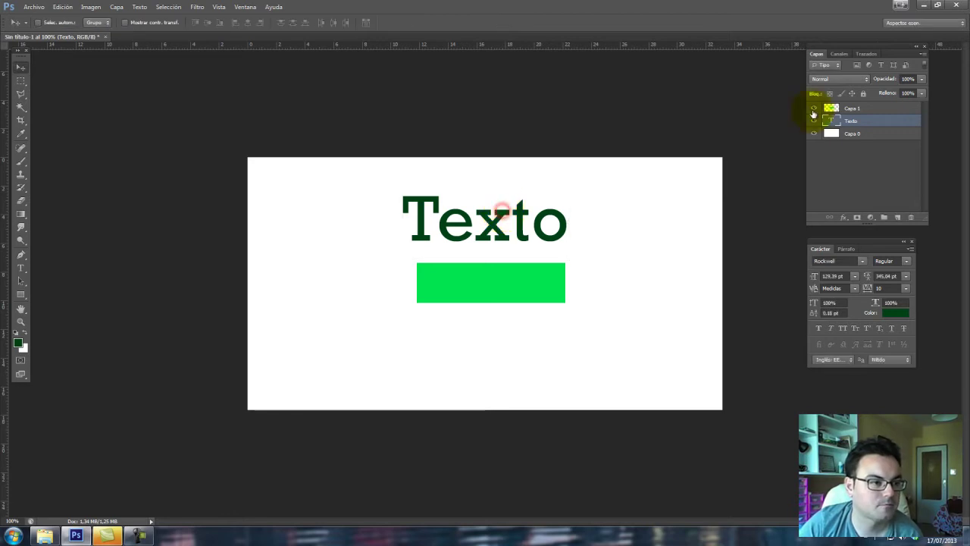
Step: Rasterize the Texto layer, then try a 90° clockwise canvas rotation
right_click(846, 121)
click(872, 208)
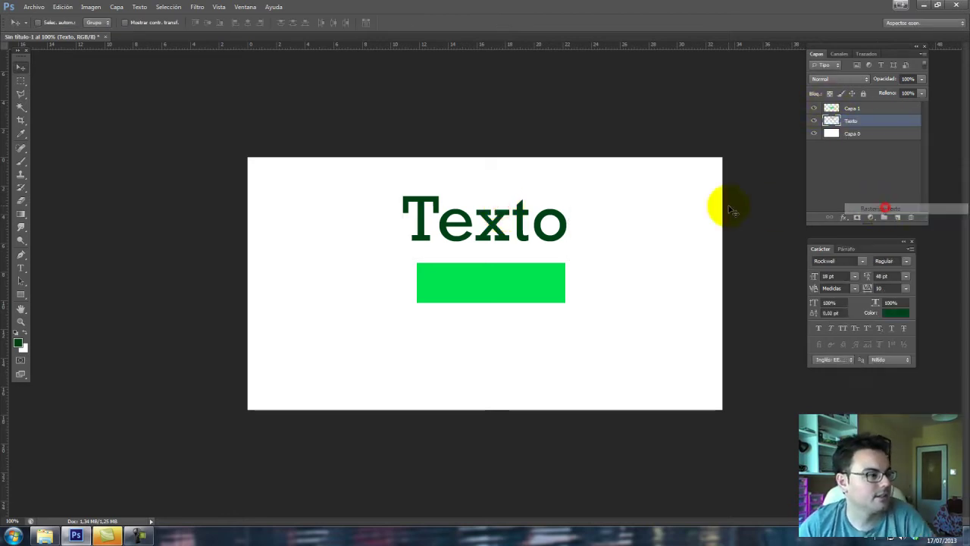
click(90, 7)
mouse_move(113, 99)
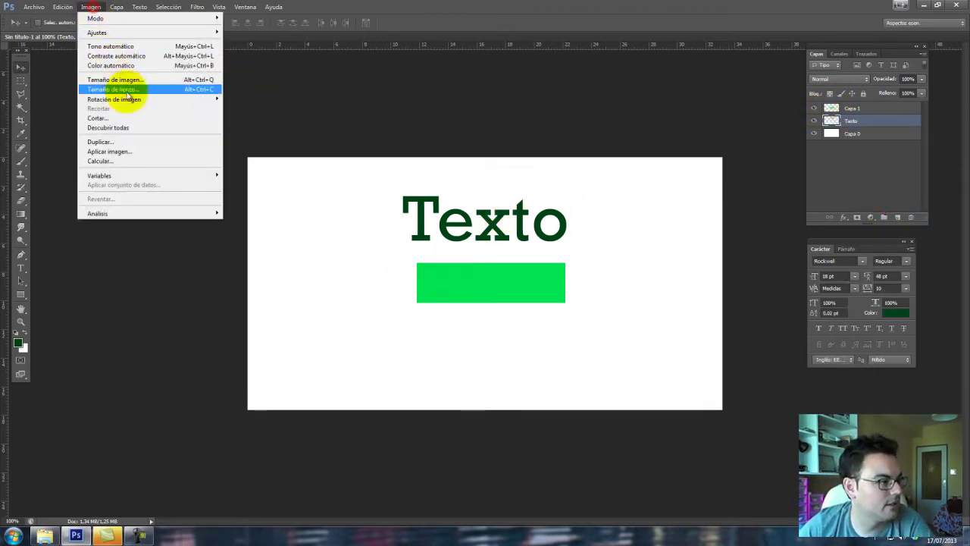
click(250, 108)
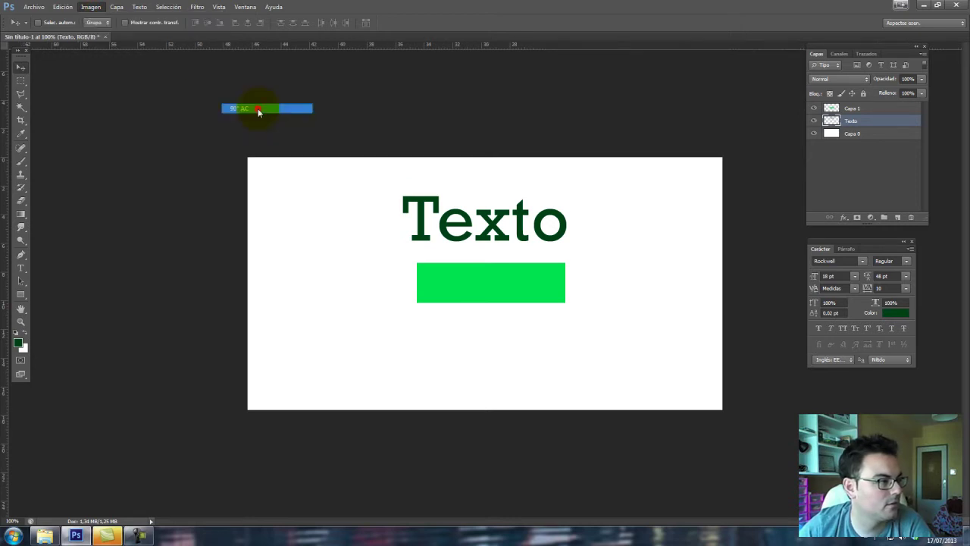
Step: Try further 90° canvas rotations and return the banner to landscape
click(91, 7)
mouse_move(113, 99)
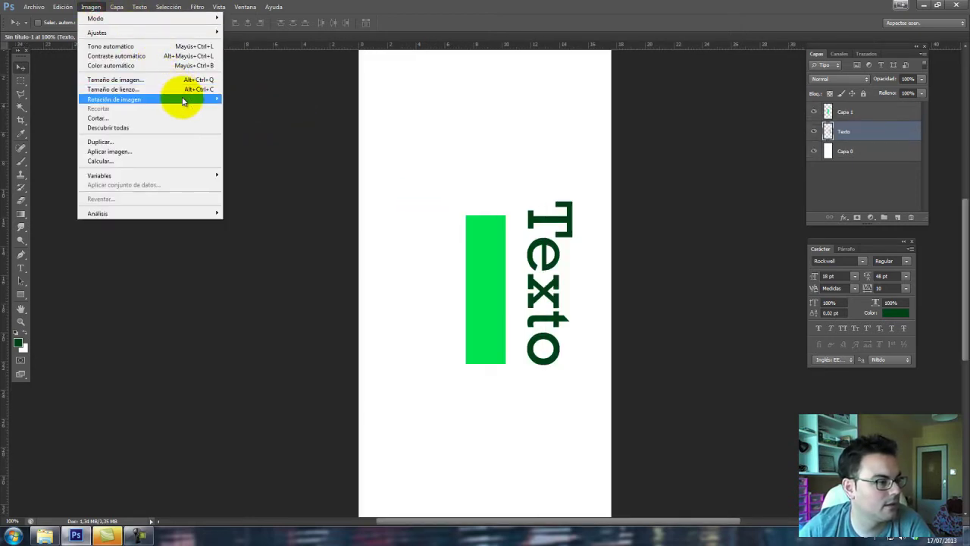
click(250, 108)
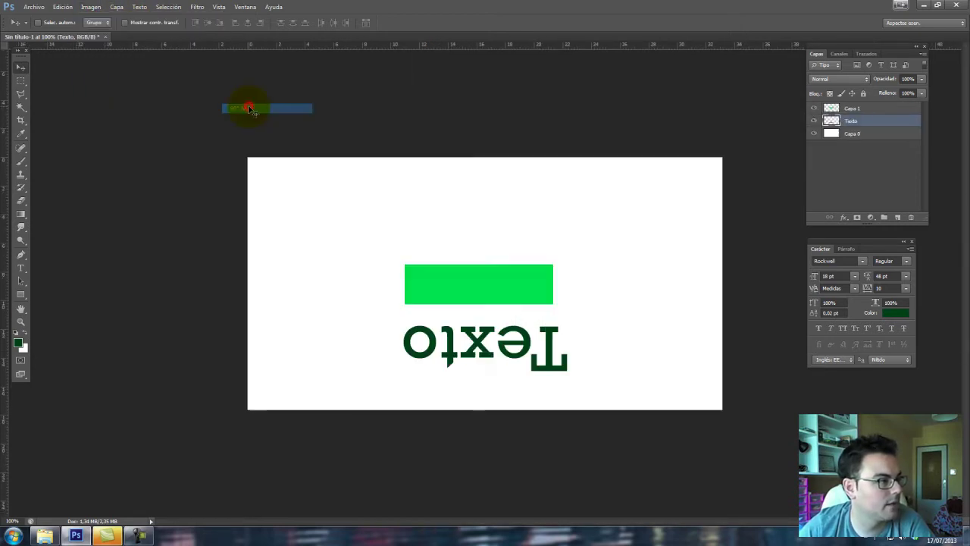
click(91, 10)
mouse_move(114, 100)
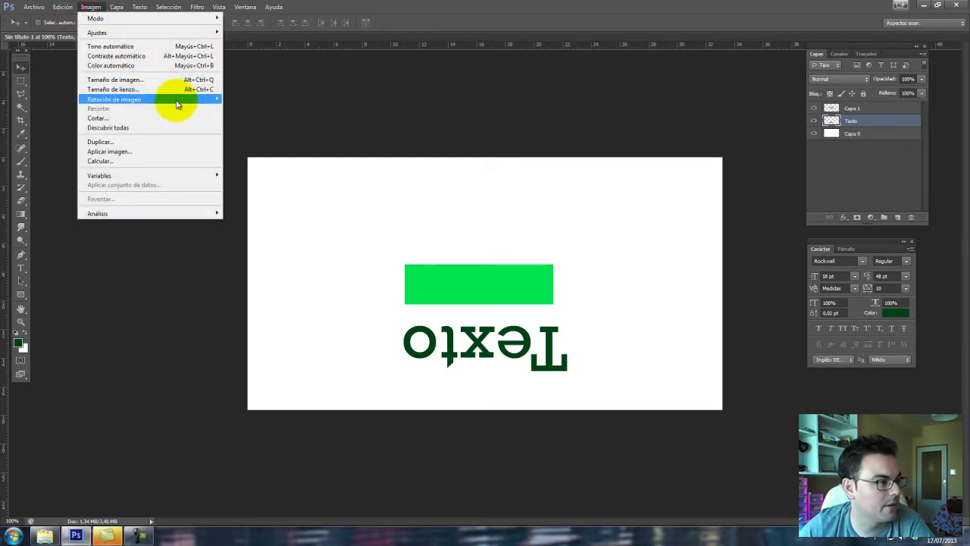
click(256, 110)
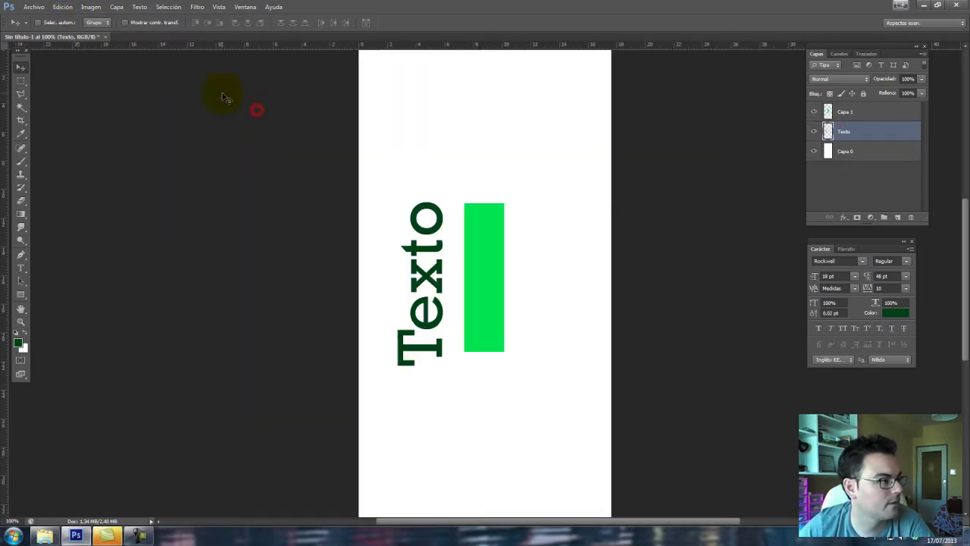
click(91, 7)
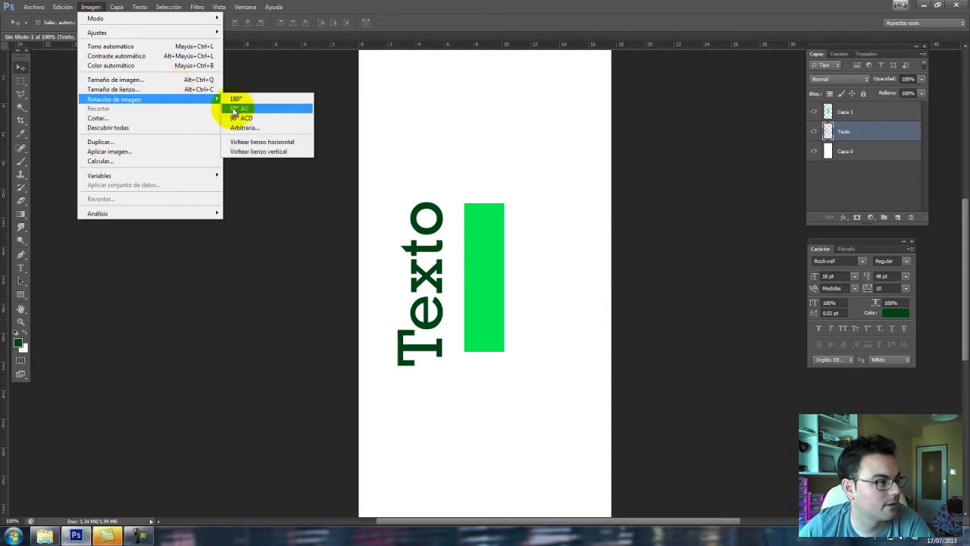
mouse_move(113, 99)
click(234, 110)
Step: Try horizontal and vertical canvas flips, undoing each one
click(91, 7)
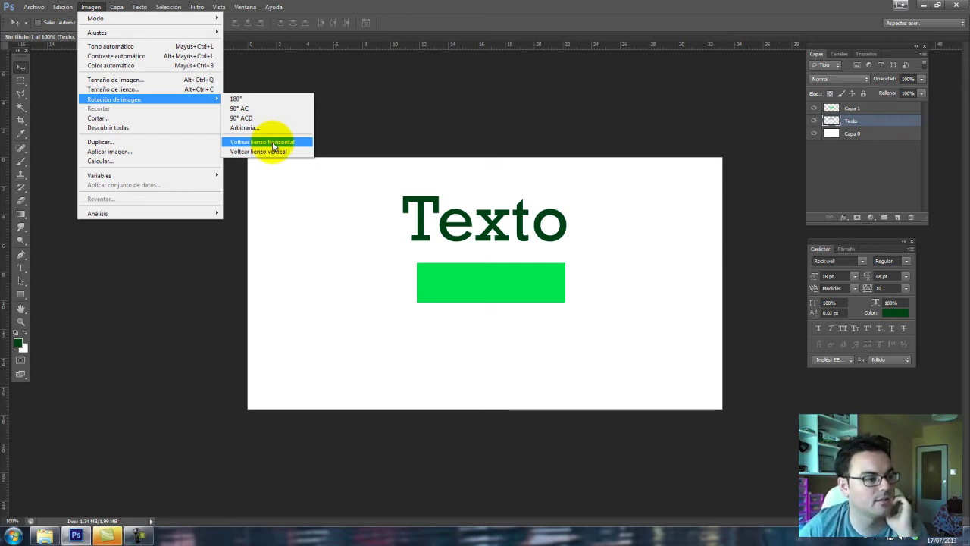
click(272, 145)
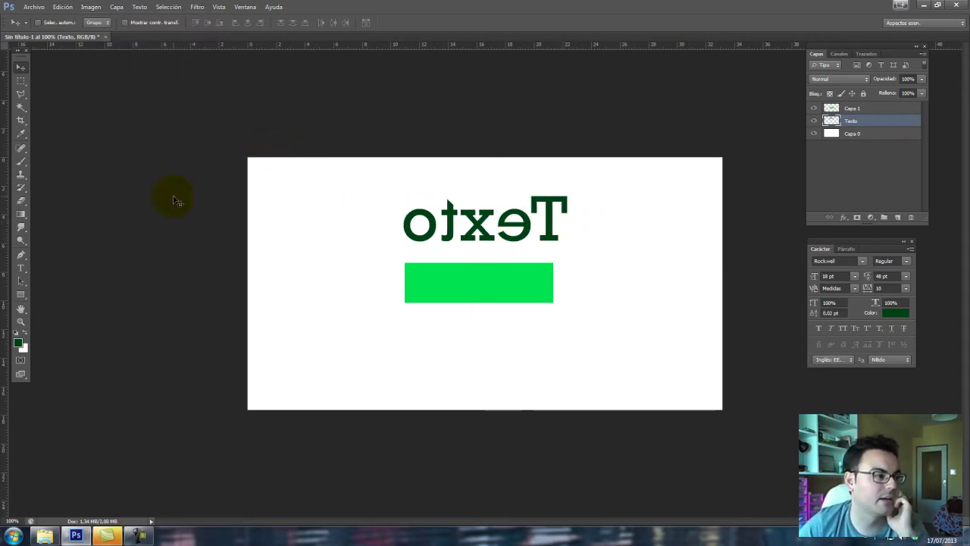
key(ctrl+z)
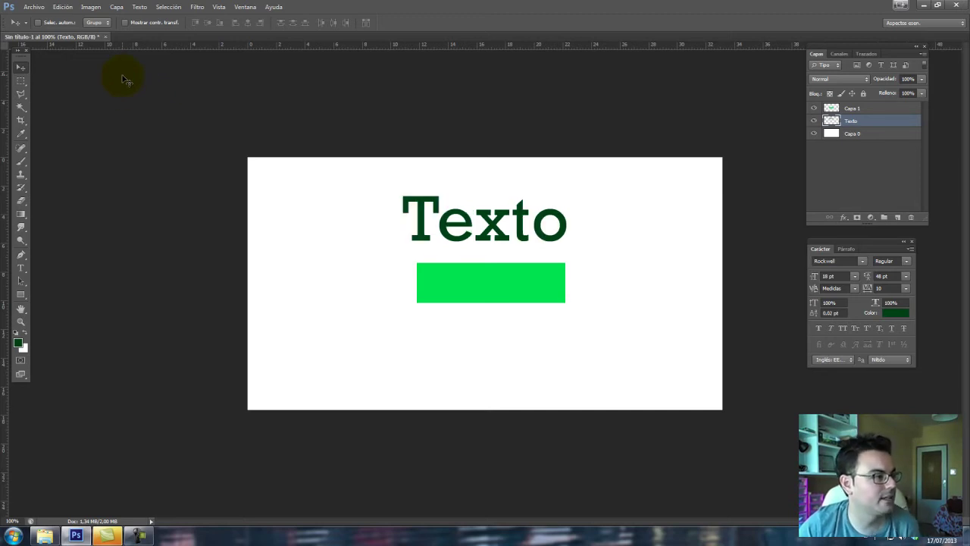
click(91, 7)
mouse_move(113, 99)
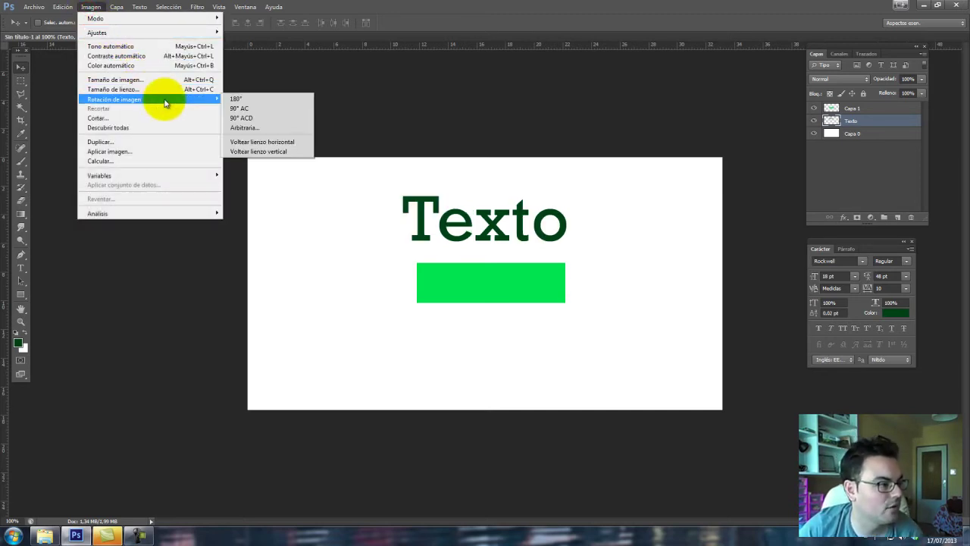
click(295, 152)
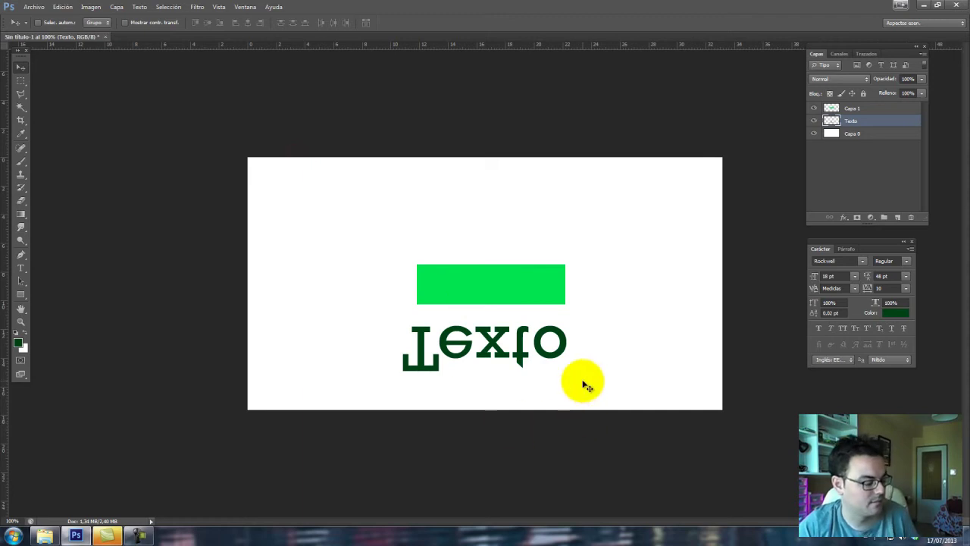
key(ctrl+z)
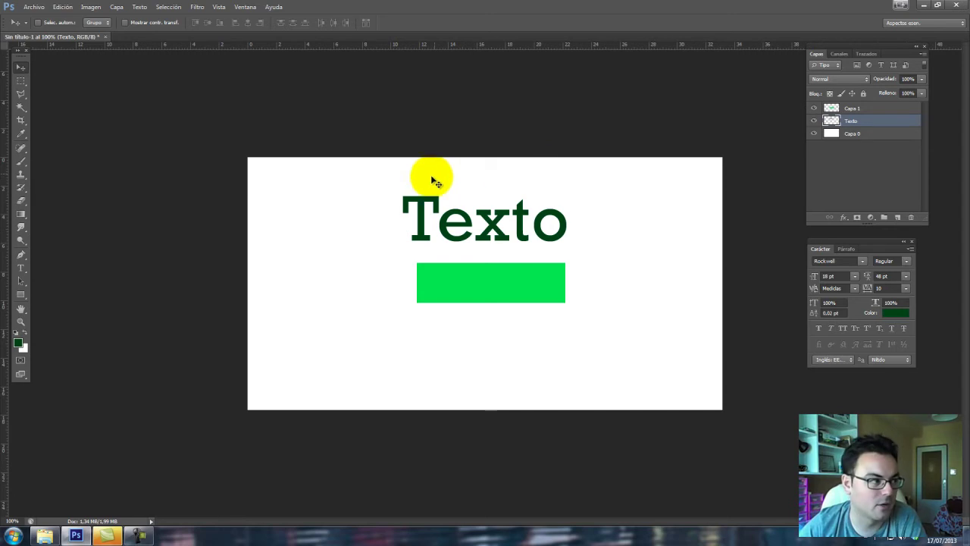
click(91, 7)
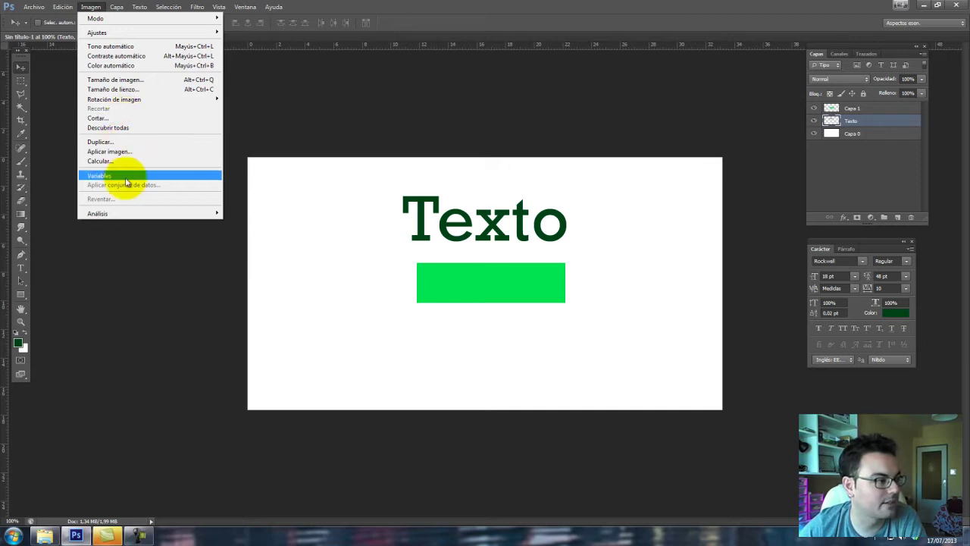
click(320, 113)
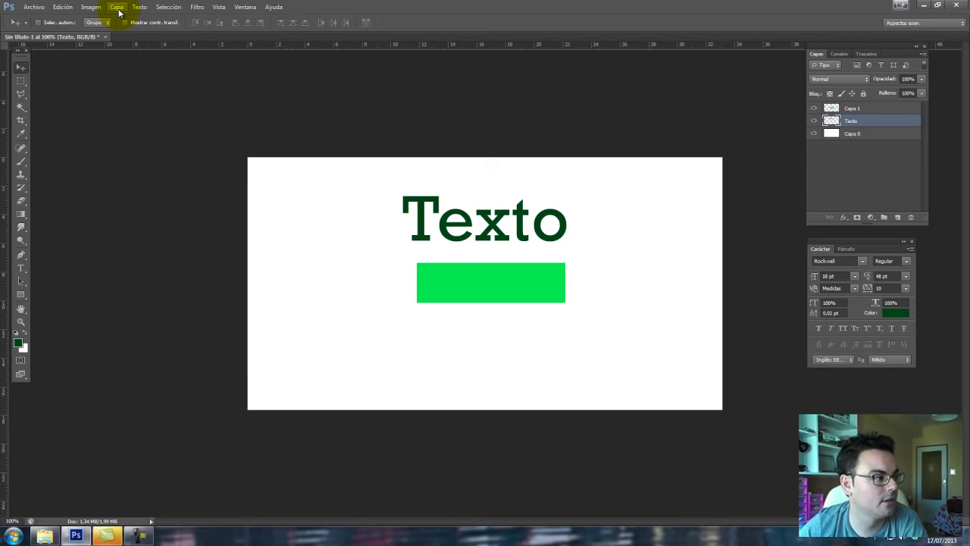
click(118, 8)
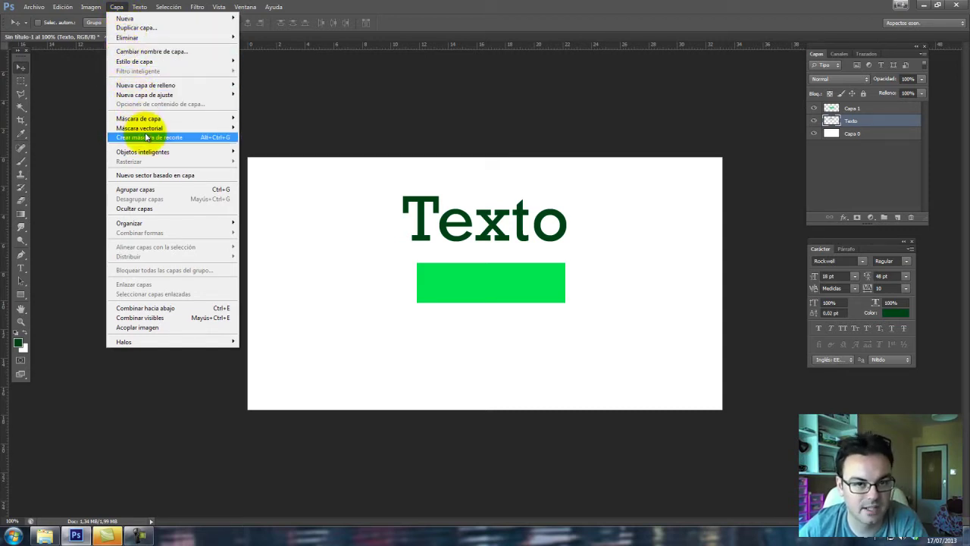
click(303, 29)
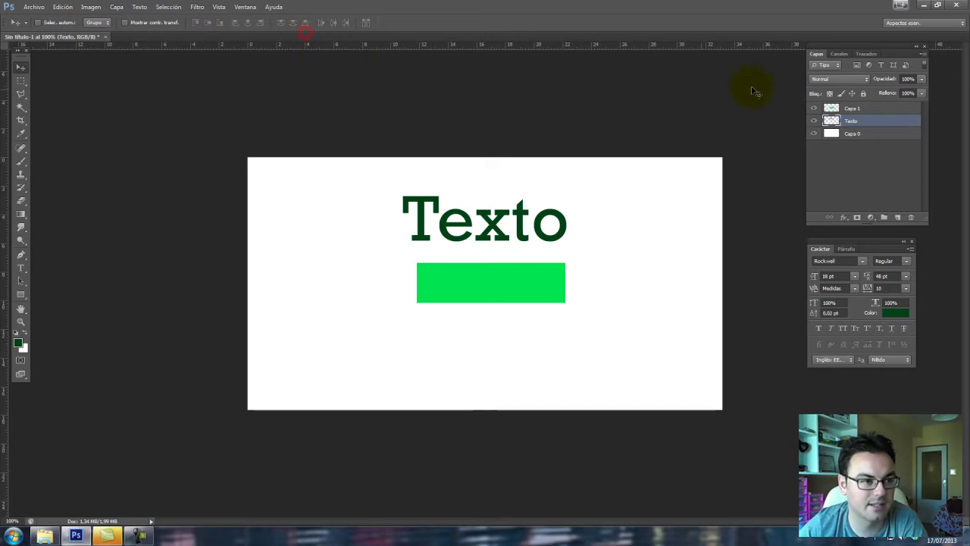
Step: Reposition the Texto heading, undoing a trial move of the green rectangle
drag(863, 50, 807, 63)
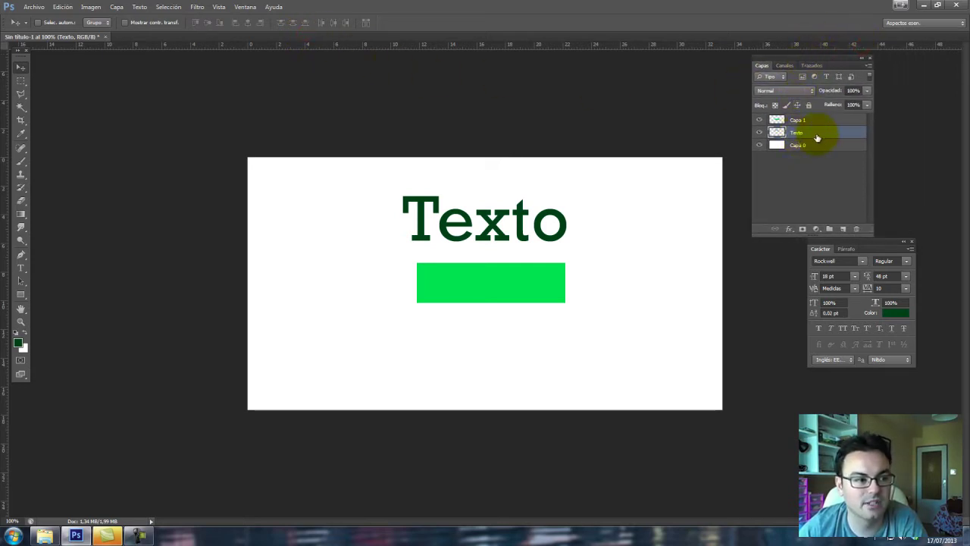
mouse_move(531, 218)
mouse_down()
mouse_move(594, 211)
mouse_move(454, 218)
mouse_move(533, 233)
mouse_up()
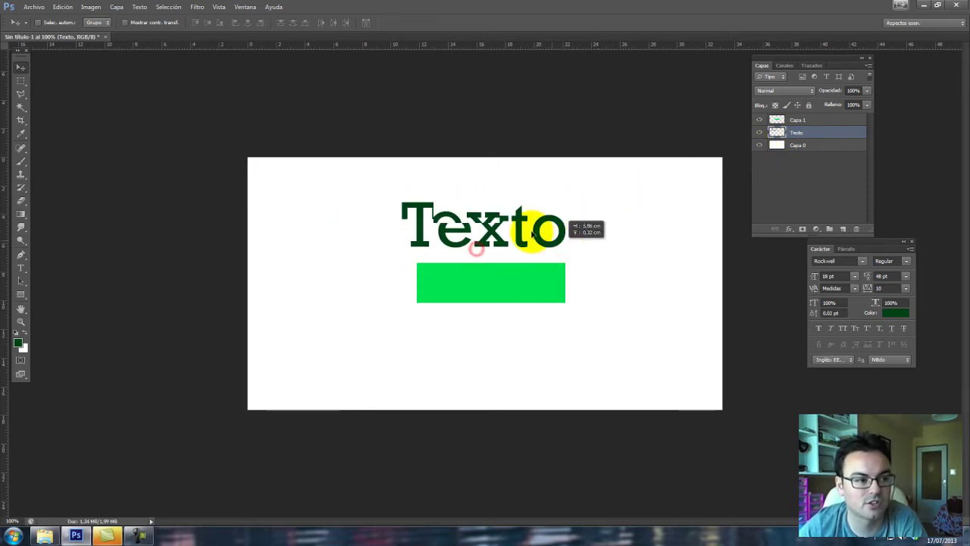
click(796, 120)
drag(557, 295, 560, 343)
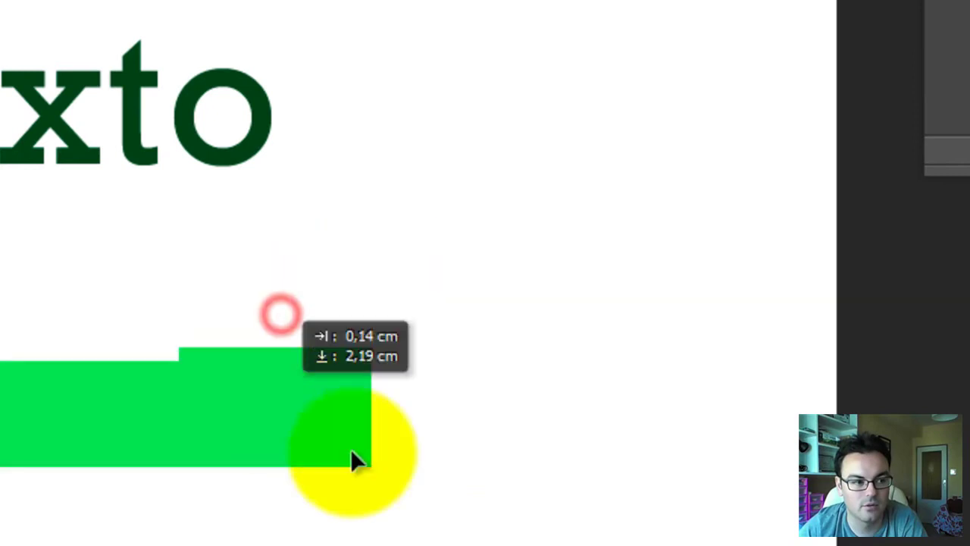
key(ctrl+z)
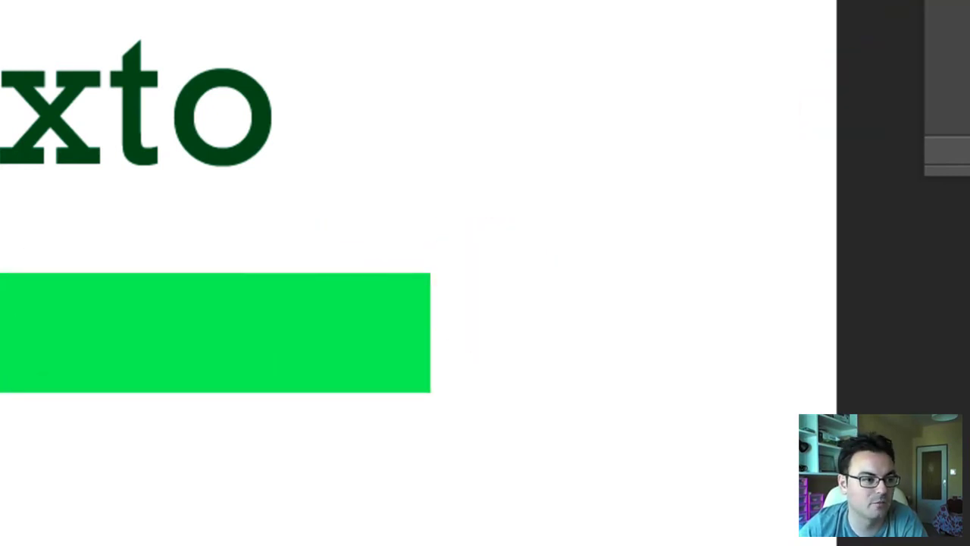
mouse_move(249, 127)
mouse_down()
mouse_move(317, 267)
mouse_move(234, 147)
mouse_up()
drag(202, 88, 203, 154)
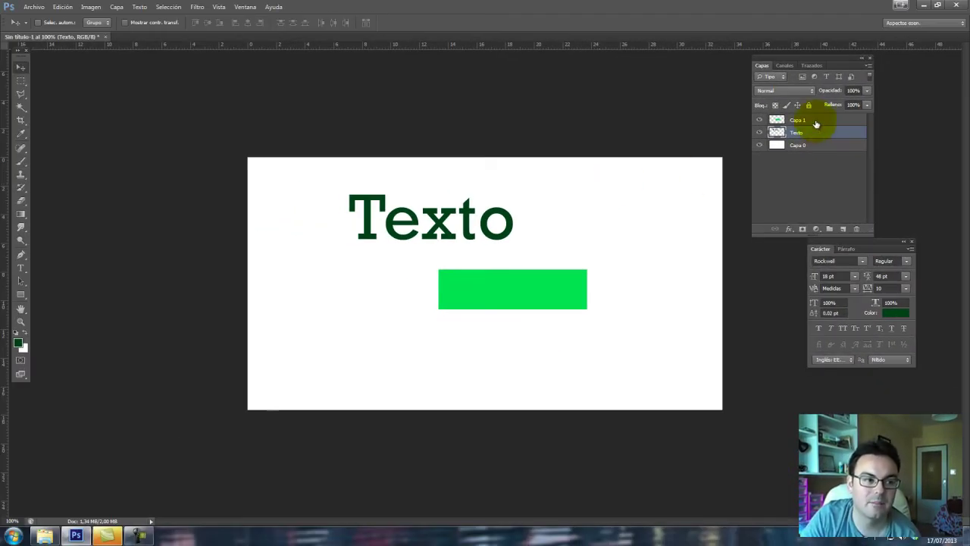
Step: Select the rectangle and Texto layers, then add a new empty layer Capa 2
click(814, 120)
click(812, 133)
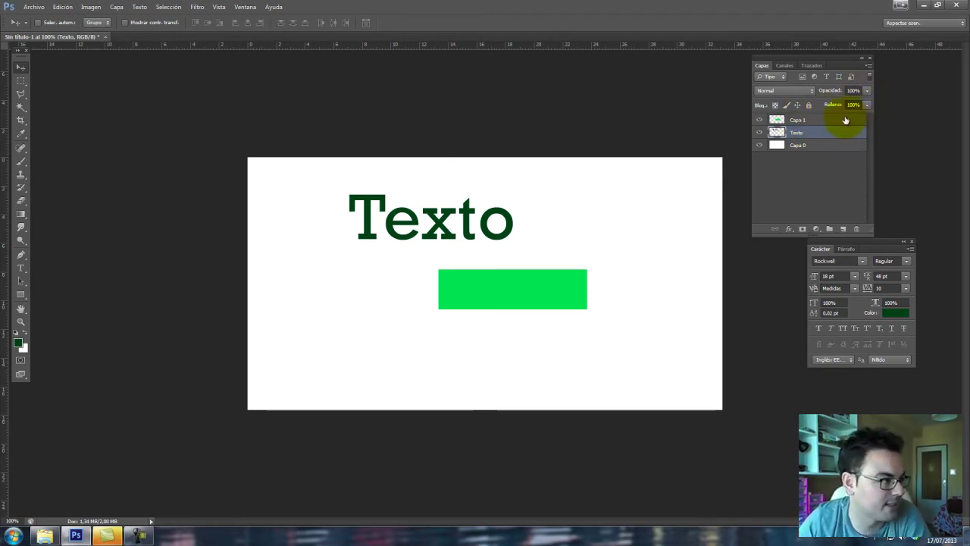
click(117, 7)
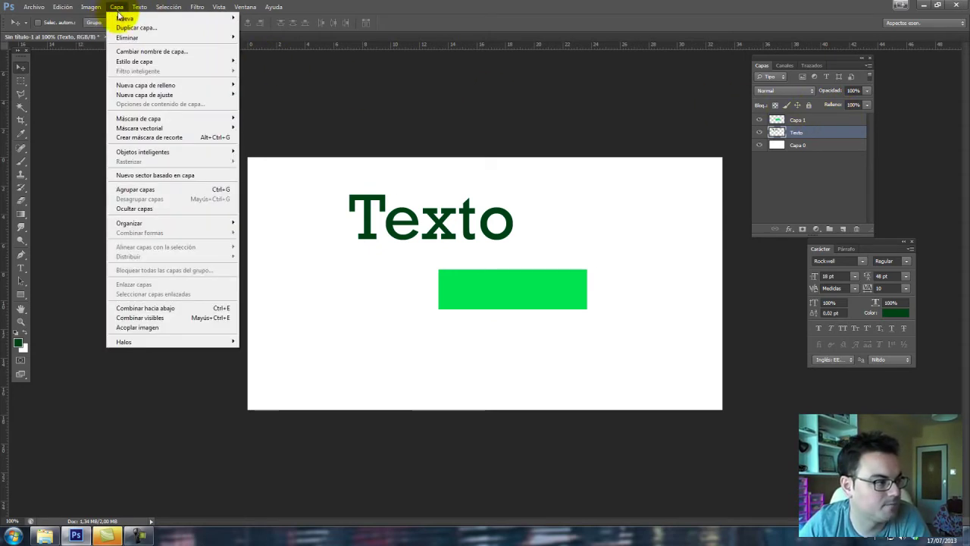
mouse_move(125, 18)
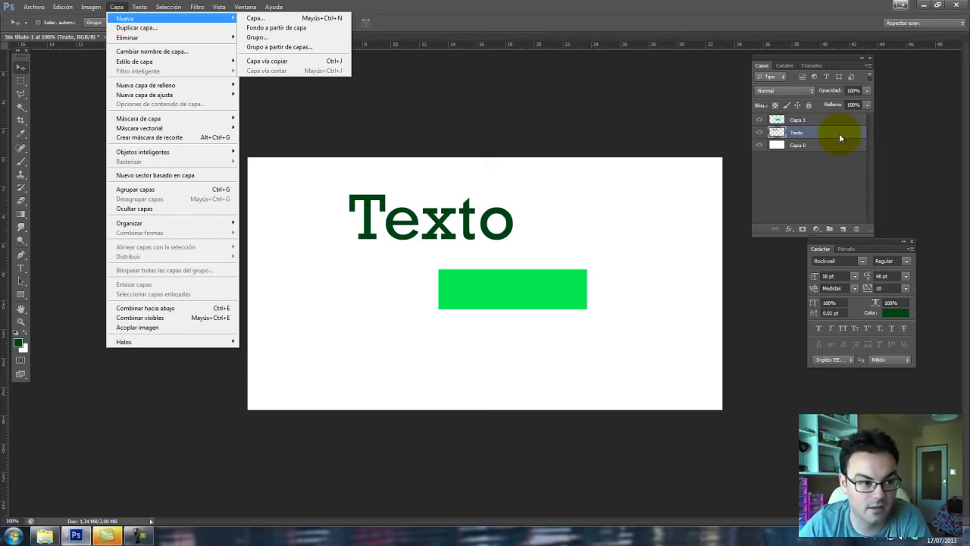
click(837, 132)
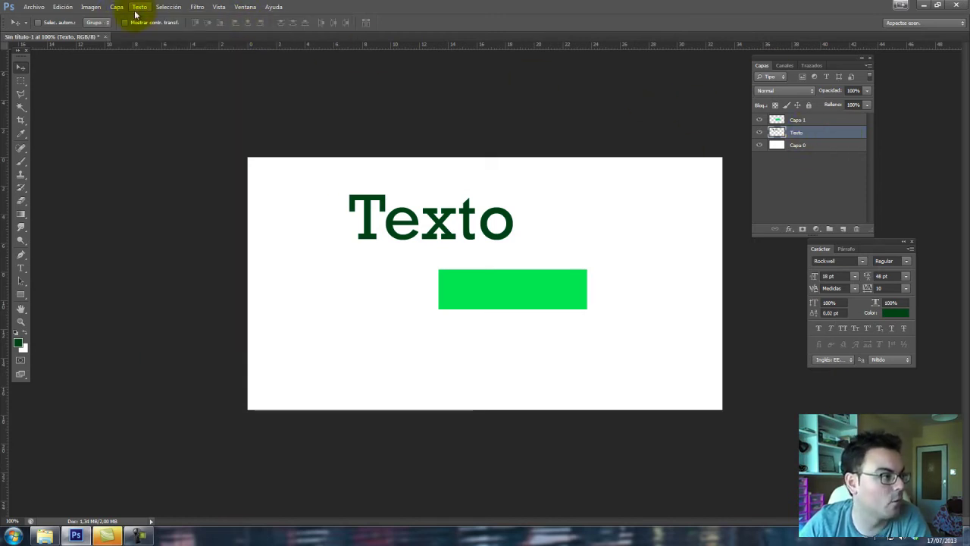
click(117, 7)
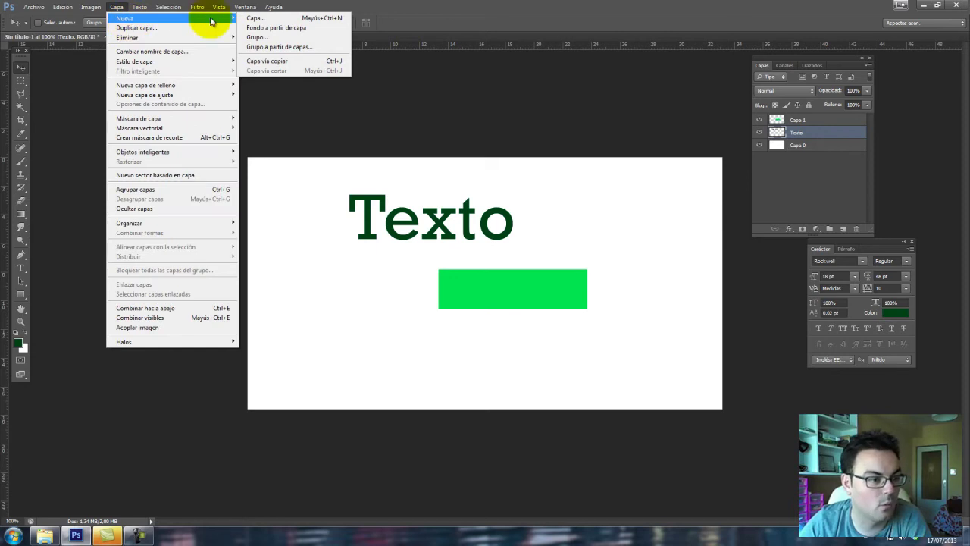
mouse_move(125, 17)
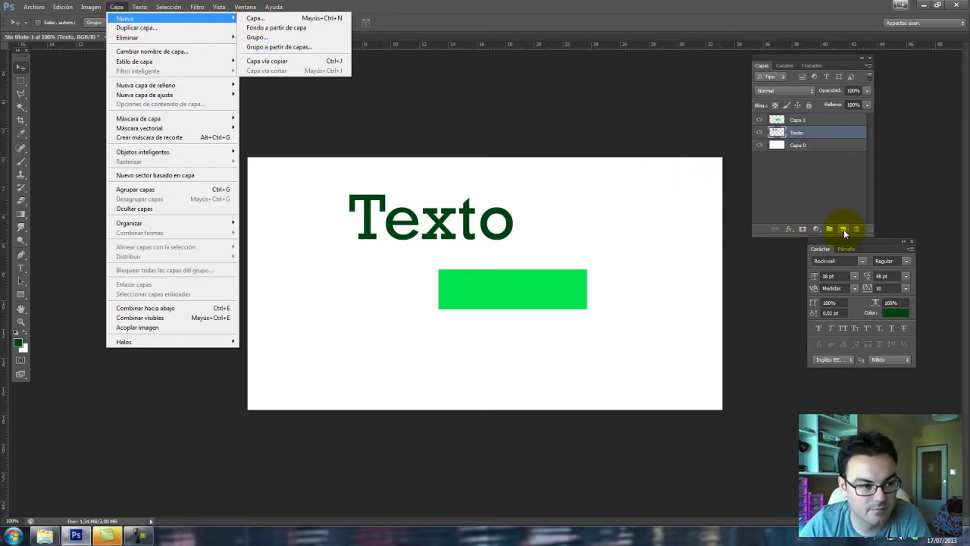
click(843, 229)
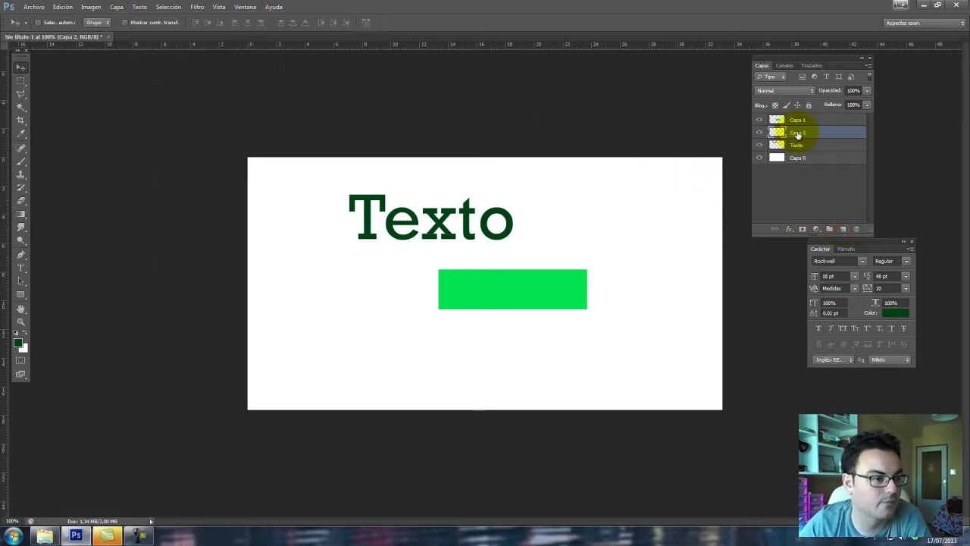
Step: Delete Capa 2 with the trash icon, then select Texto and browse its layer options
click(857, 231)
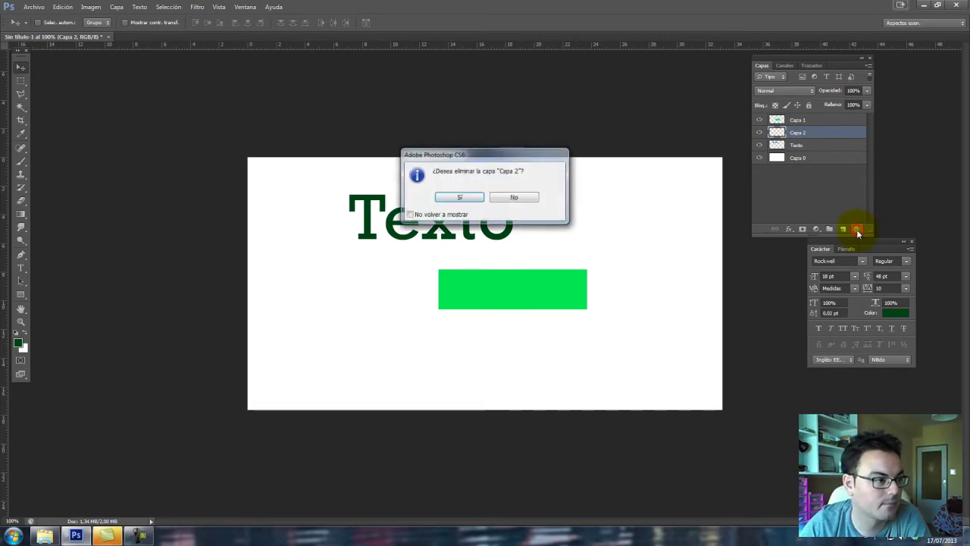
click(468, 191)
click(116, 7)
mouse_move(127, 38)
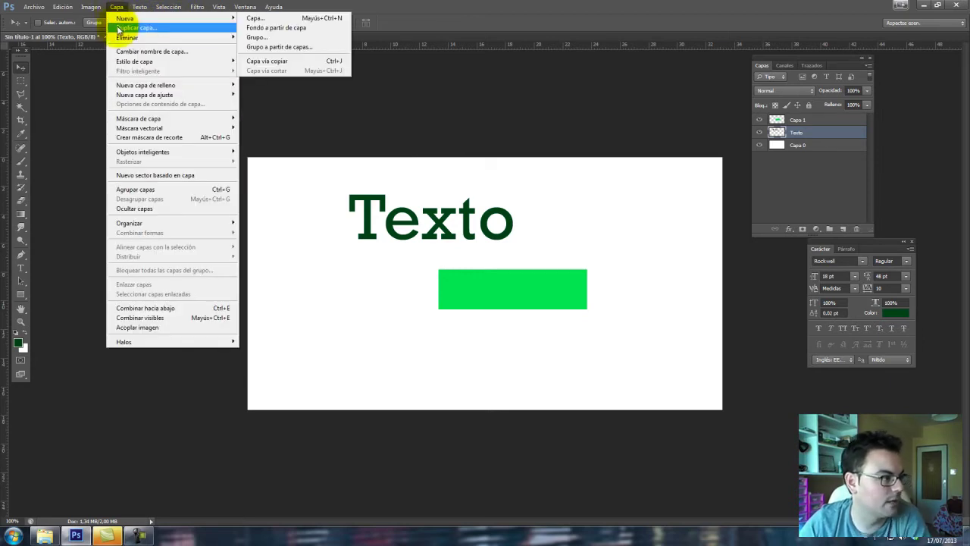
mouse_move(134, 61)
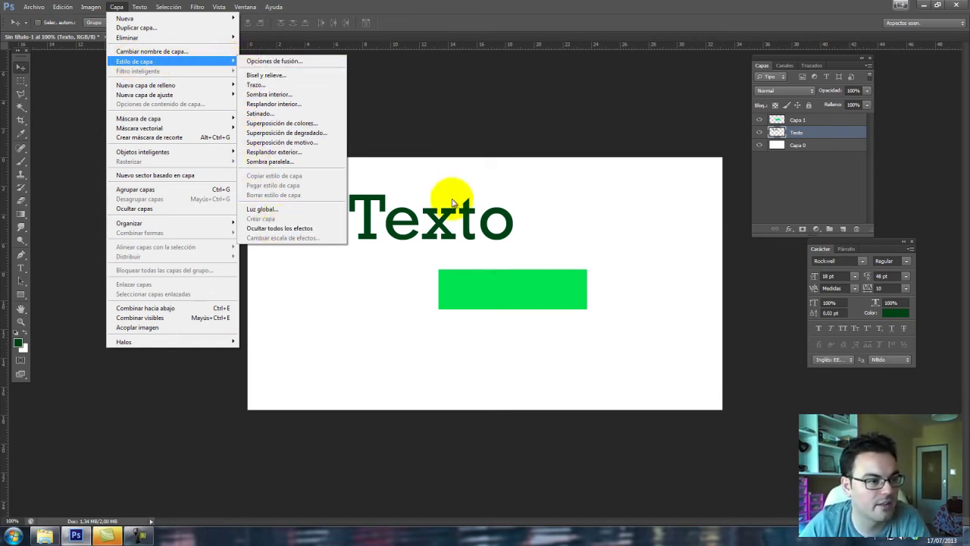
click(805, 132)
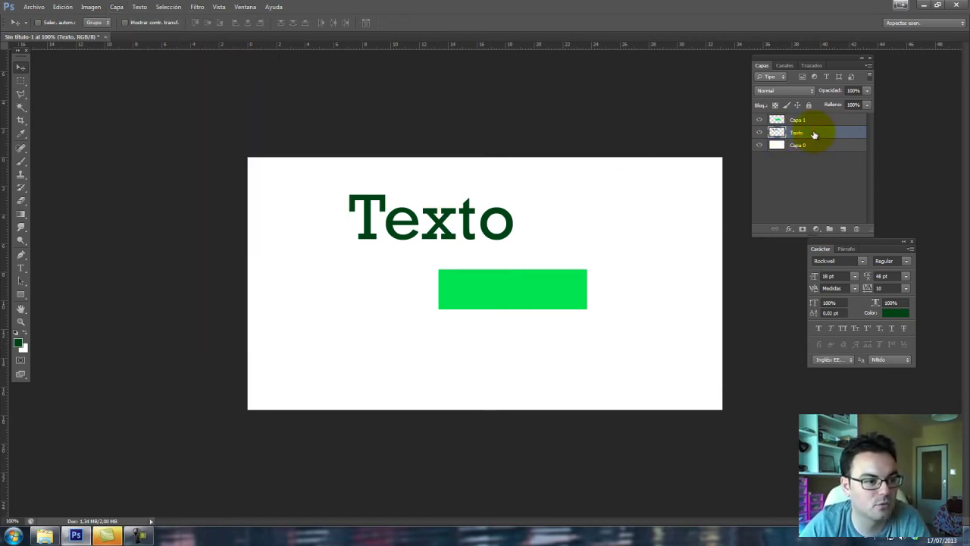
right_click(813, 135)
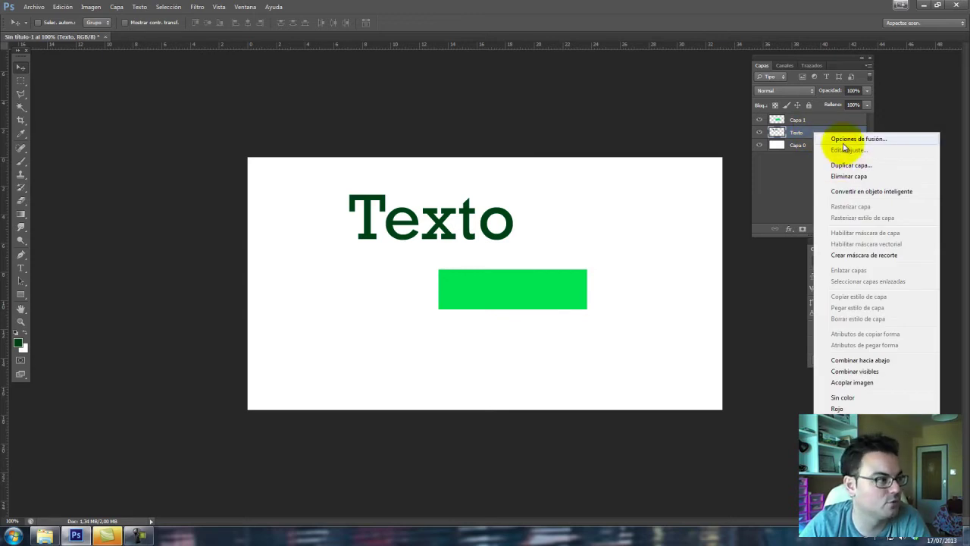
click(119, 8)
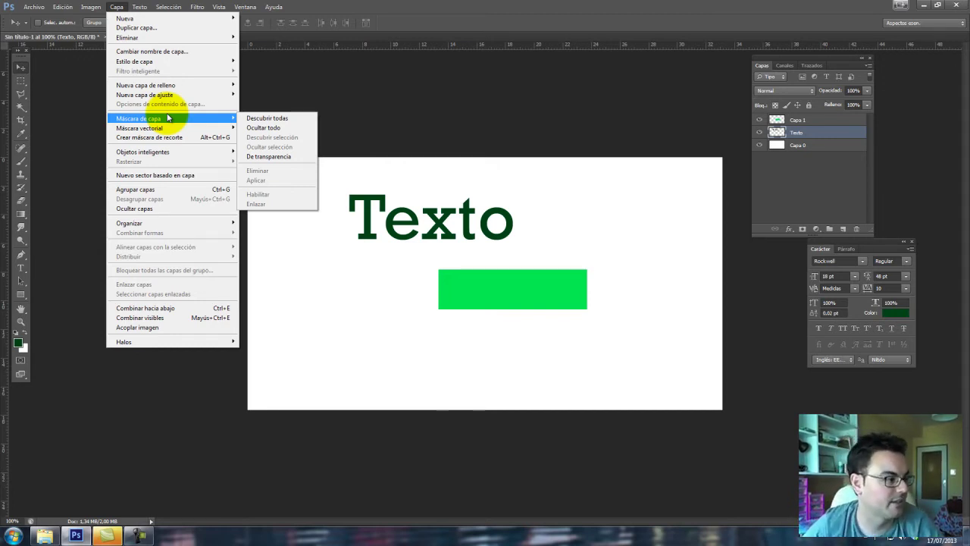
mouse_move(132, 223)
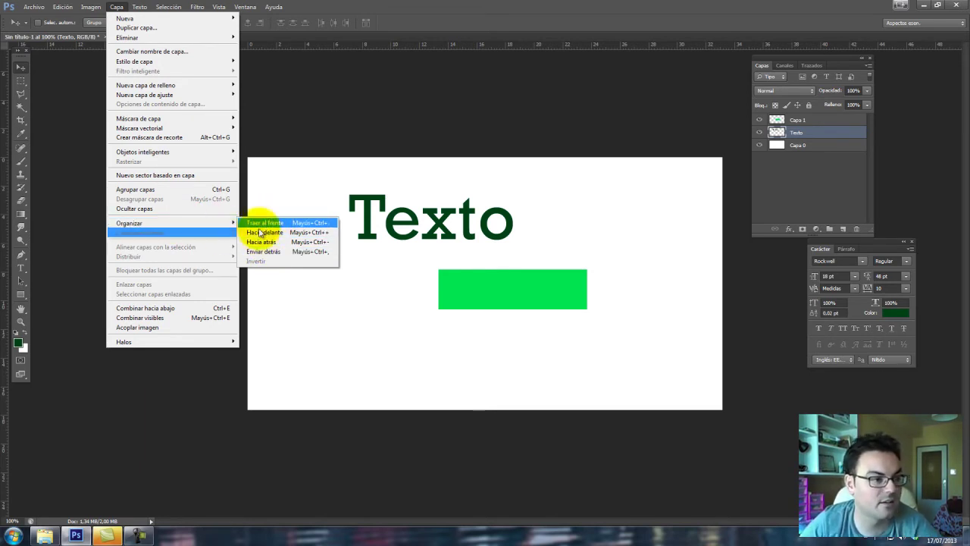
Step: Drag Texto onto the rectangle's top edge and stack its layer above Capa 1
click(817, 134)
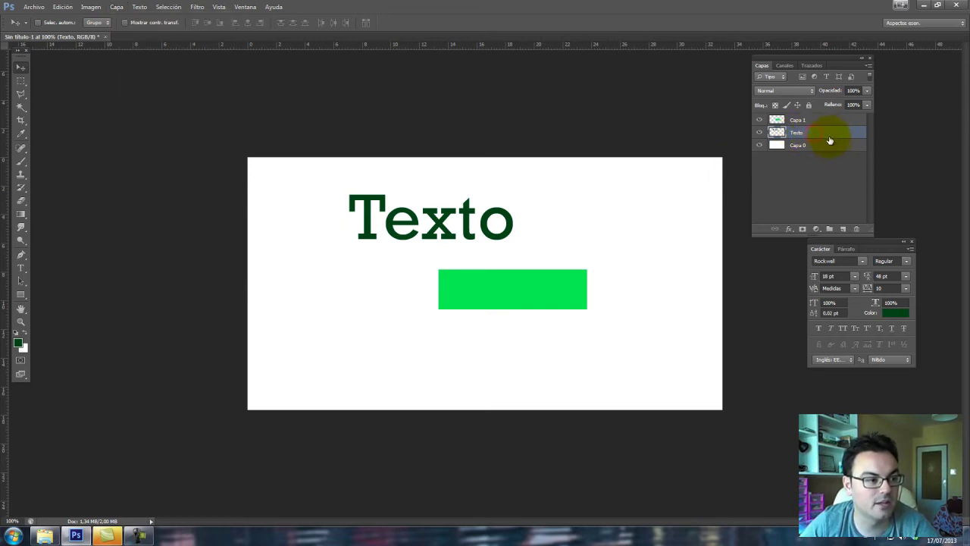
drag(507, 219, 582, 291)
click(794, 129)
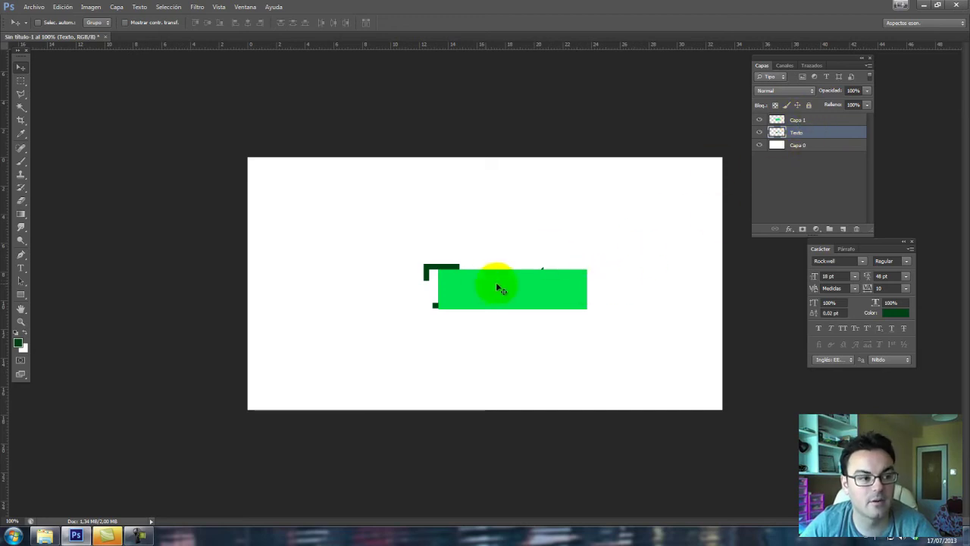
click(119, 8)
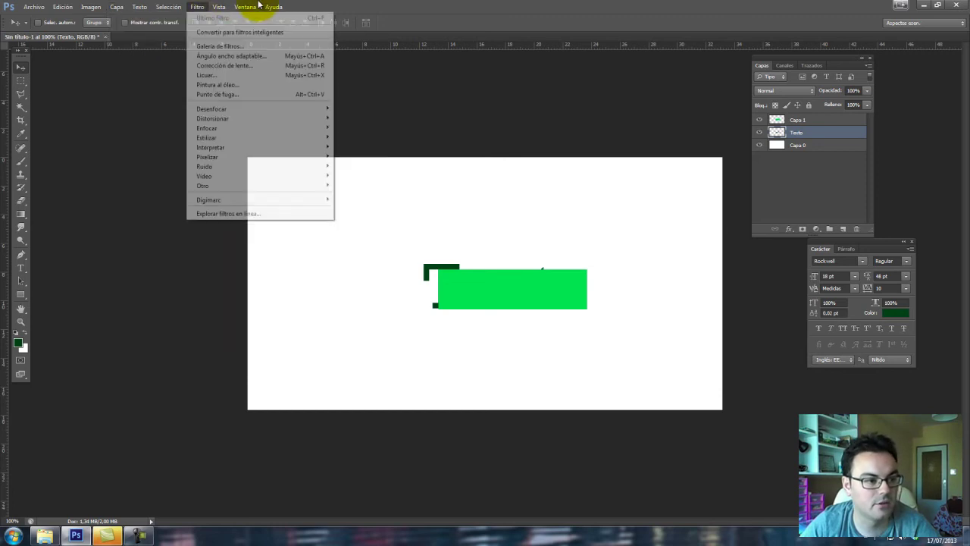
click(833, 130)
drag(817, 133, 815, 118)
mouse_move(569, 286)
mouse_down()
mouse_move(557, 265)
mouse_move(524, 256)
mouse_up()
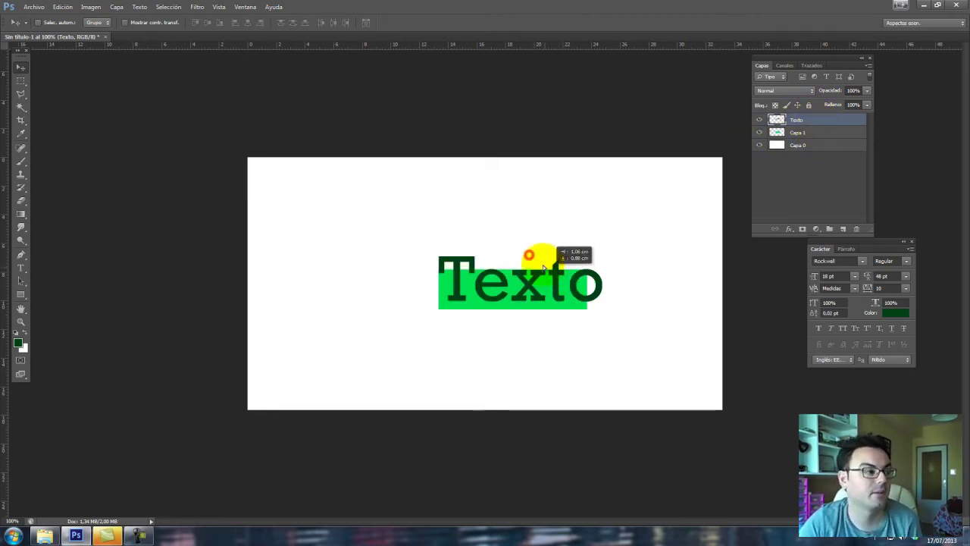
click(117, 8)
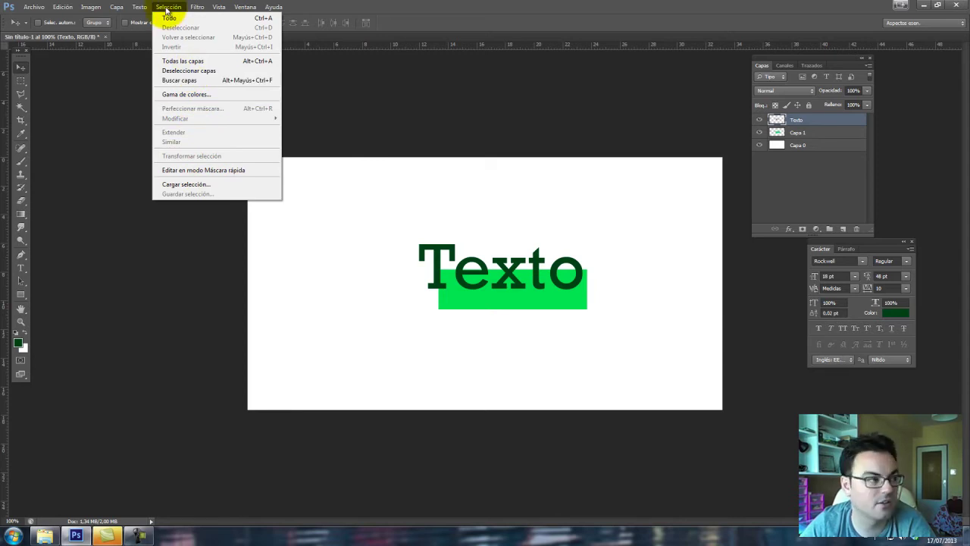
click(20, 81)
click(25, 95)
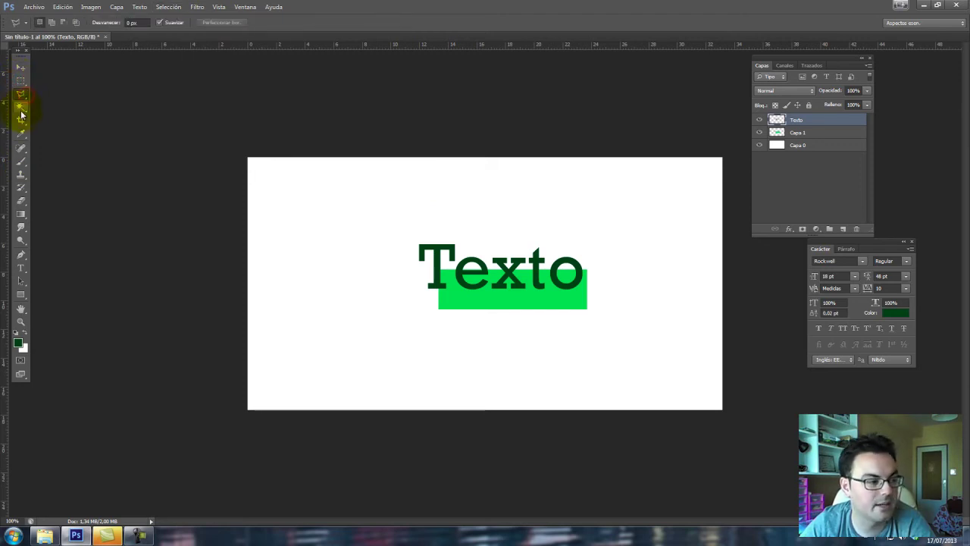
click(21, 108)
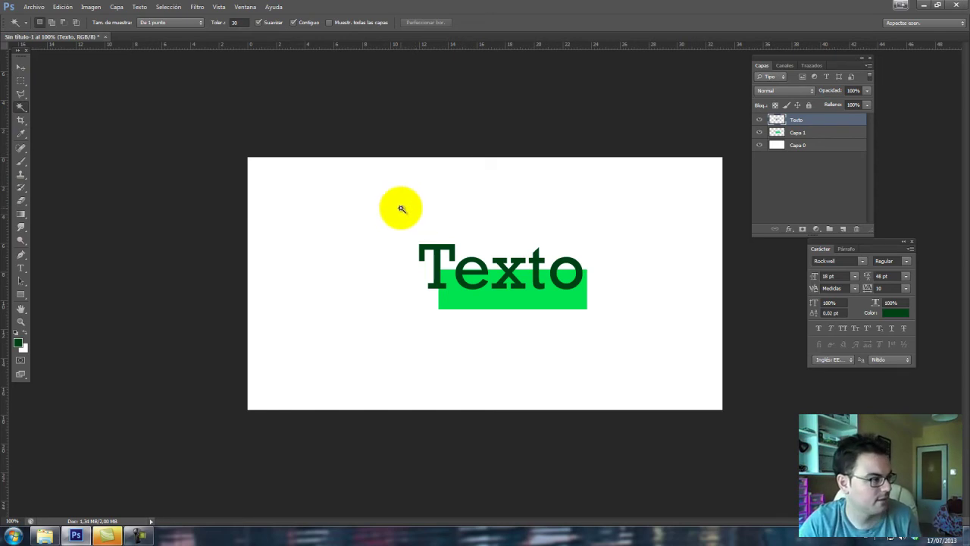
key(ctrl+a)
click(21, 66)
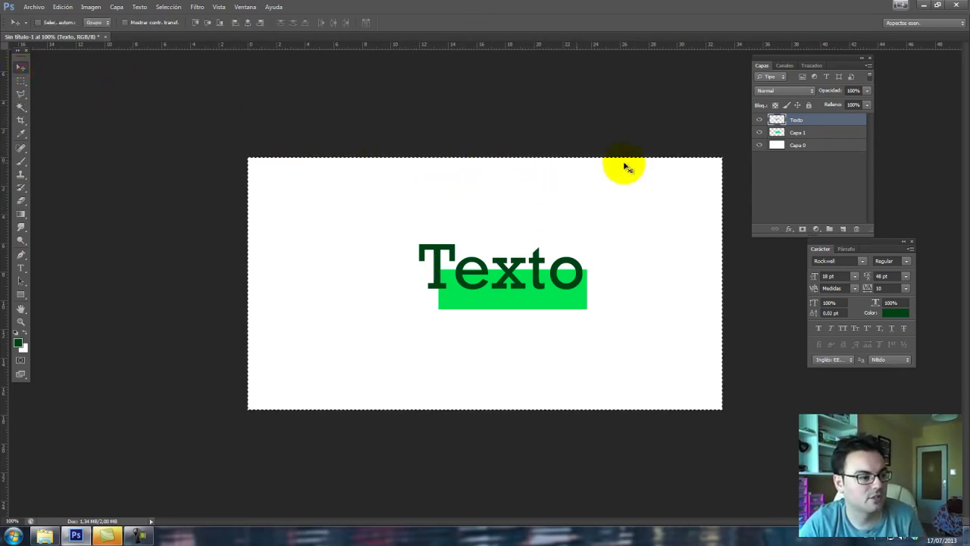
key(ctrl+d)
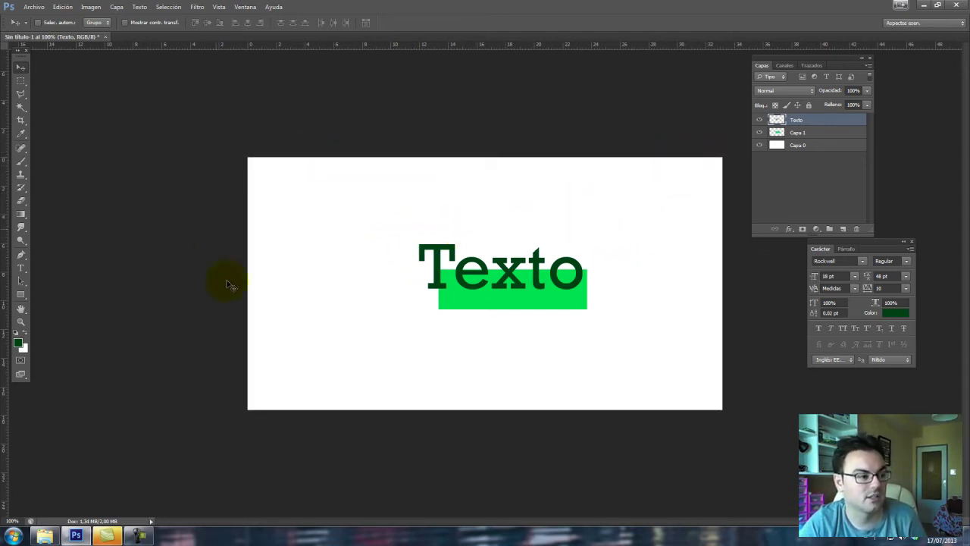
click(139, 7)
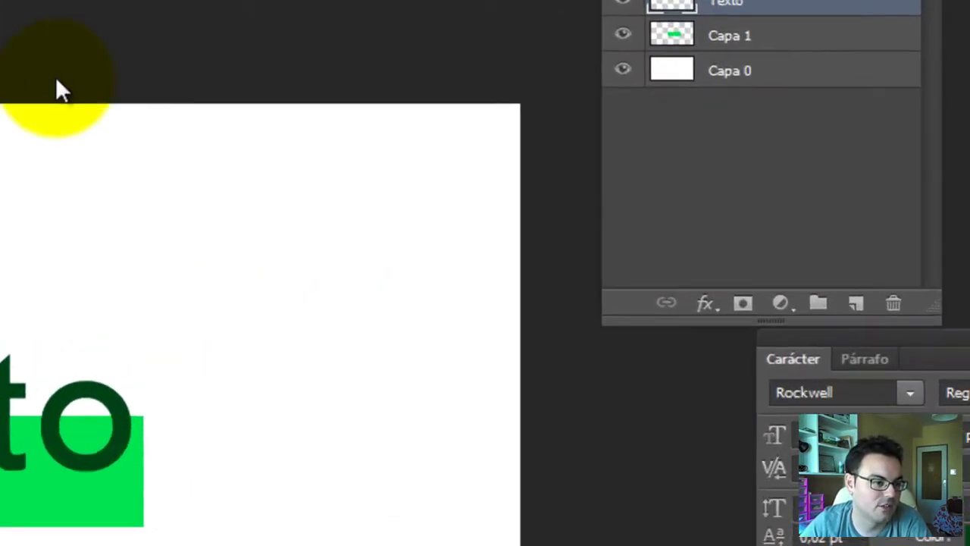
click(61, 89)
drag(848, 350, 701, 402)
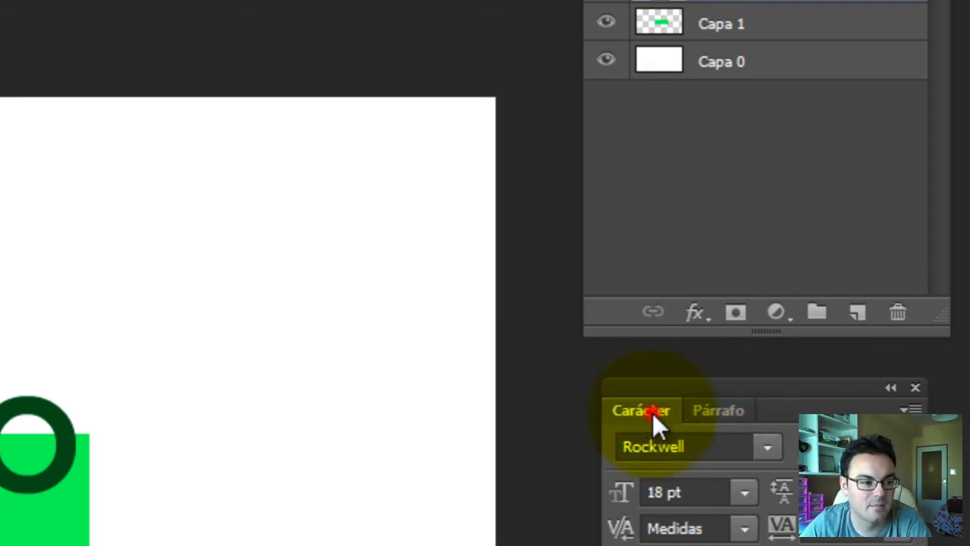
click(721, 414)
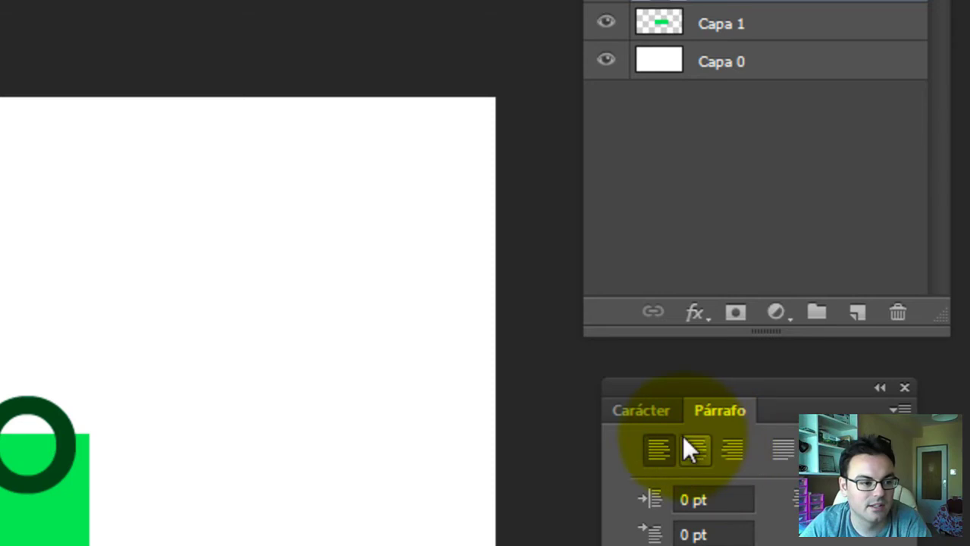
click(656, 413)
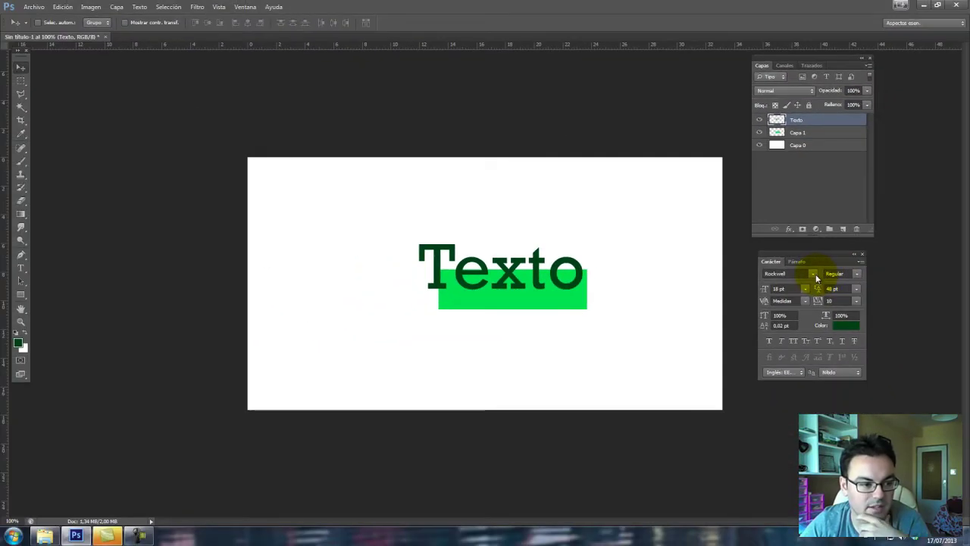
click(813, 274)
click(819, 279)
click(858, 274)
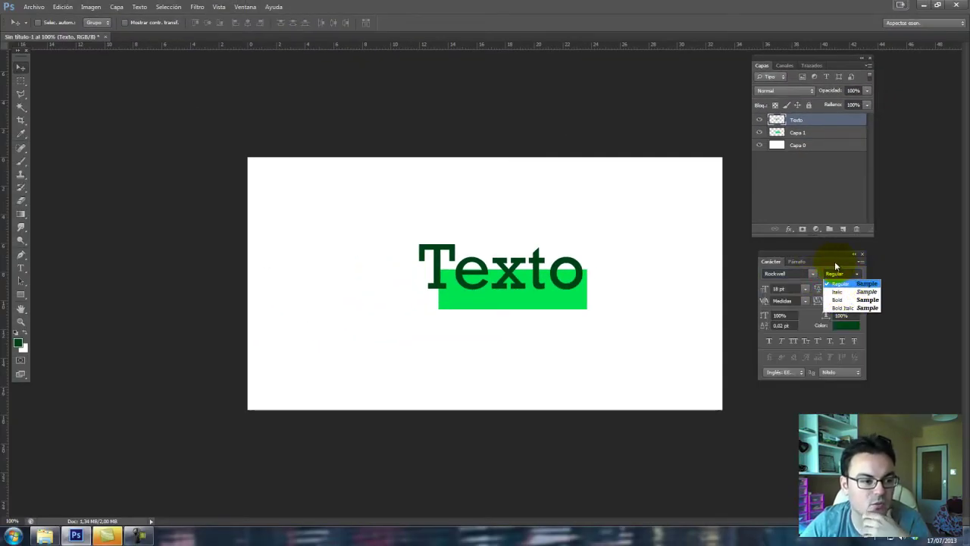
click(833, 262)
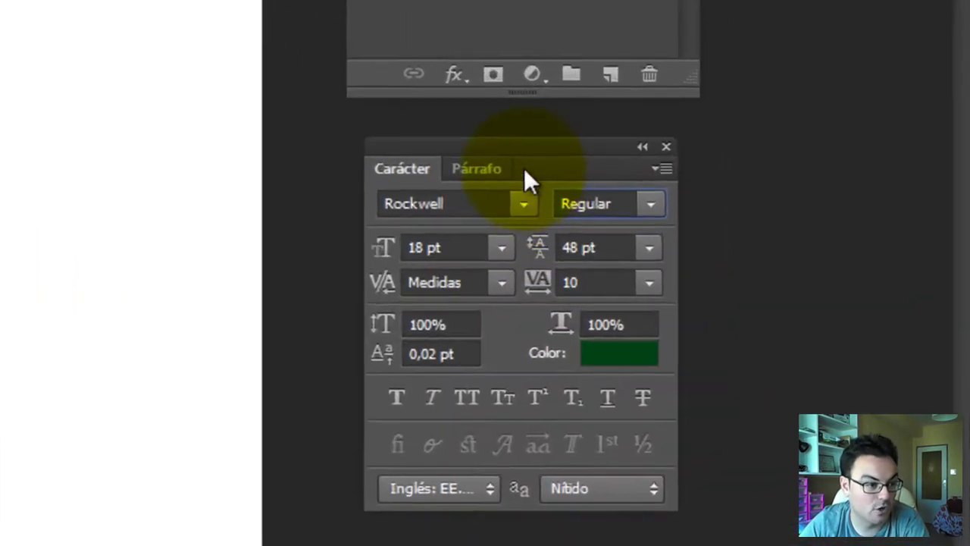
click(821, 256)
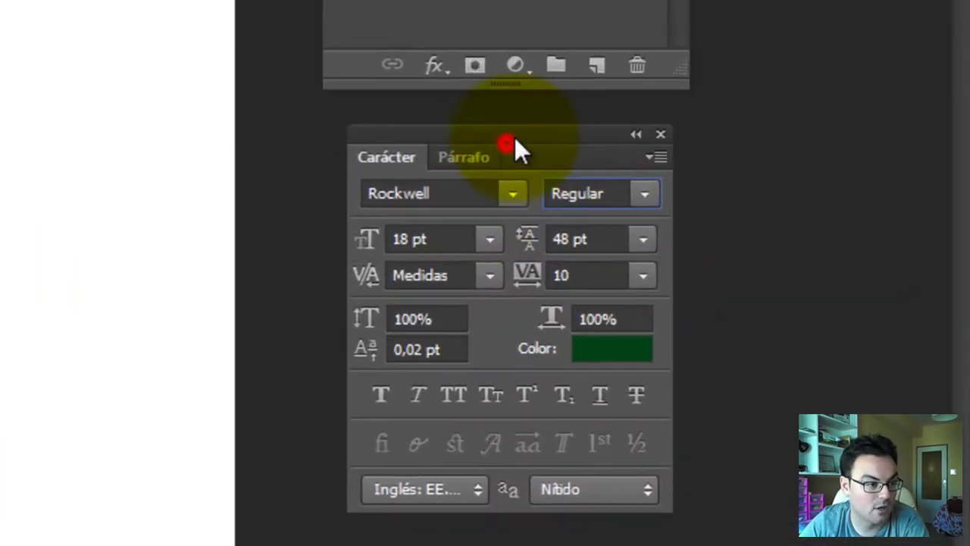
drag(479, 141, 488, 136)
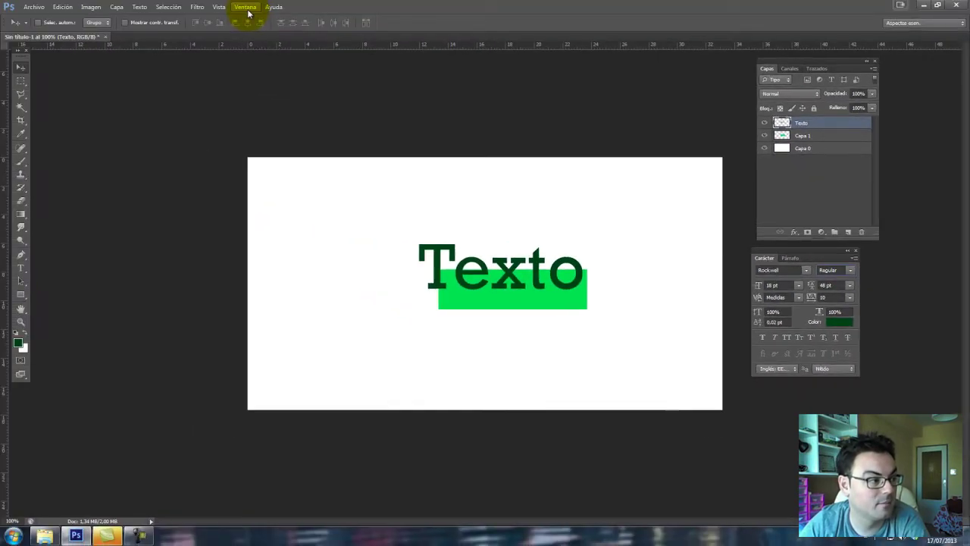
click(245, 7)
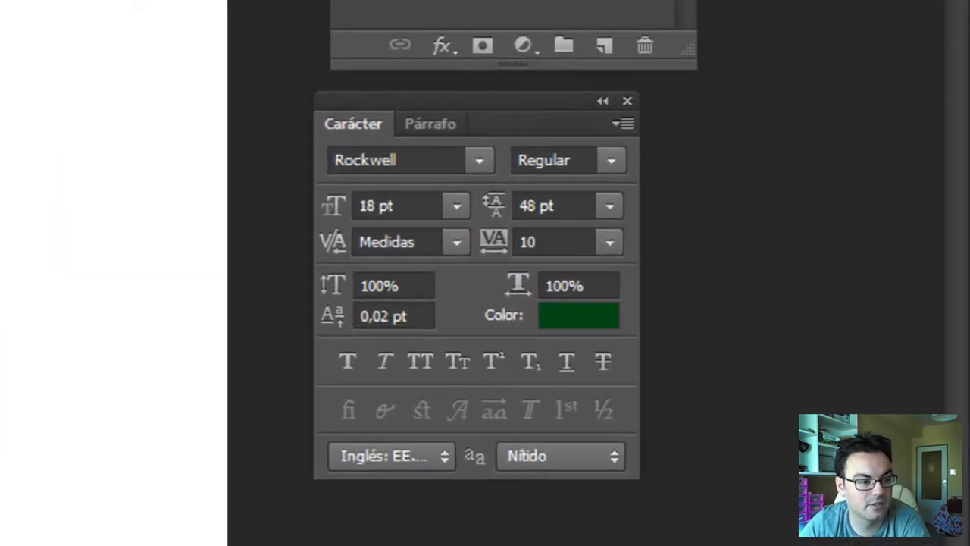
click(451, 126)
click(374, 127)
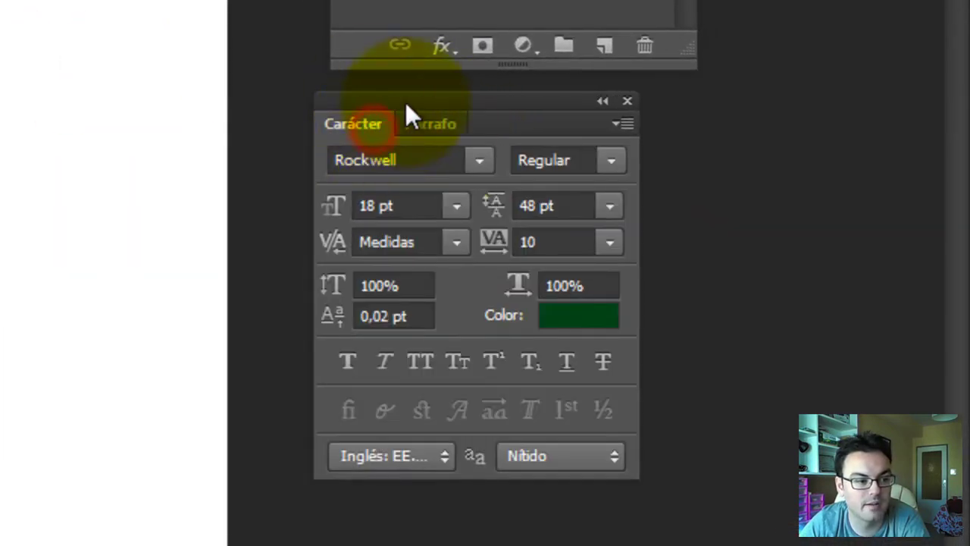
drag(402, 97, 430, 97)
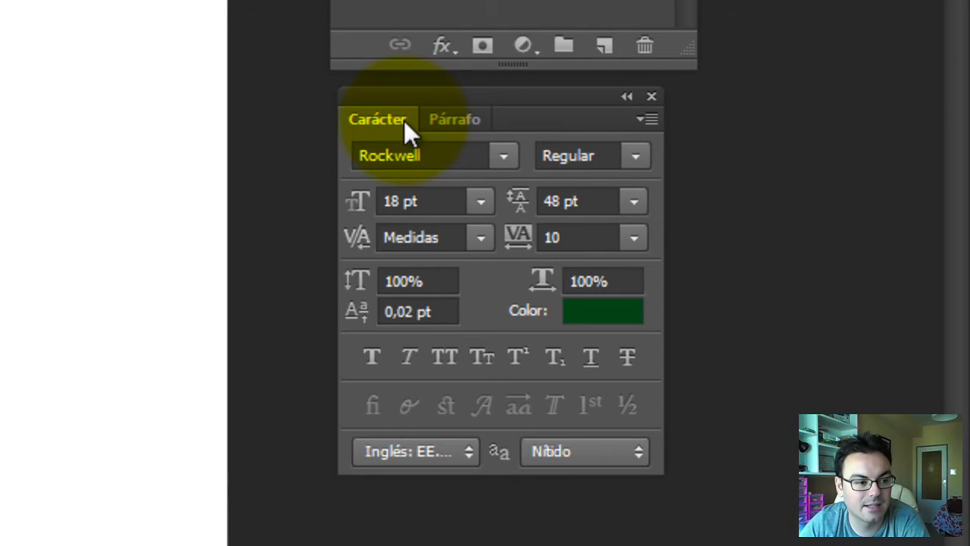
click(402, 123)
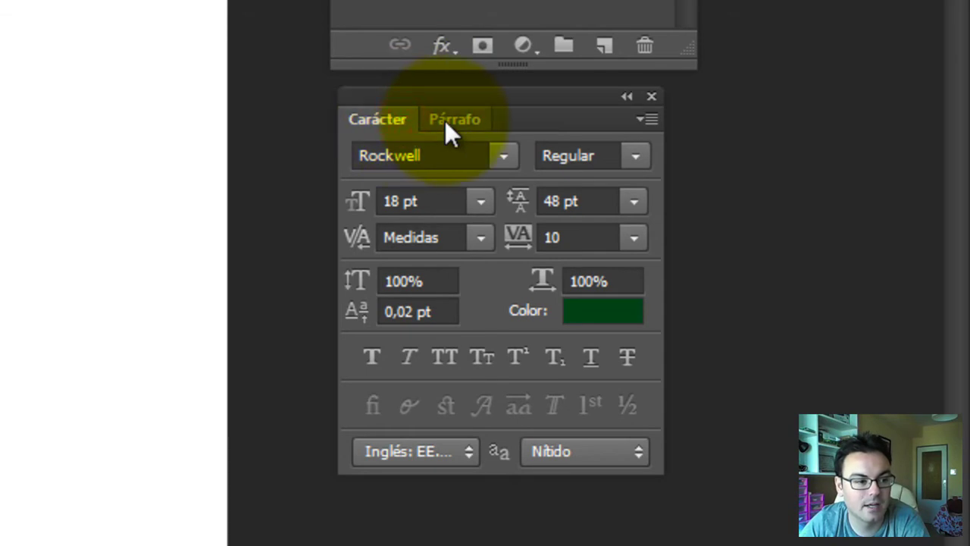
click(447, 125)
click(379, 123)
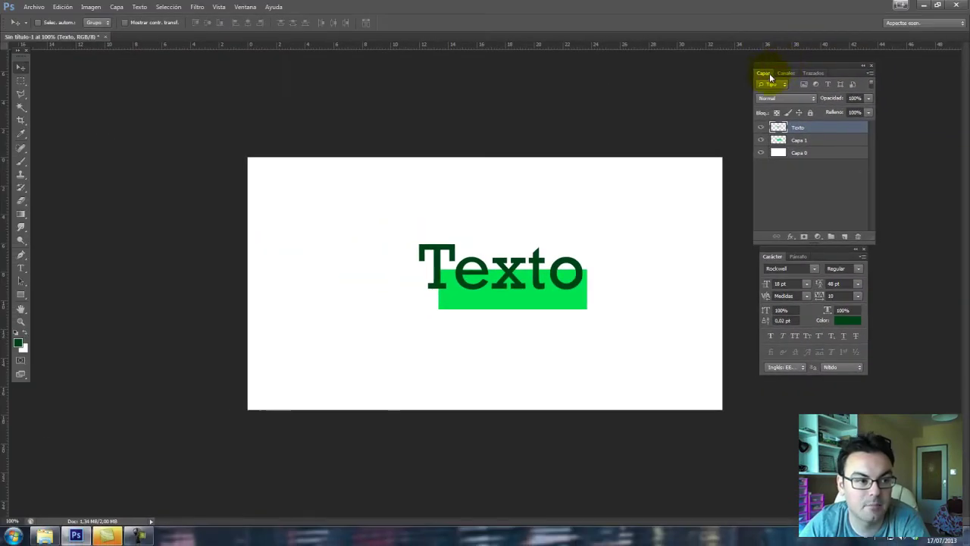
Step: Browse the Canales and Trazados tabs, the brush settings panel and the type commands
click(786, 73)
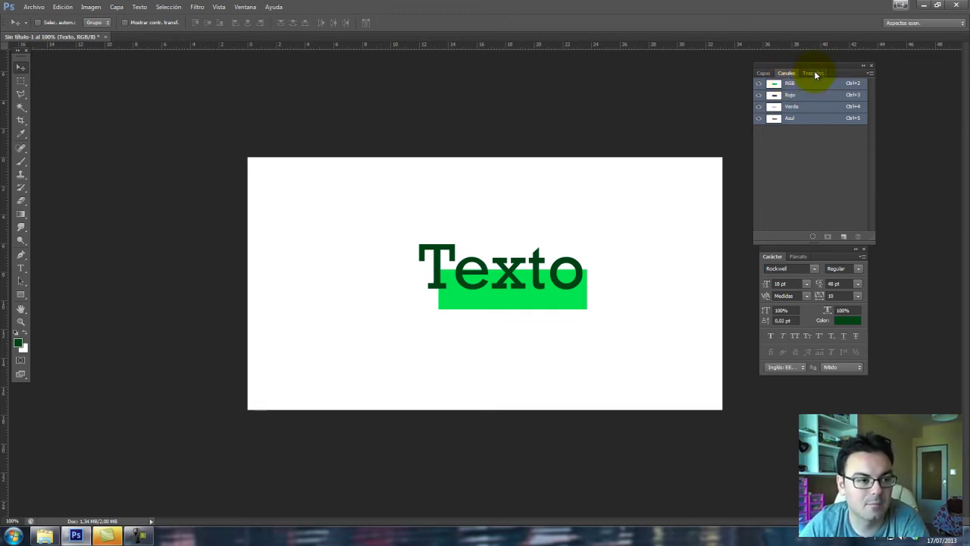
click(813, 73)
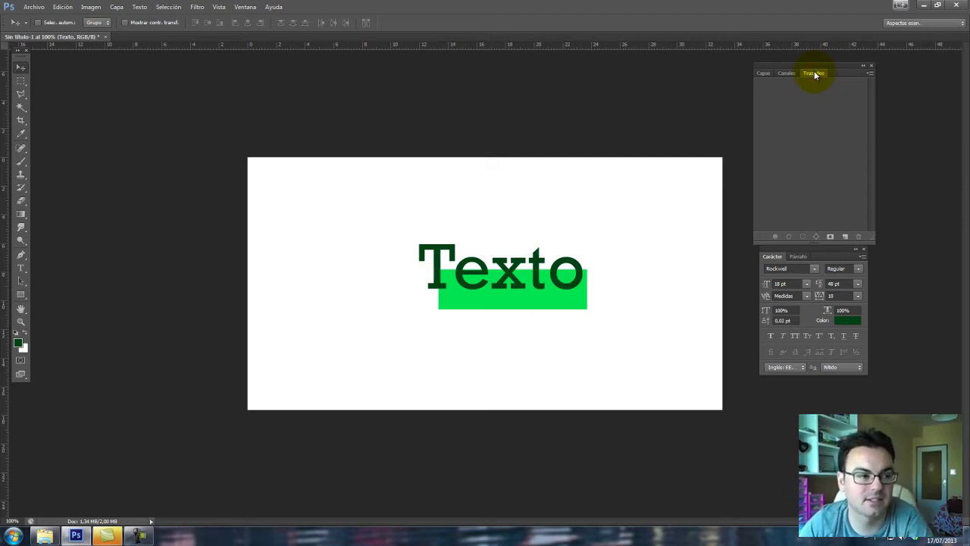
click(764, 74)
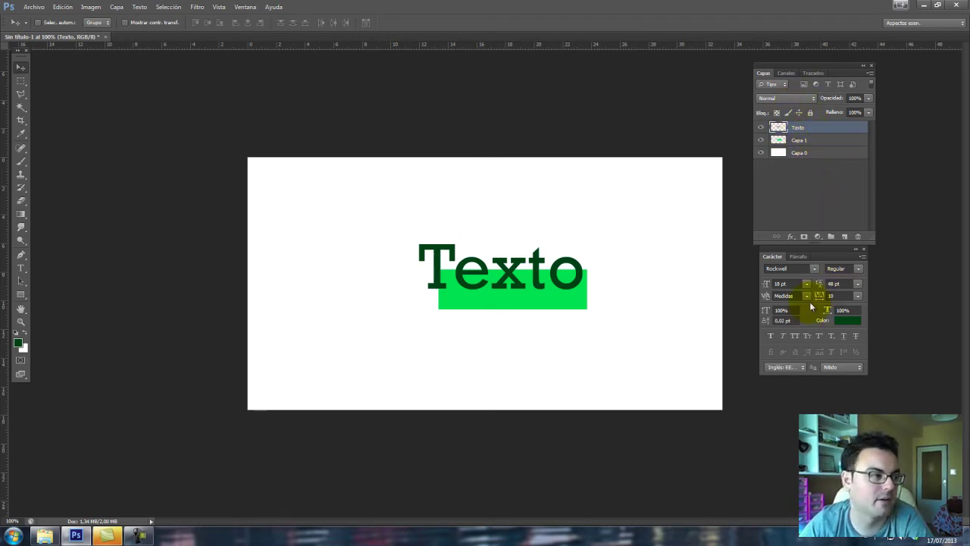
click(245, 7)
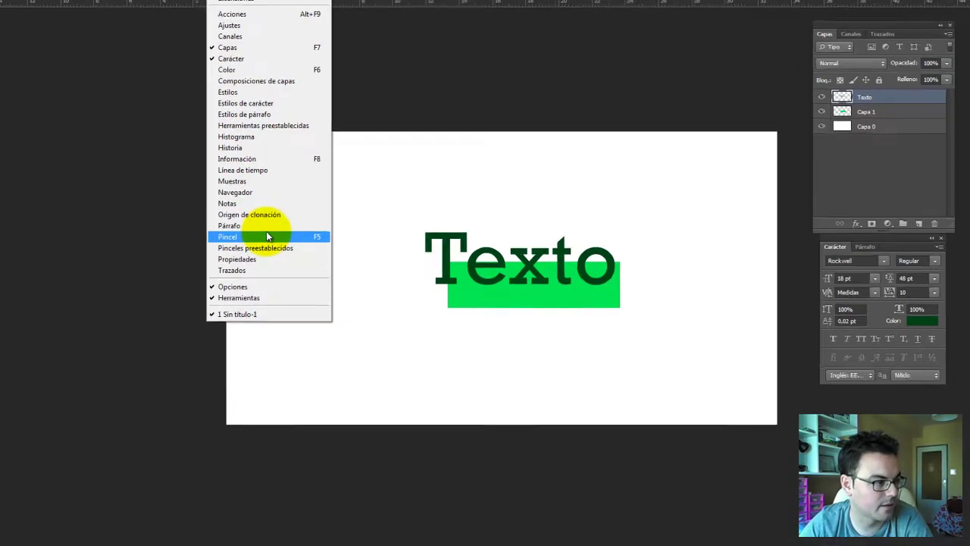
click(266, 236)
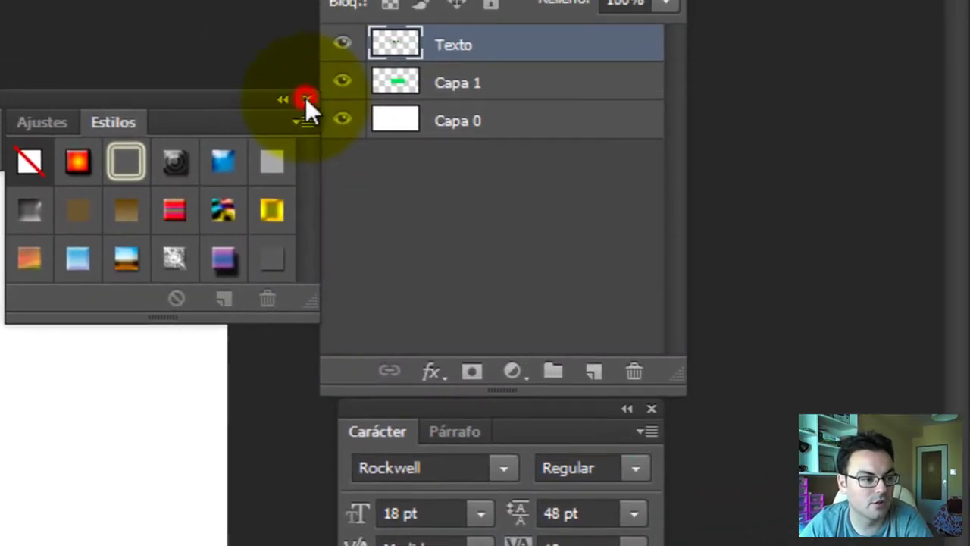
click(304, 97)
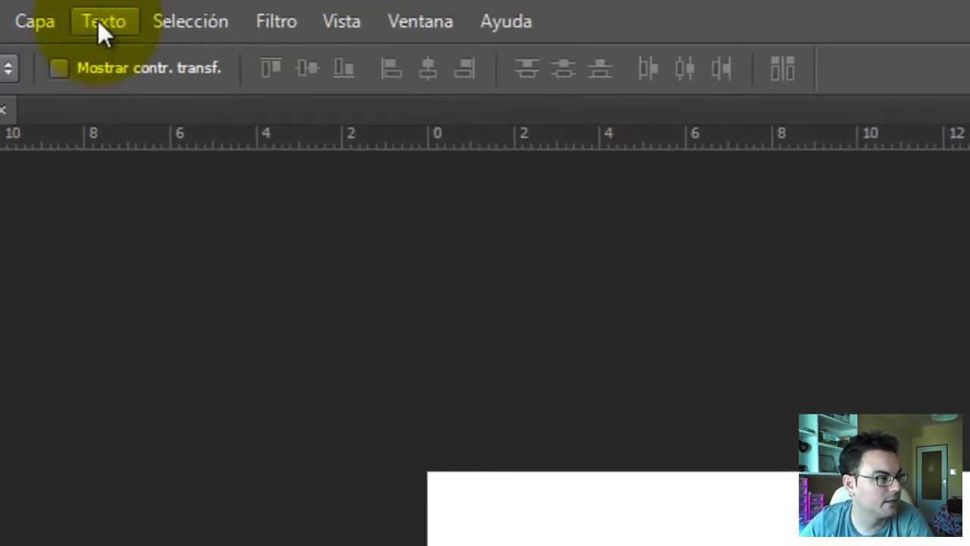
click(98, 22)
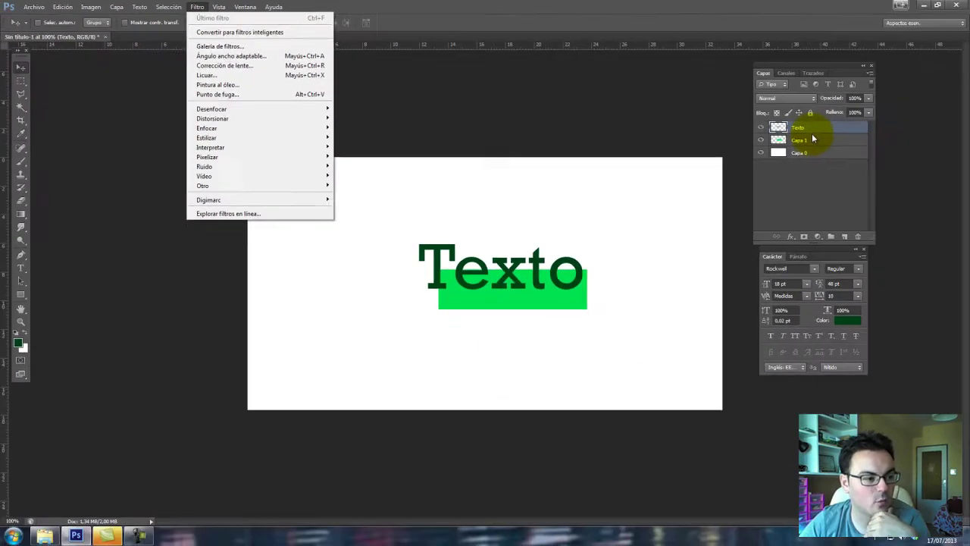
Step: Move Capa 1's green rectangle down and right, then select Texto to lower it
click(812, 140)
mouse_move(531, 256)
mouse_down()
mouse_move(545, 277)
mouse_move(567, 279)
mouse_up()
click(798, 128)
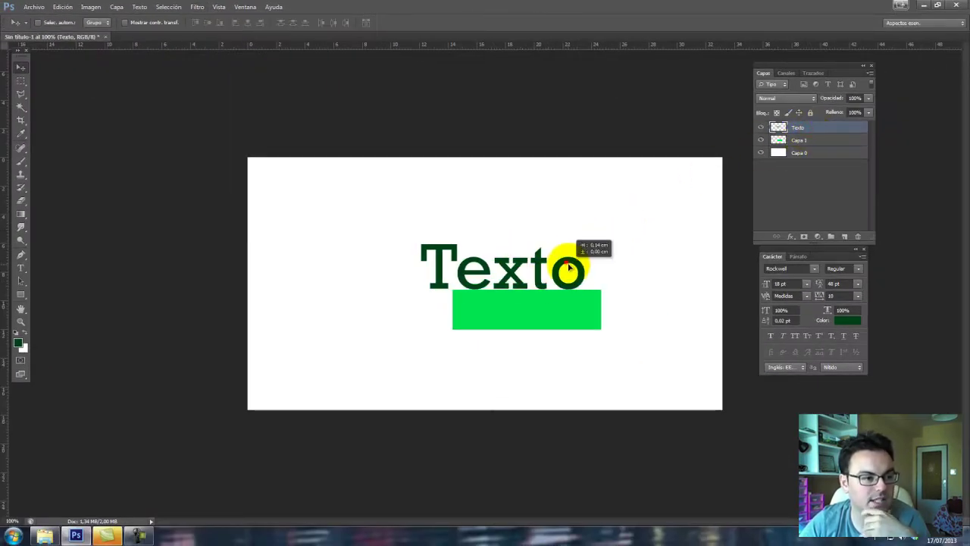
Step: Open Texto's layer style and try Bisel y relieve with a larger size
right_click(813, 130)
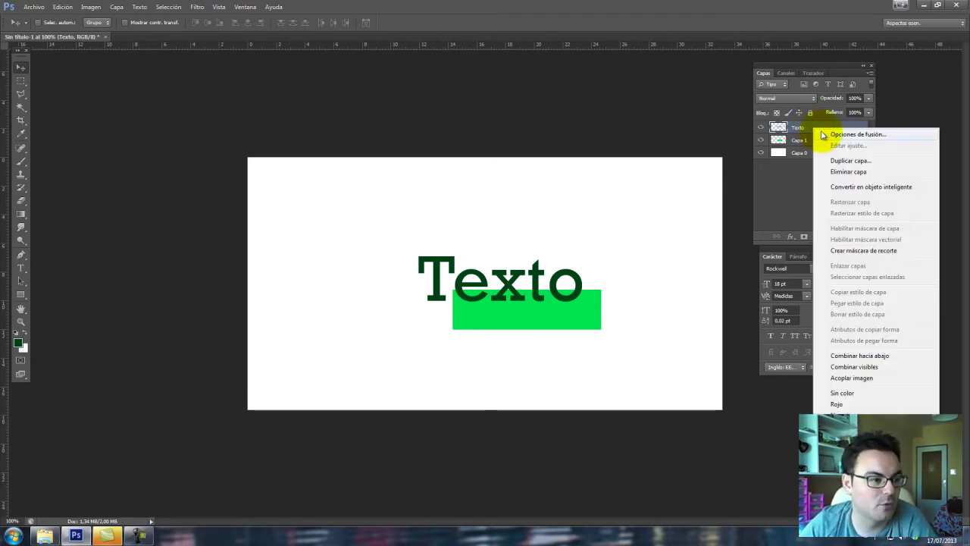
key(Escape)
key(h)
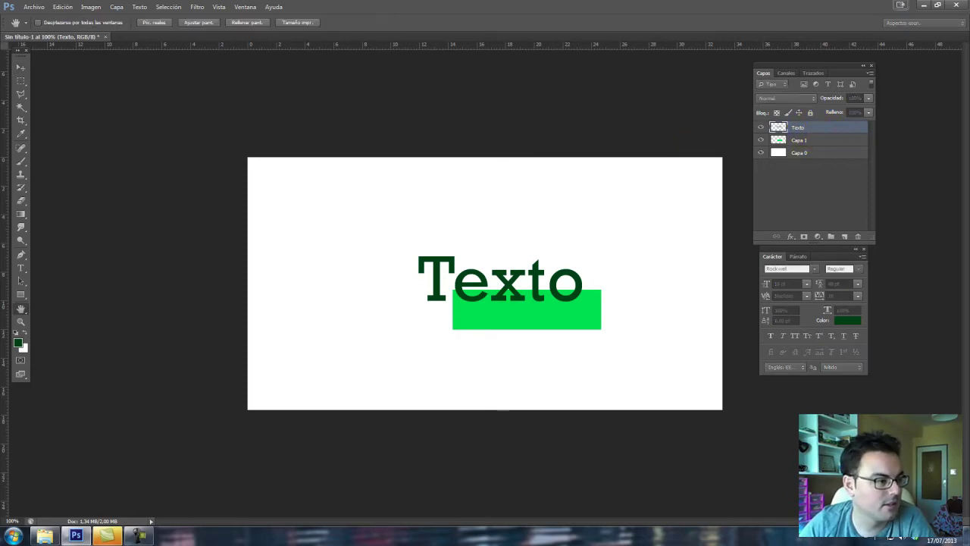
drag(462, 120, 119, 78)
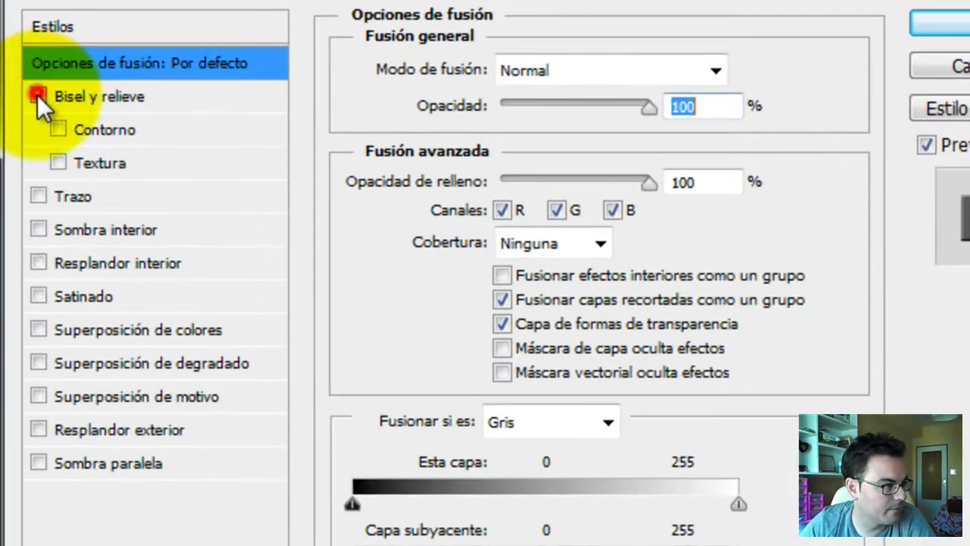
click(51, 122)
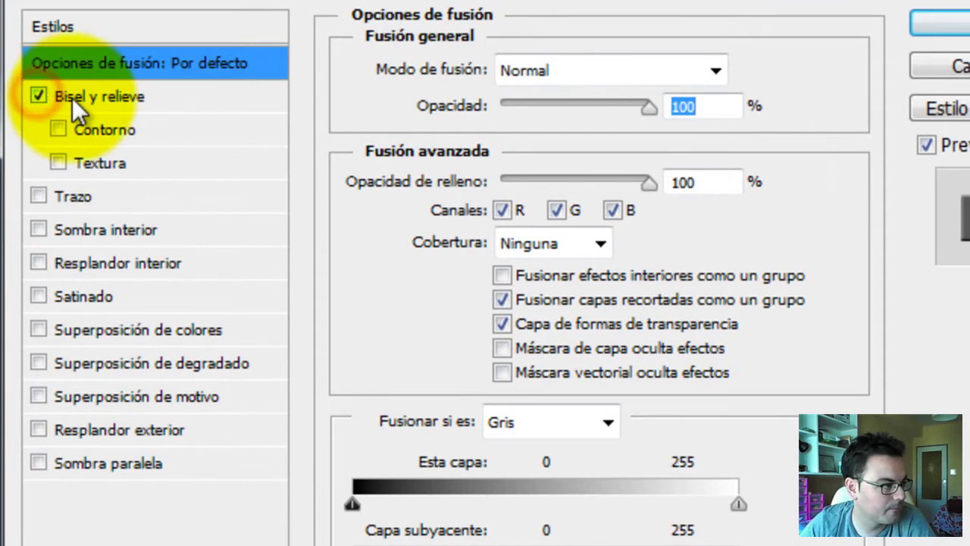
click(87, 98)
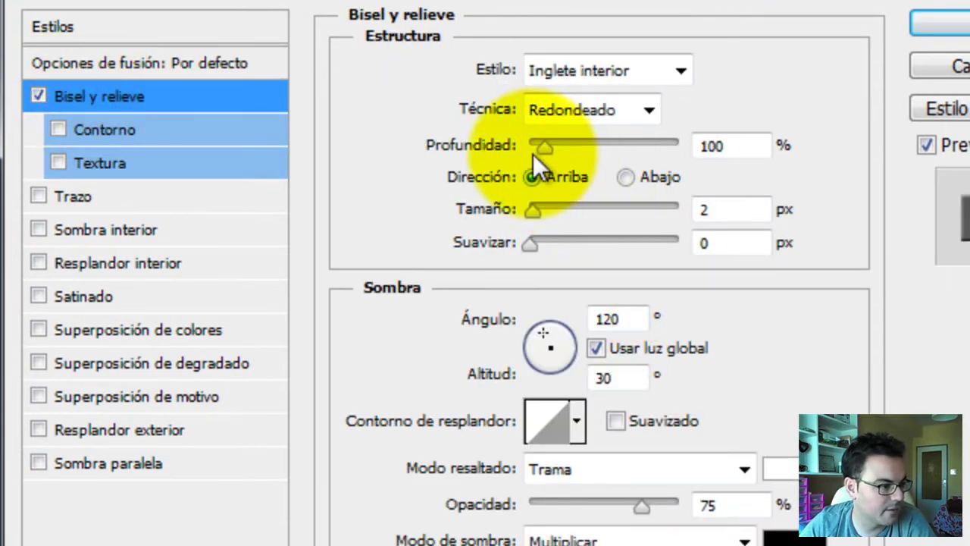
drag(534, 209, 543, 210)
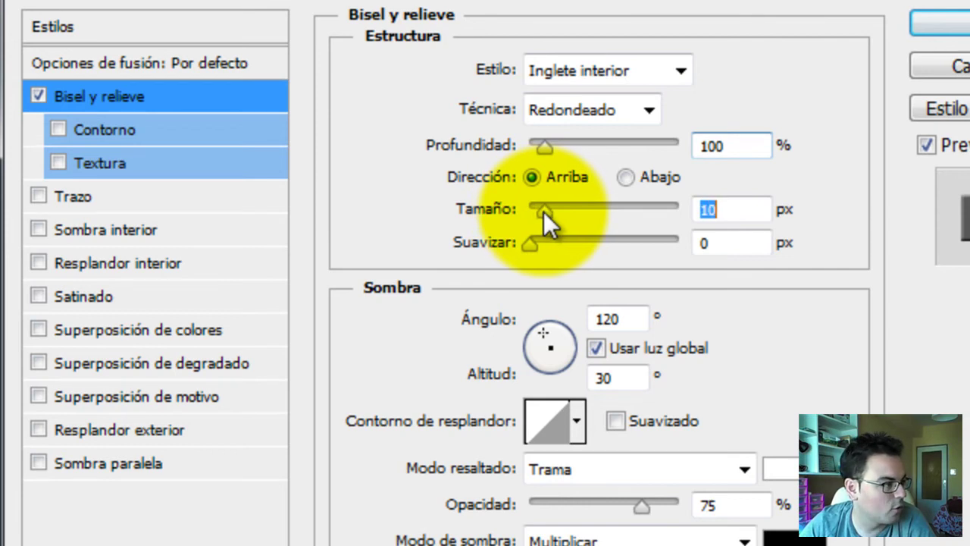
Step: Try a 45° drop shadow at 11 px and a gradient overlay, then cancel all effects
click(148, 466)
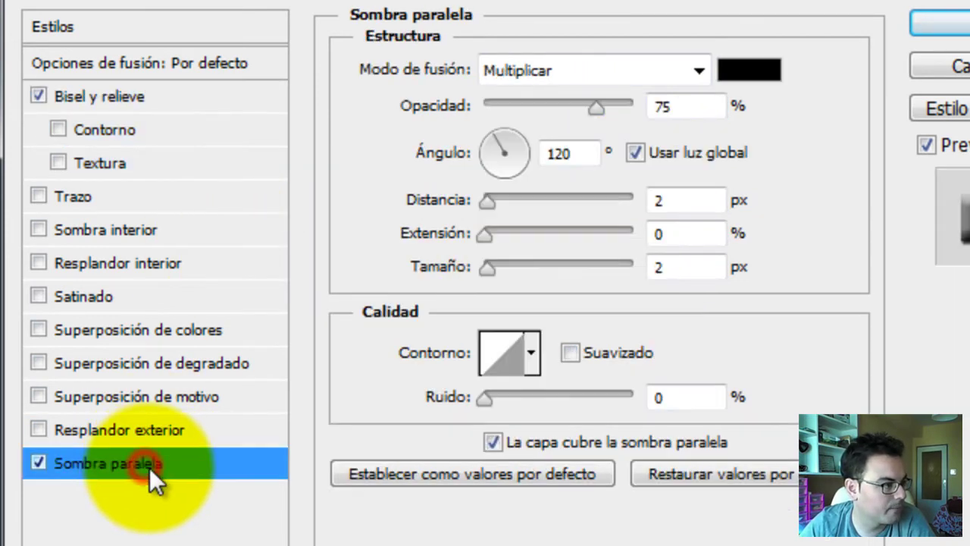
drag(486, 200, 500, 200)
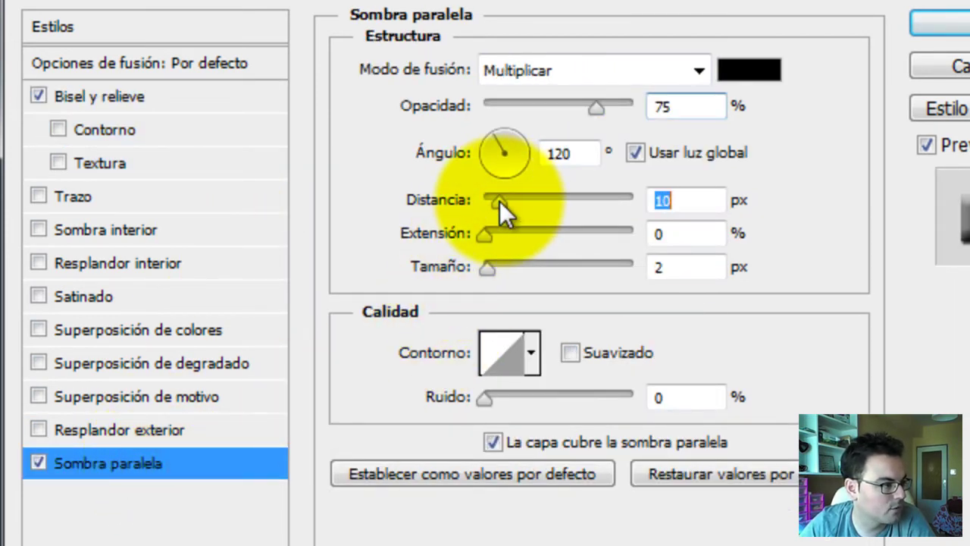
click(520, 139)
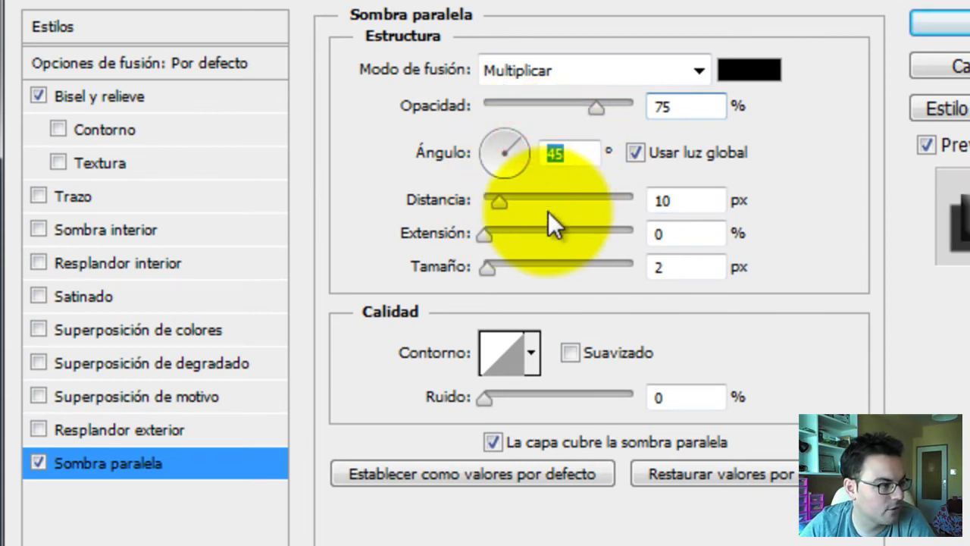
click(505, 199)
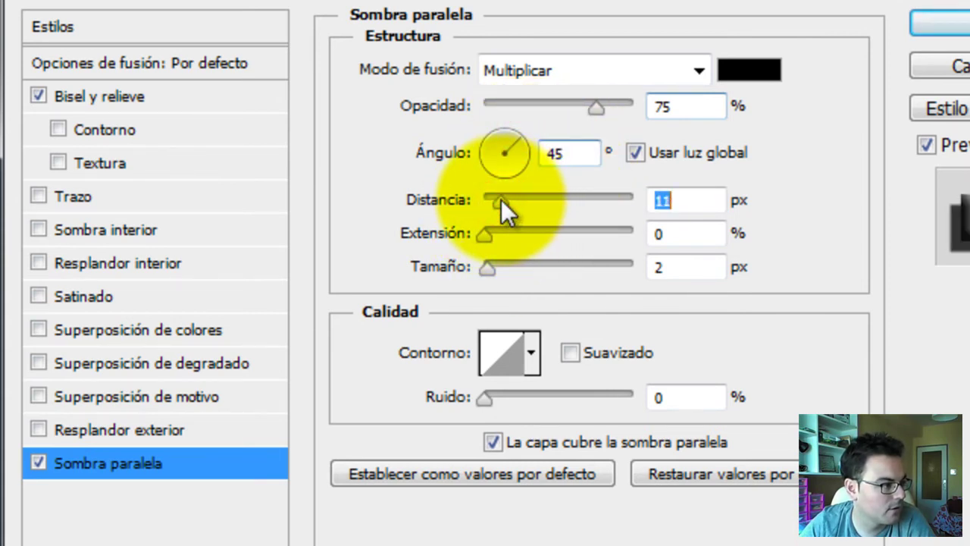
drag(487, 267, 497, 269)
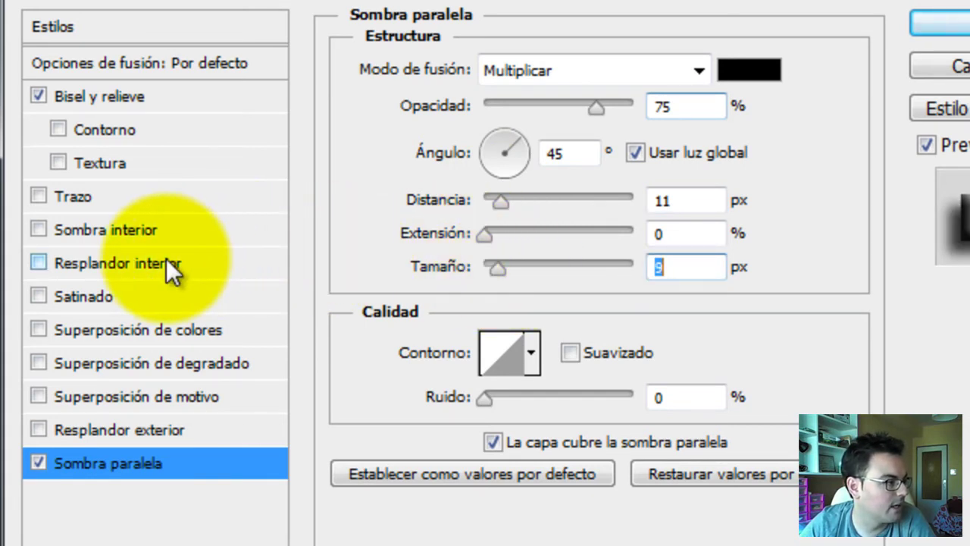
click(181, 361)
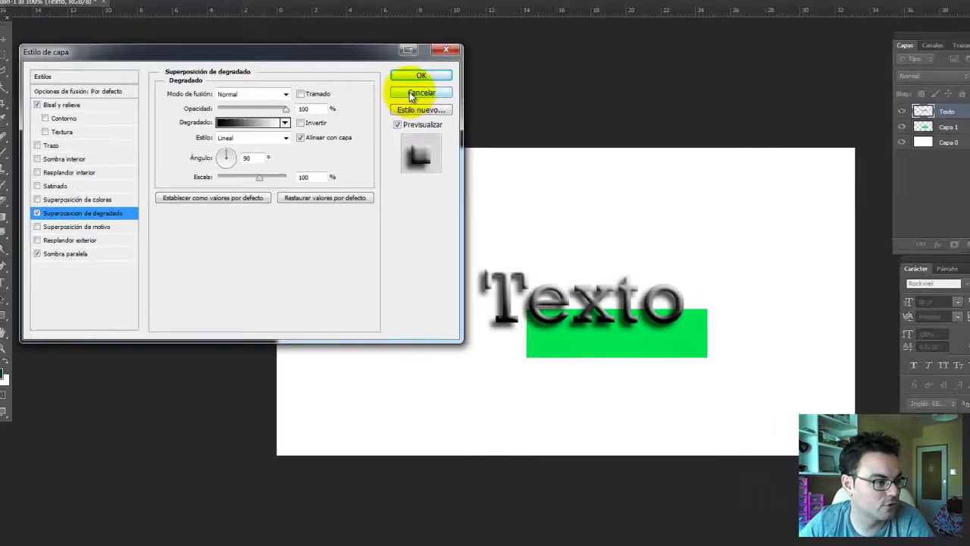
click(412, 96)
Step: Move Texto to the upper left and scale it up across most of the banner
drag(436, 257, 299, 203)
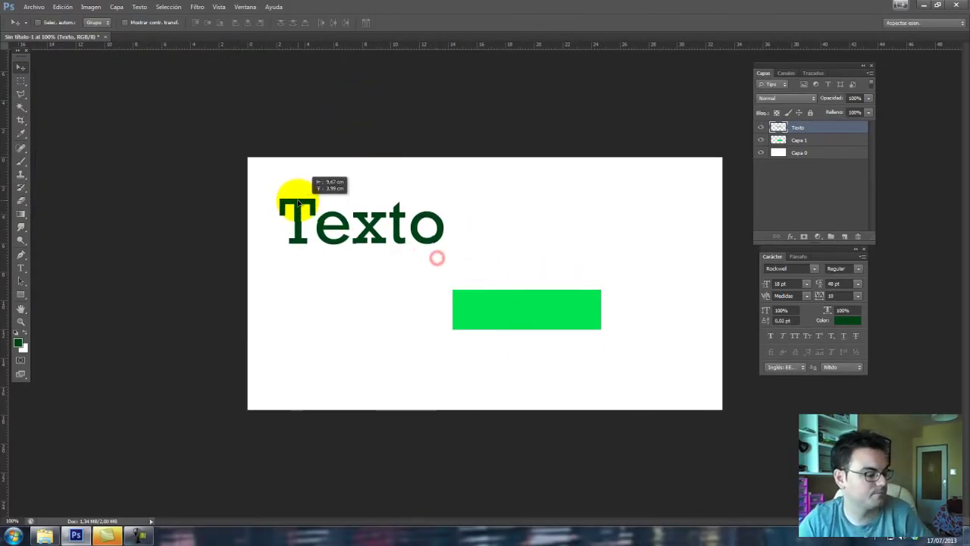
key(ctrl+t)
drag(444, 244, 641, 323)
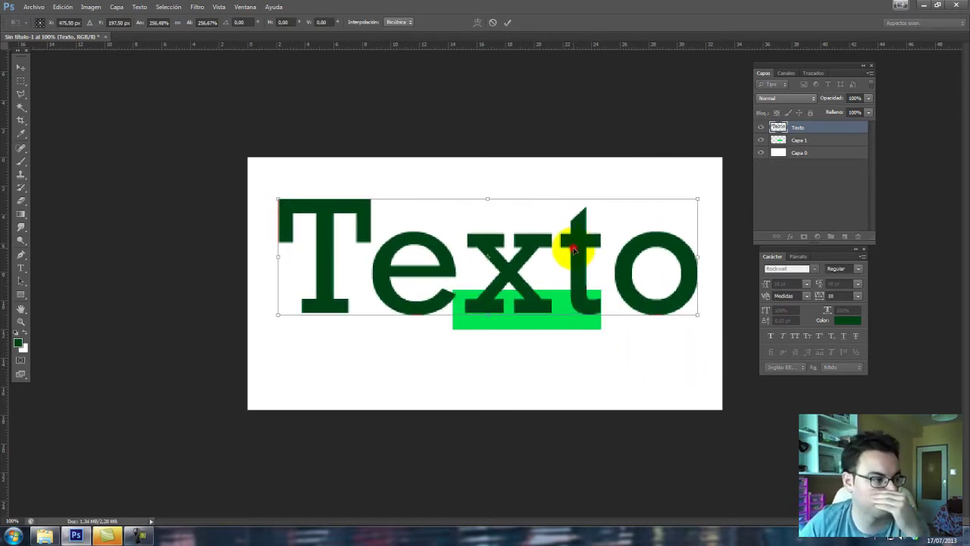
key(Return)
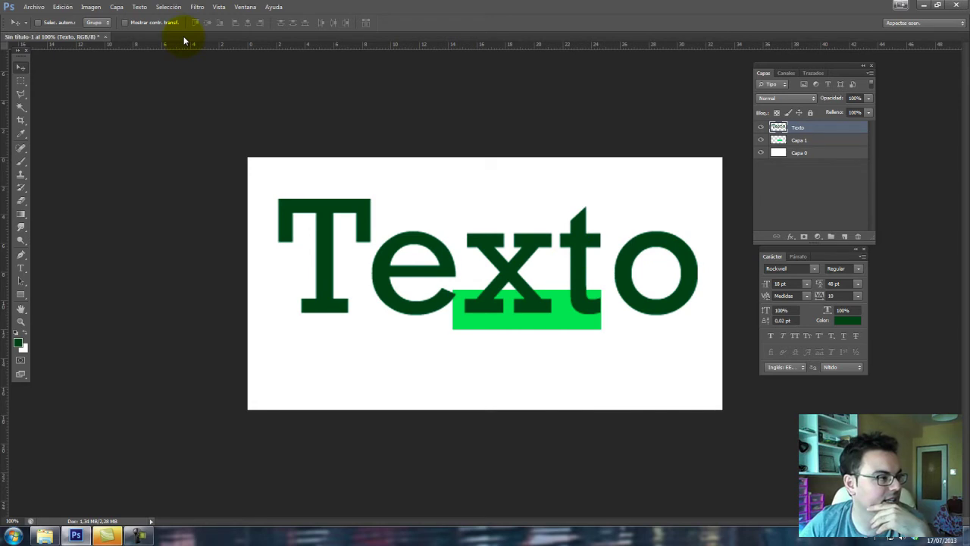
click(199, 9)
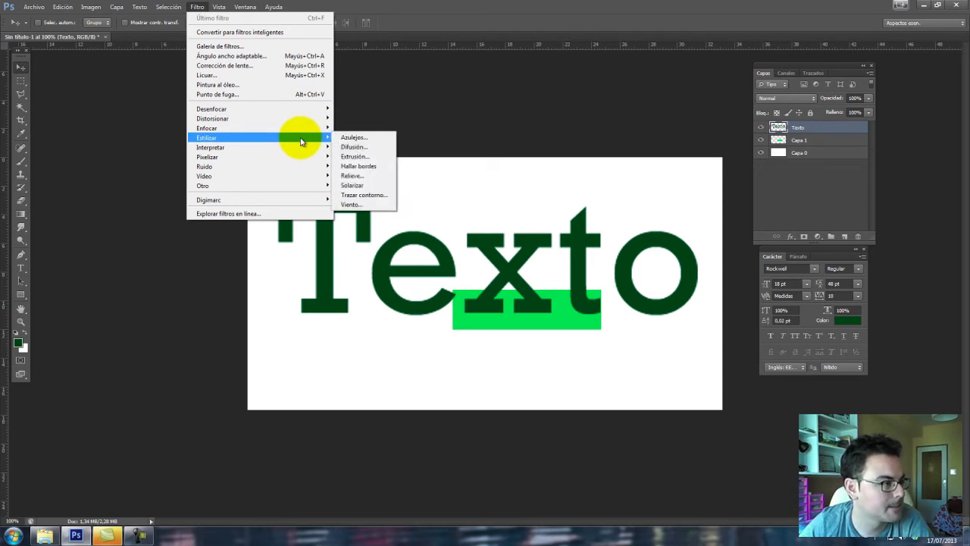
mouse_move(227, 118)
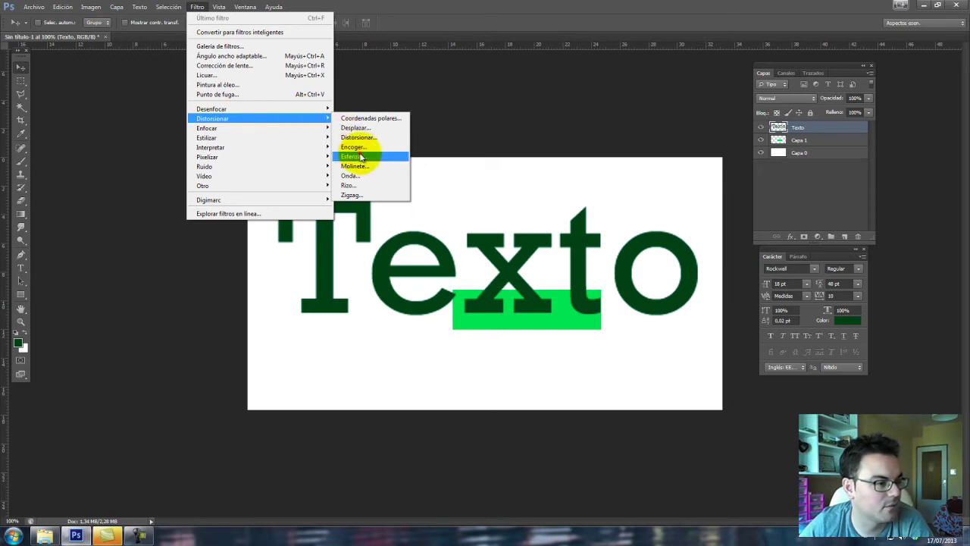
Step: Apply the Esferizar (Spherize) distortion so the Texto letters bulge outward
click(356, 156)
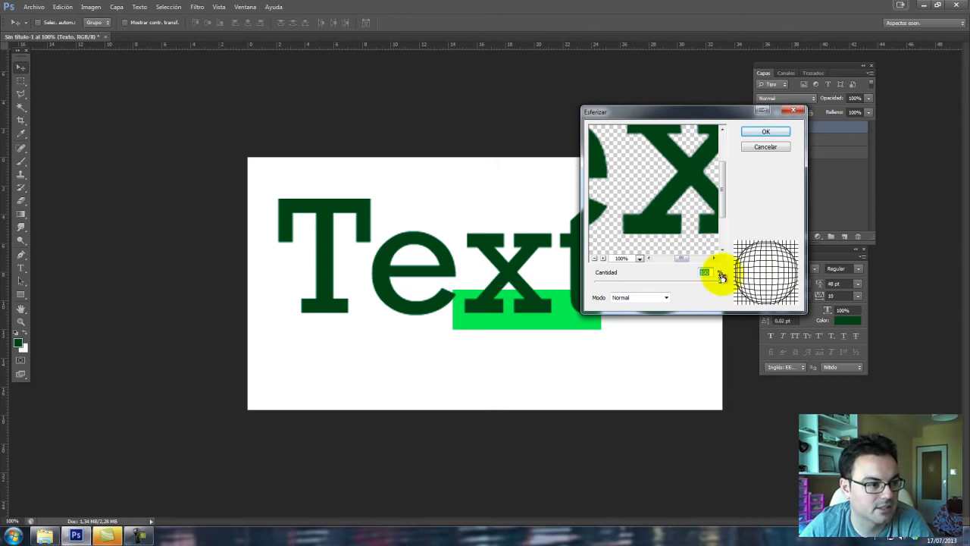
click(765, 131)
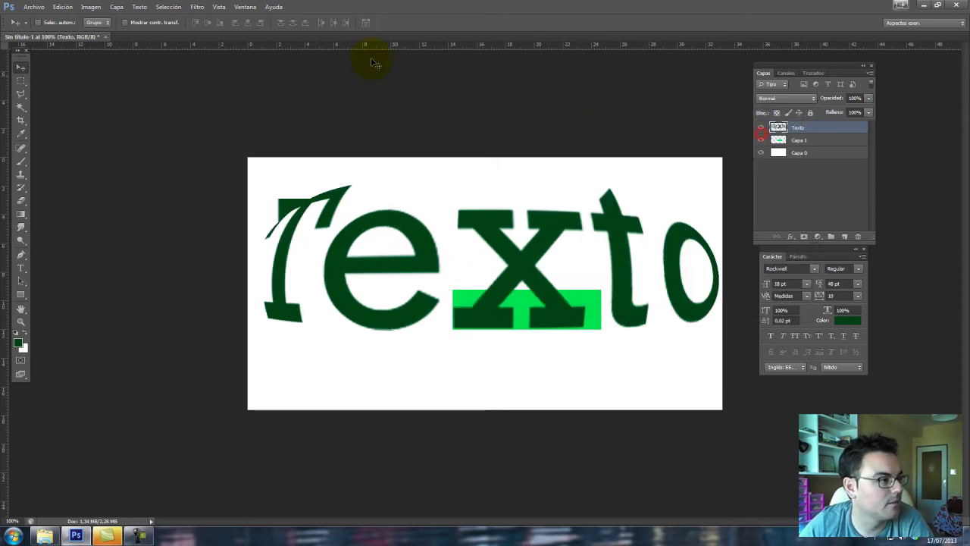
click(197, 7)
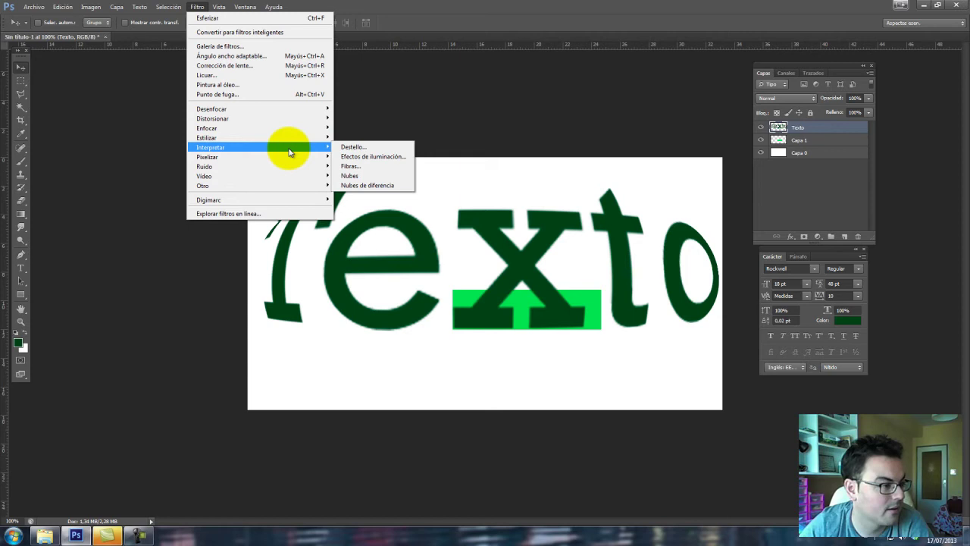
mouse_move(227, 157)
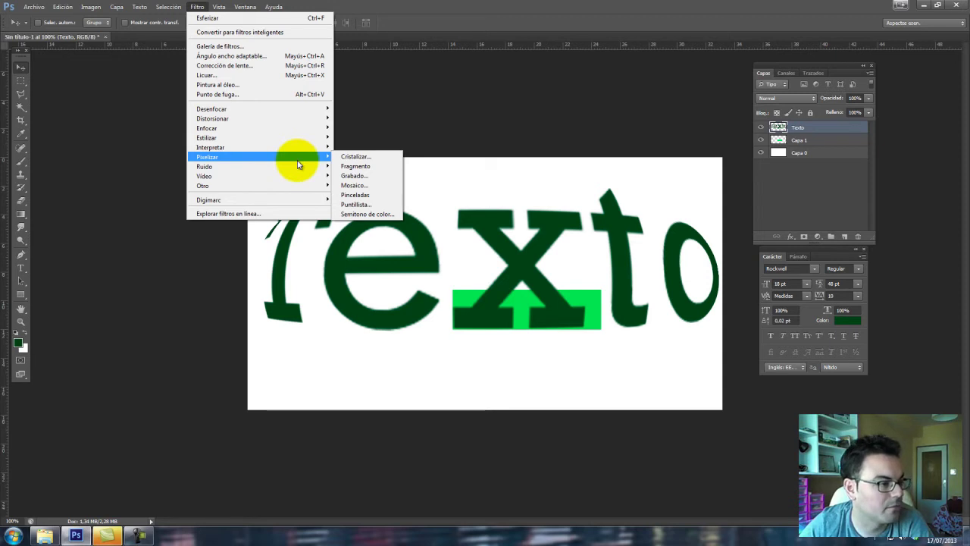
click(368, 195)
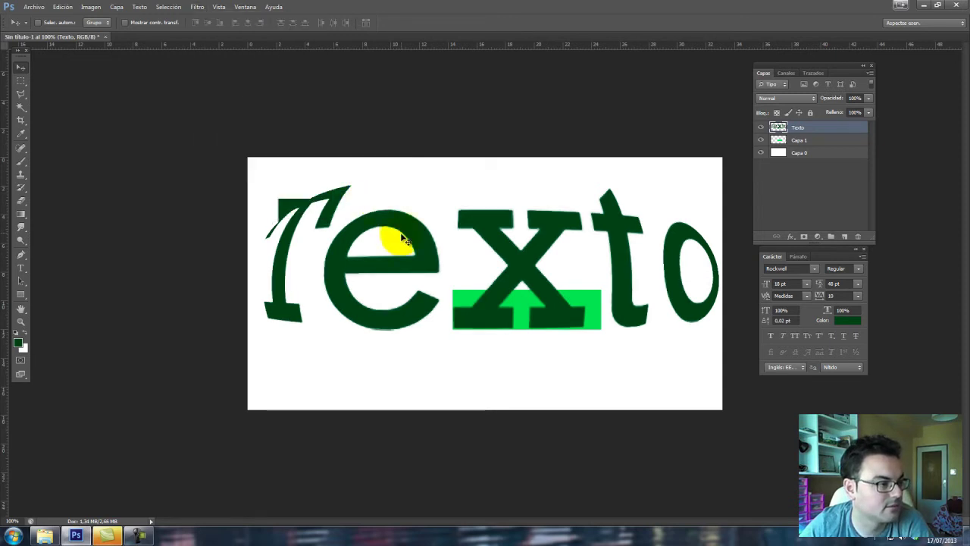
click(200, 7)
mouse_move(207, 157)
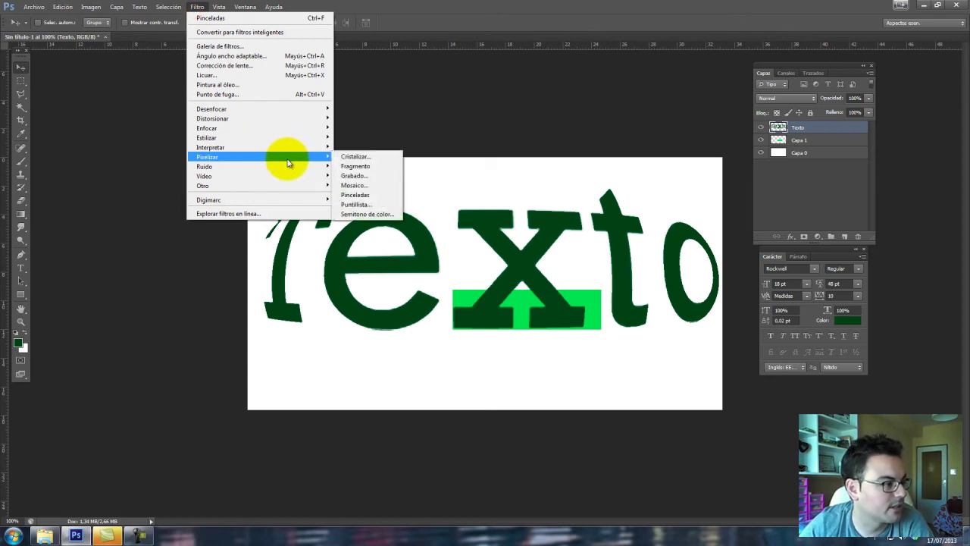
mouse_move(213, 109)
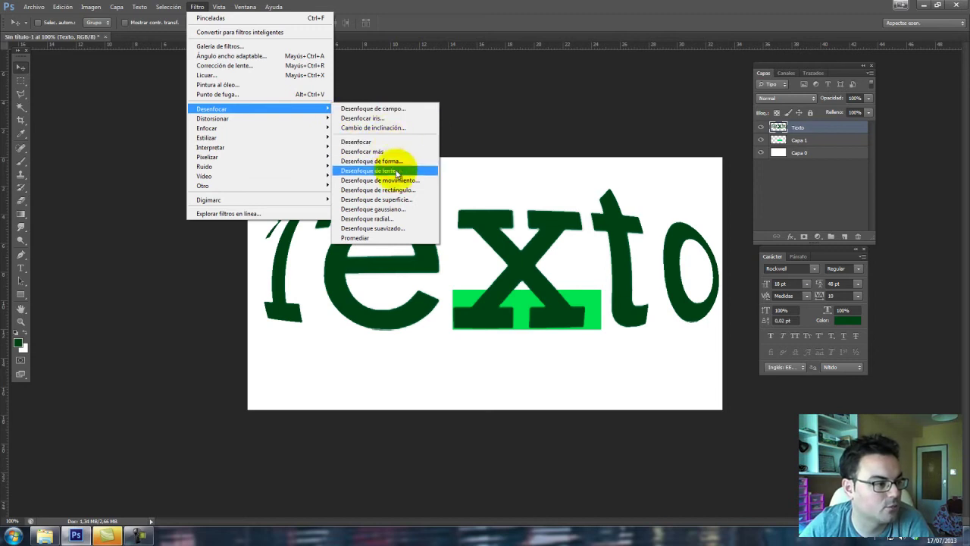
key(Escape)
key(space)
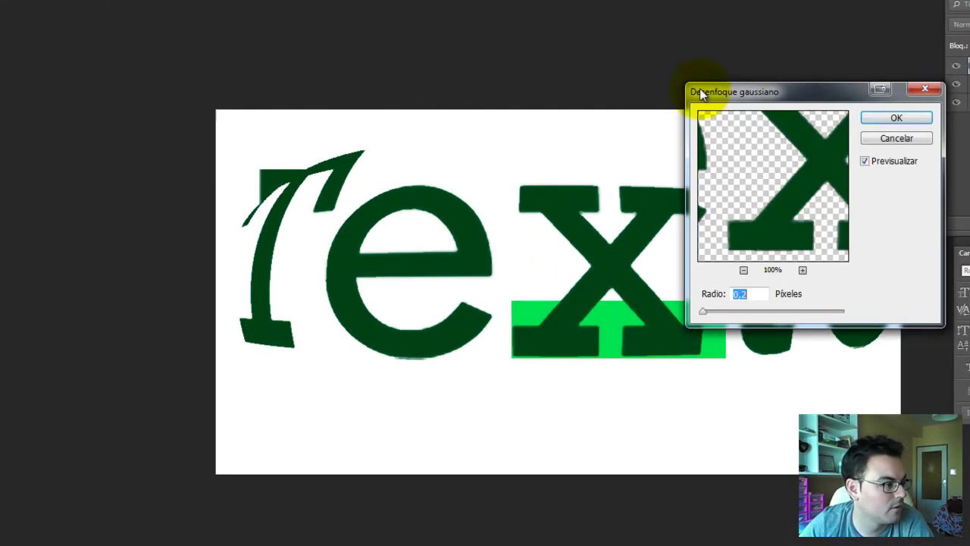
drag(704, 78, 122, 43)
drag(4, 274, 70, 272)
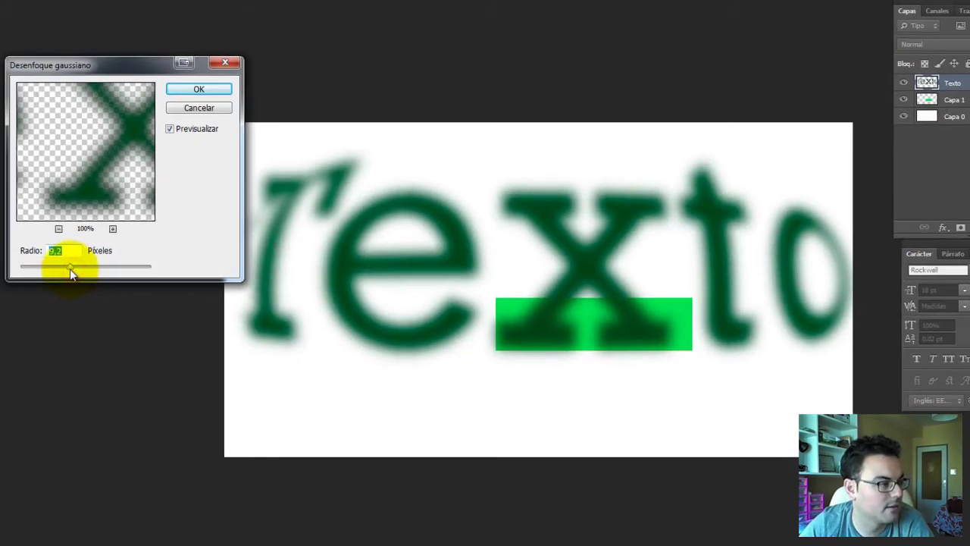
click(228, 145)
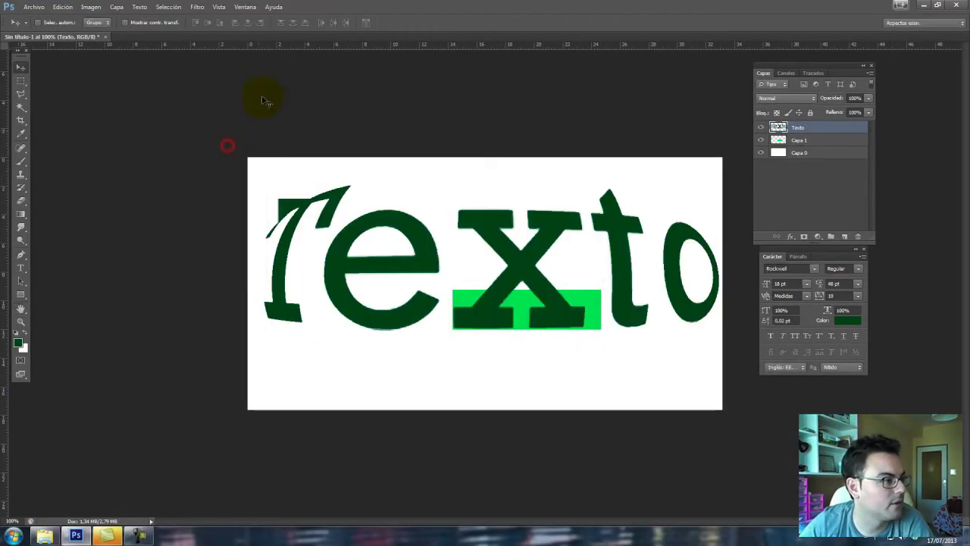
click(198, 6)
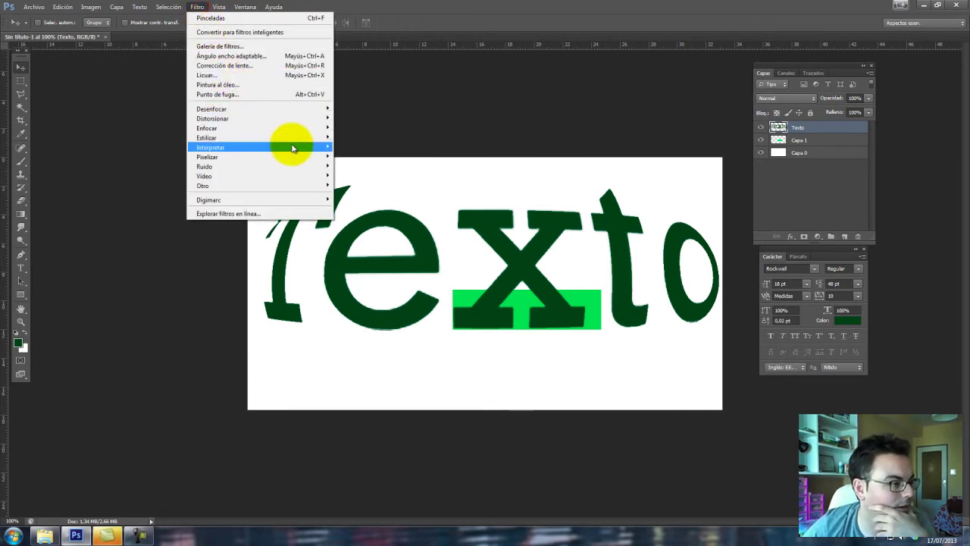
mouse_move(227, 137)
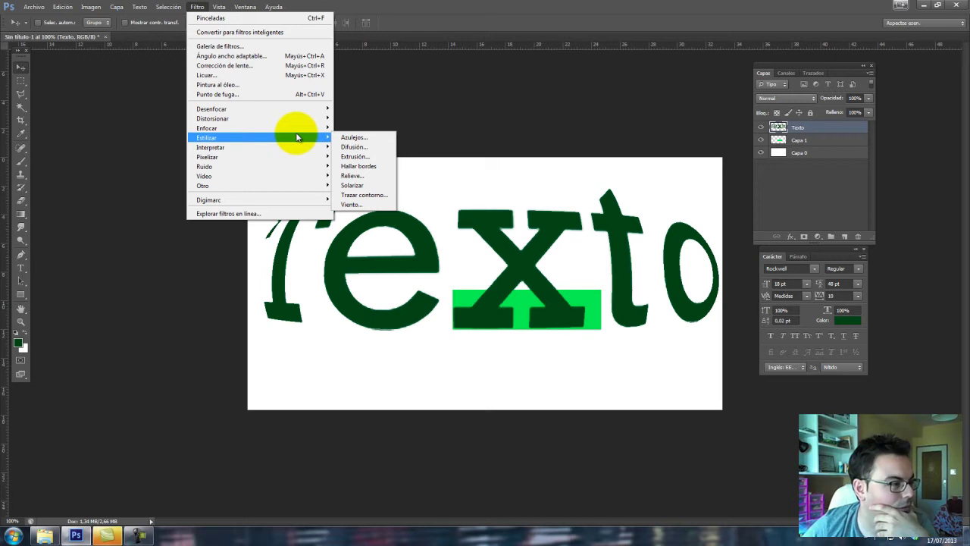
Step: Apply the Azulejos tiles filter, then undo tiles, spherize and enlargement on Texto
click(354, 140)
click(535, 162)
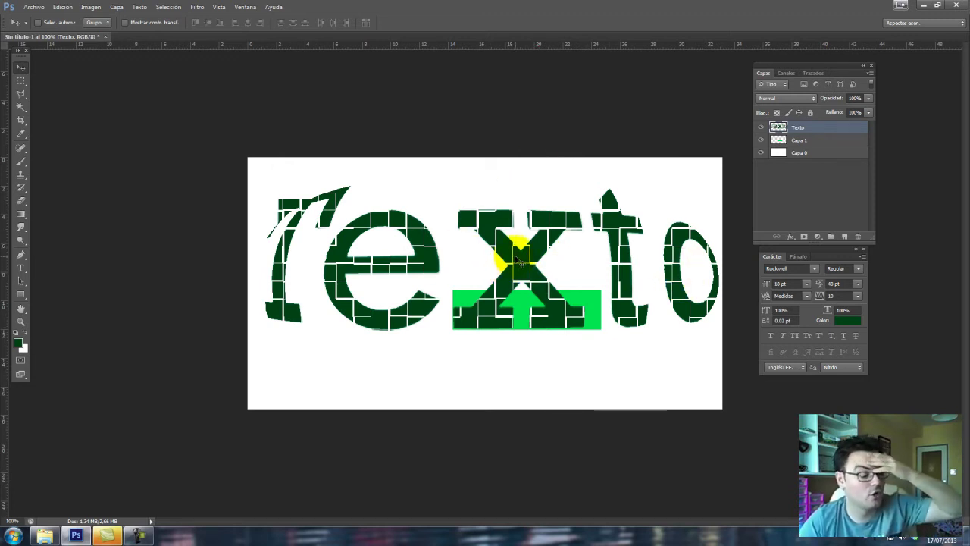
key(ctrl+z)
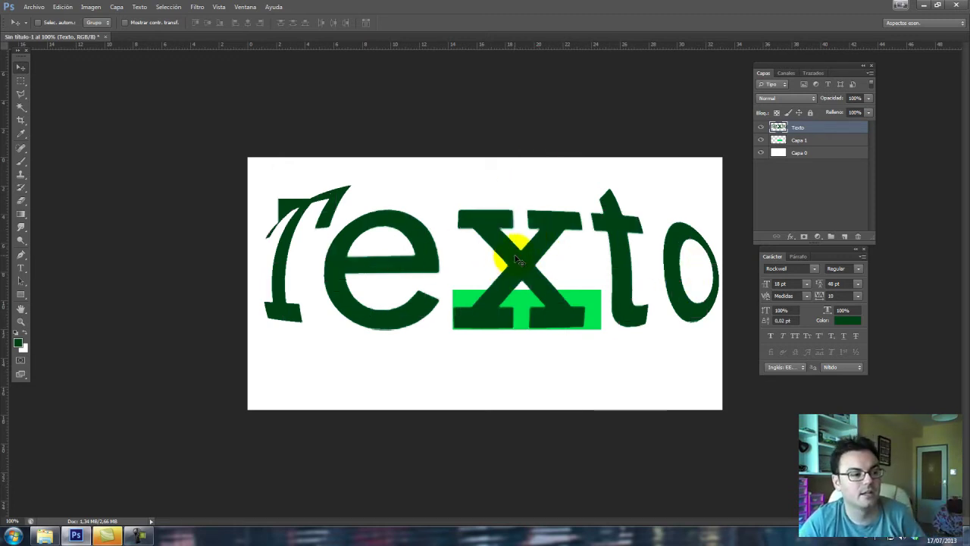
key(ctrl+alt+z)
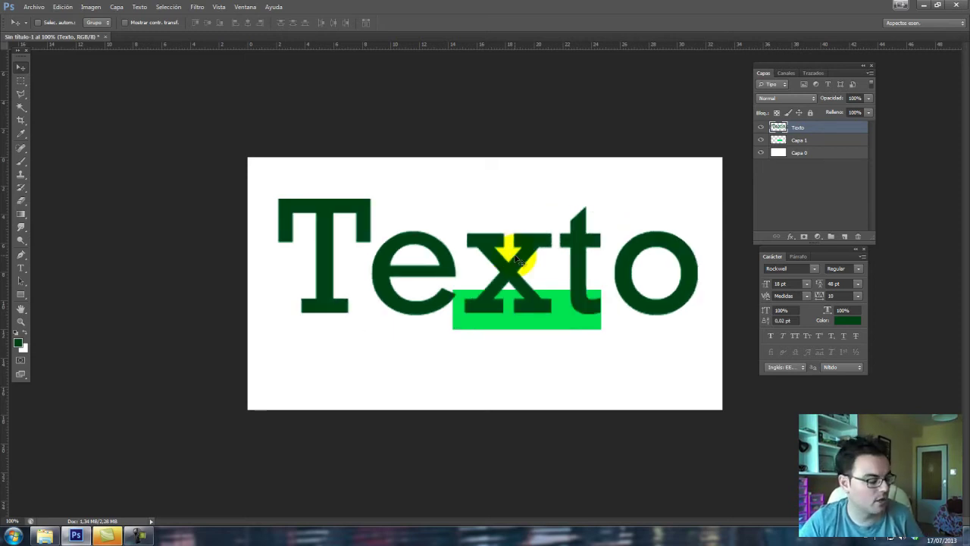
key(ctrl+alt+z)
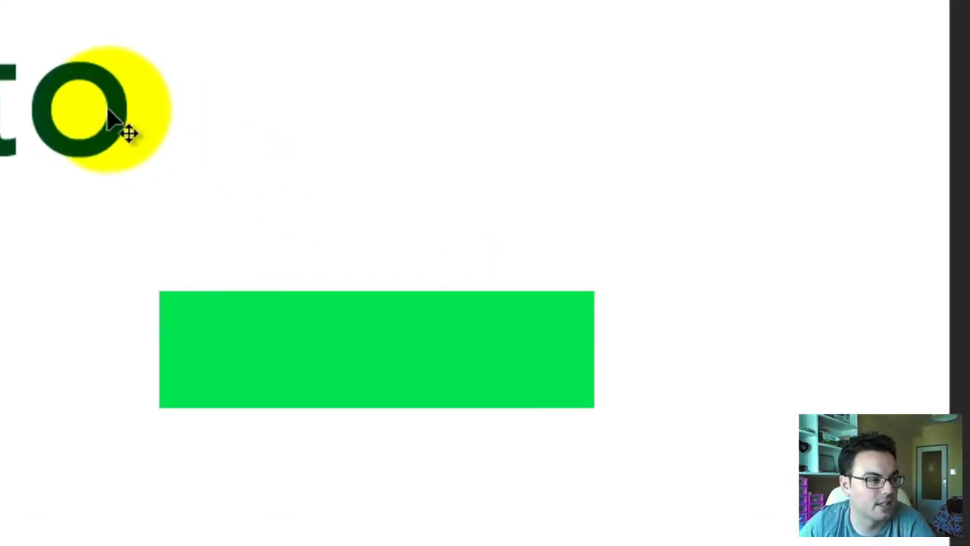
Step: Drag the Texto heading rightward on the banner with the Move tool
drag(444, 236, 498, 228)
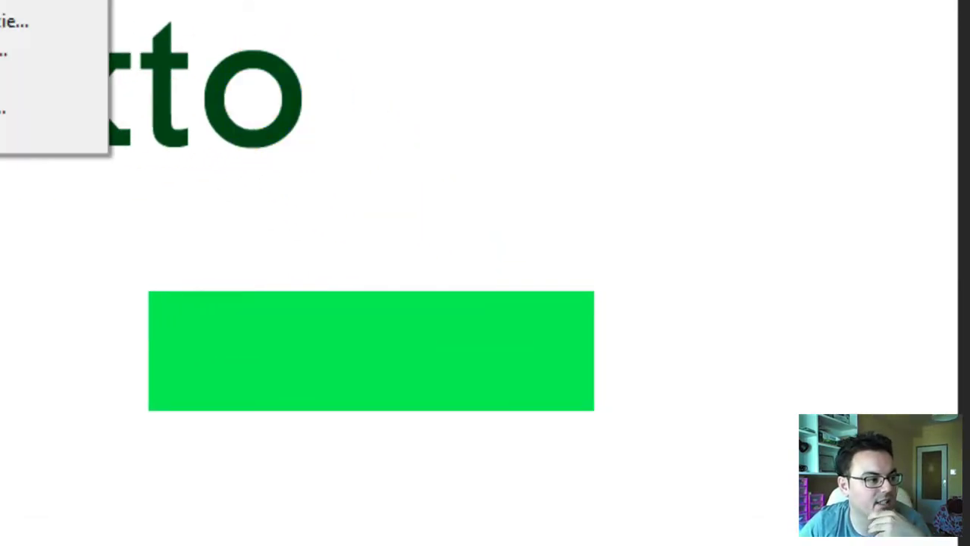
key(Escape)
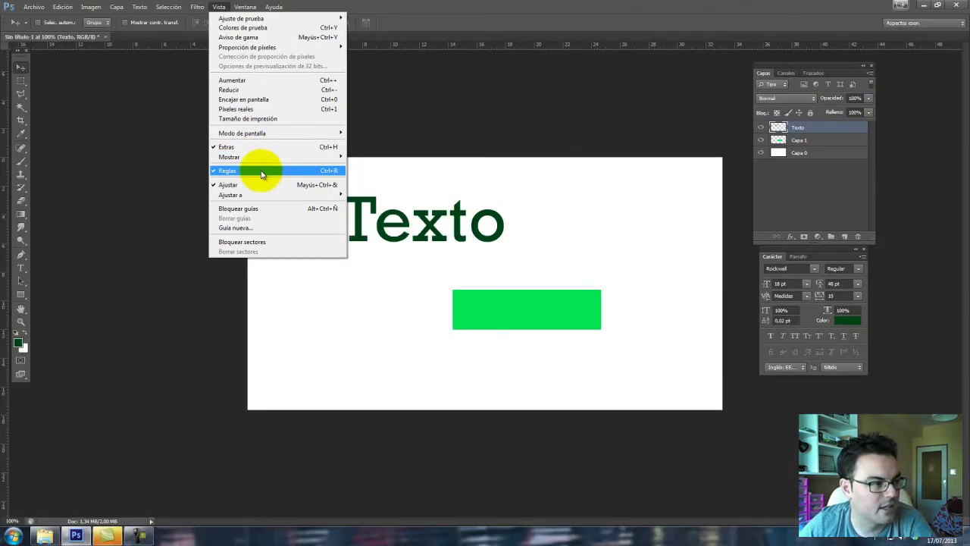
Step: Turn on the rulers and drag a horizontal guide to just above the Texto heading
click(271, 171)
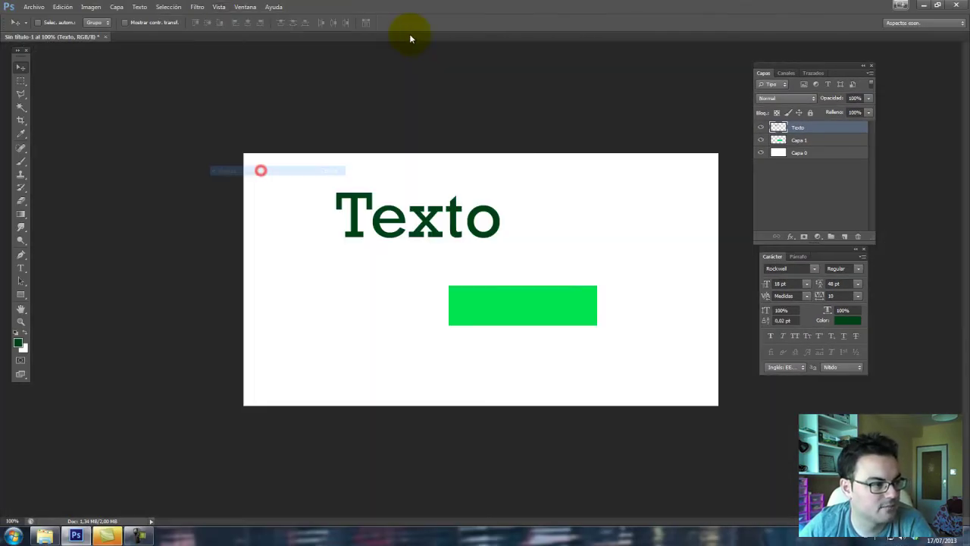
click(218, 7)
click(275, 170)
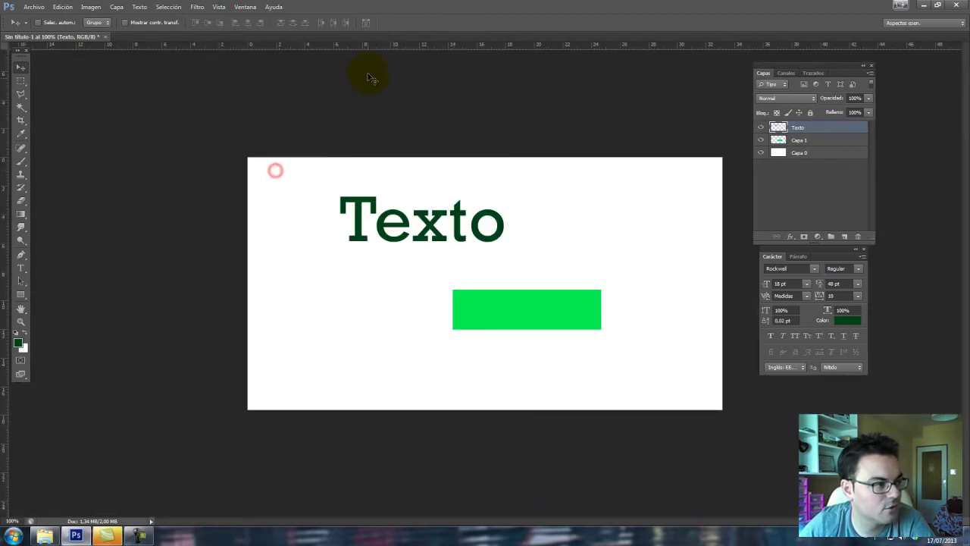
drag(356, 44, 368, 186)
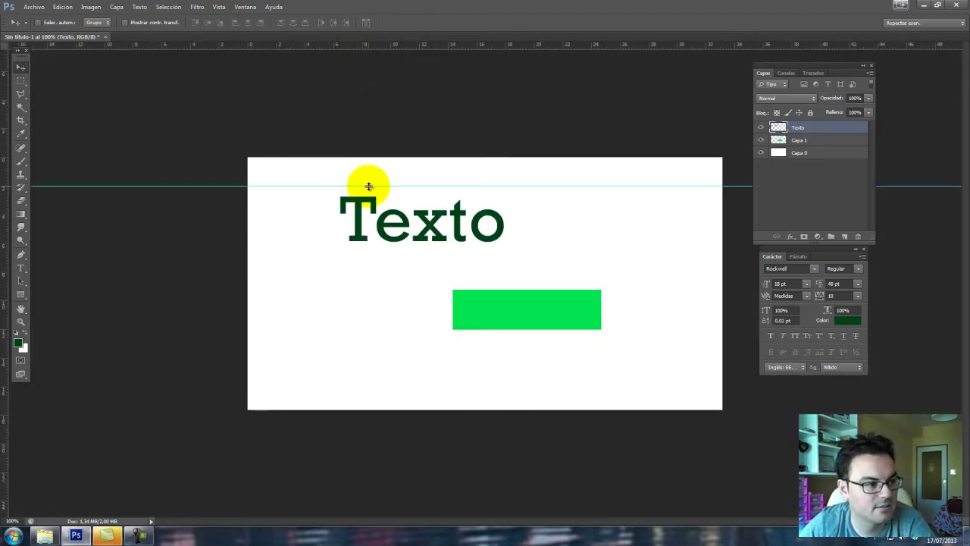
mouse_move(557, 187)
mouse_down()
mouse_move(559, 260)
mouse_move(565, 174)
mouse_up()
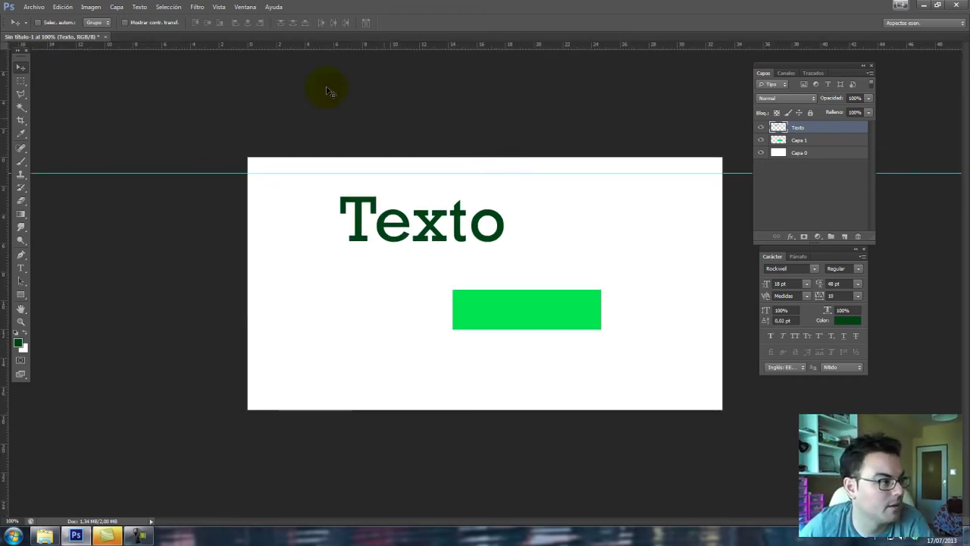
Step: Toggle Bloquear guías and raise the horizontal guide to about 0,92 cm
click(219, 7)
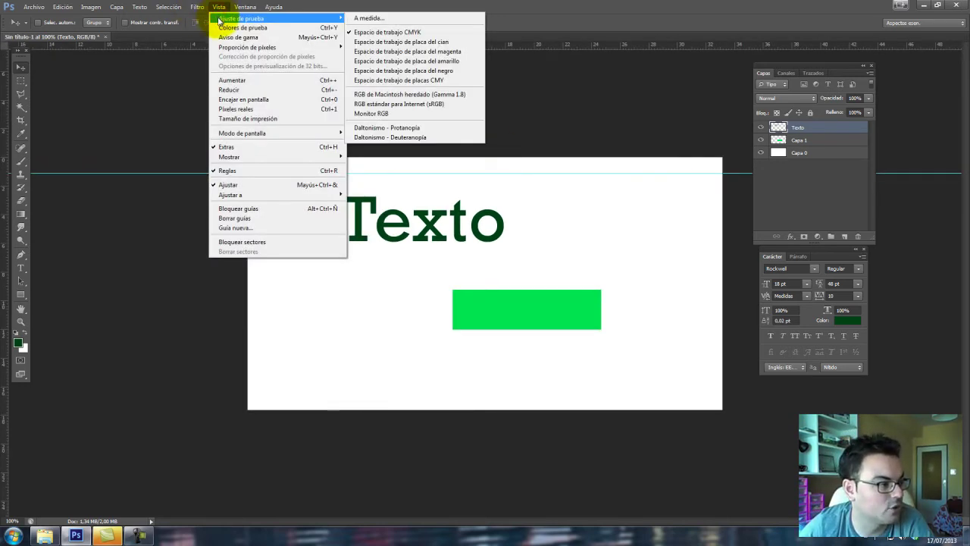
click(284, 208)
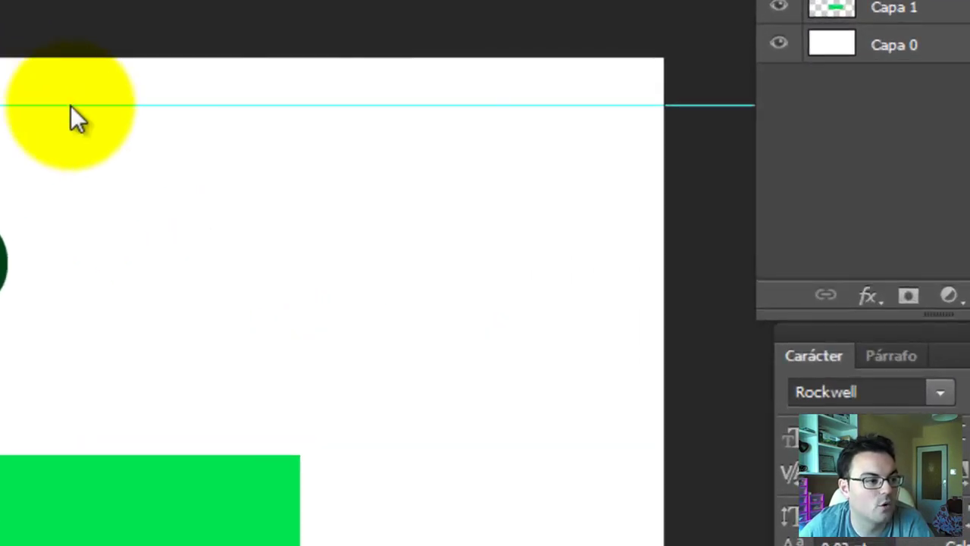
drag(105, 106, 99, 98)
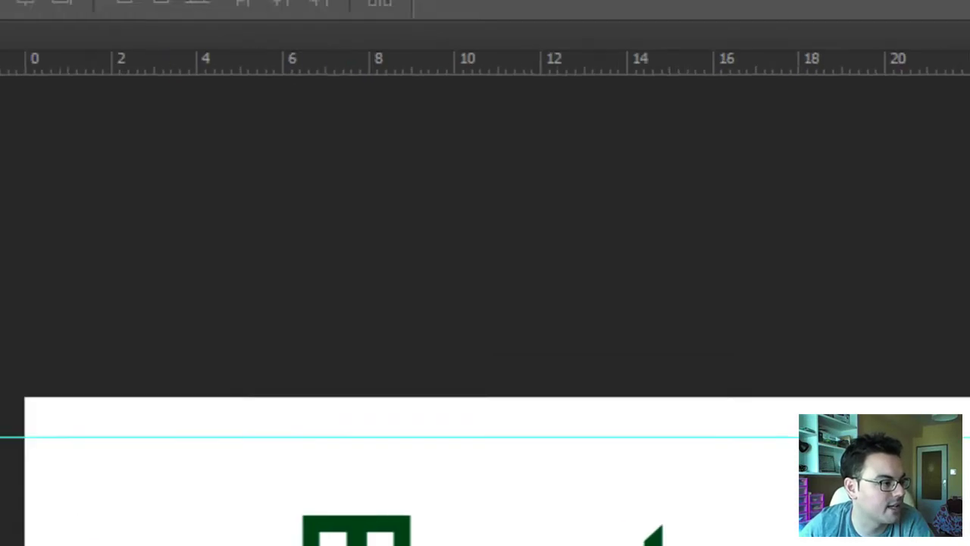
click(110, 23)
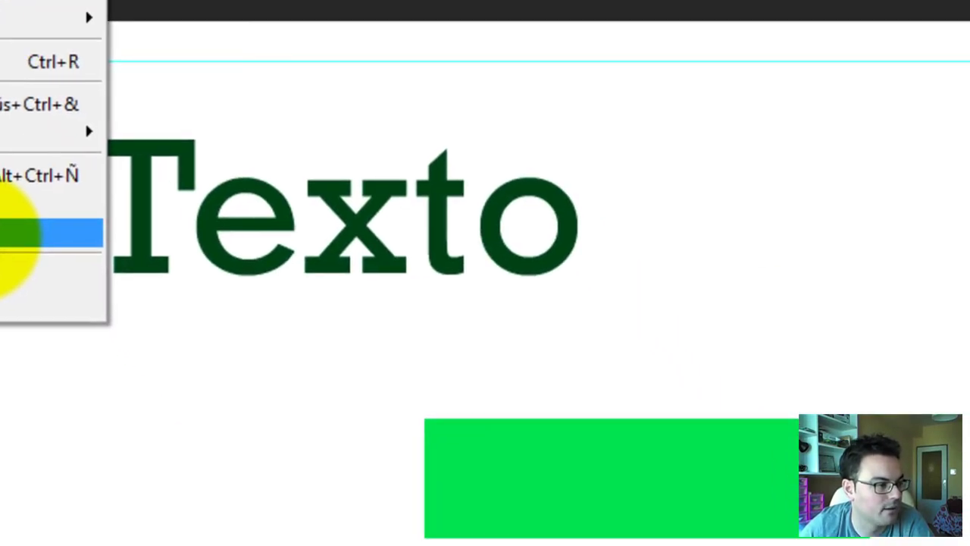
Step: Add a new vertical guide at position 15 cm through the 't' of Texto
click(15, 232)
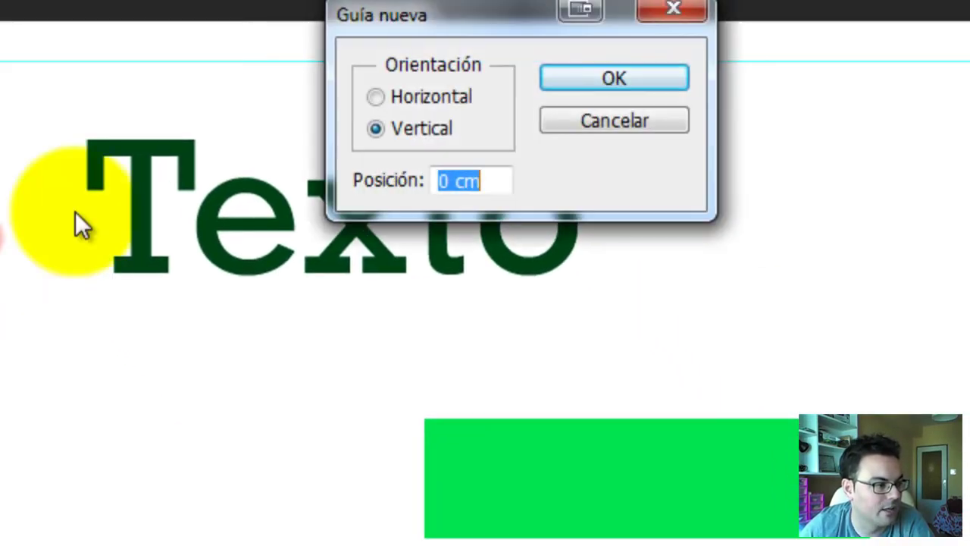
double_click(452, 182)
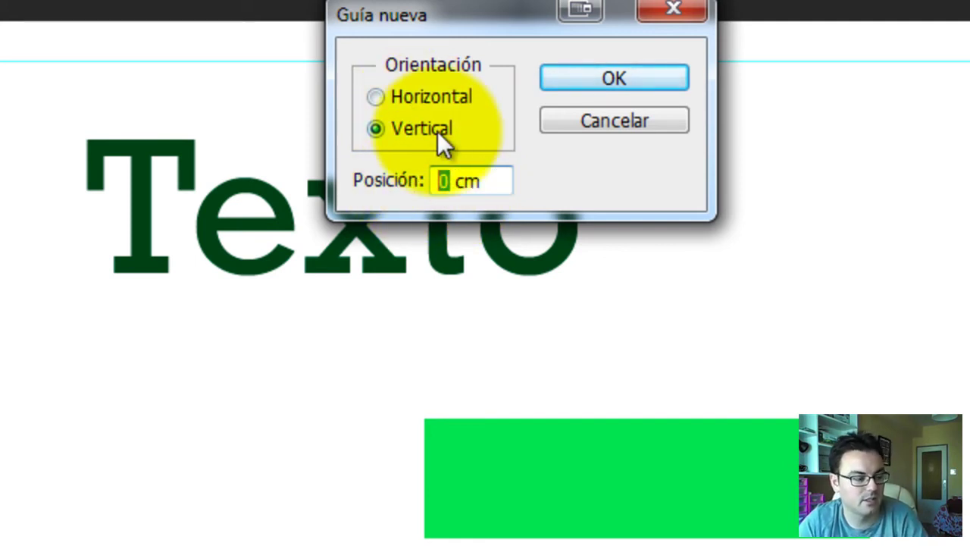
text(15)
click(623, 76)
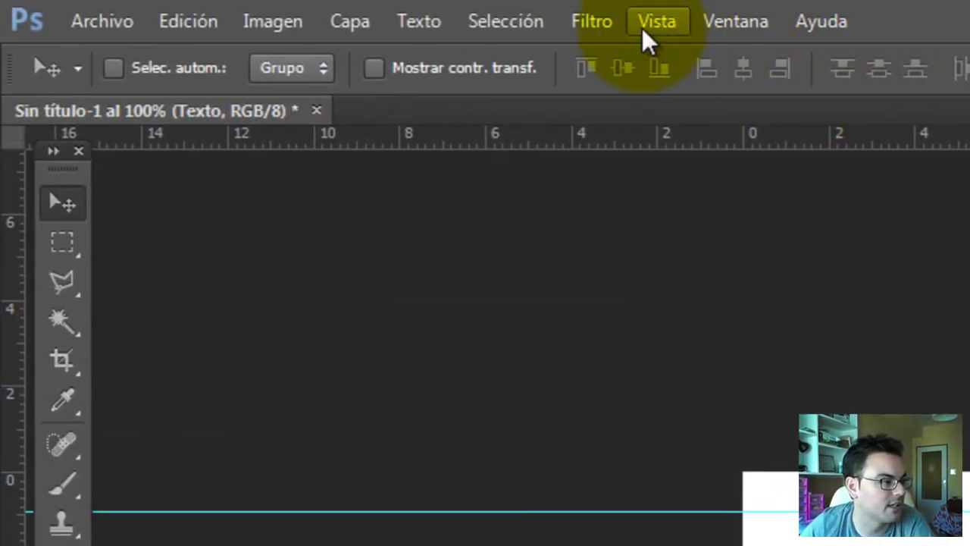
click(644, 32)
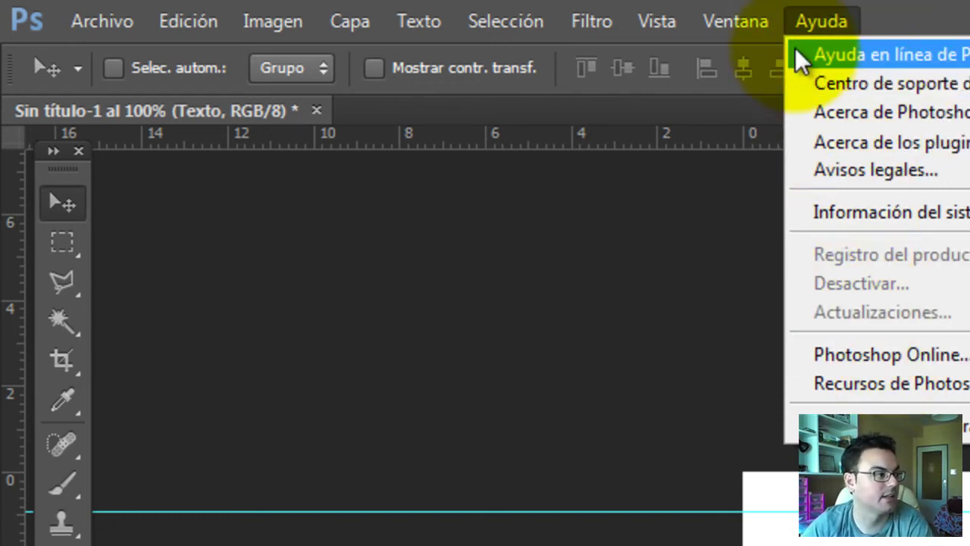
Step: Nudge the floating tools panel and the Capas panel slightly to the right
click(67, 163)
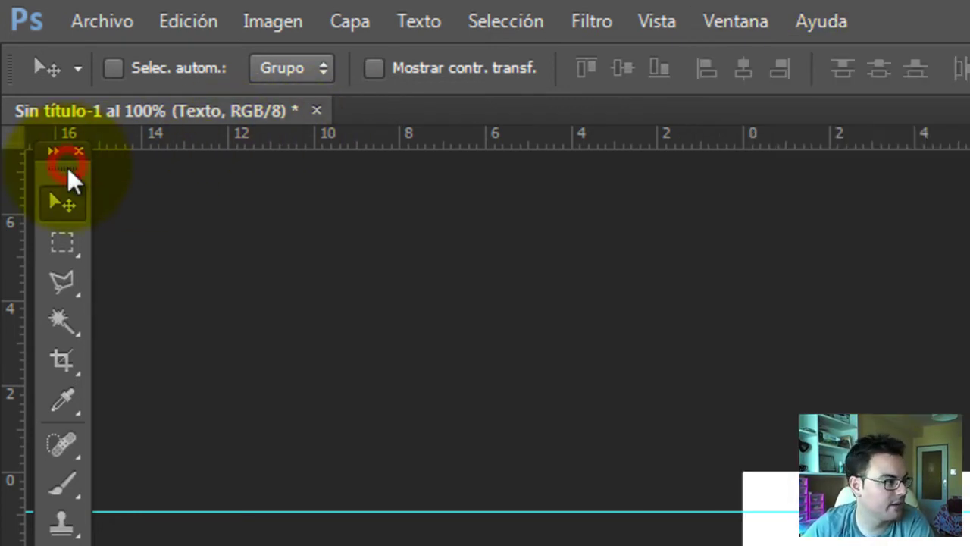
drag(68, 169, 93, 213)
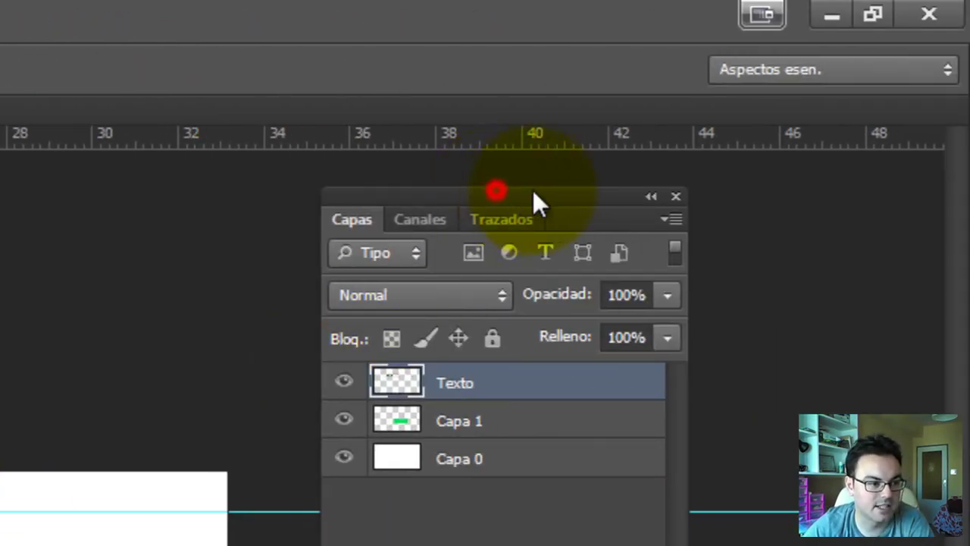
drag(491, 196, 536, 195)
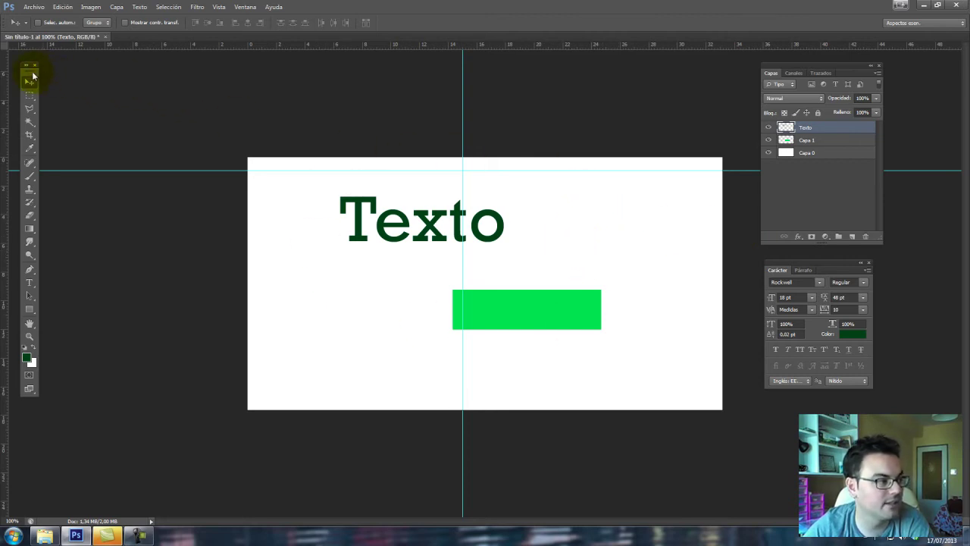
drag(32, 74, 39, 76)
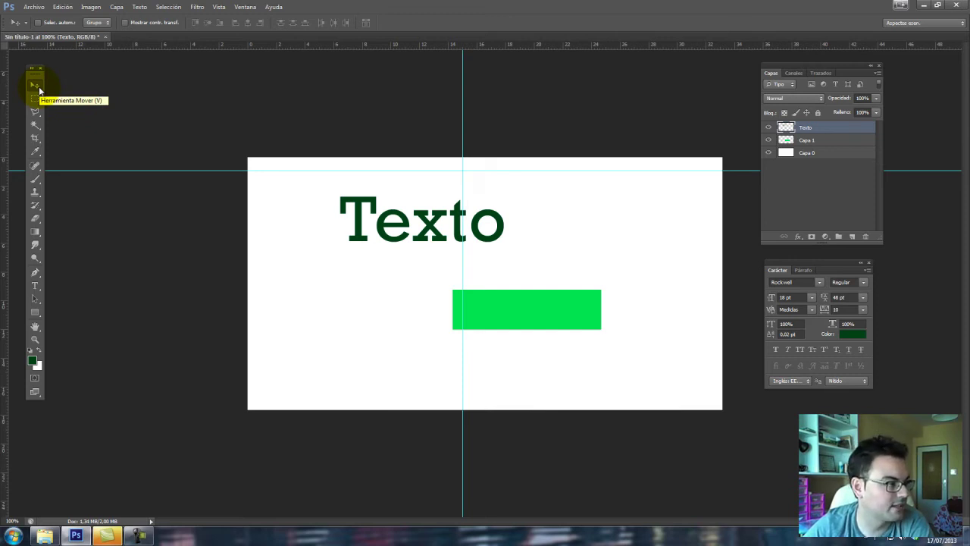
Step: Drag the Texto heading right until it lines up over the green bar's left edge
click(40, 89)
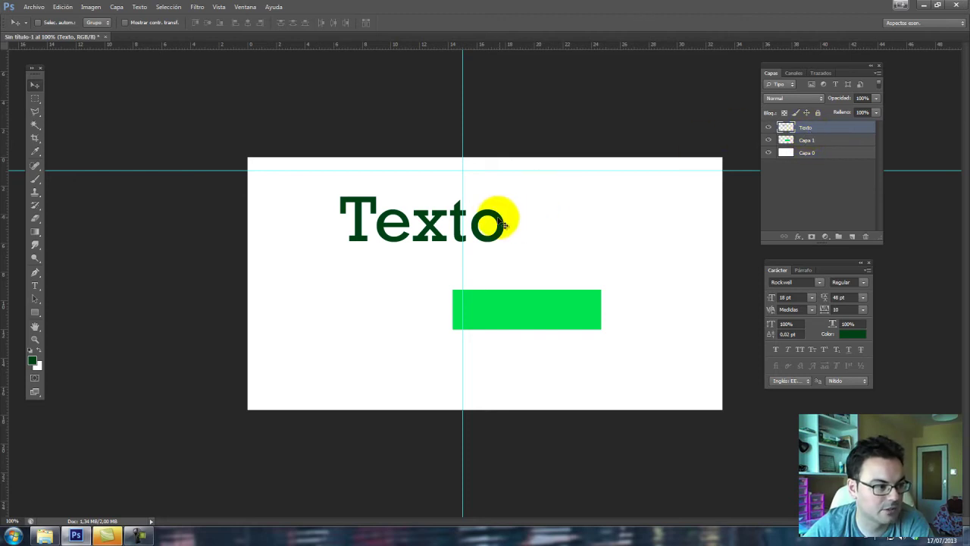
mouse_move(401, 212)
mouse_down()
mouse_move(388, 282)
mouse_move(519, 237)
mouse_move(364, 217)
mouse_move(378, 221)
mouse_move(369, 249)
mouse_move(351, 212)
mouse_move(519, 217)
mouse_move(489, 219)
mouse_move(528, 222)
mouse_move(528, 279)
mouse_move(528, 247)
mouse_up()
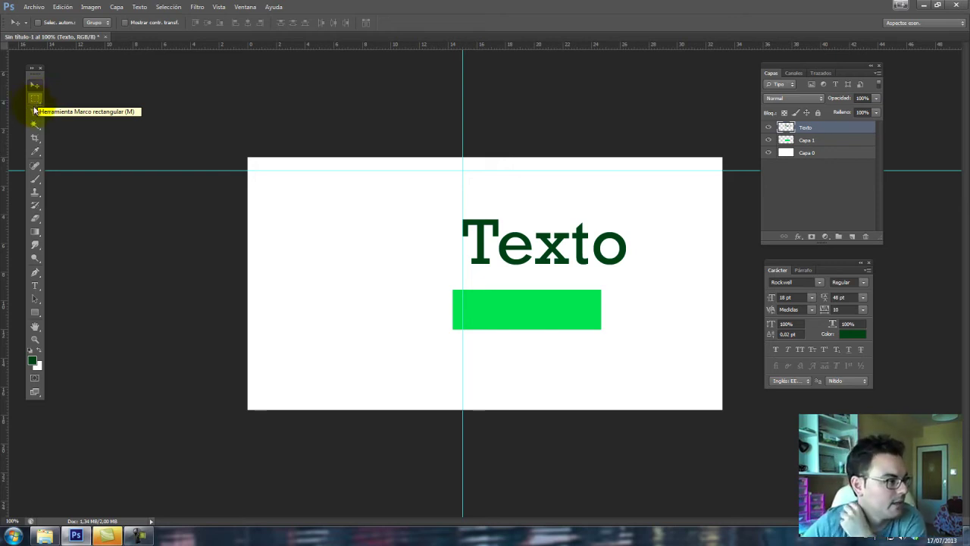
click(41, 104)
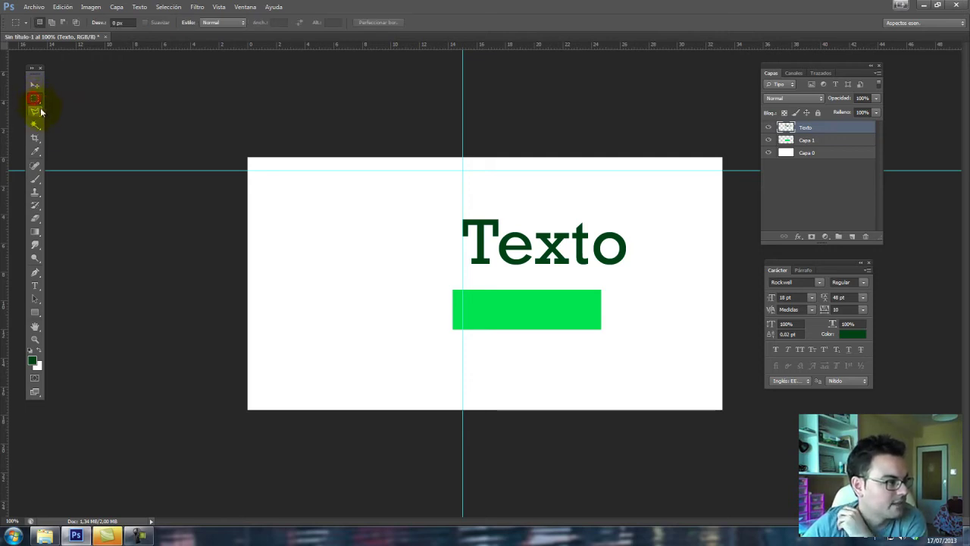
click(38, 113)
click(322, 247)
click(351, 294)
click(422, 335)
click(592, 348)
click(672, 288)
click(661, 217)
click(592, 194)
click(421, 196)
click(421, 260)
click(382, 254)
click(323, 247)
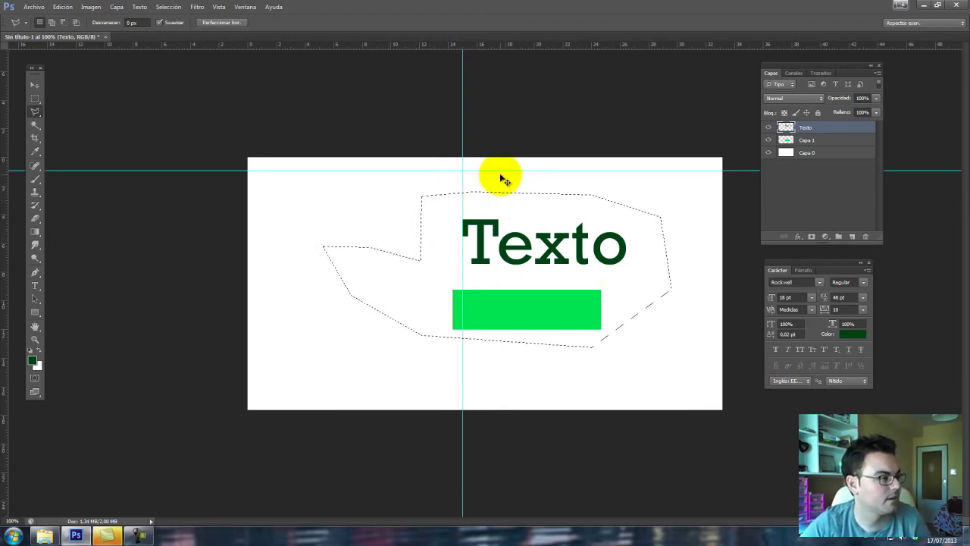
key(ctrl+d)
click(34, 111)
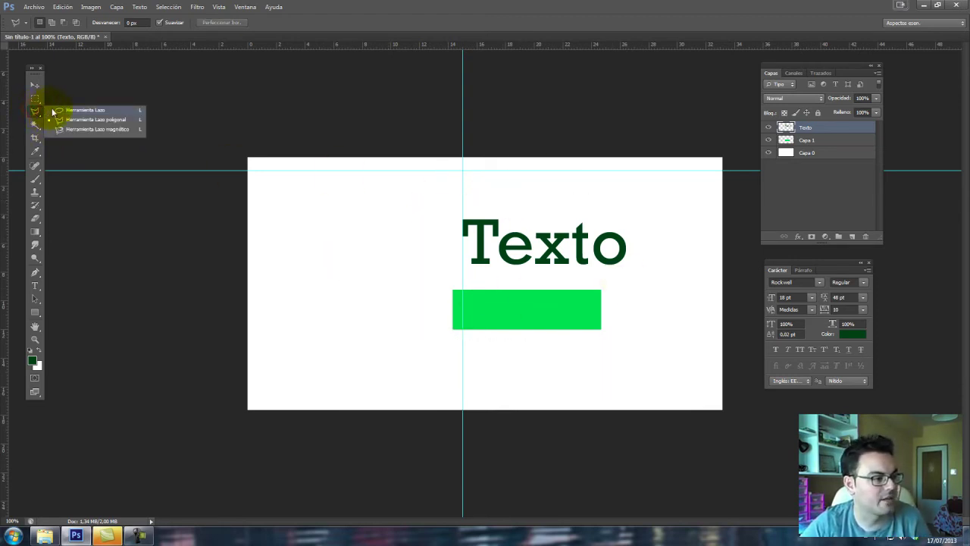
click(59, 112)
mouse_move(418, 215)
mouse_down()
mouse_move(338, 294)
mouse_move(604, 374)
mouse_move(677, 264)
mouse_move(515, 223)
mouse_move(428, 247)
mouse_move(418, 219)
mouse_up()
click(60, 201)
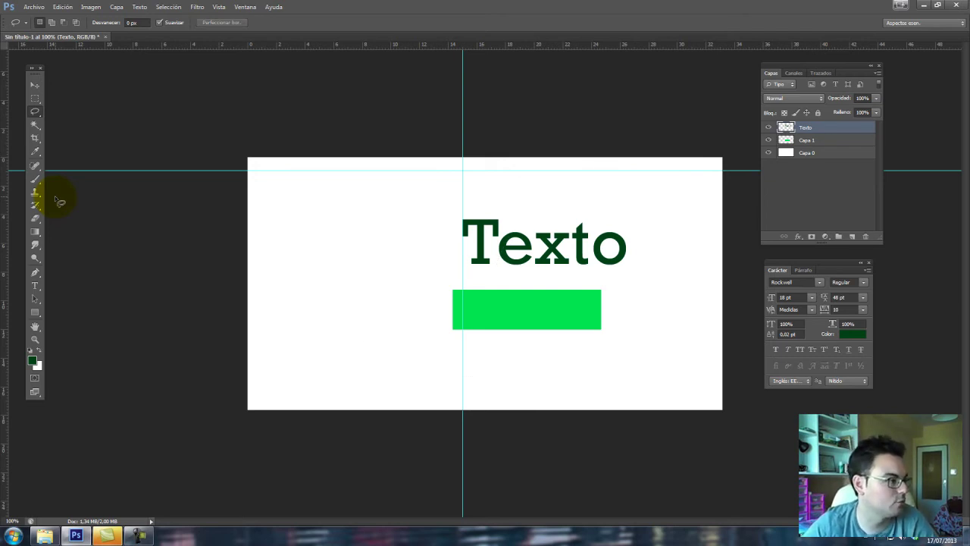
click(36, 112)
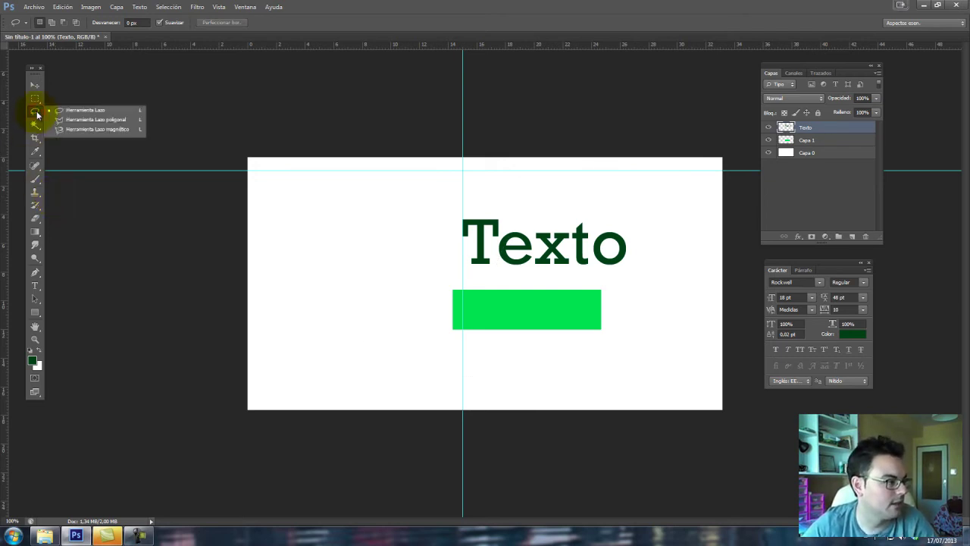
click(91, 129)
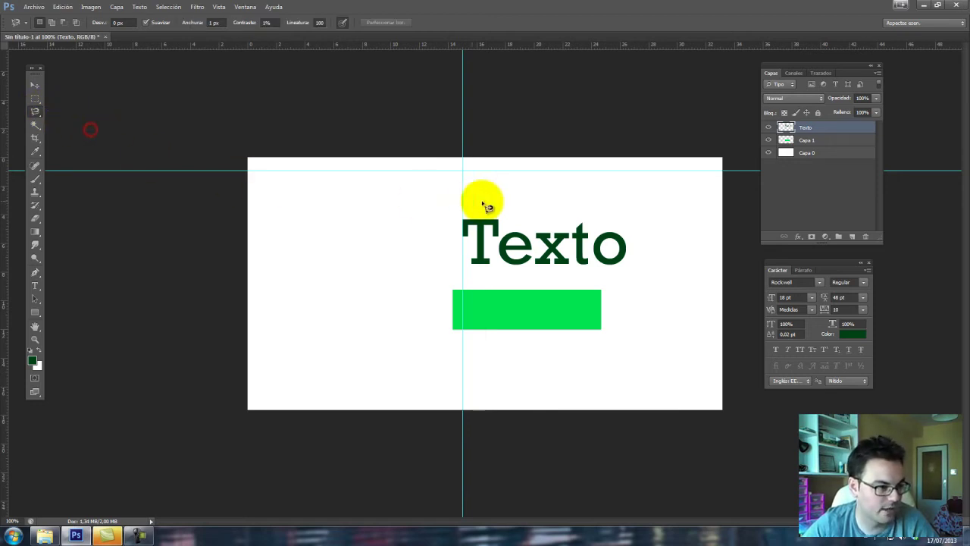
click(629, 265)
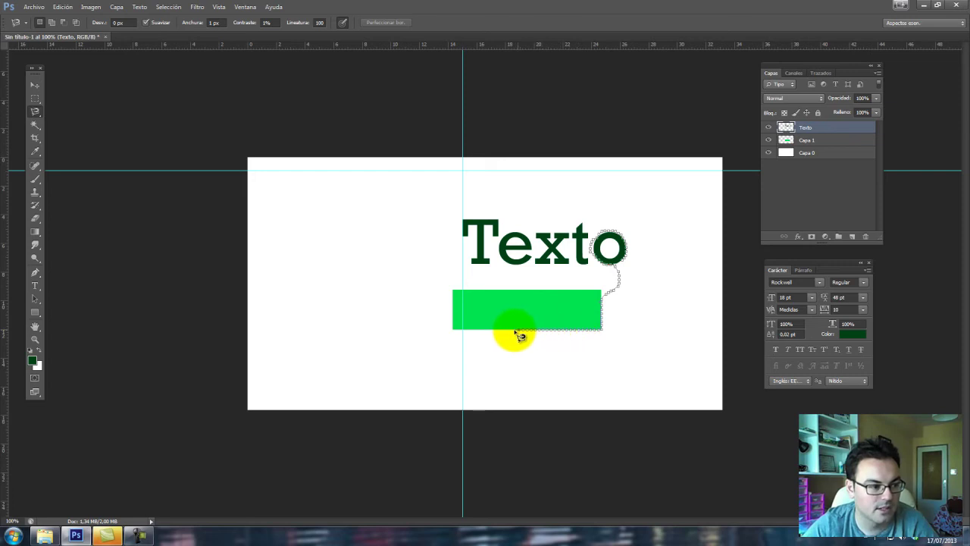
drag(606, 303, 604, 282)
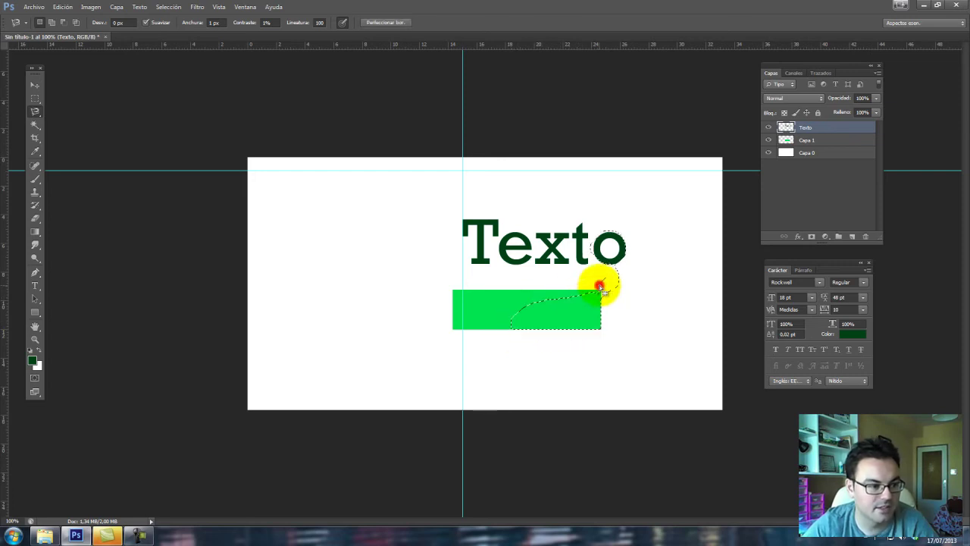
click(445, 286)
click(34, 111)
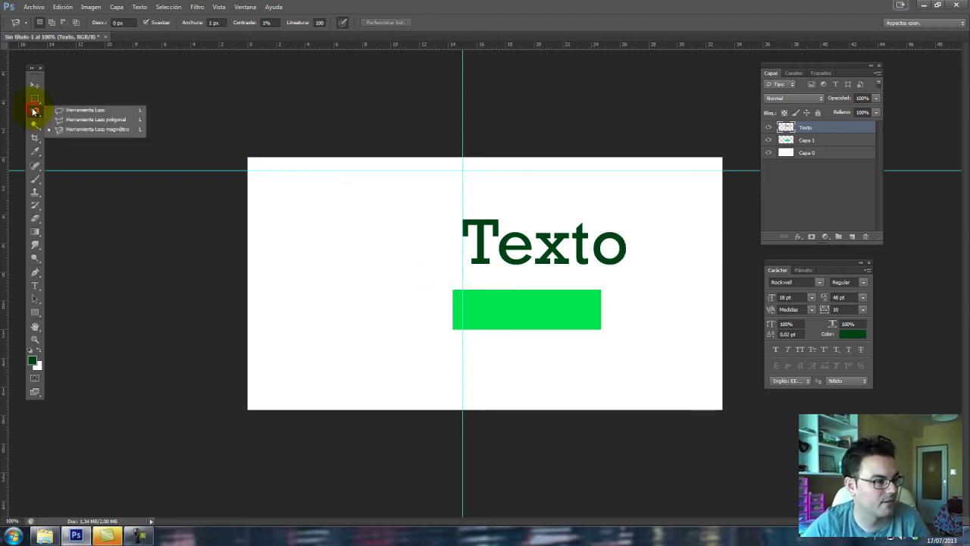
click(57, 107)
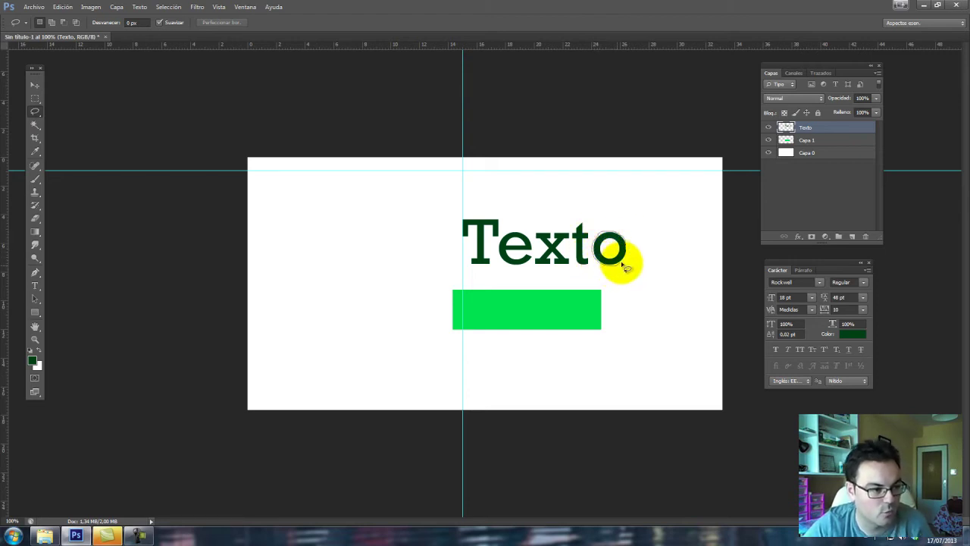
drag(595, 253, 633, 254)
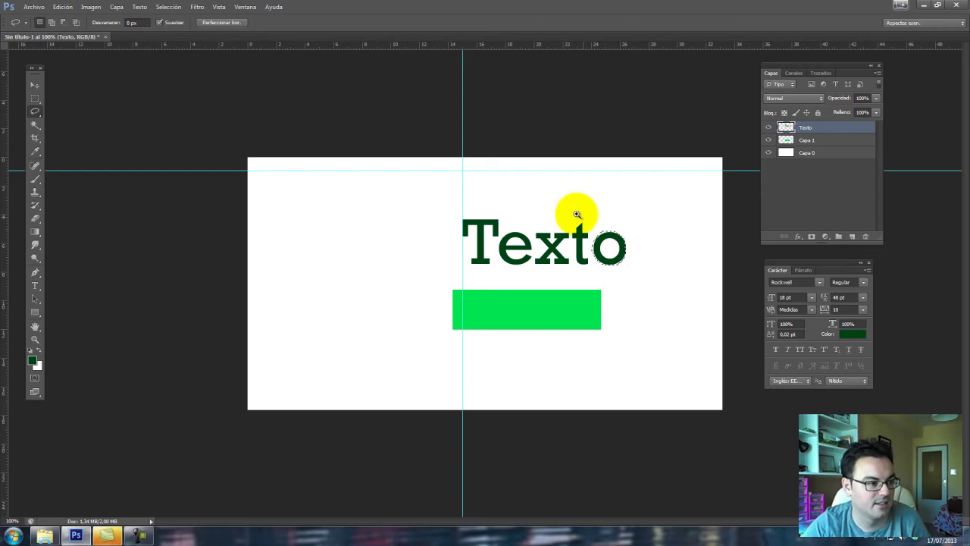
scroll(636, 241, up, 5)
key(ctrl+d)
right_click(34, 114)
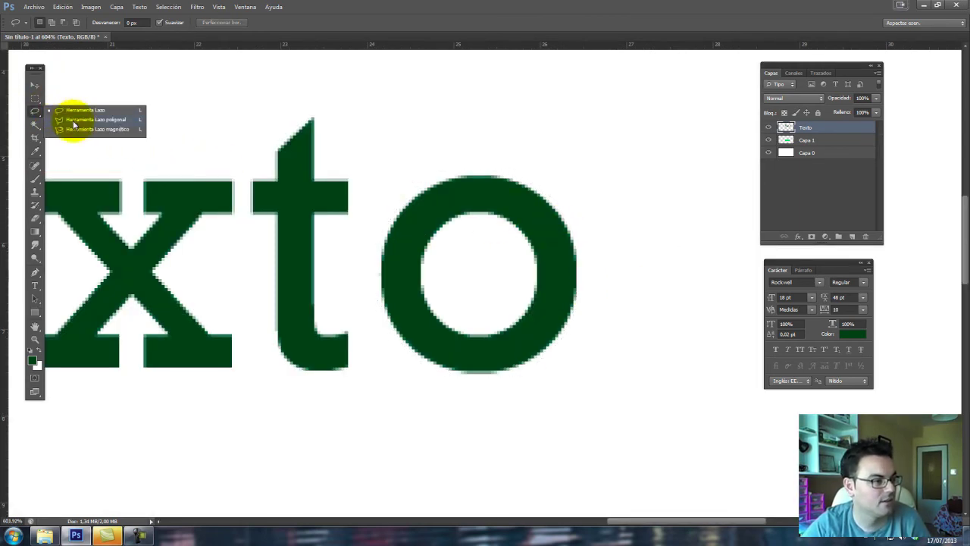
click(69, 126)
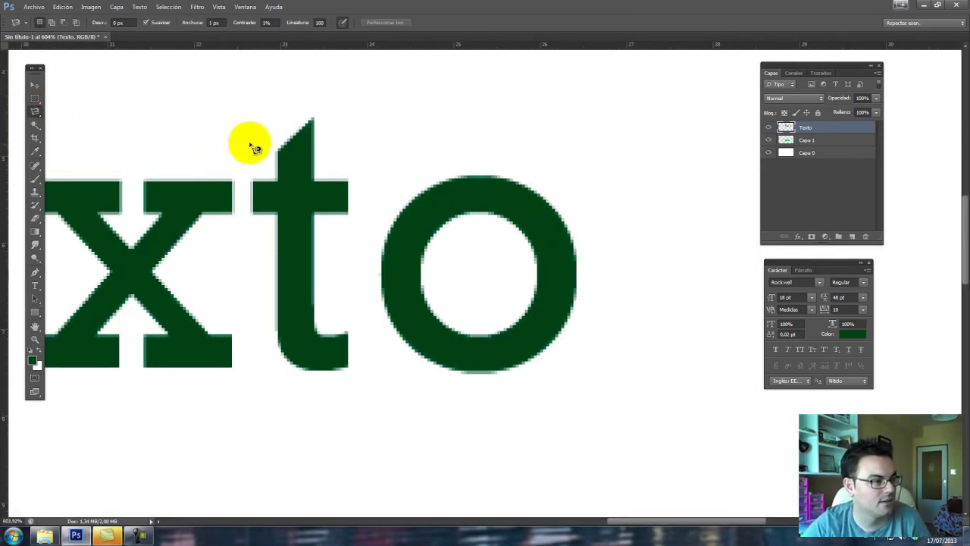
click(480, 179)
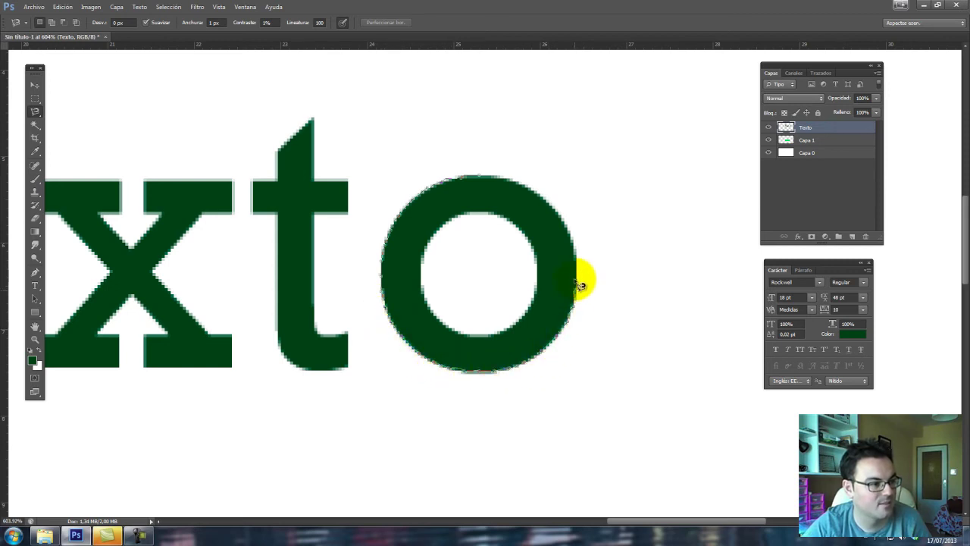
click(460, 177)
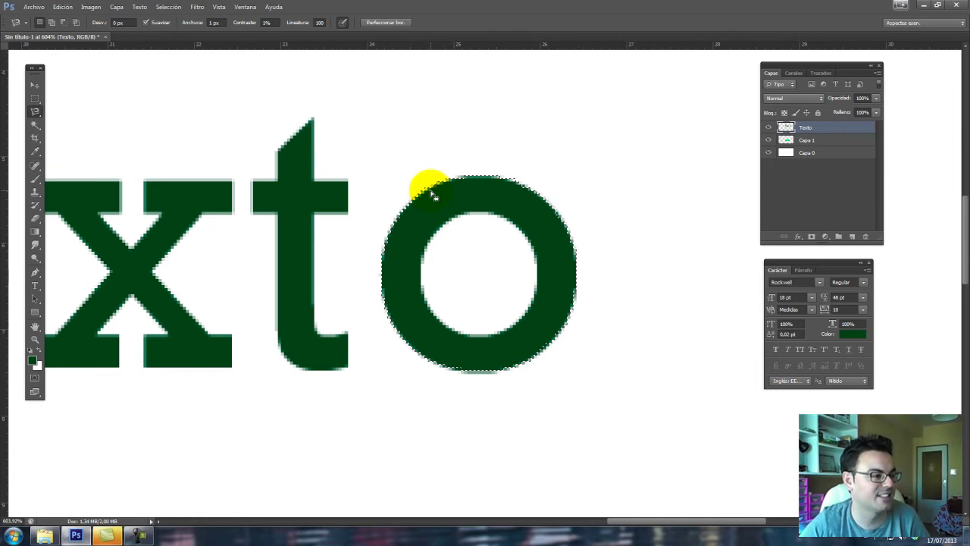
key(ctrl+d)
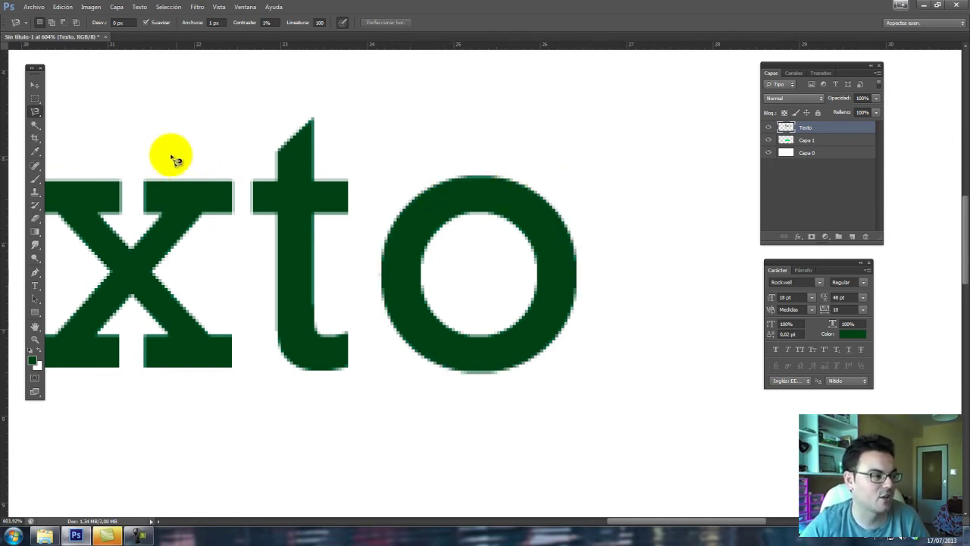
click(38, 125)
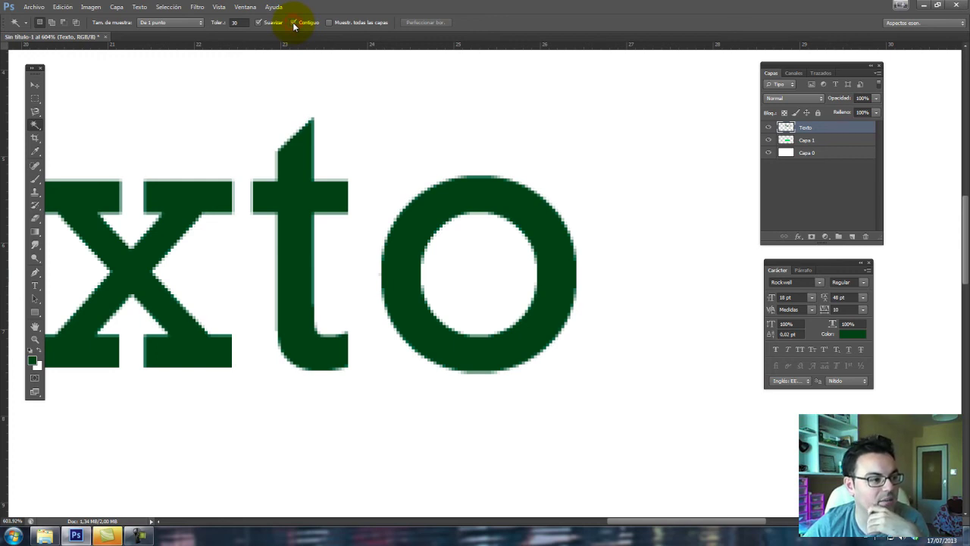
Step: Set the foreground to lime #d5ff10, test-fill the selected 'o', then undo the fill
click(502, 194)
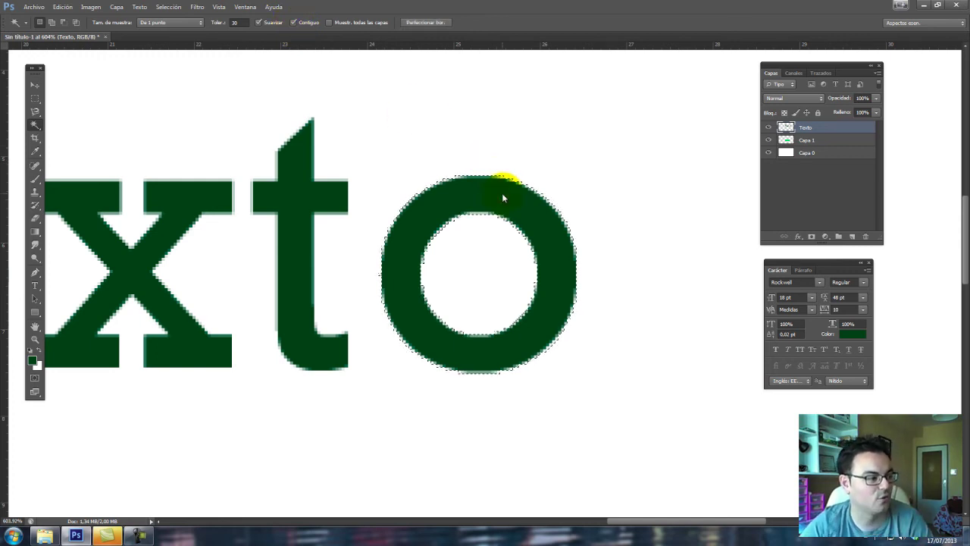
click(31, 358)
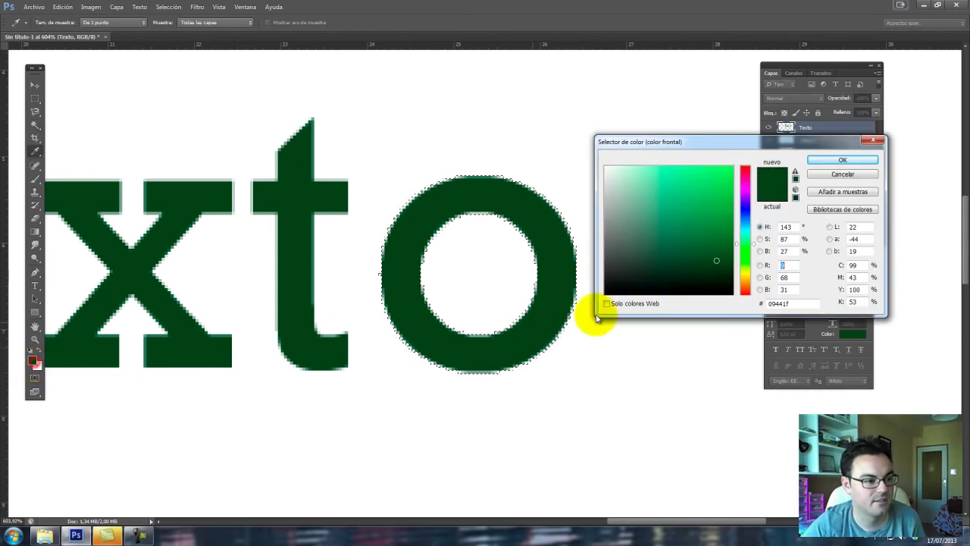
drag(750, 266, 747, 268)
click(725, 166)
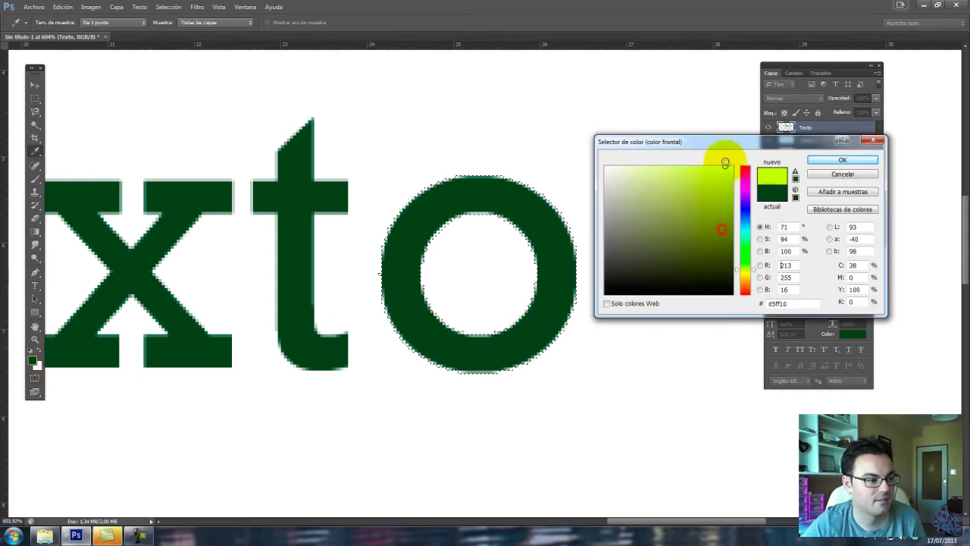
click(833, 160)
key(alt+BackSpace)
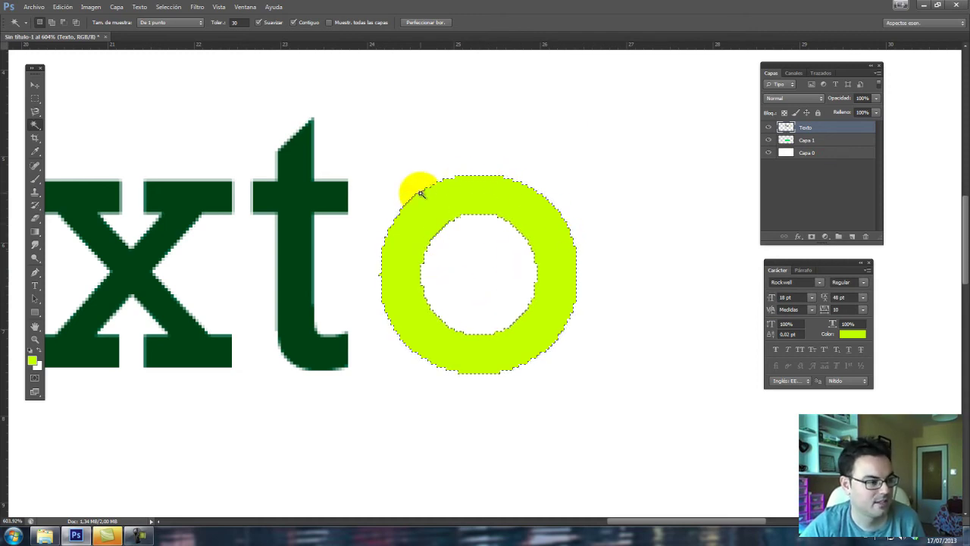
key(ctrl+z)
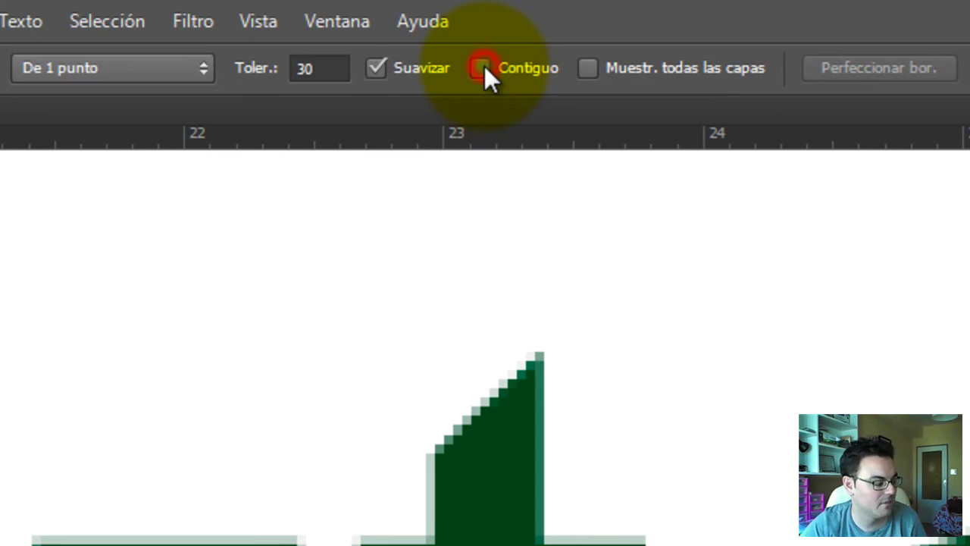
click(481, 68)
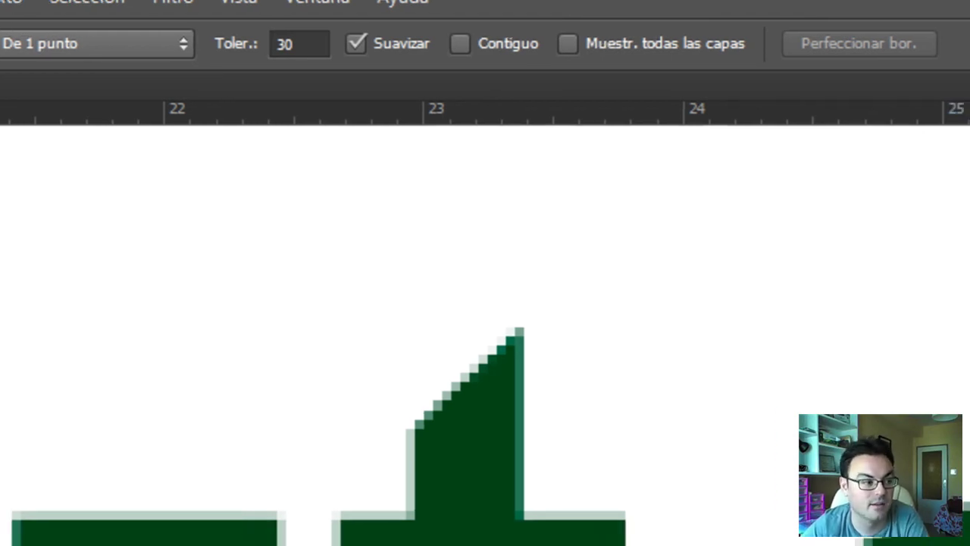
click(714, 96)
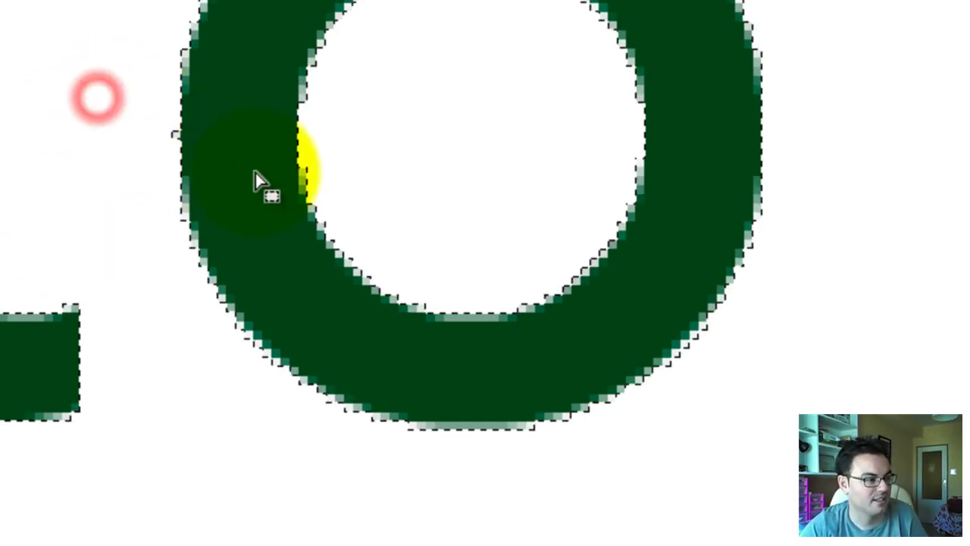
click(162, 156)
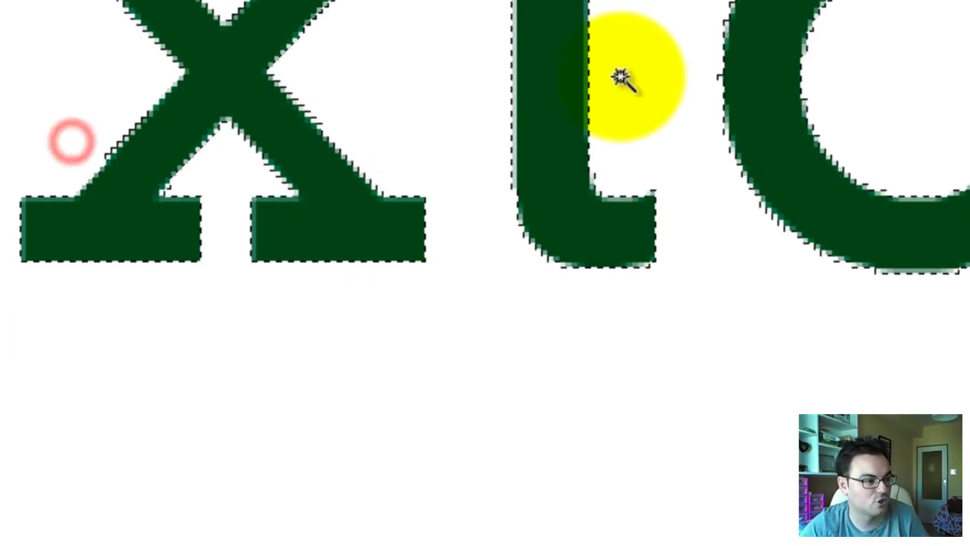
key(ctrl+d)
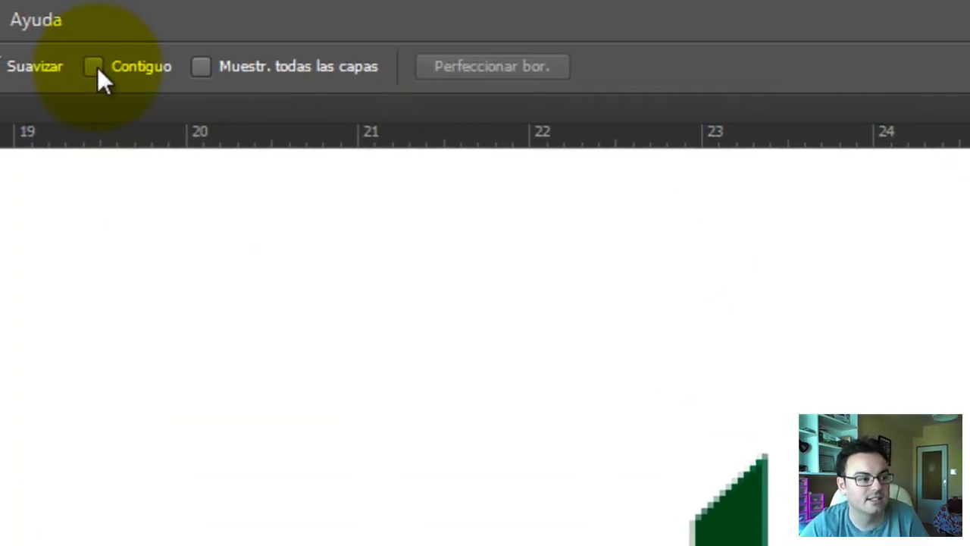
click(94, 67)
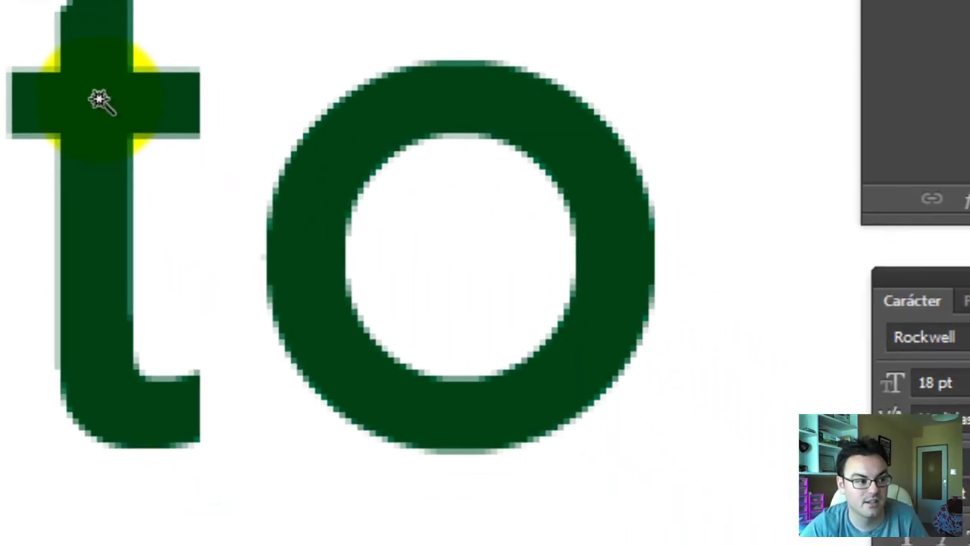
click(98, 99)
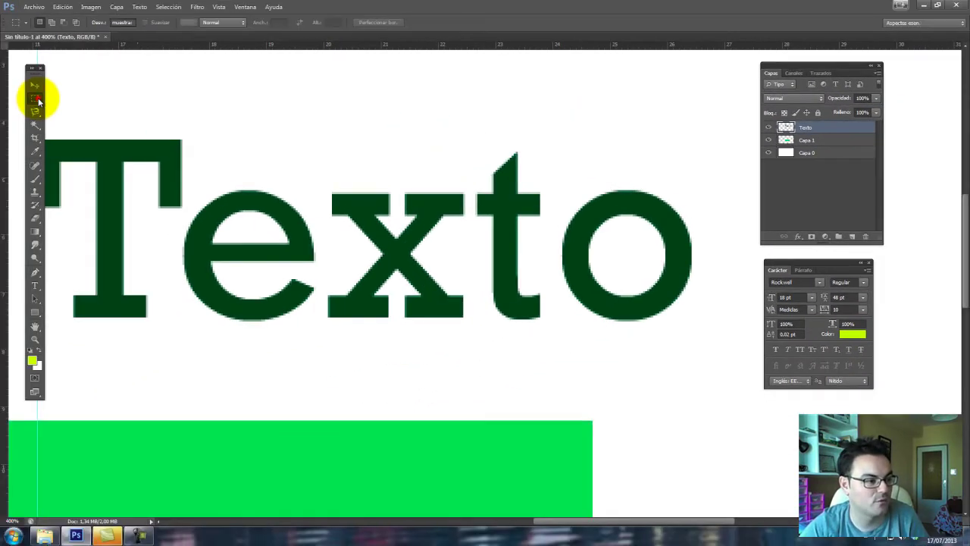
Step: Select the 'o' by colour and move it left so it overlaps the 't'
click(34, 98)
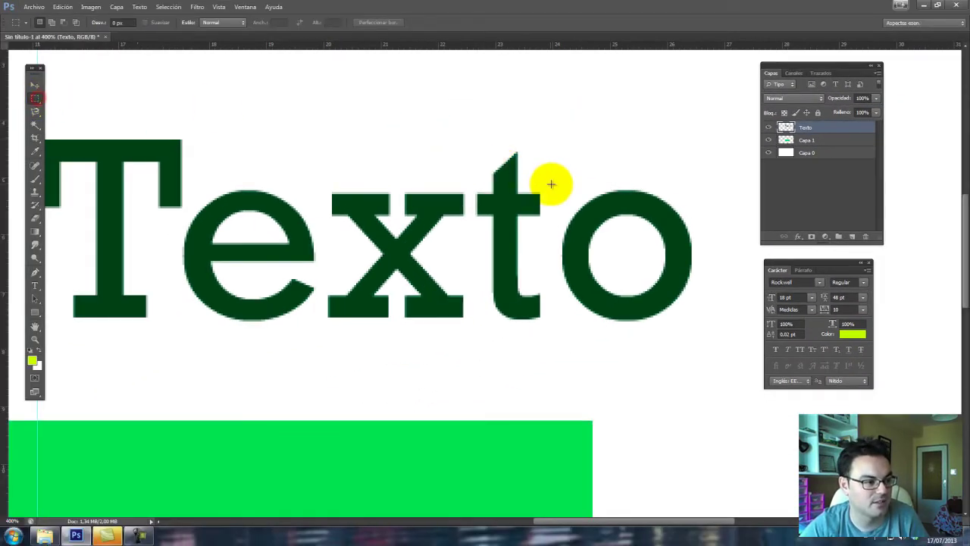
drag(554, 167, 703, 336)
key(ctrl+d)
click(35, 125)
click(568, 220)
click(35, 83)
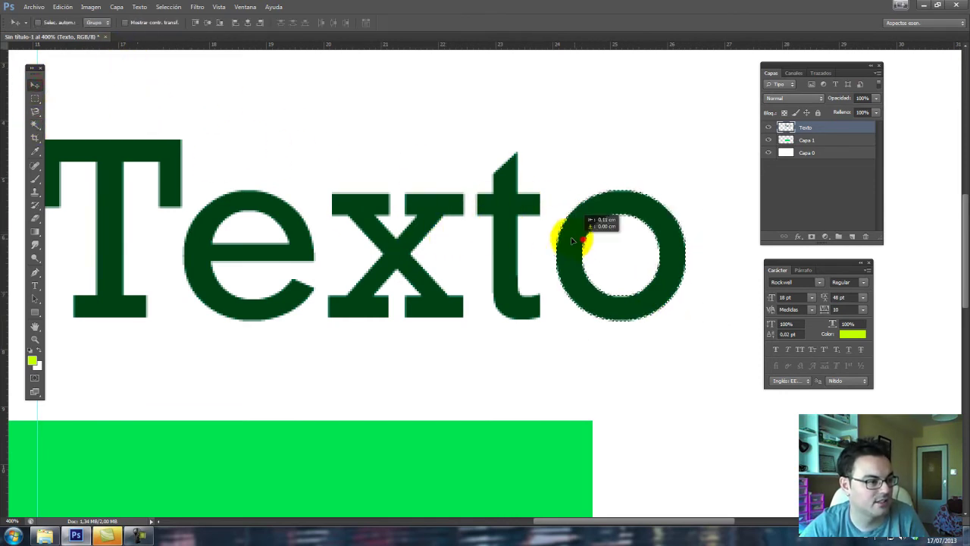
drag(578, 243, 541, 226)
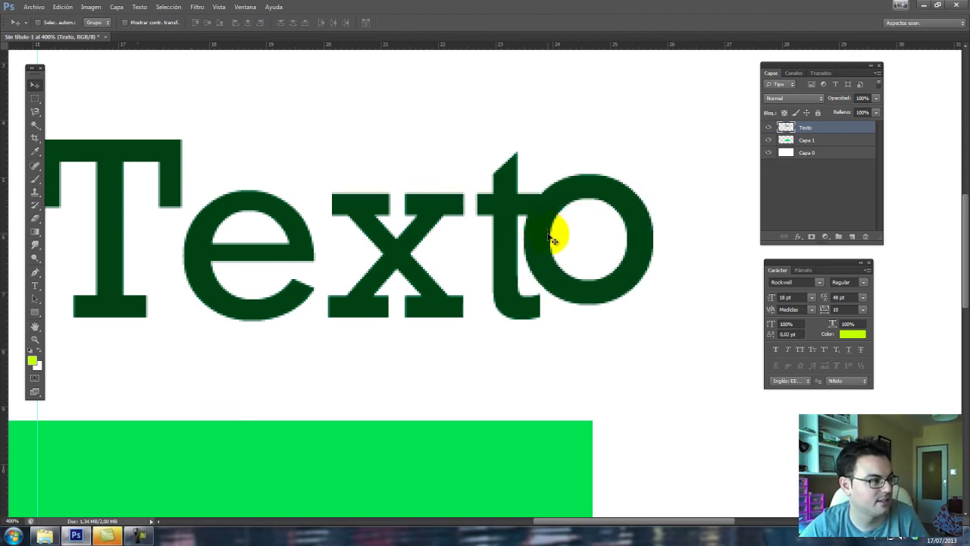
Step: Deselect the 'to' letters and zoom out to show the whole banner
click(35, 126)
click(577, 204)
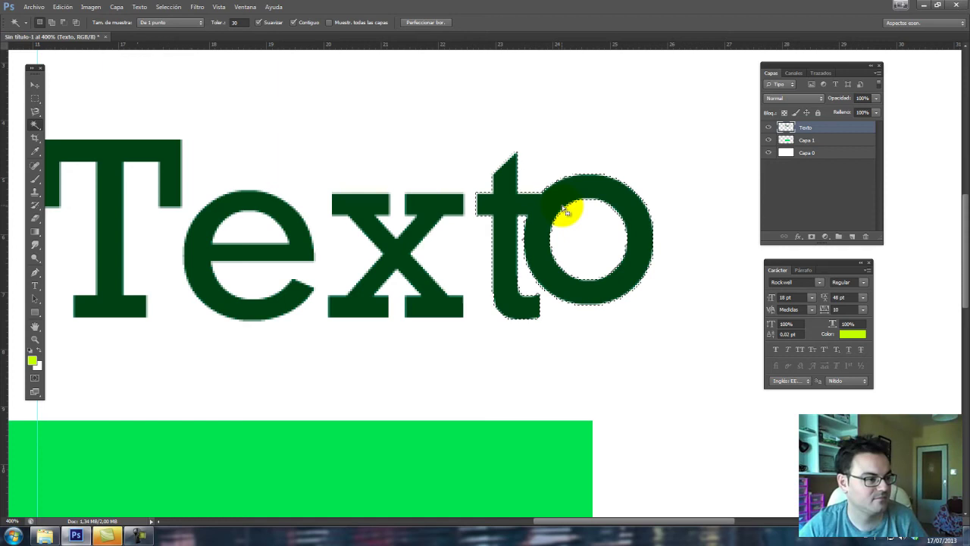
key(ctrl+d)
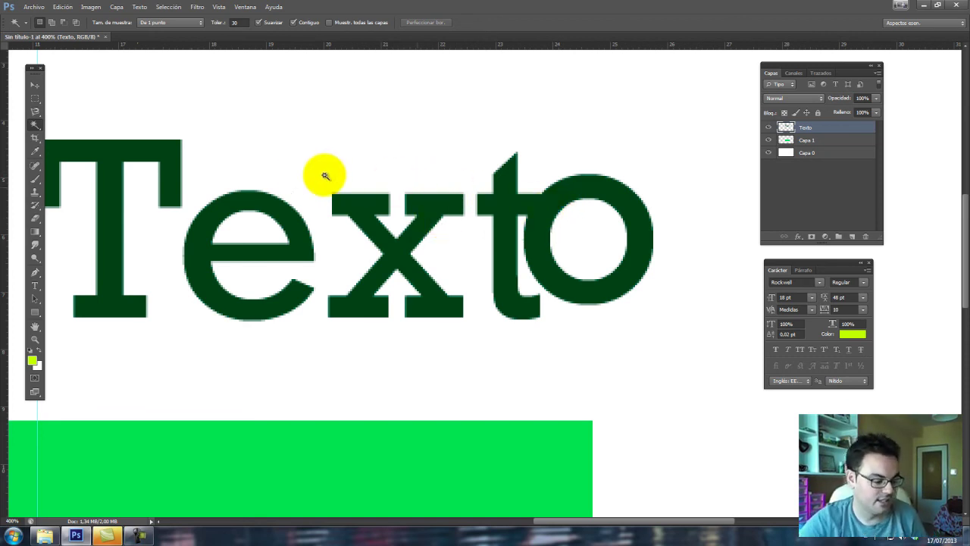
key(ctrl+minus)
key(ctrl+minus)
key(ctrl+minus)
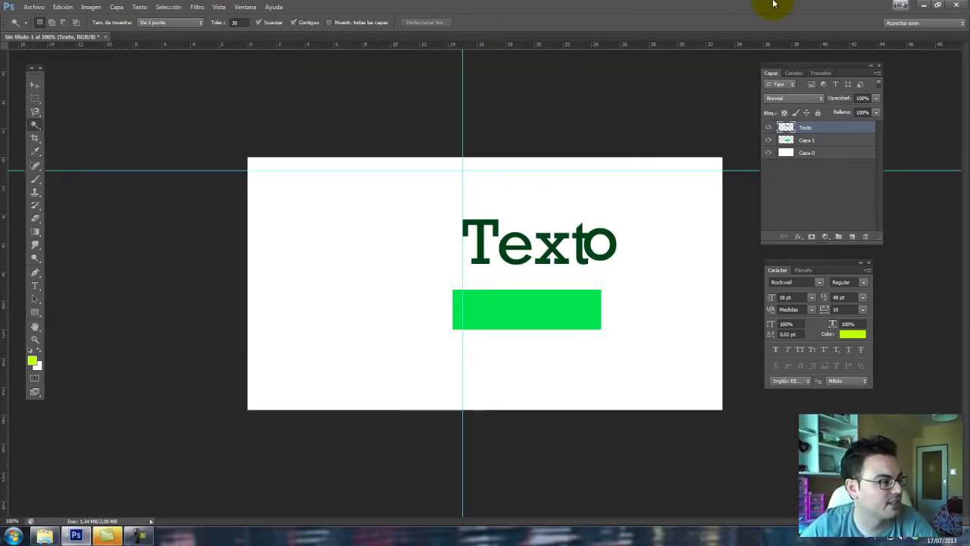
click(35, 140)
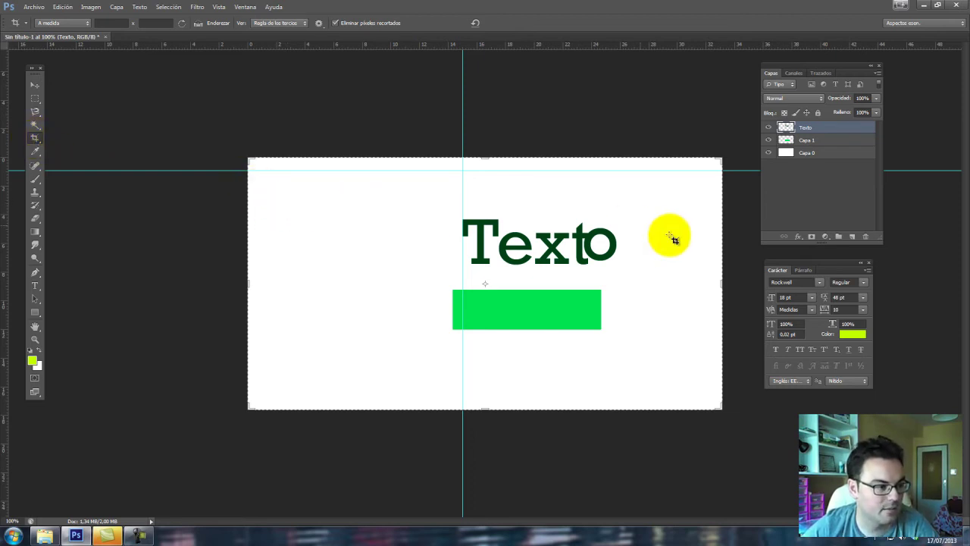
drag(721, 285, 674, 284)
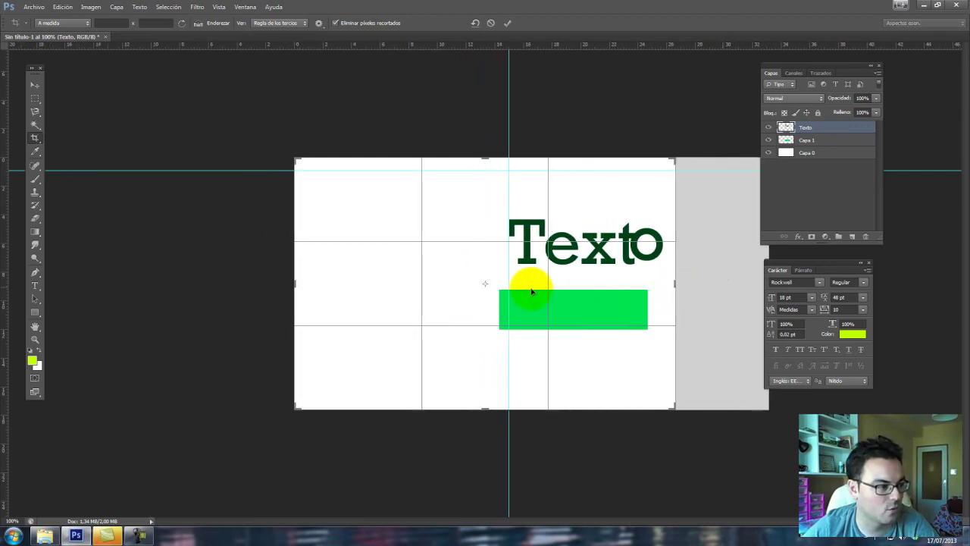
drag(298, 284, 387, 284)
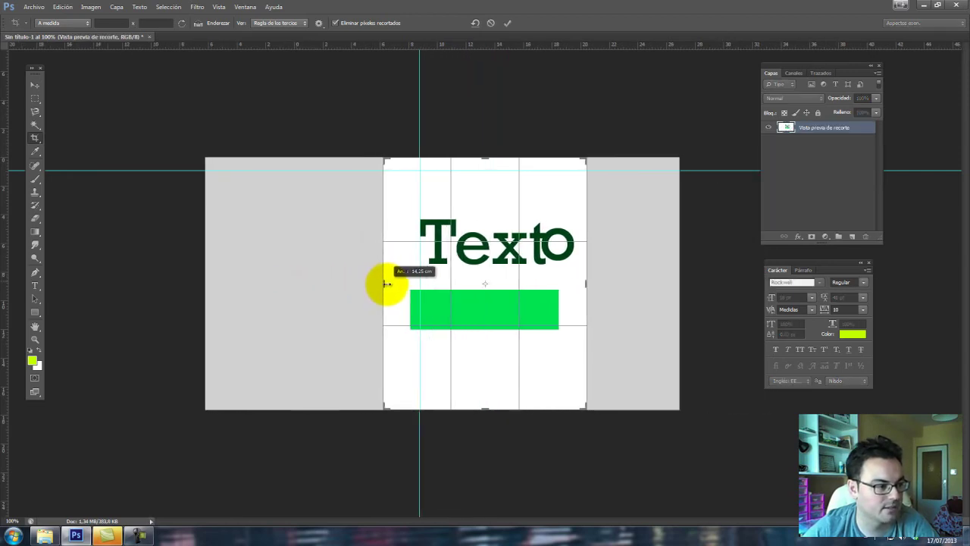
drag(486, 406, 486, 375)
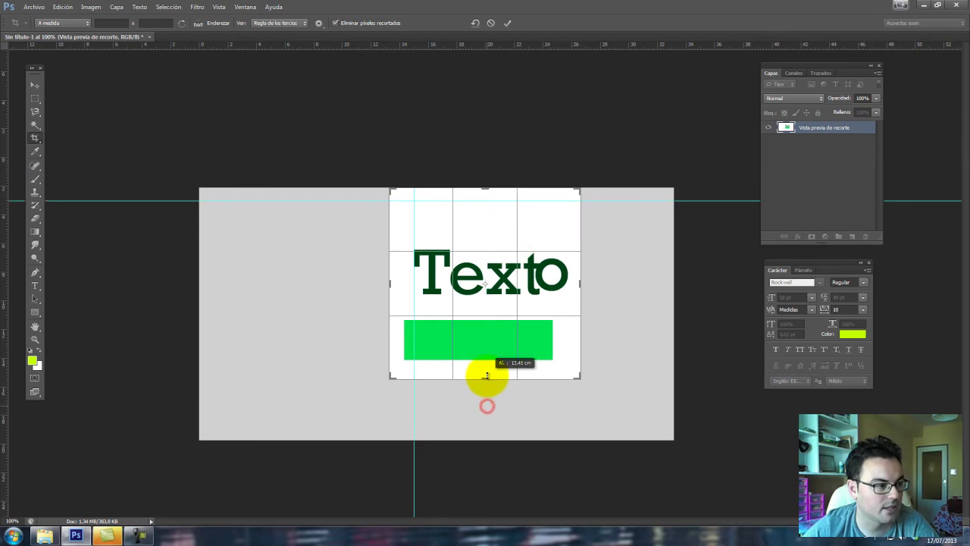
drag(485, 191, 487, 211)
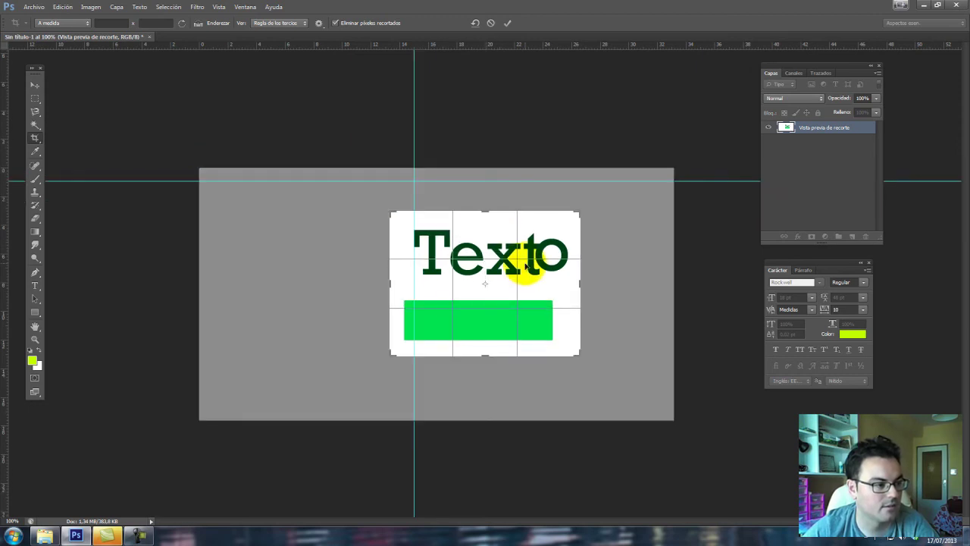
double_click(525, 266)
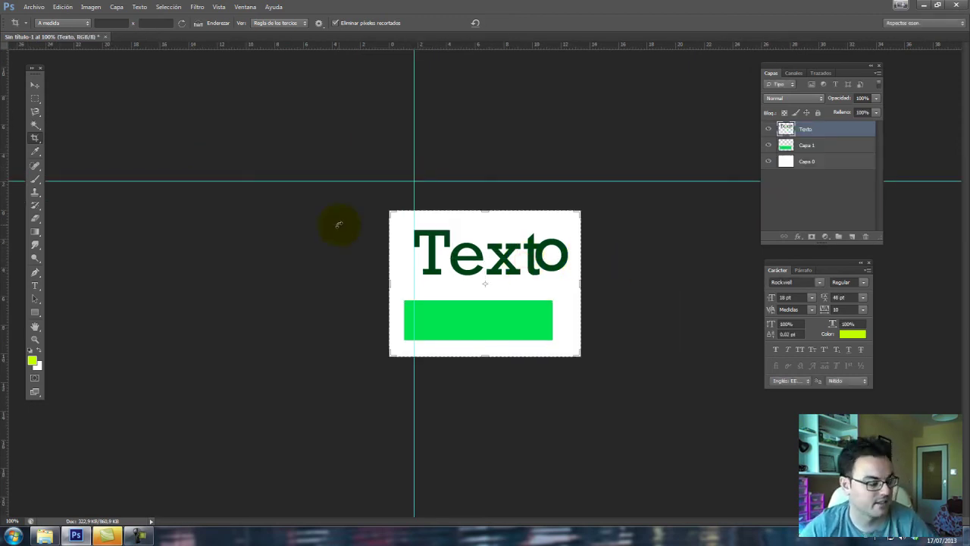
key(ctrl+z)
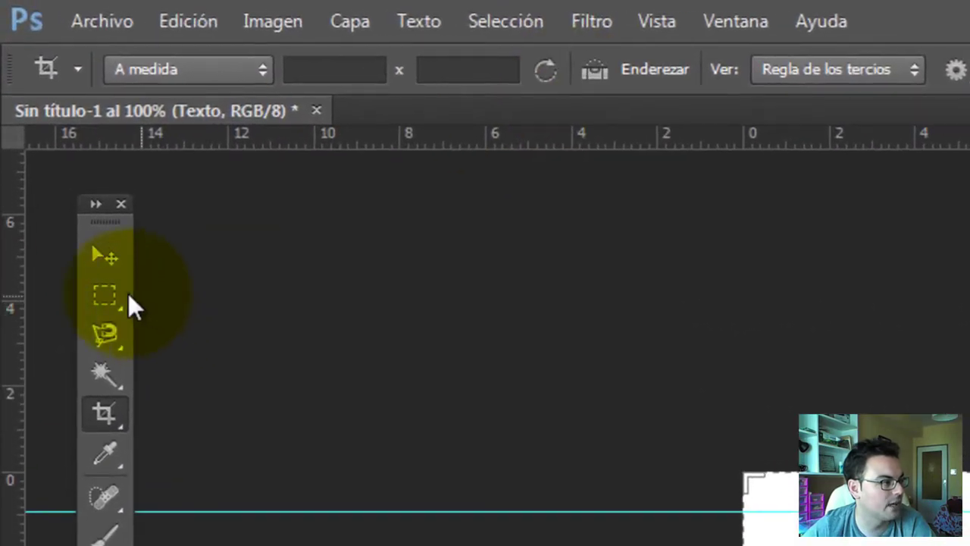
Step: Crop the canvas to 600 × 400 px framing the Texto heading and green bar
click(34, 85)
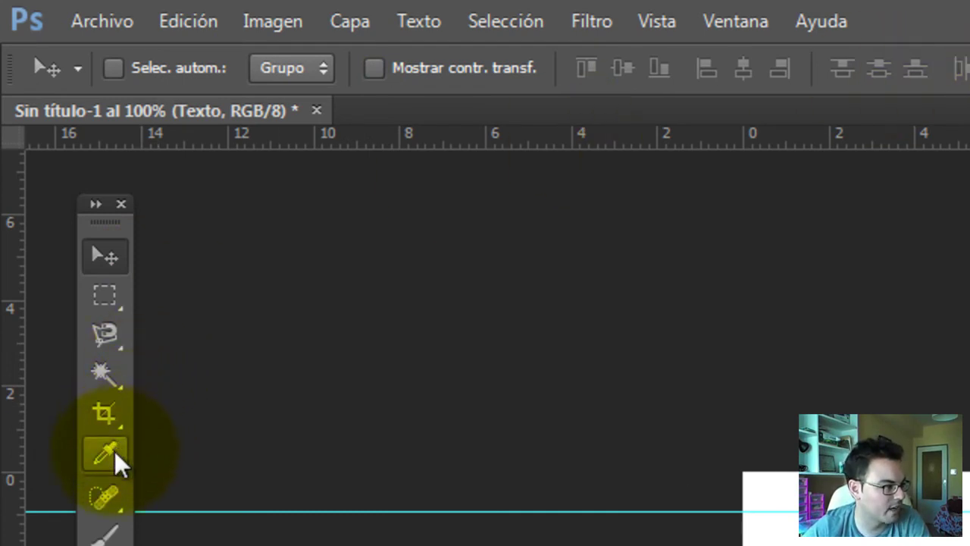
click(115, 408)
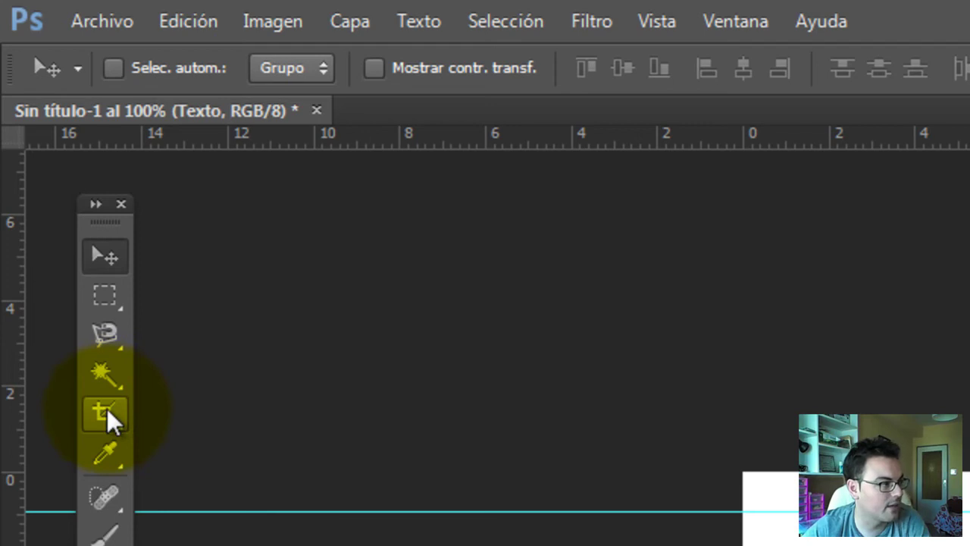
click(107, 408)
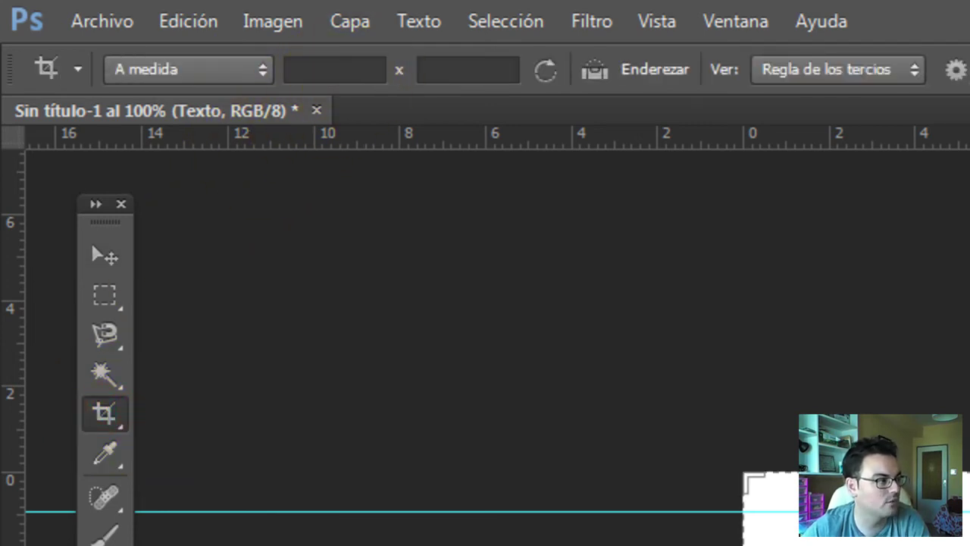
click(307, 70)
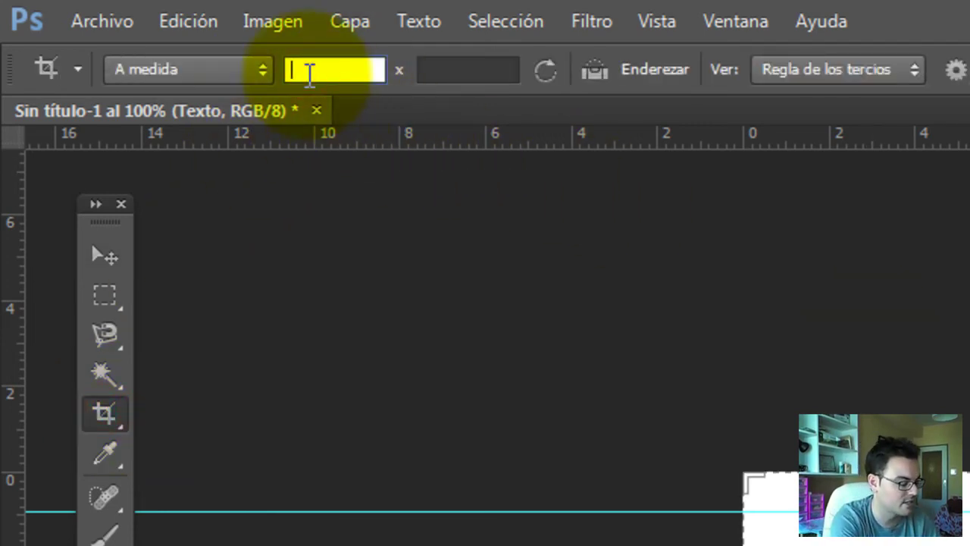
text(600)
key(Tab)
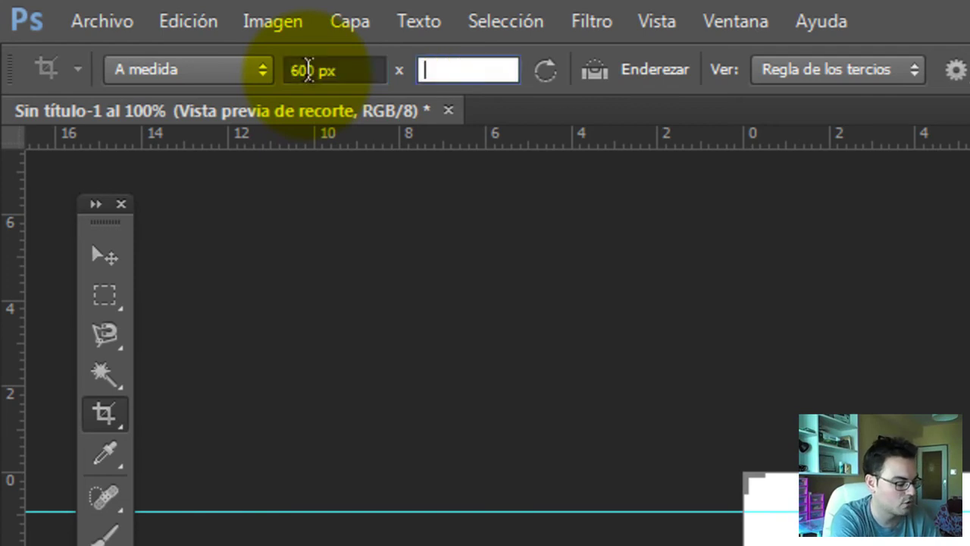
text(400px)
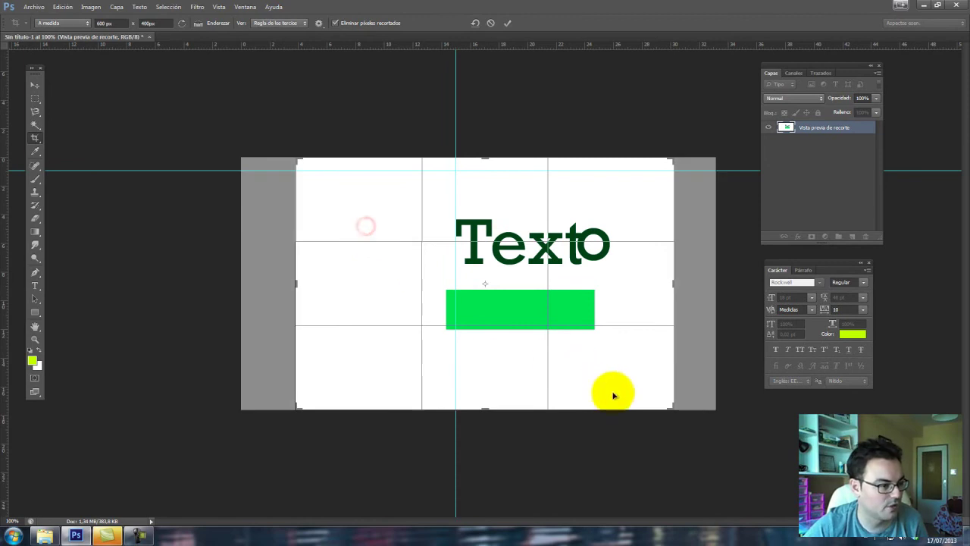
mouse_move(672, 407)
mouse_down()
mouse_move(590, 355)
mouse_move(622, 372)
mouse_up()
mouse_move(444, 245)
mouse_down()
mouse_move(427, 234)
mouse_move(405, 240)
mouse_up()
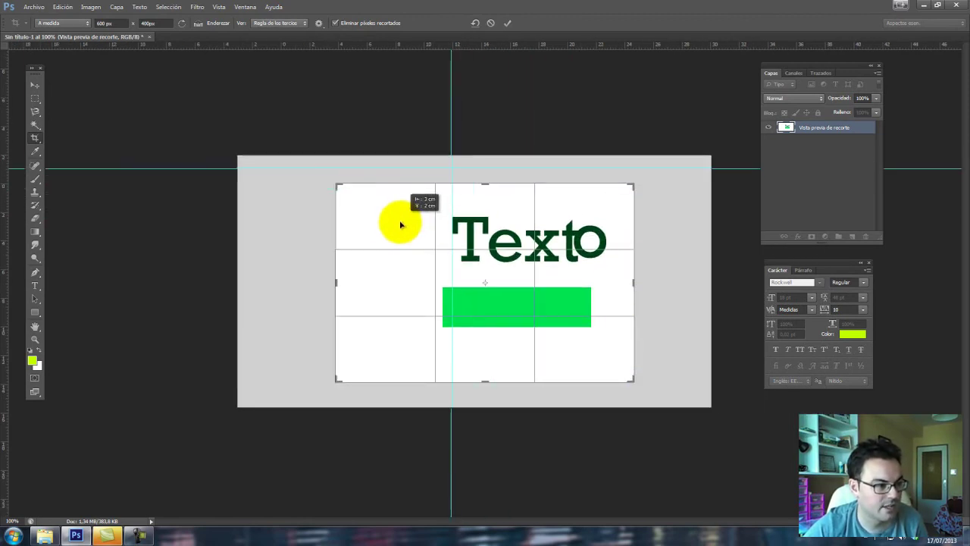
double_click(395, 220)
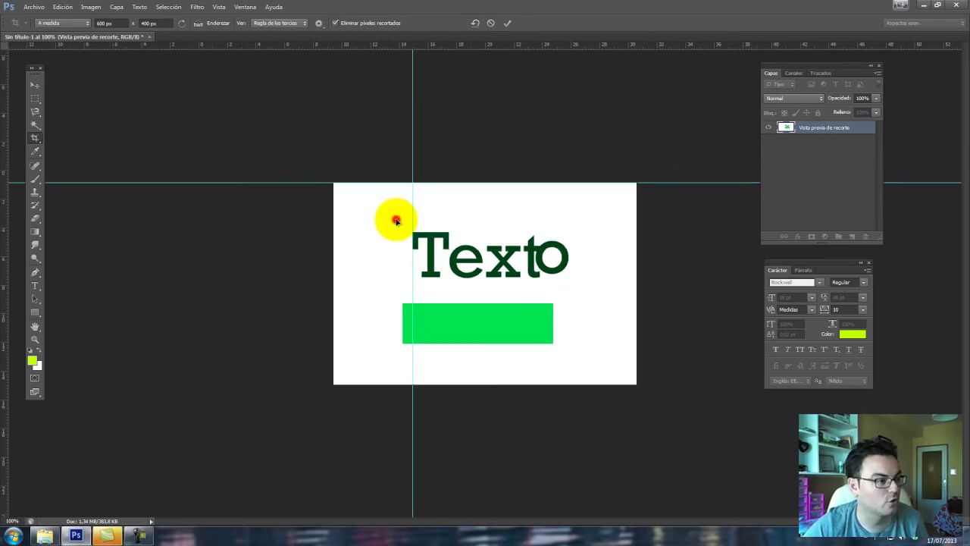
Step: Verify the 600 × 400 px size in Tamaño de imagen, closing without changes
click(91, 7)
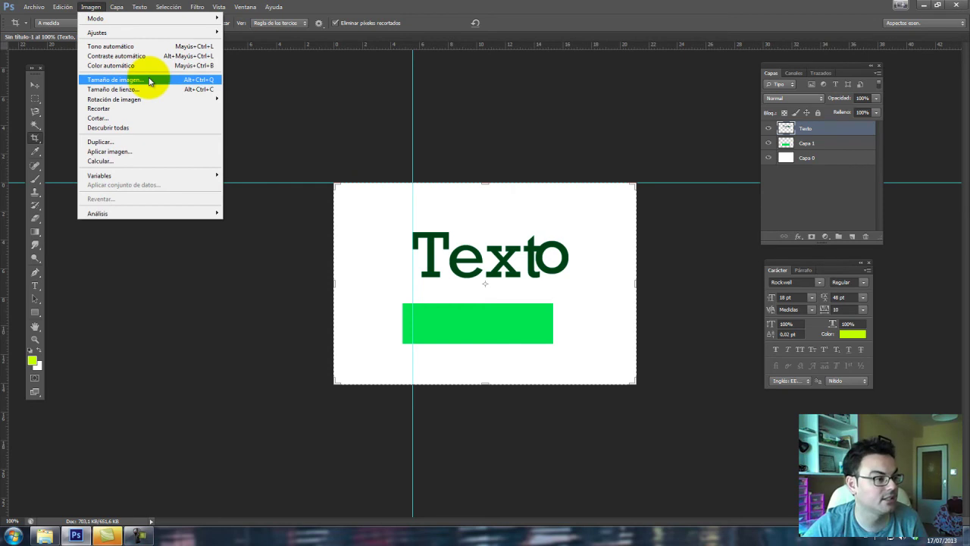
click(149, 81)
double_click(402, 160)
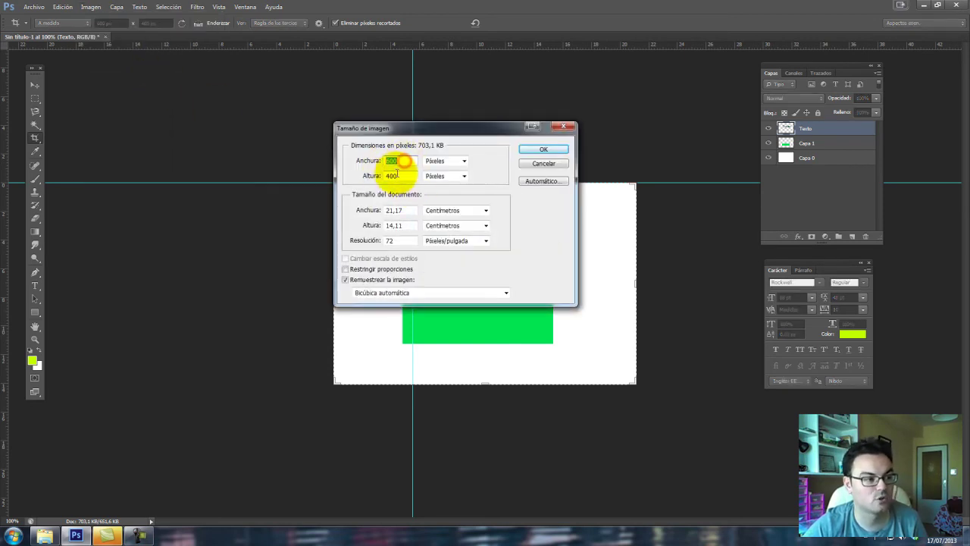
click(542, 163)
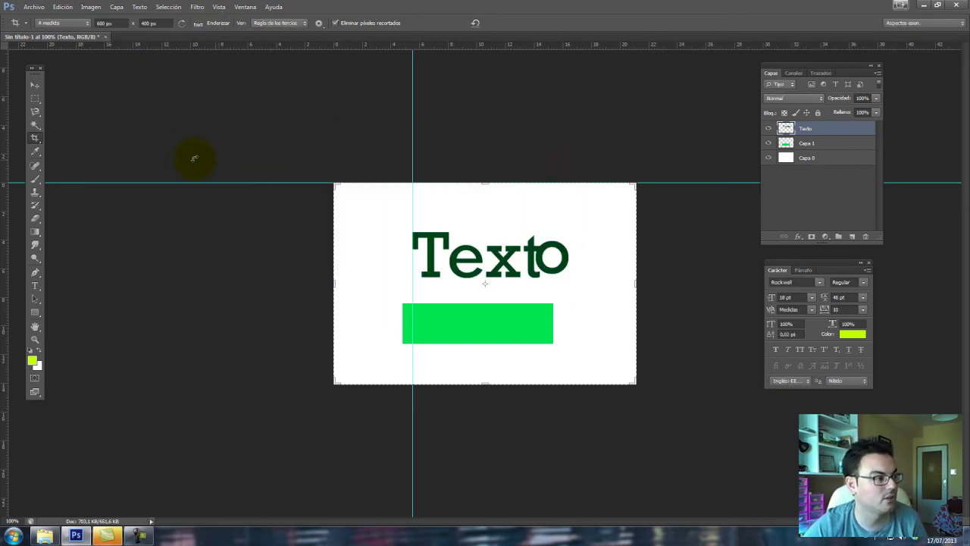
Step: Select the Magic Wand, confirm its Tolerance of 30, then switch to the Eyedropper tool
click(33, 127)
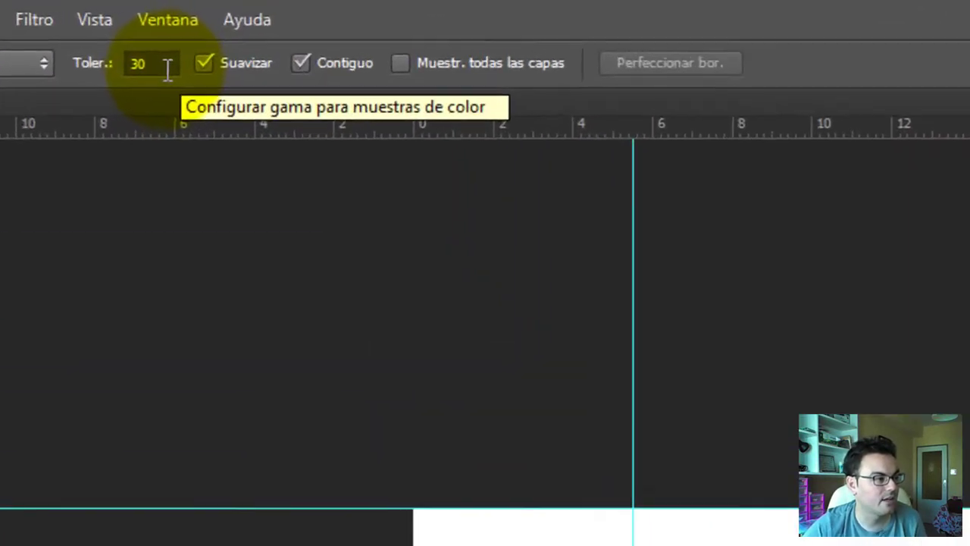
click(245, 24)
drag(157, 70, 104, 82)
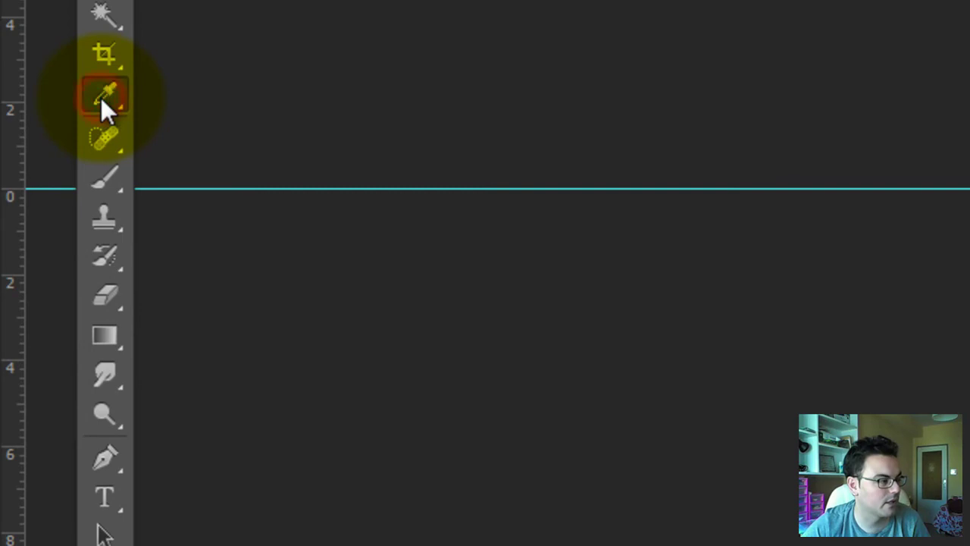
click(102, 101)
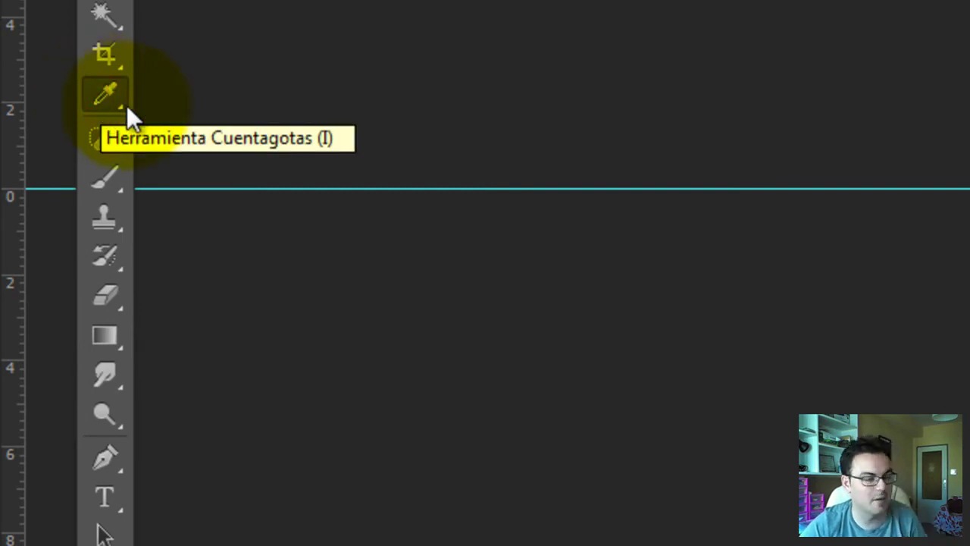
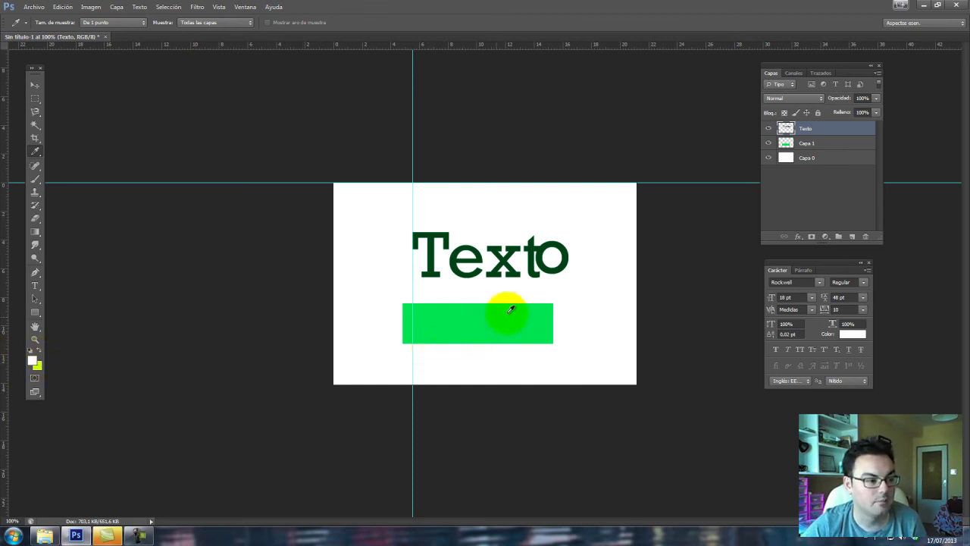
Step: Select the Texto letters from their layer and make the bar's bright green the foreground colour
click(534, 310)
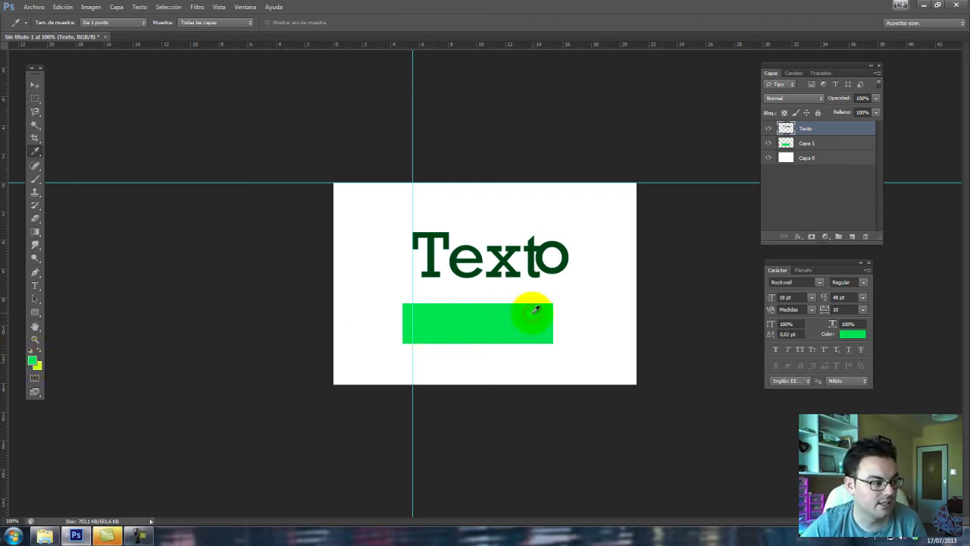
click(34, 363)
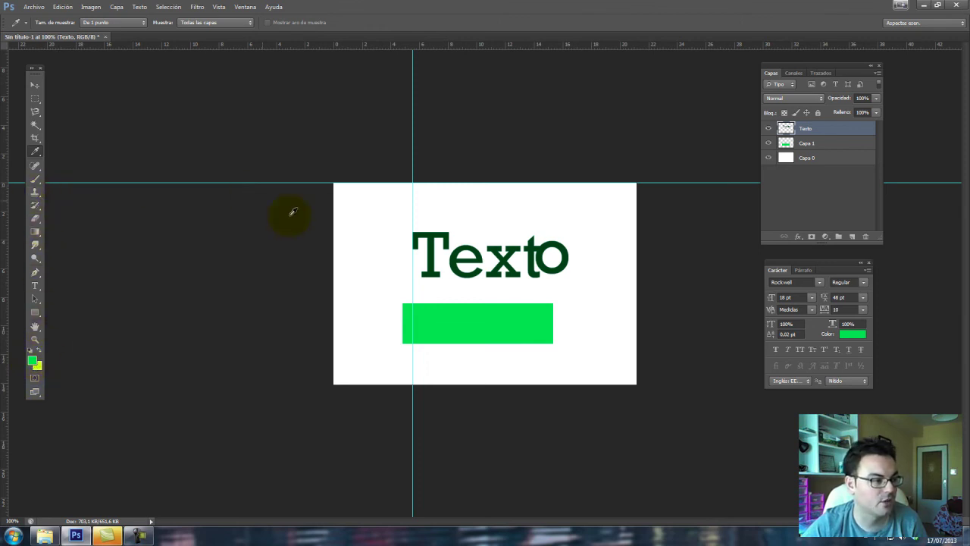
ctrl+click(809, 131)
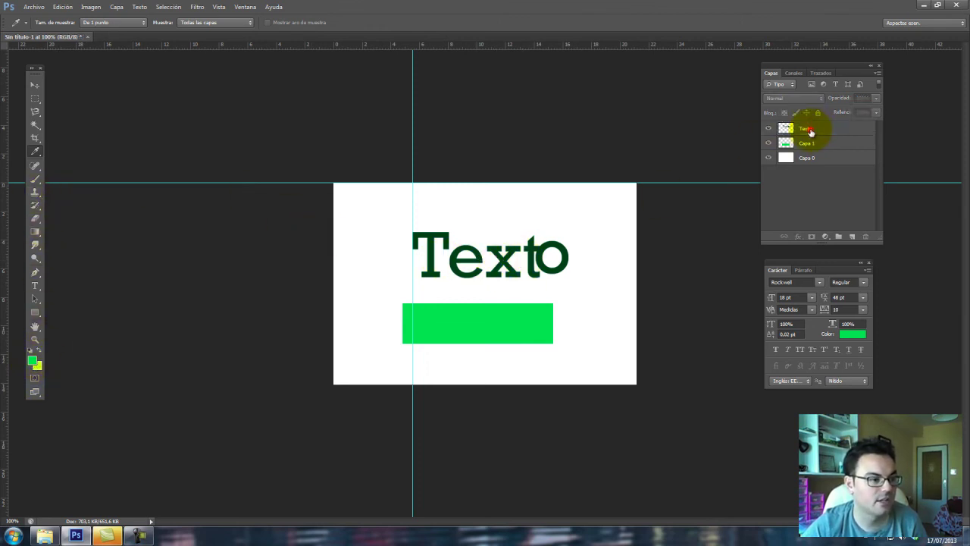
click(805, 129)
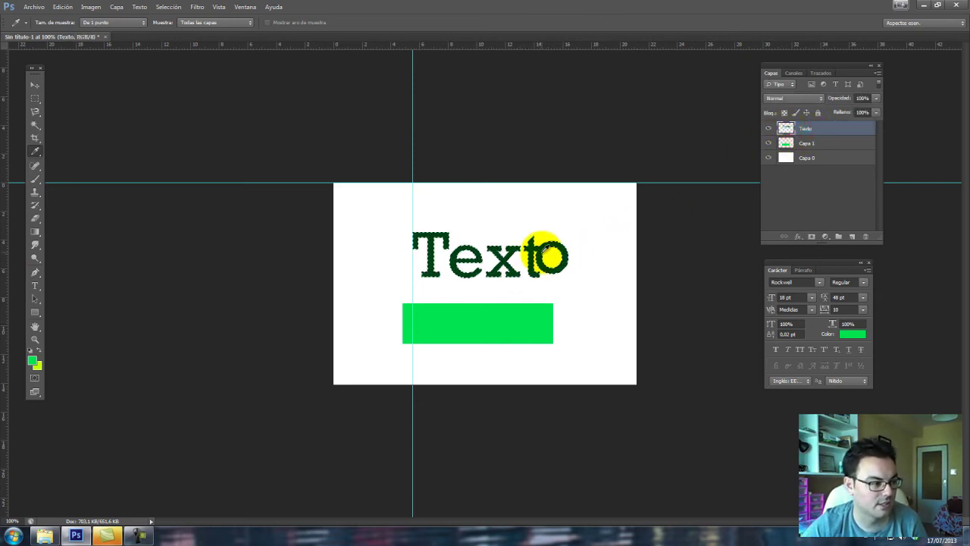
click(30, 350)
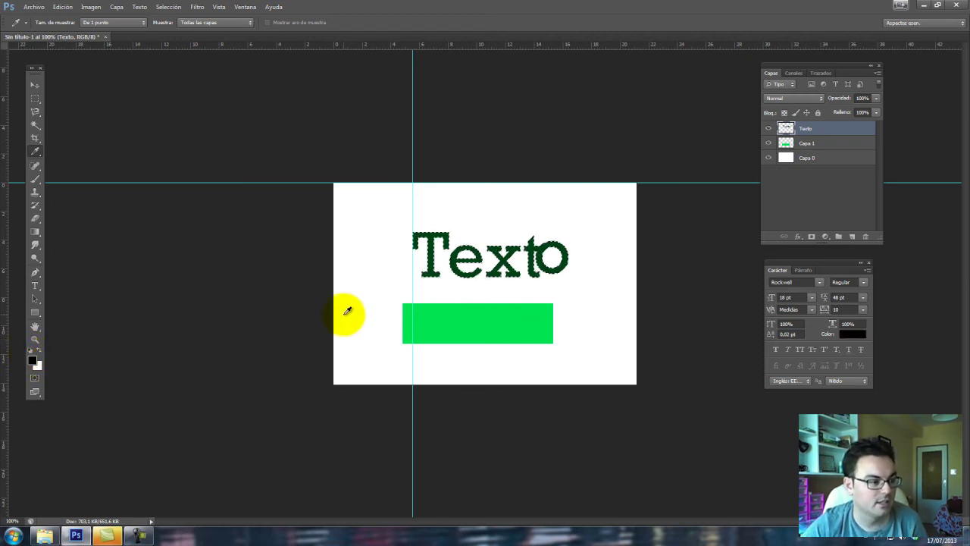
click(475, 314)
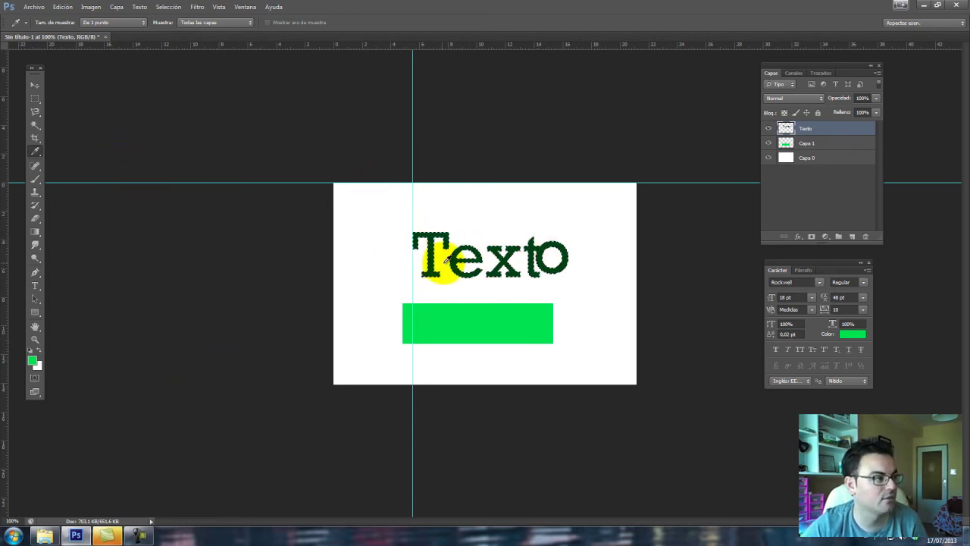
Step: Fill the Texto selection with Color frontal via Edición > Rellenar, then cancel the Color Picker
click(64, 6)
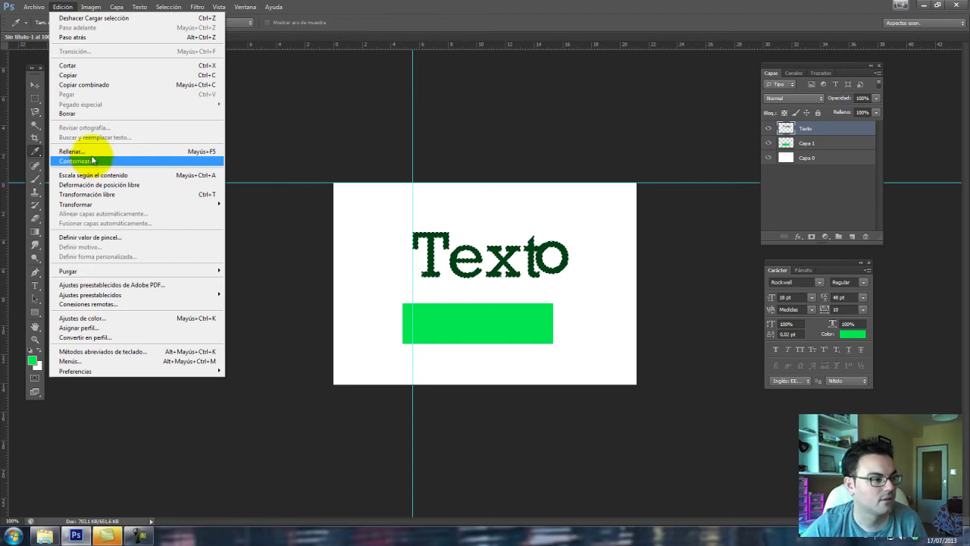
click(73, 151)
click(533, 166)
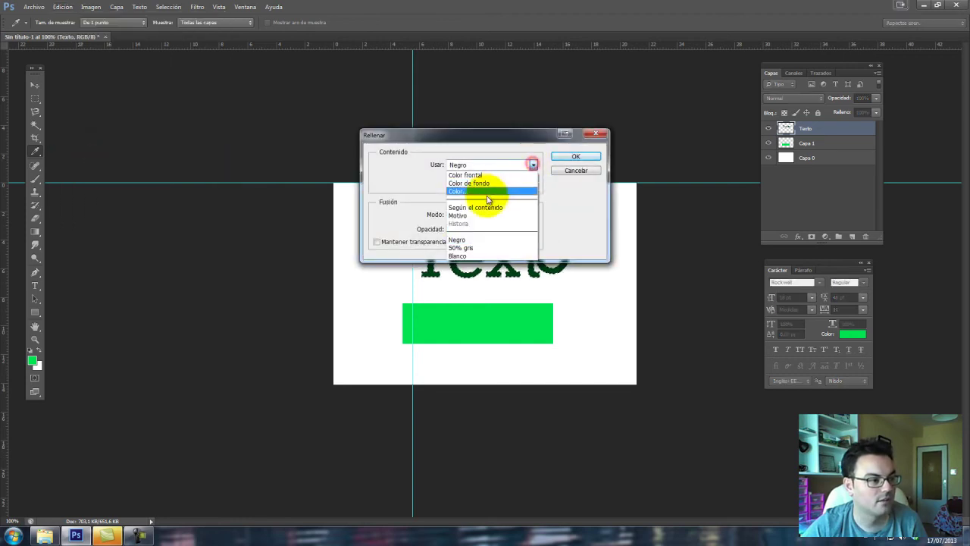
click(485, 175)
click(578, 157)
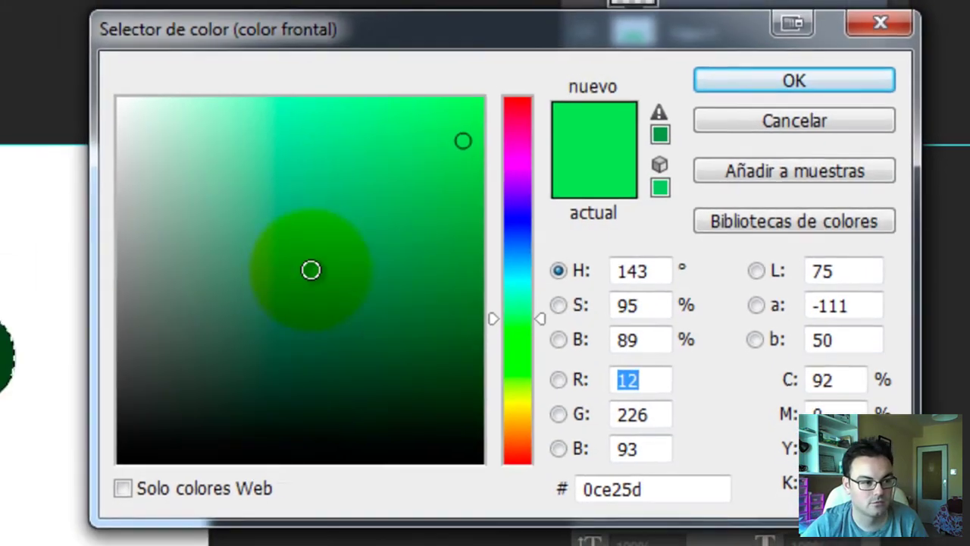
click(716, 202)
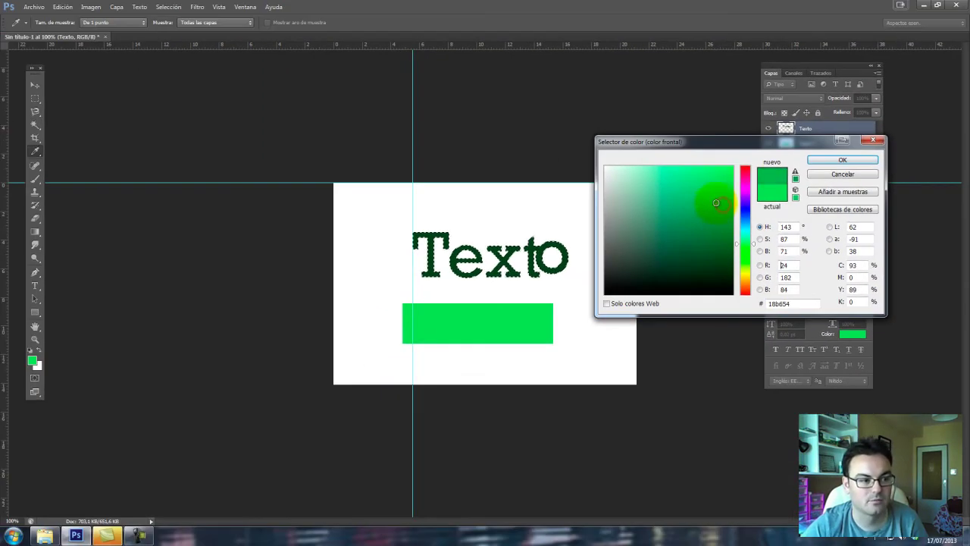
click(850, 174)
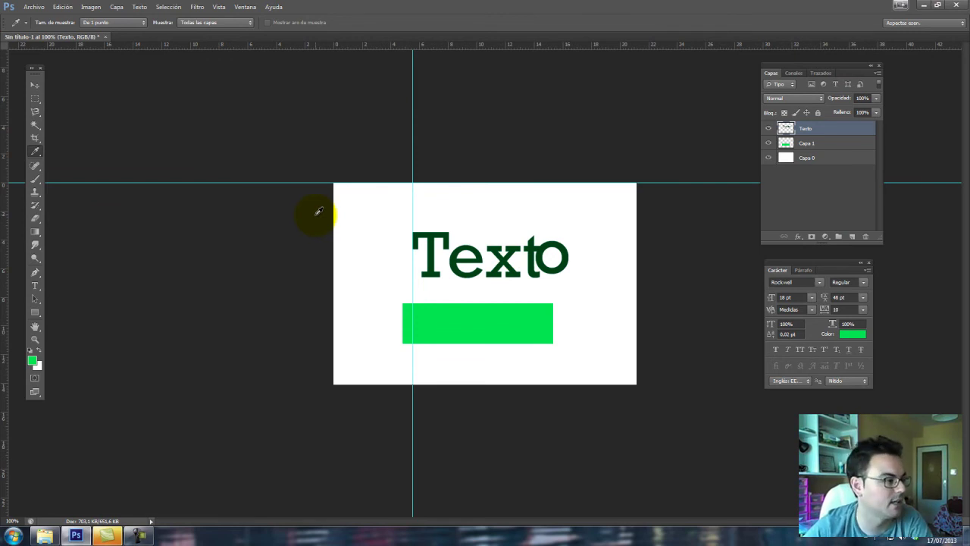
click(35, 166)
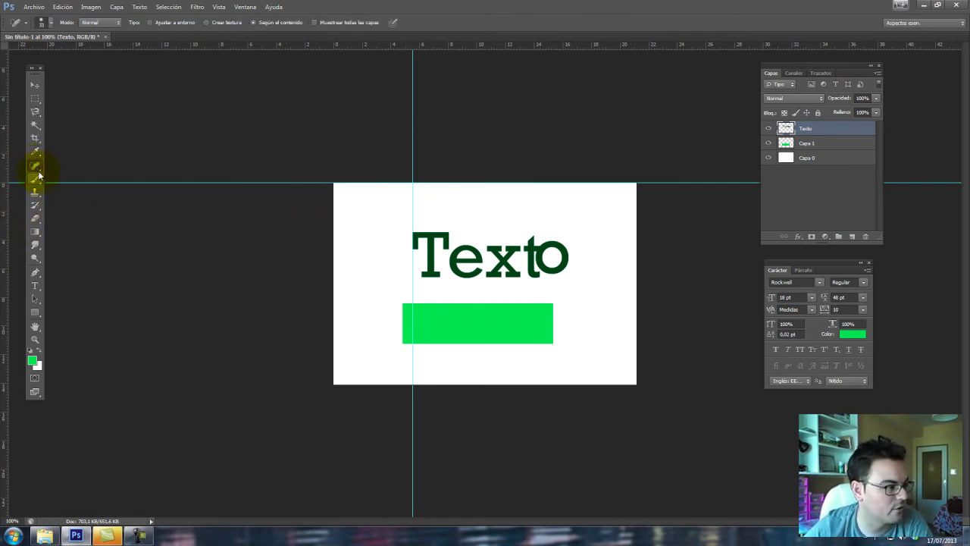
click(38, 196)
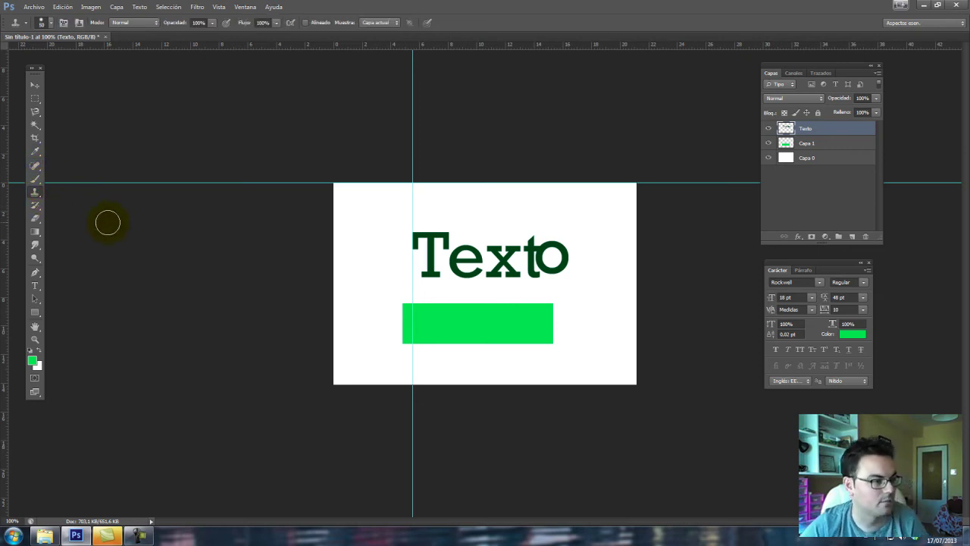
alt+click(543, 246)
mouse_move(458, 216)
mouse_down()
mouse_move(477, 225)
mouse_move(533, 215)
mouse_move(610, 244)
mouse_up()
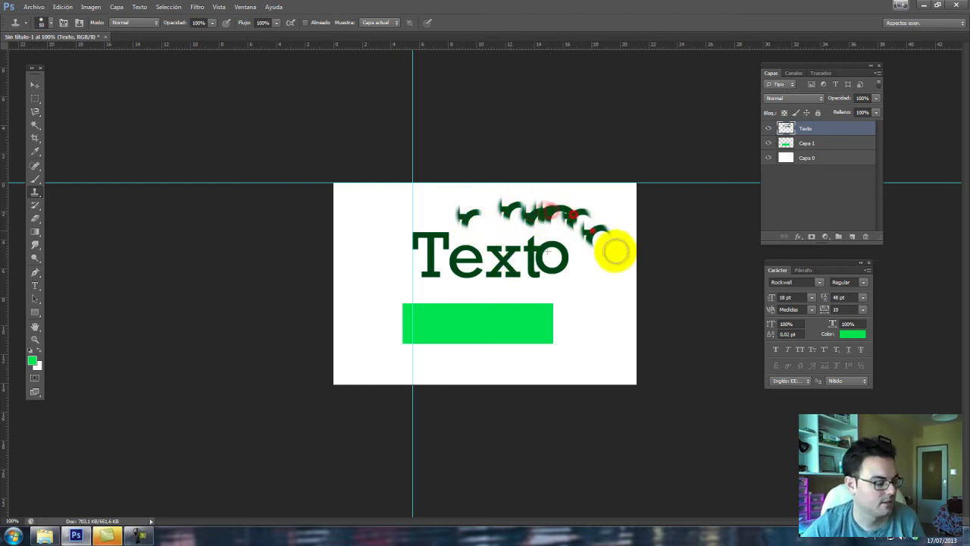
key(ctrl+alt+z)
key(ctrl+alt+z)
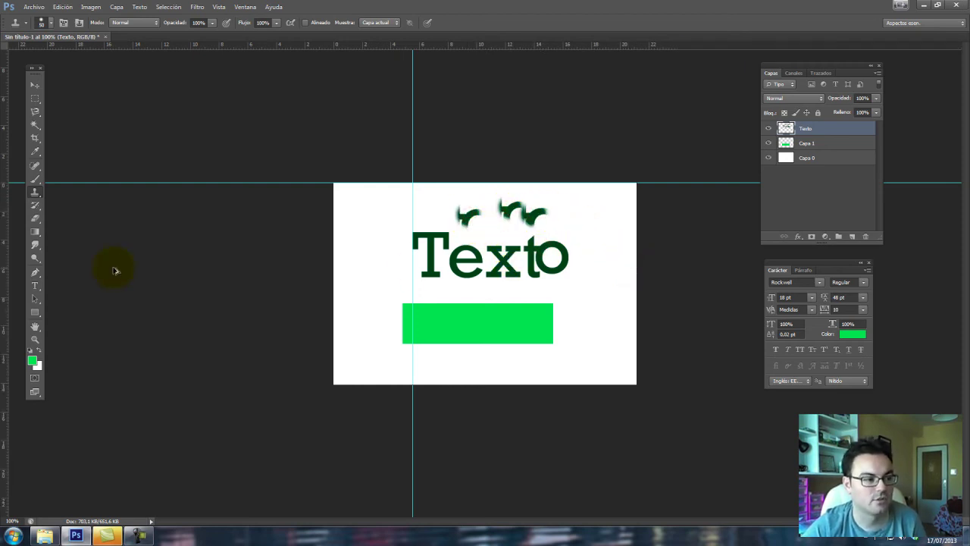
key(ctrl+alt+z)
key(ctrl+alt+z)
key(ctrl+alt+z)
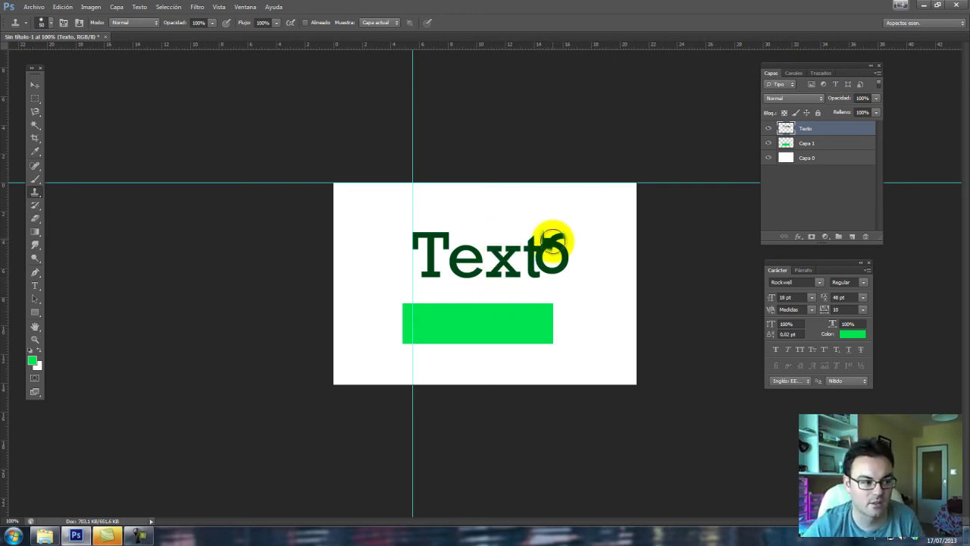
alt+click(504, 224)
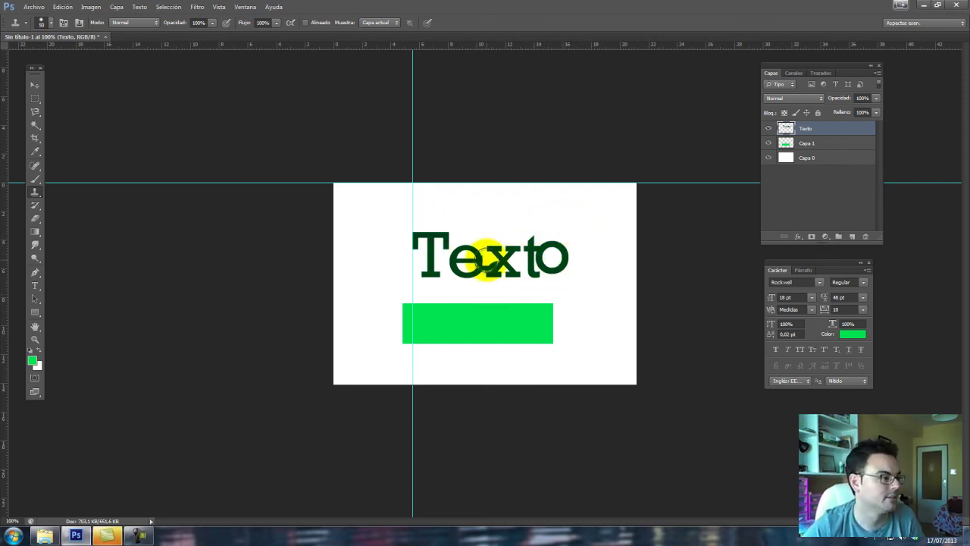
Step: Add new layer Capa 2 and draw a green-to-transparent gradient across the canvas
click(35, 231)
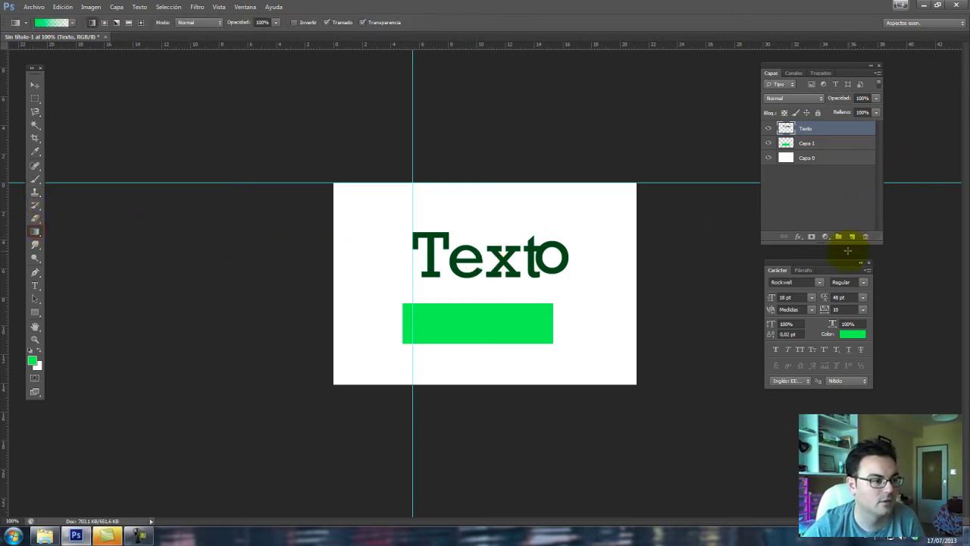
click(852, 238)
drag(355, 213, 549, 316)
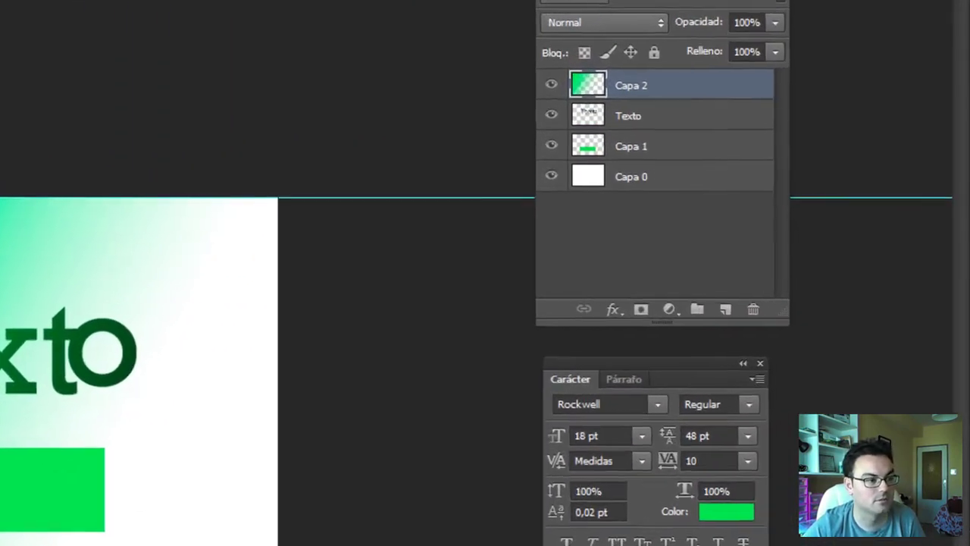
Step: Draw a diagonal Cobre copper gradient, then undo both gradients
click(51, 22)
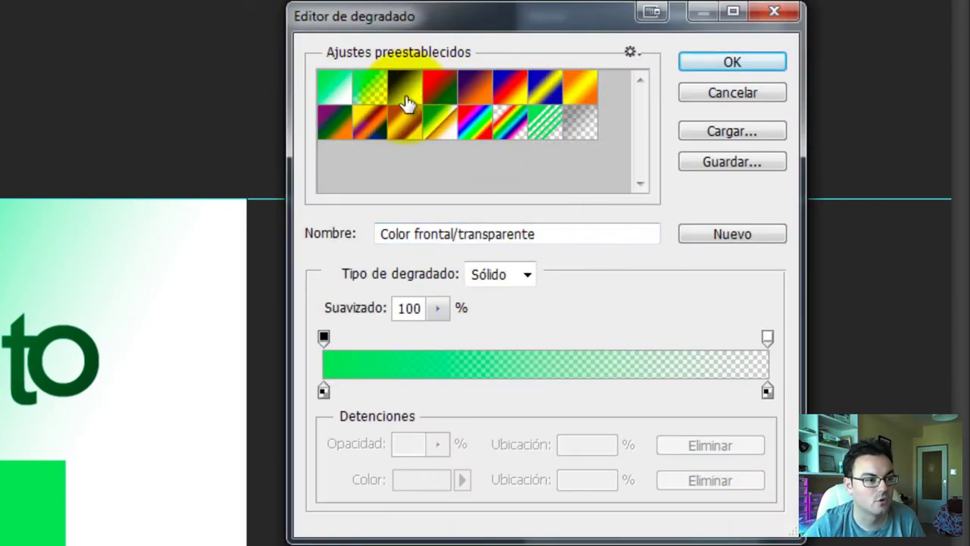
click(407, 124)
click(772, 79)
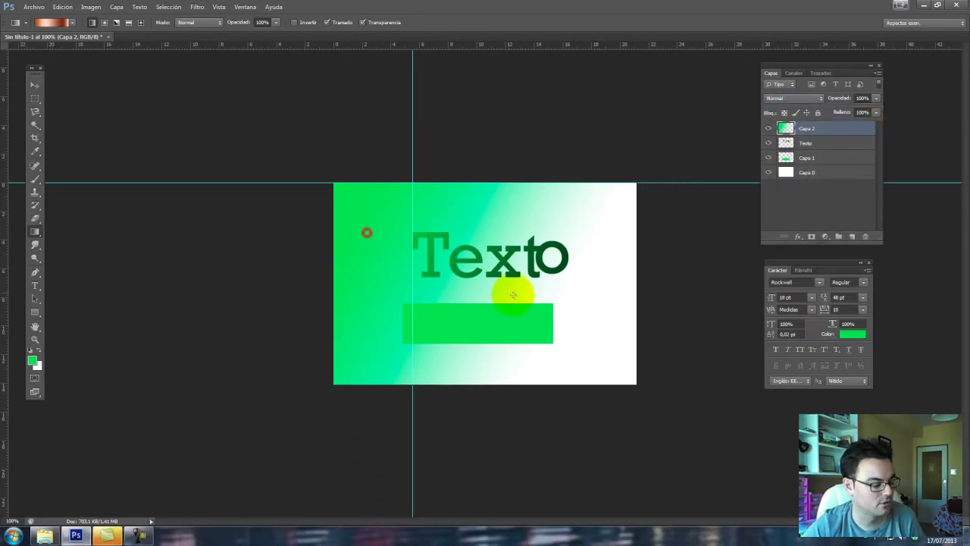
drag(368, 232, 510, 288)
key(ctrl+z)
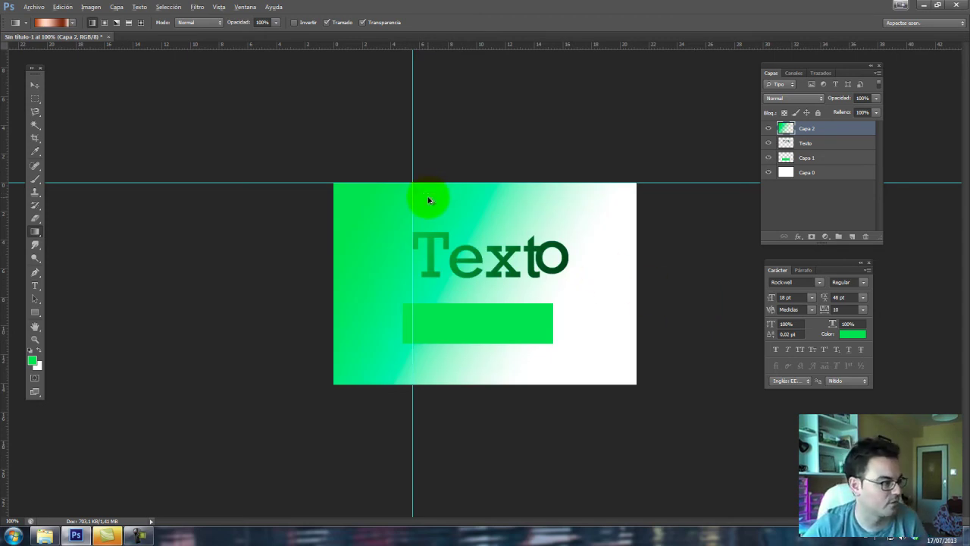
key(ctrl+alt+z)
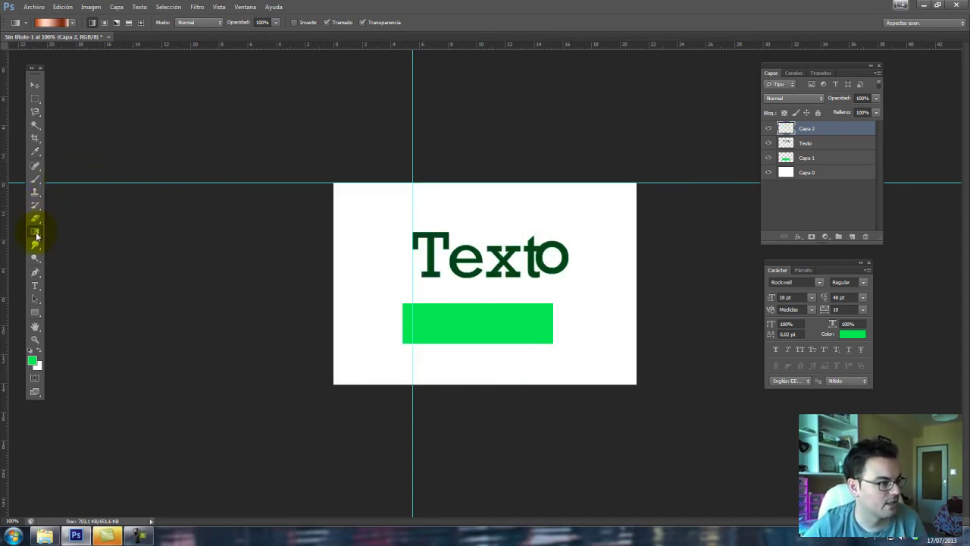
Step: On the Texto layer, smudge the 'to' rightwards, undo it, and pick the toning tools
click(35, 244)
click(438, 228)
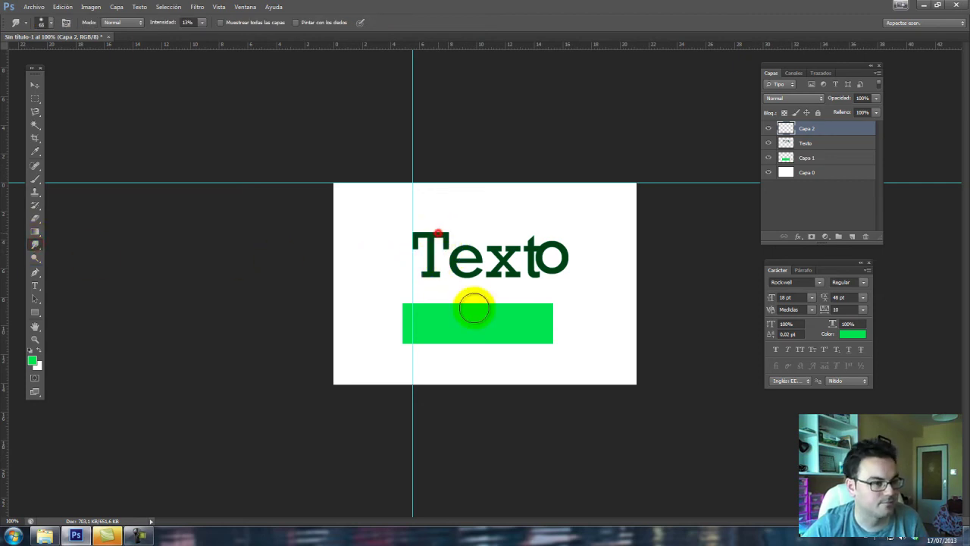
click(804, 142)
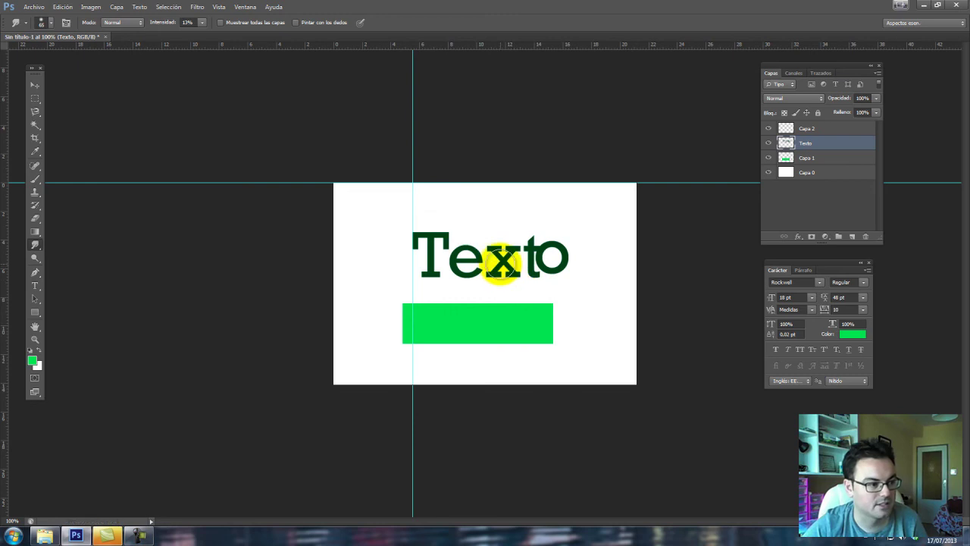
drag(493, 264, 624, 293)
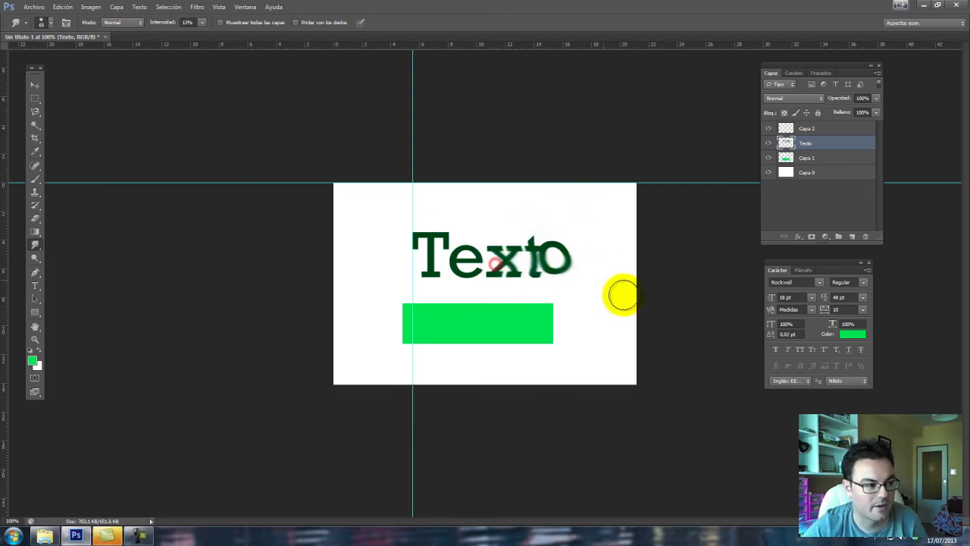
key(ctrl+z)
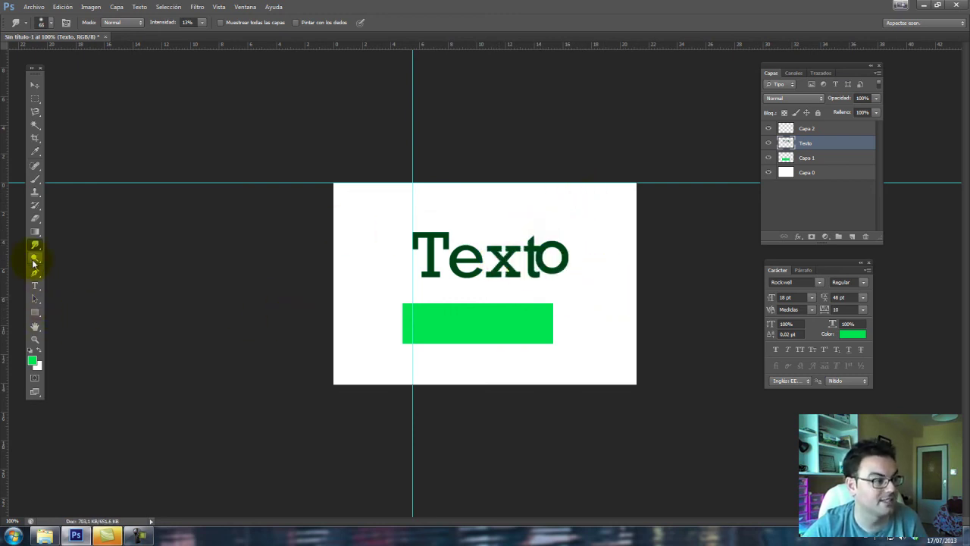
click(35, 258)
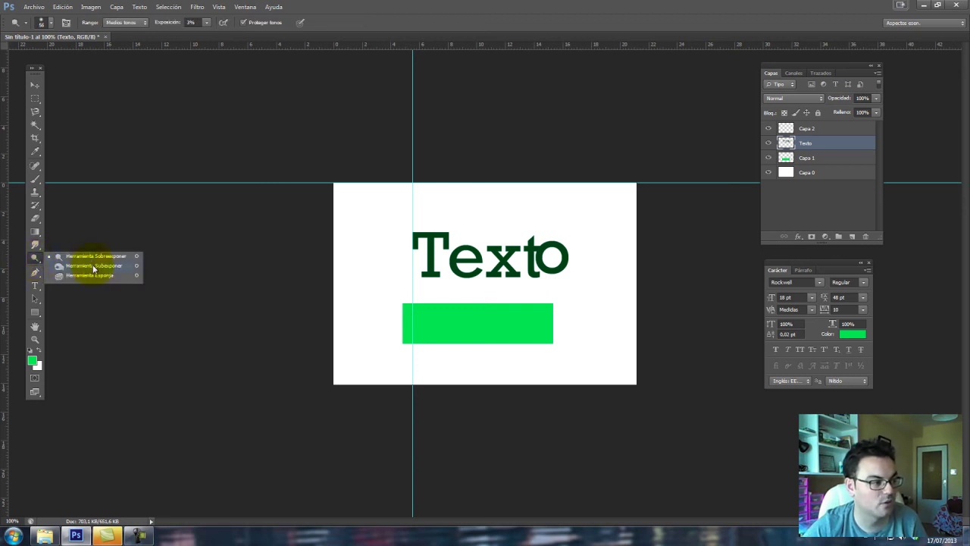
Step: Dodge the top of the T and the e with raised exposure
click(93, 258)
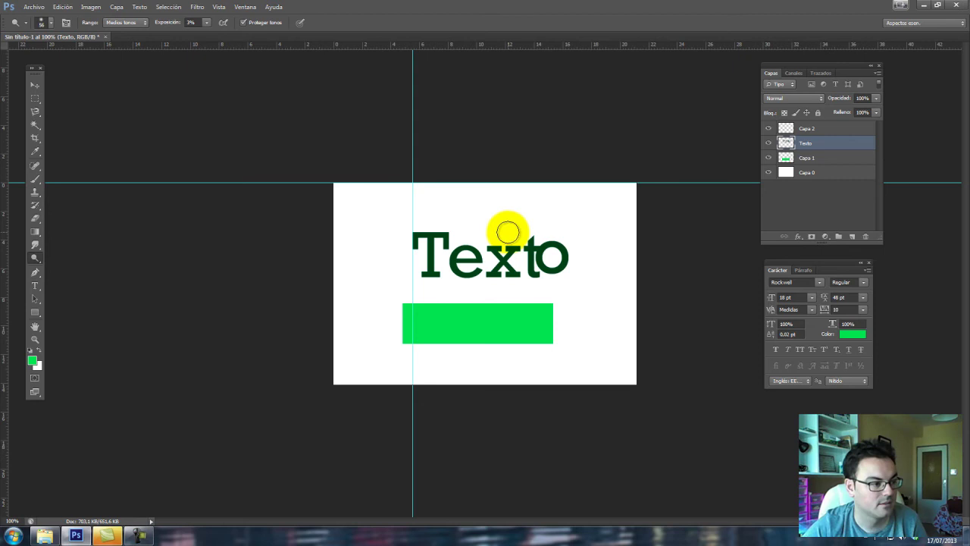
drag(434, 216, 530, 303)
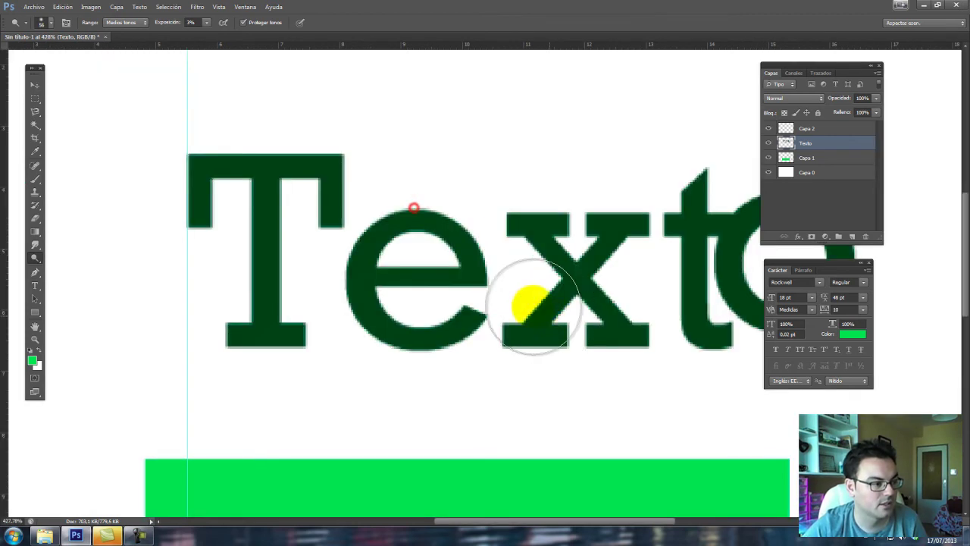
right_click(508, 292)
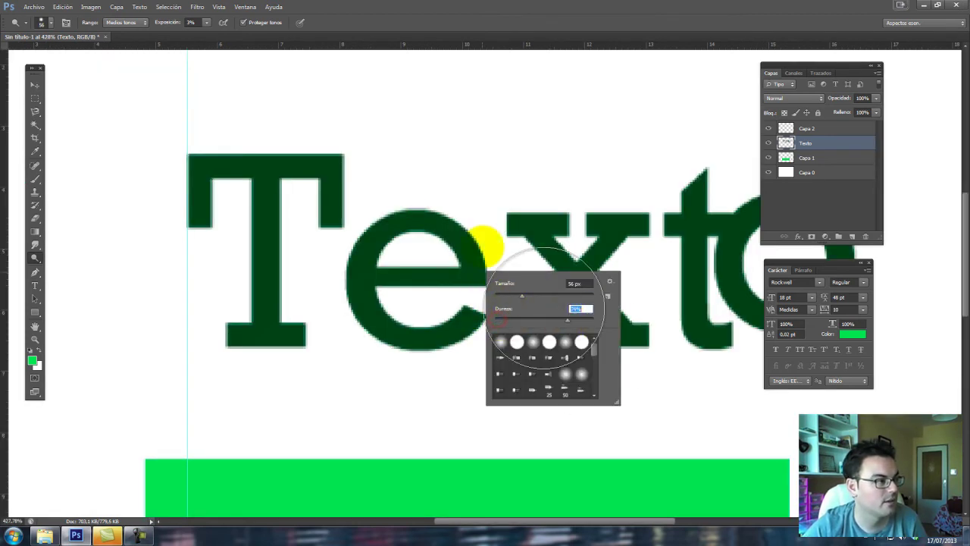
click(206, 22)
drag(209, 34, 227, 40)
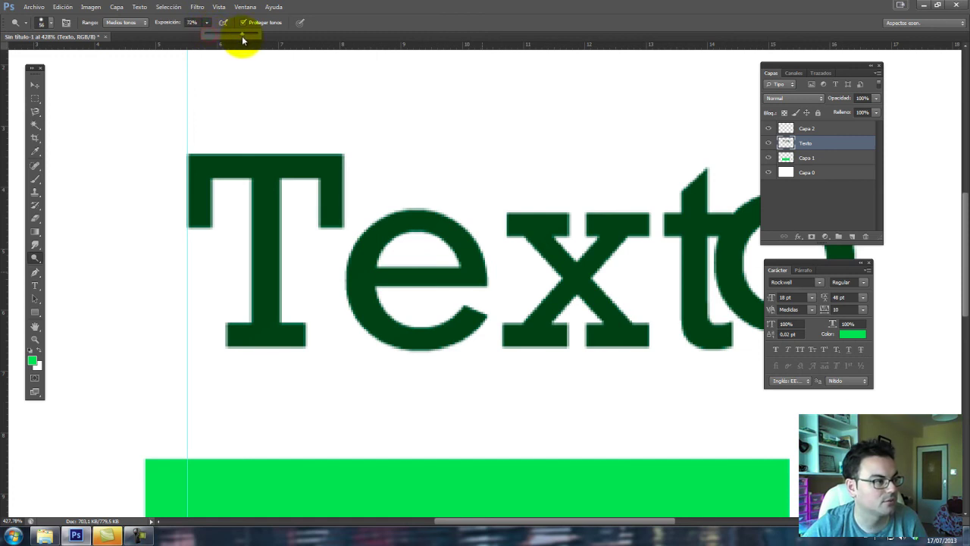
mouse_move(350, 153)
mouse_down()
mouse_move(470, 322)
mouse_move(454, 324)
mouse_up()
click(34, 257)
Step: Darken the x with Burn tool strokes
click(68, 265)
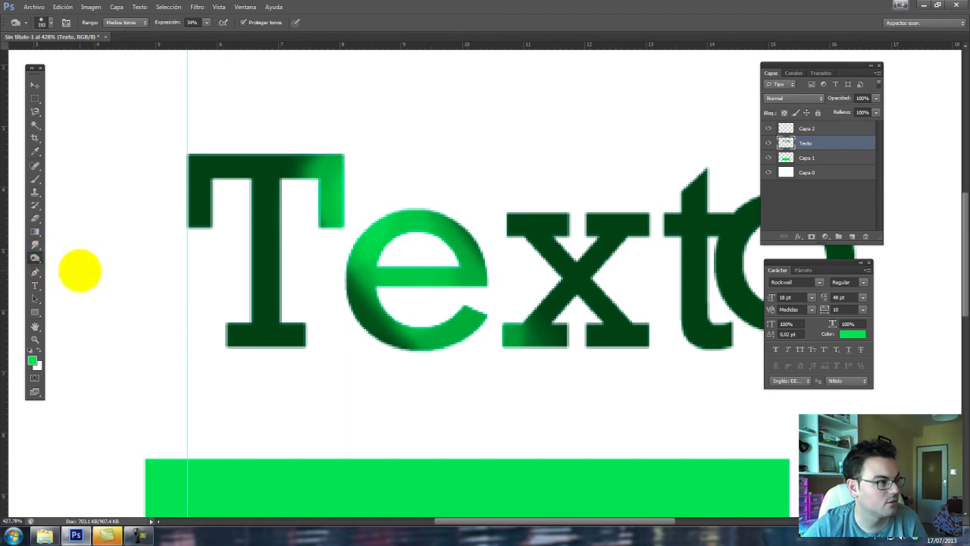
click(204, 22)
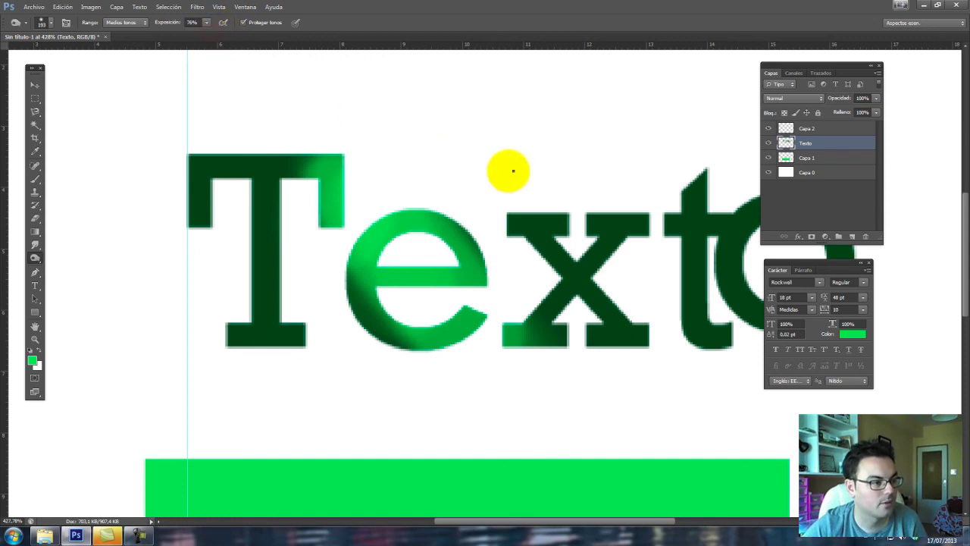
right_click(509, 168)
mouse_move(580, 190)
mouse_down()
mouse_move(470, 270)
mouse_move(335, 325)
mouse_move(459, 174)
mouse_move(320, 353)
mouse_move(498, 170)
mouse_up()
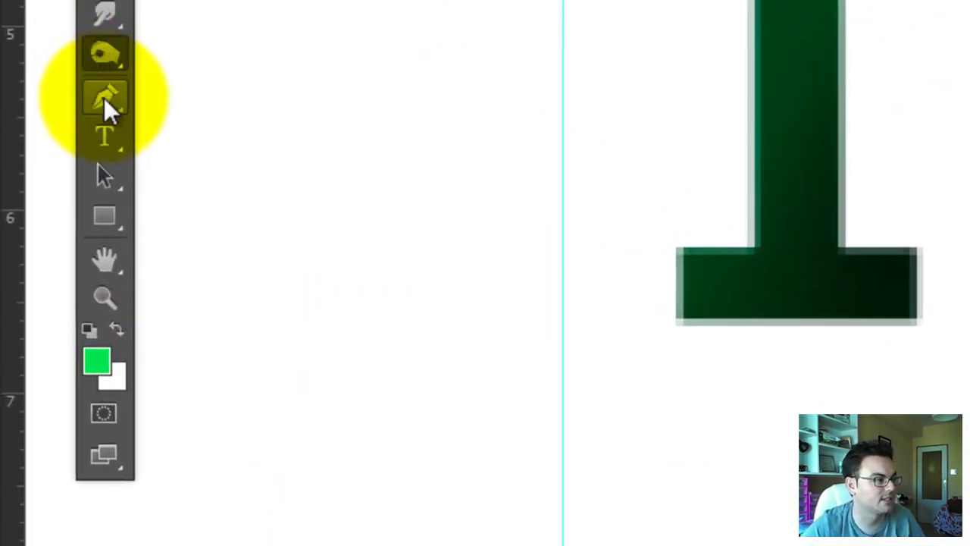
click(105, 97)
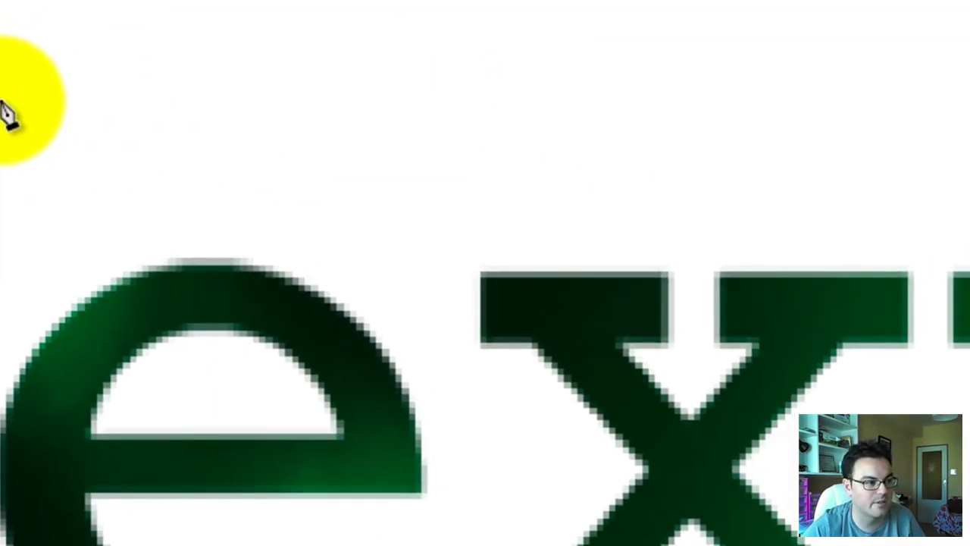
Step: Draw a closed curved pen path looping around the top of the 'Tex' letters
drag(479, 96, 667, 201)
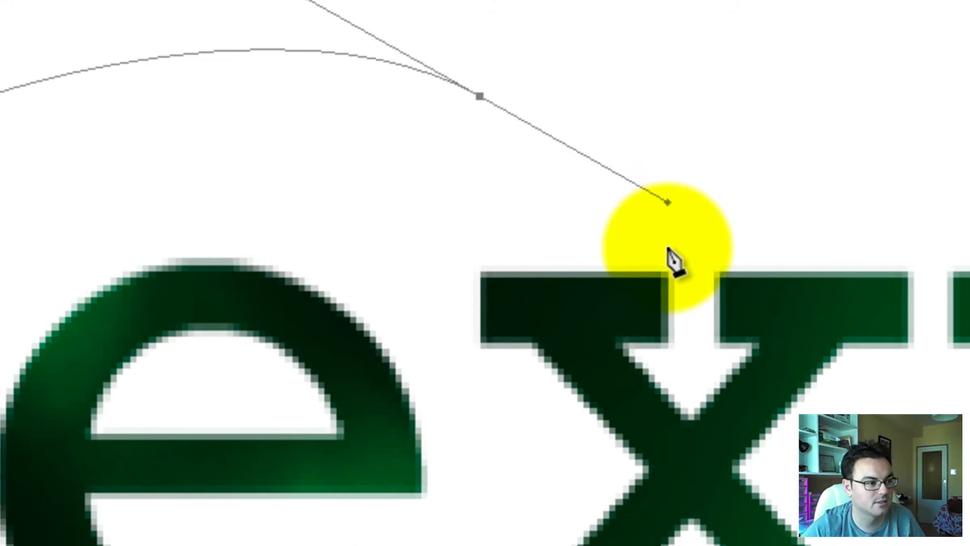
drag(656, 324, 636, 405)
drag(686, 444, 454, 448)
drag(368, 401, 265, 340)
mouse_move(188, 291)
mouse_down()
mouse_move(100, 203)
mouse_move(106, 106)
mouse_up()
click(126, 71)
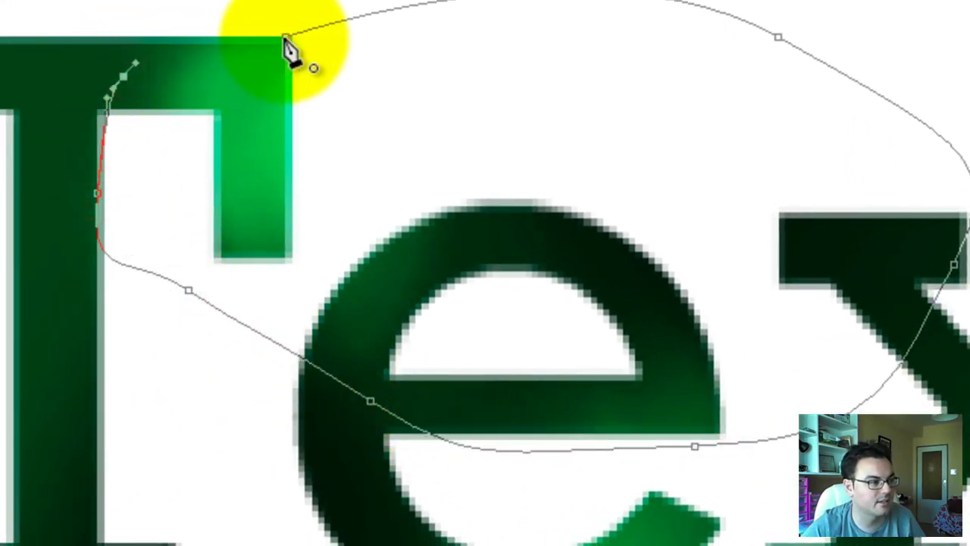
click(285, 36)
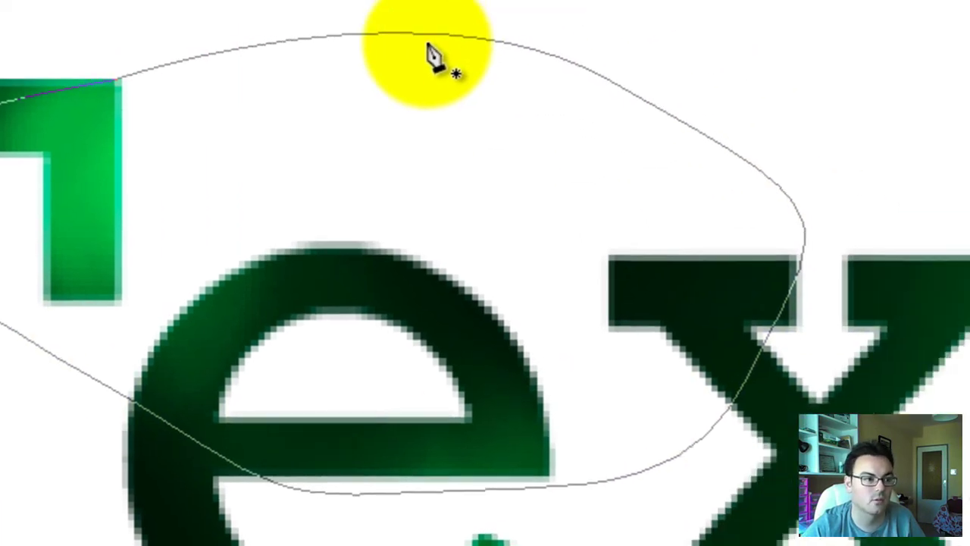
click(528, 97)
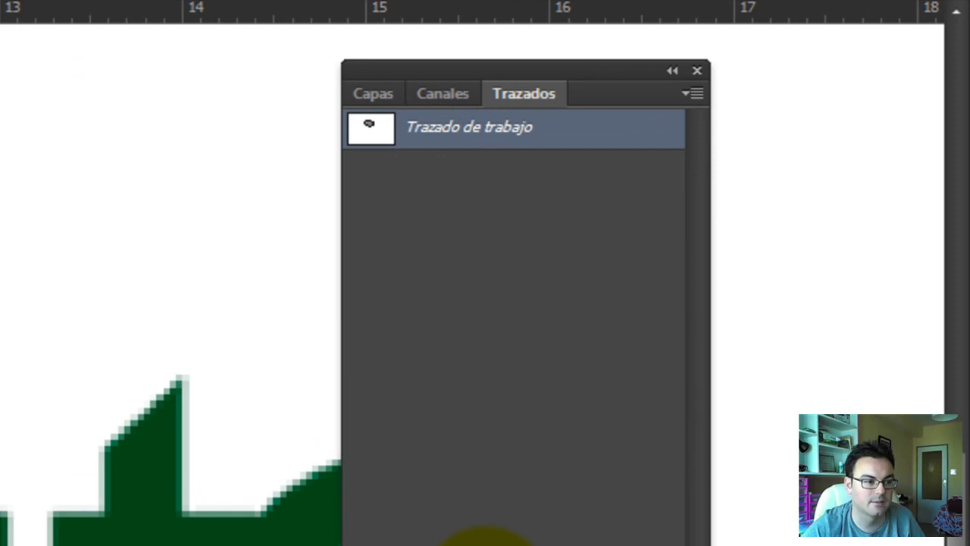
Step: Set blue as foreground, add Capa 3 above Capa 2, and fill the path selection with blue
click(485, 539)
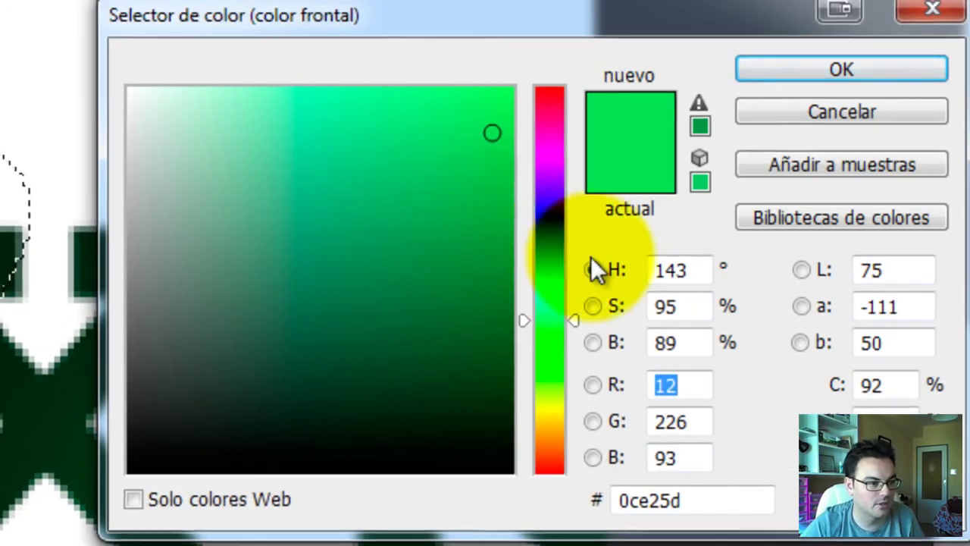
click(646, 216)
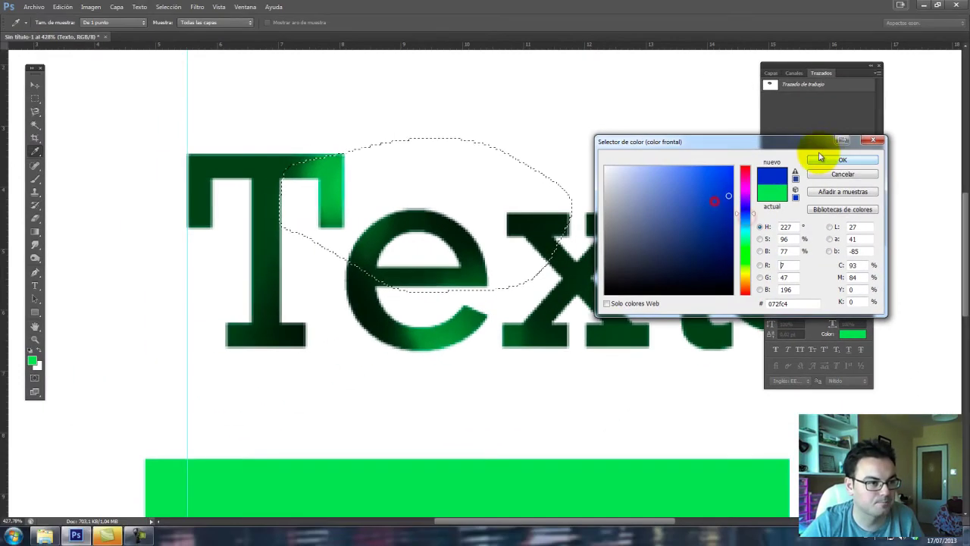
click(823, 158)
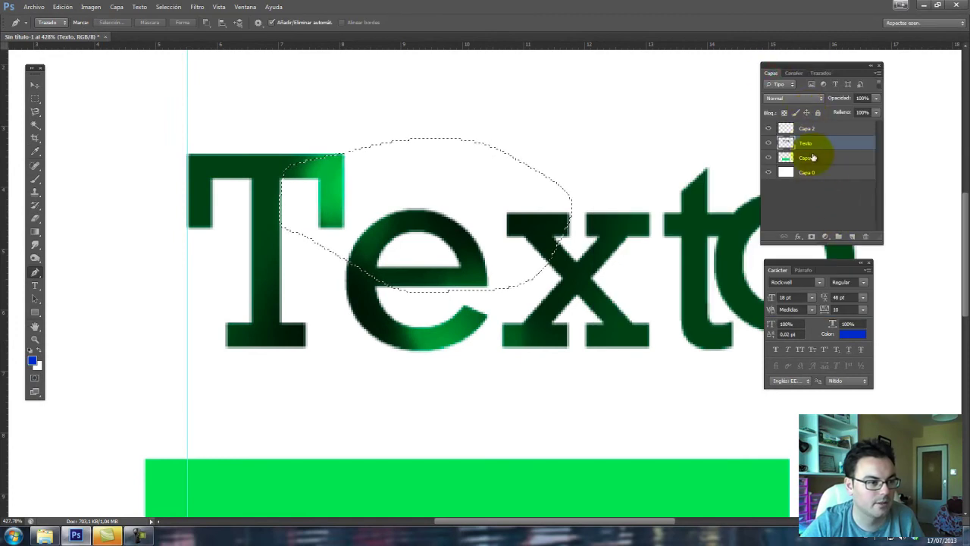
click(806, 129)
click(852, 236)
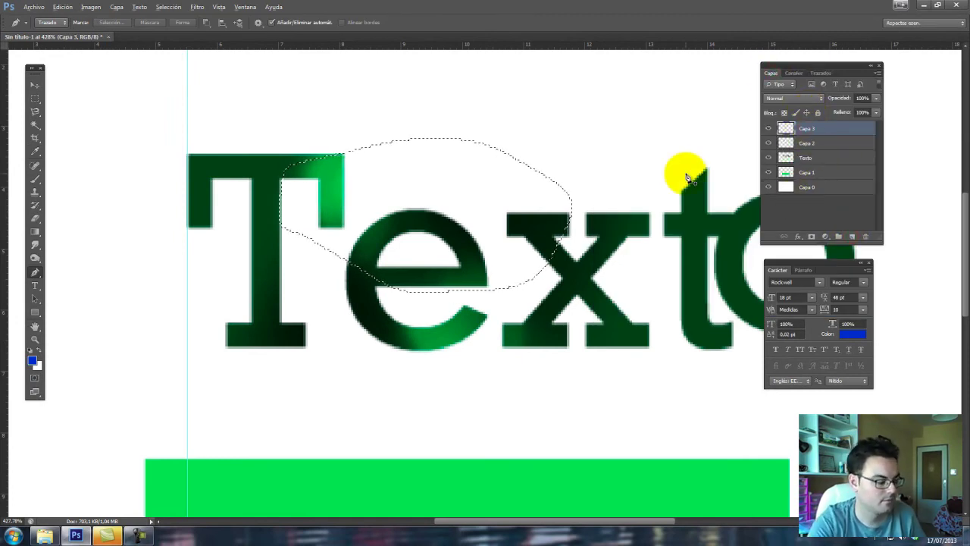
key(q)
key(q)
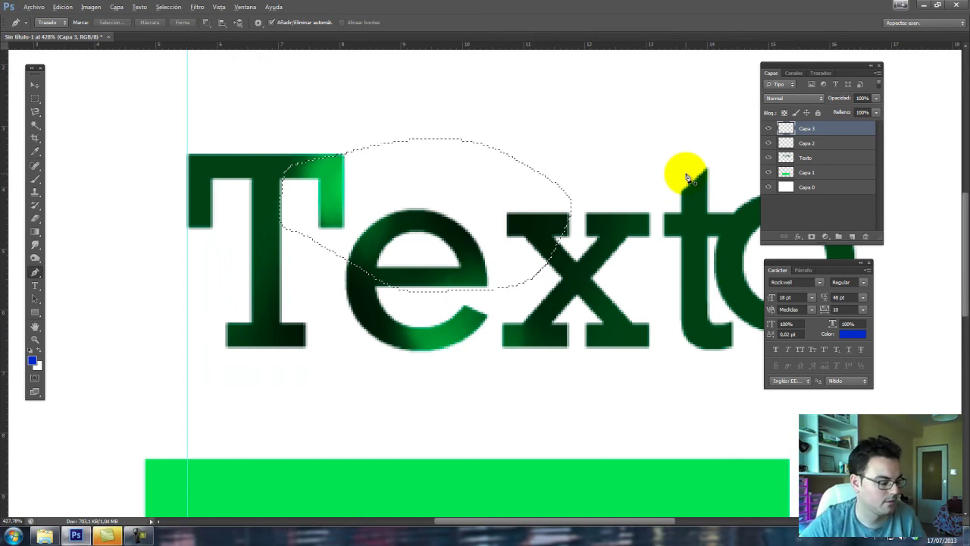
key(alt+BackSpace)
Step: Zoom to inspect the blue blob, try a Lasso selection above 'to', and hide Capa 3
drag(470, 127, 557, 188)
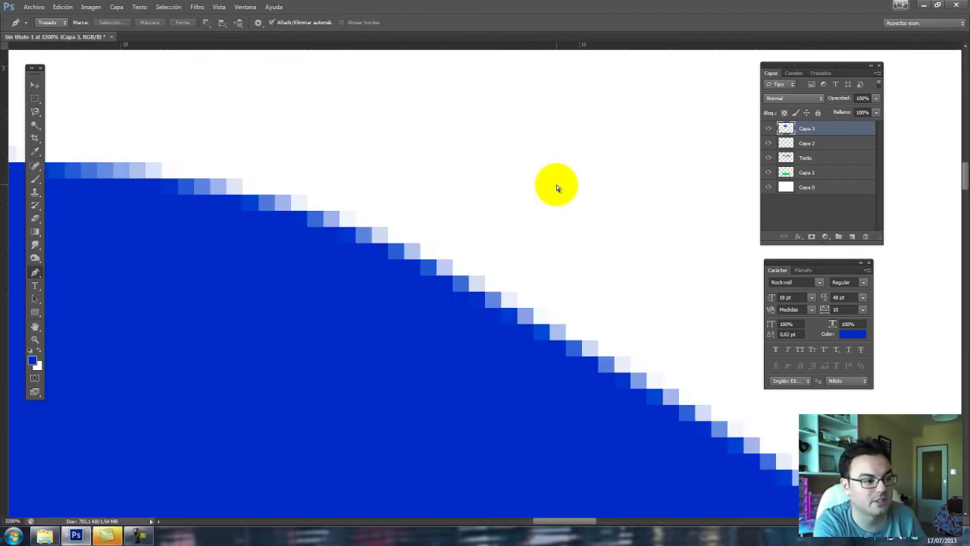
key(ctrl+minus)
key(ctrl+minus)
key(ctrl+minus)
key(ctrl+minus)
key(ctrl+minus)
key(ctrl+minus)
key(ctrl+minus)
key(ctrl+minus)
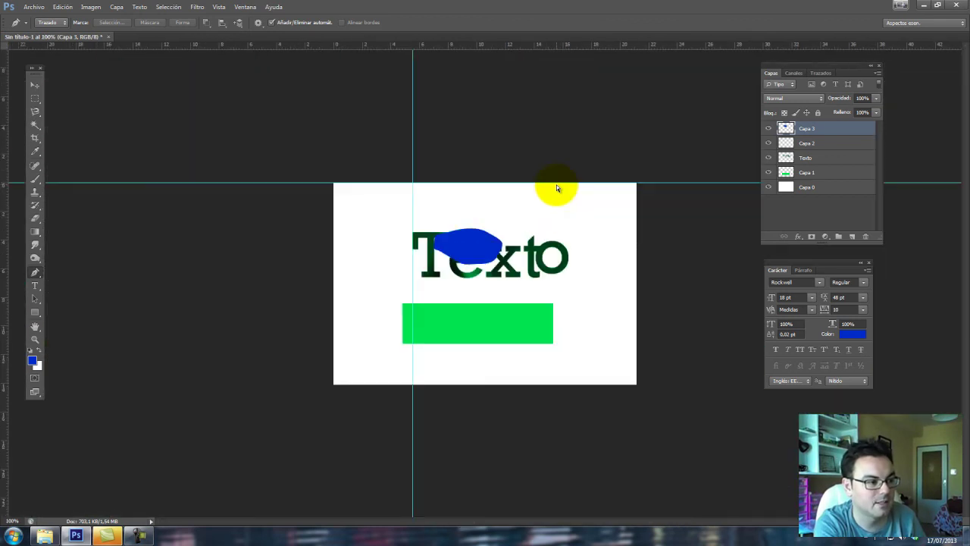
key(ctrl+plus)
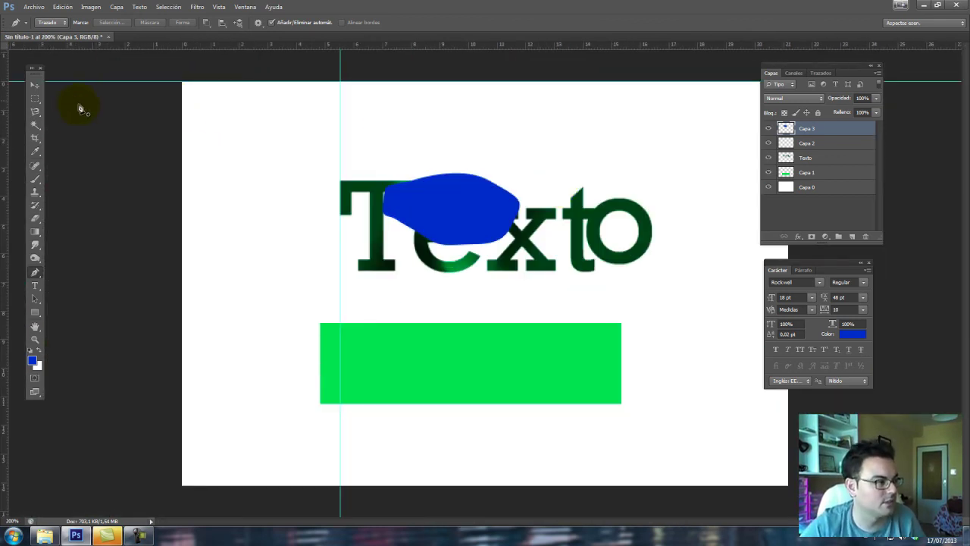
click(36, 112)
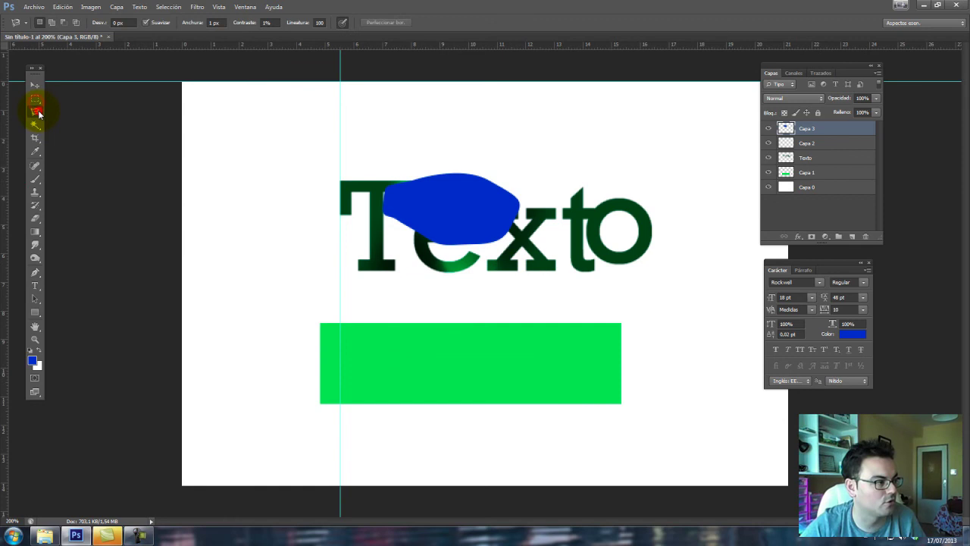
right_click(36, 112)
click(84, 108)
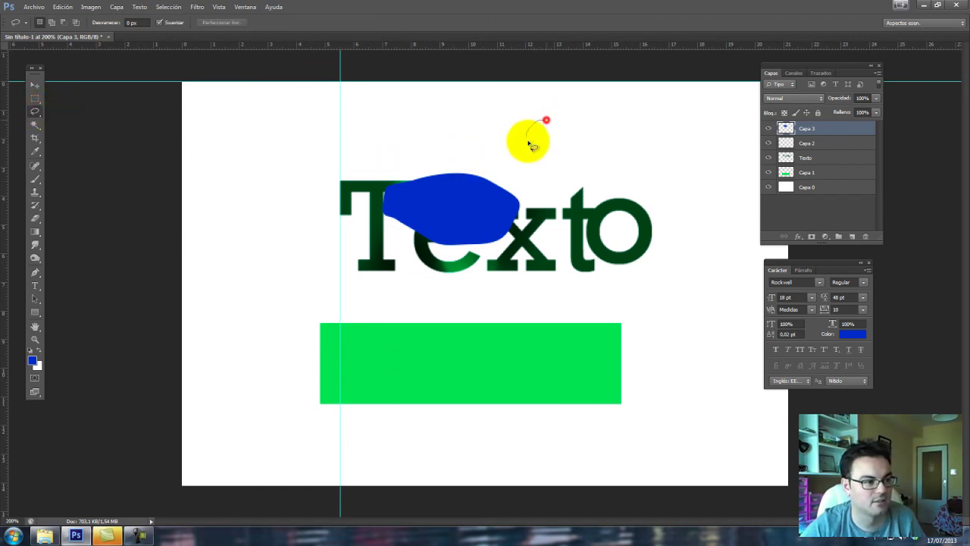
drag(580, 110, 613, 142)
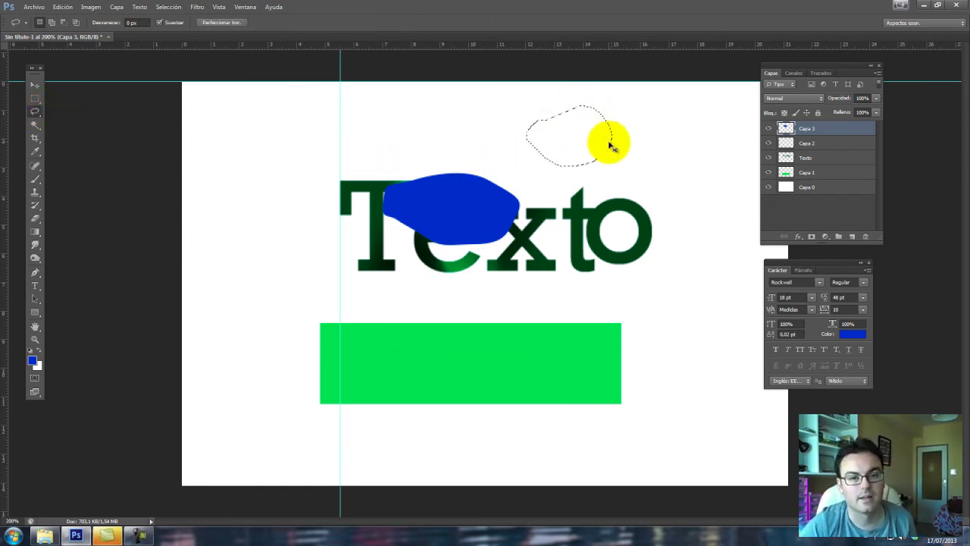
click(768, 129)
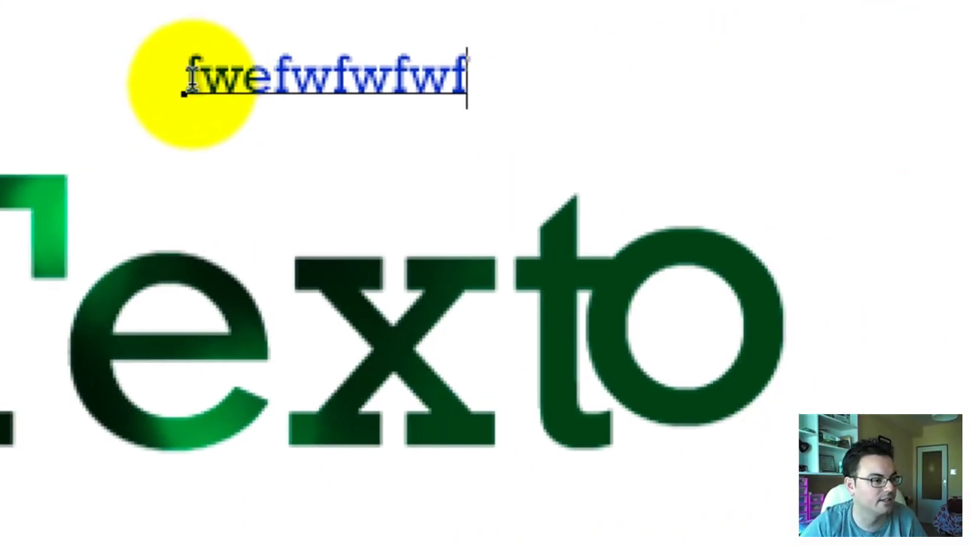
text(fwefwfwfwf)
Step: Set the selected fwefwfwfwf text to Segoe UI Bold, after briefly trying Rosewood Std
drag(95, 90, 381, 102)
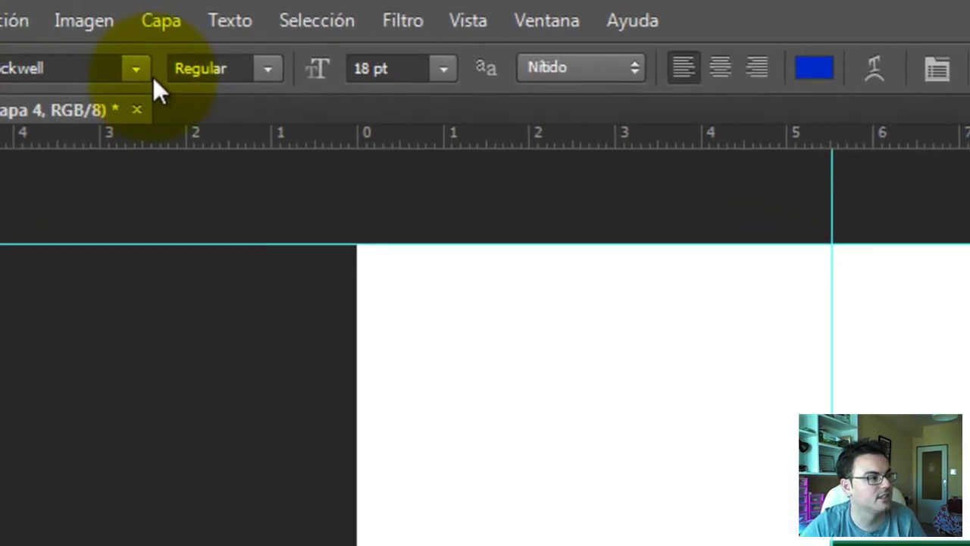
click(139, 74)
click(139, 73)
click(266, 69)
click(133, 70)
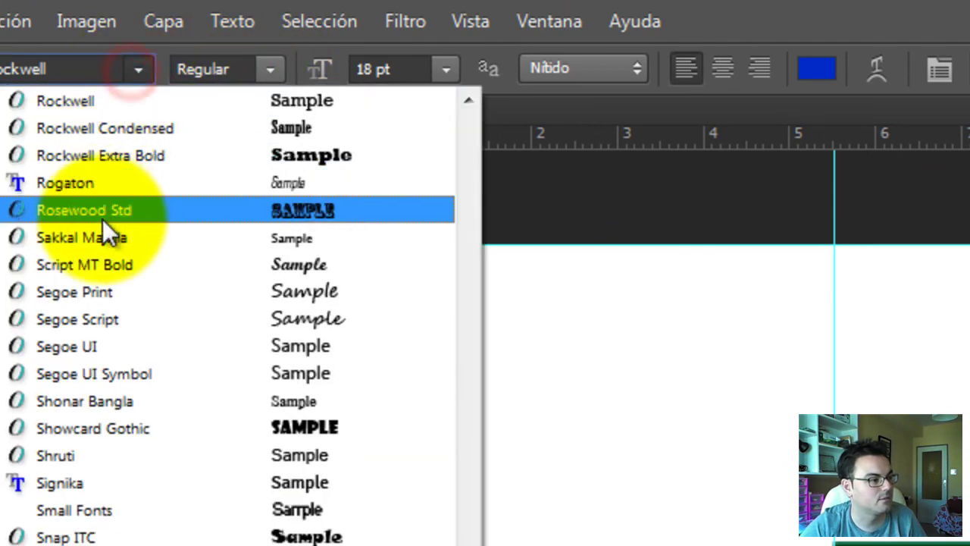
click(100, 214)
click(139, 69)
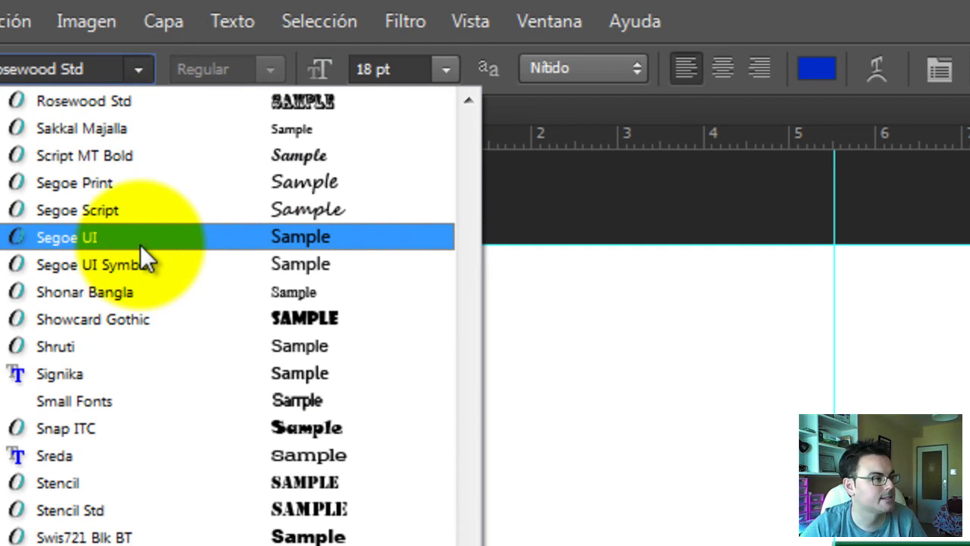
click(139, 242)
click(258, 69)
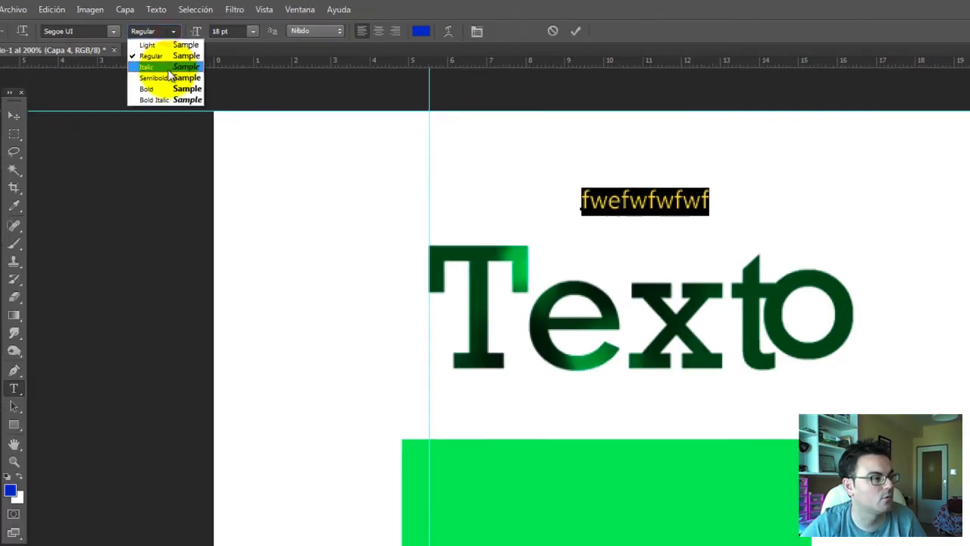
click(147, 65)
Step: Make the text 48 pt, red and centred, then commit it
click(211, 23)
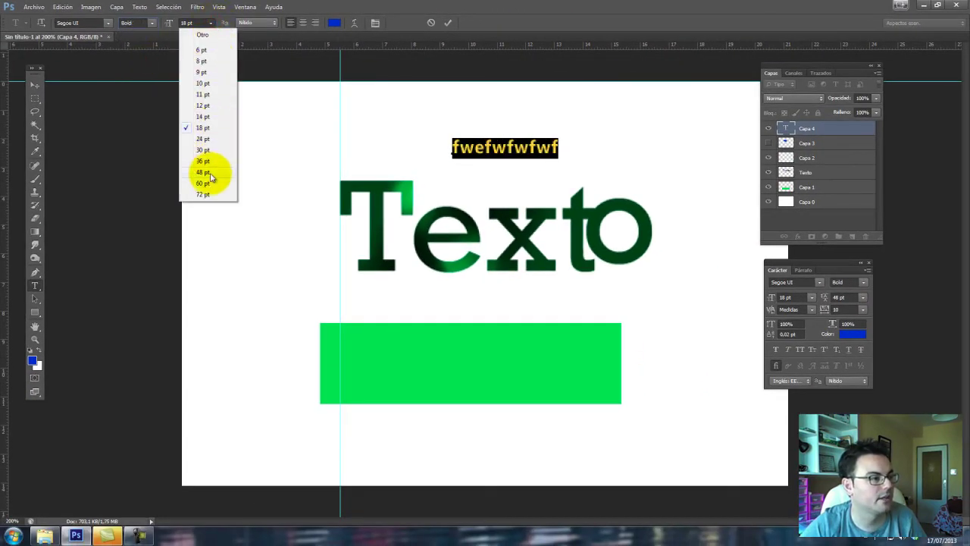
click(203, 172)
click(334, 22)
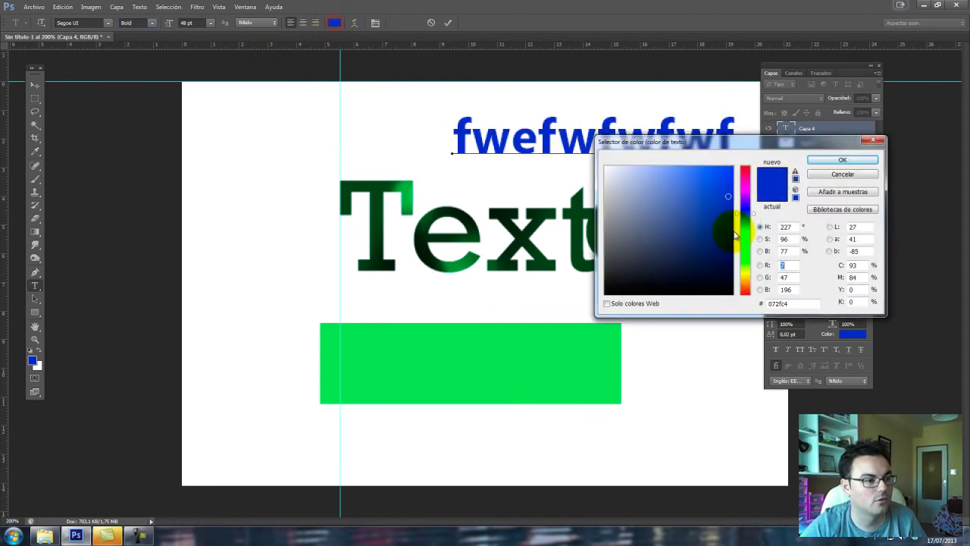
drag(746, 273, 747, 288)
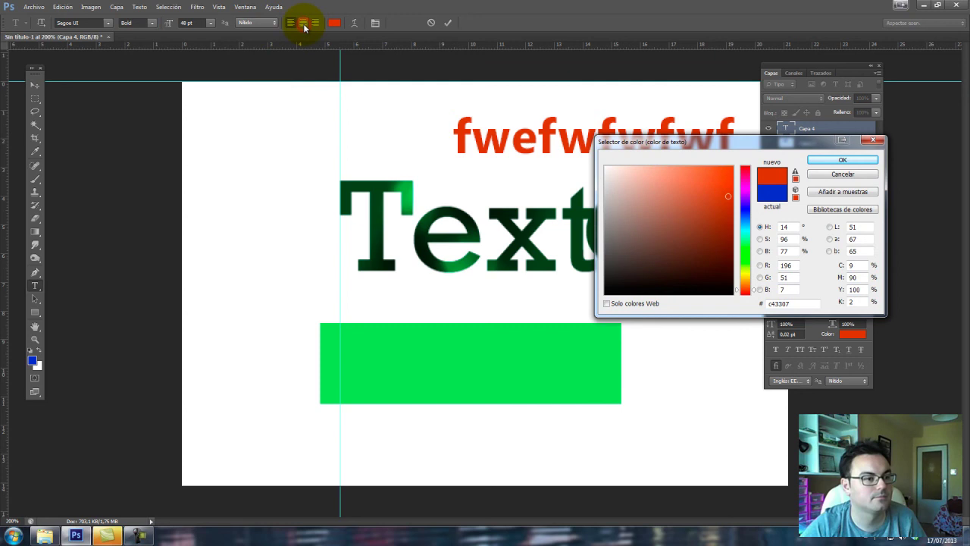
click(842, 159)
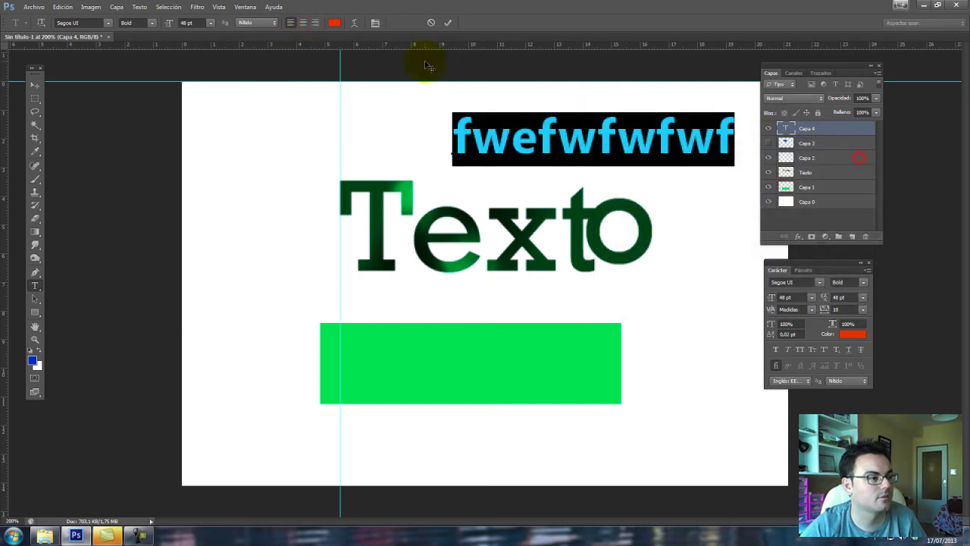
click(302, 24)
click(35, 84)
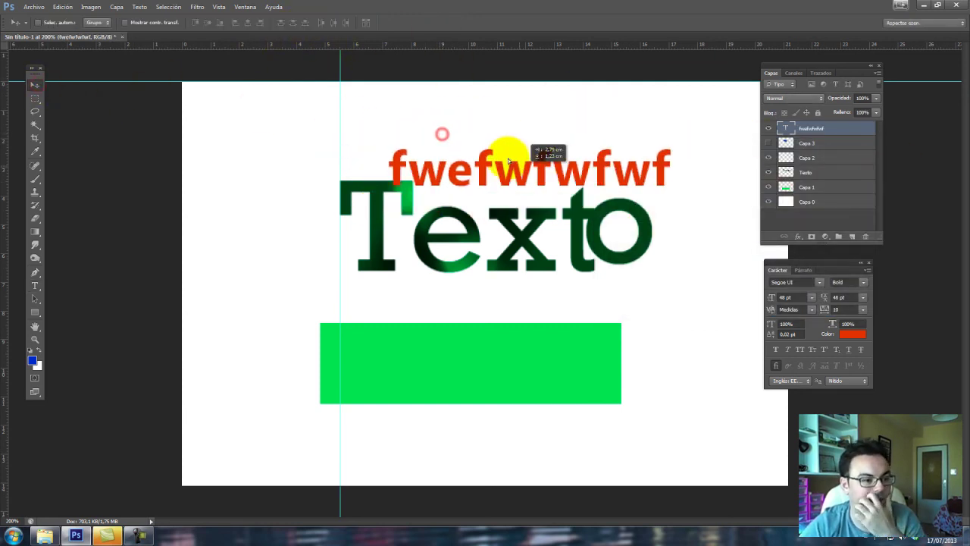
Step: Move the red text just above Texto and check its Párrafo and Carácter settings
drag(444, 134, 498, 127)
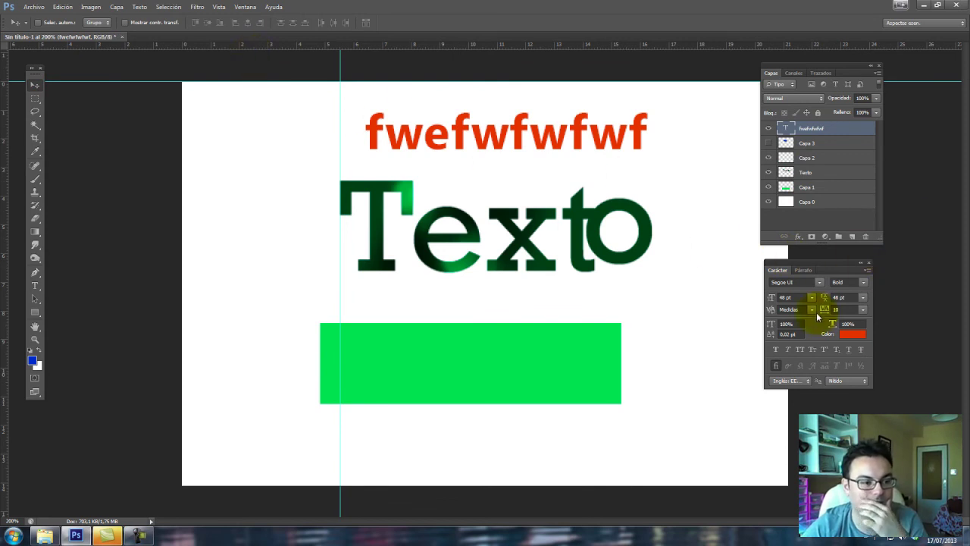
click(804, 270)
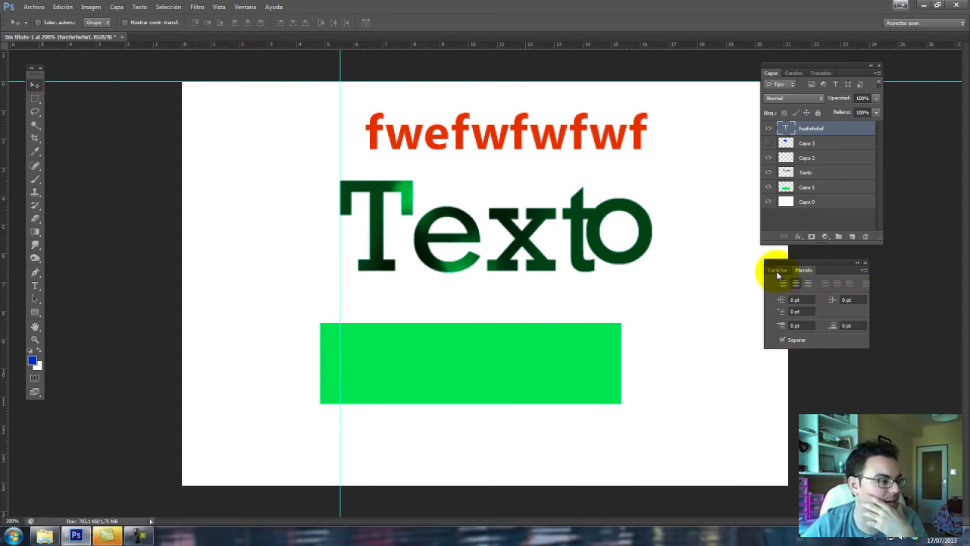
click(776, 270)
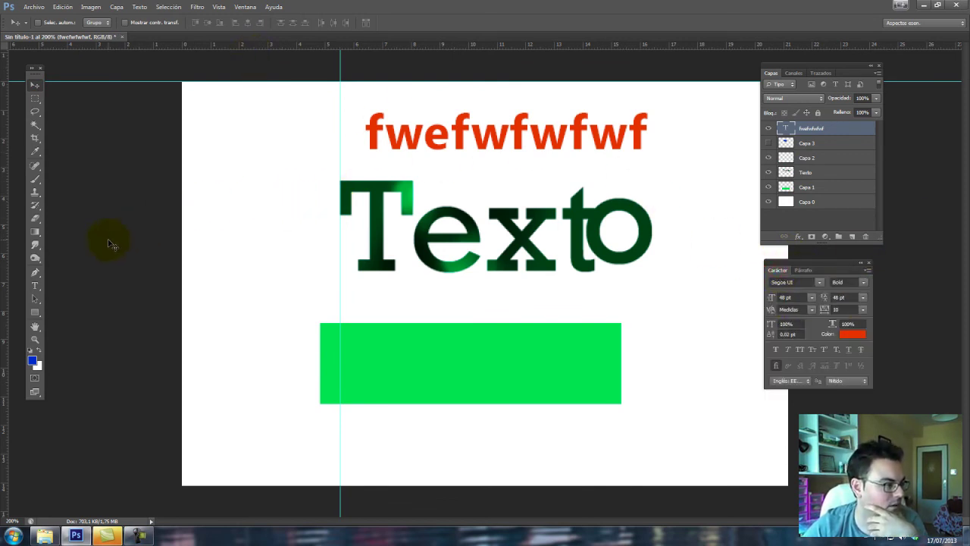
Step: Try the Path Selection and Direct Selection tools, then switch to the Hand tool
click(37, 299)
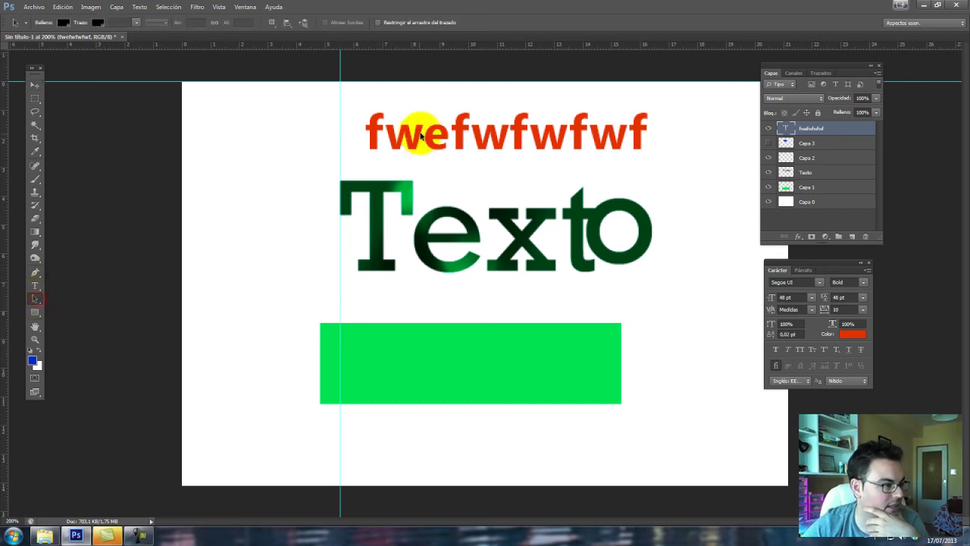
right_click(40, 303)
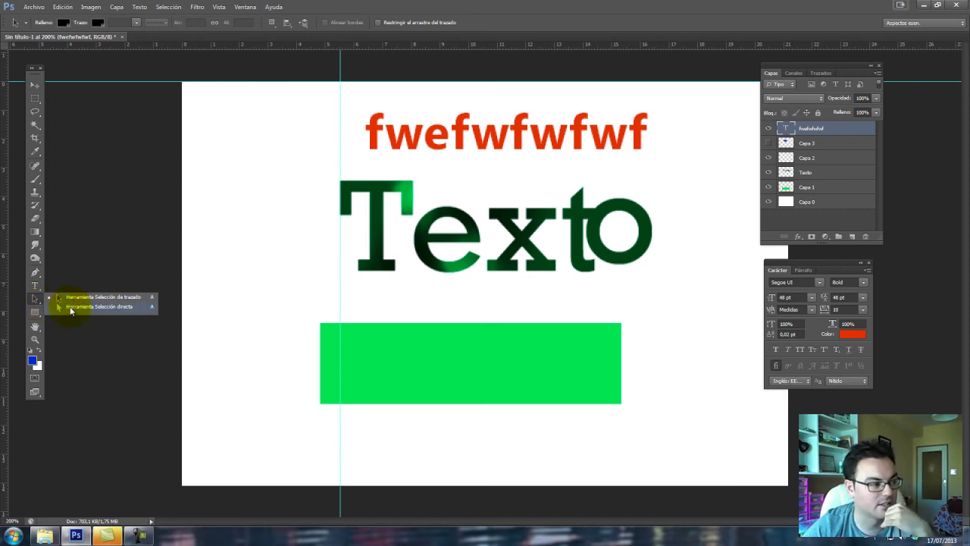
click(71, 307)
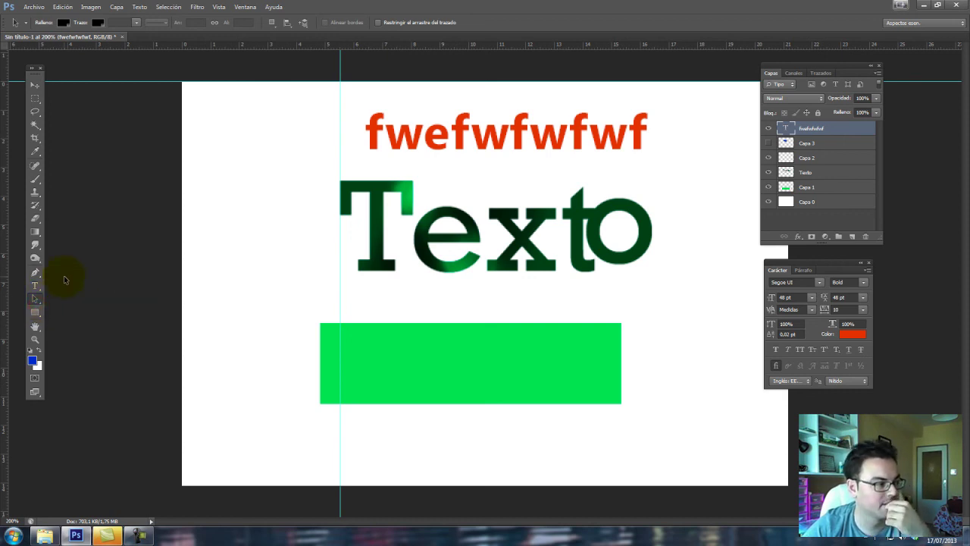
click(35, 326)
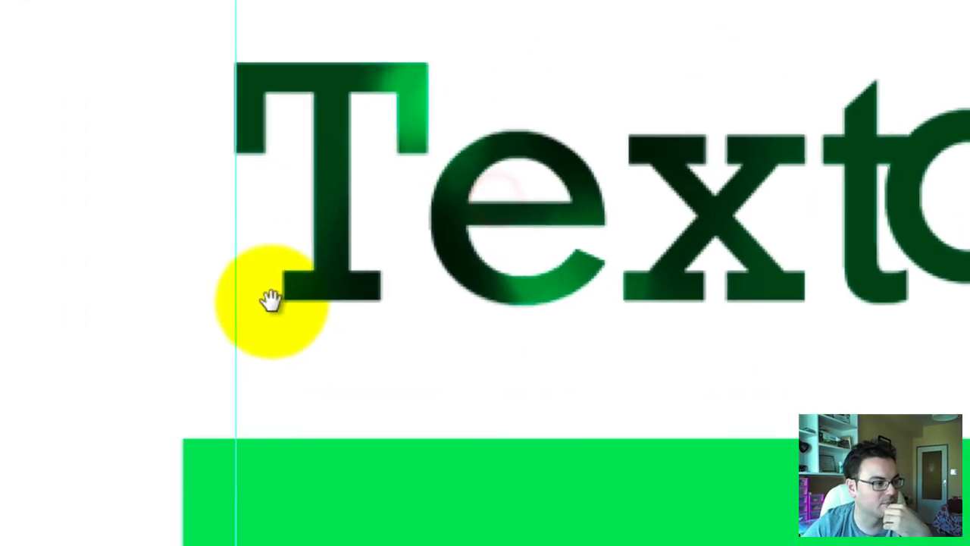
Step: Zoom in closely on the 'e' and 'x' of Texto, then zoom back out
click(366, 86)
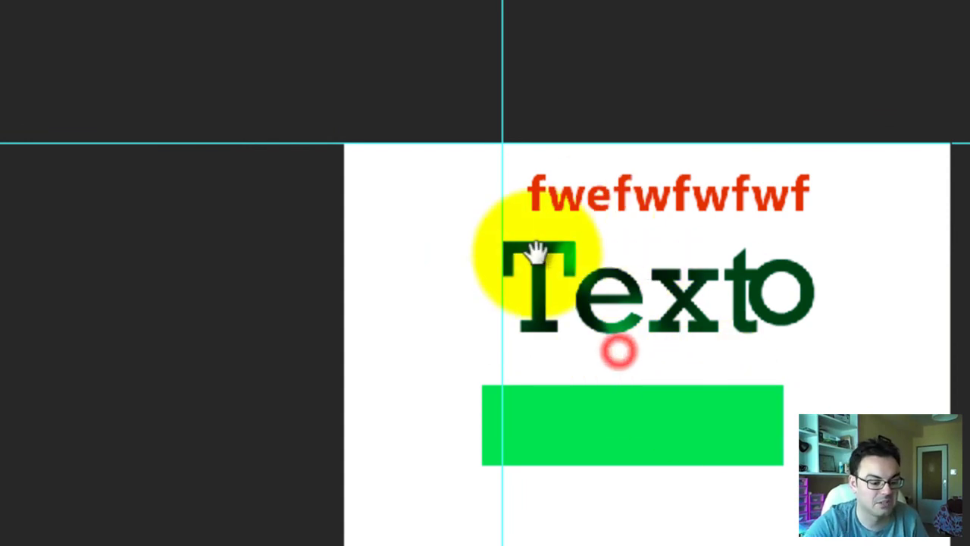
ctrl+click(671, 201)
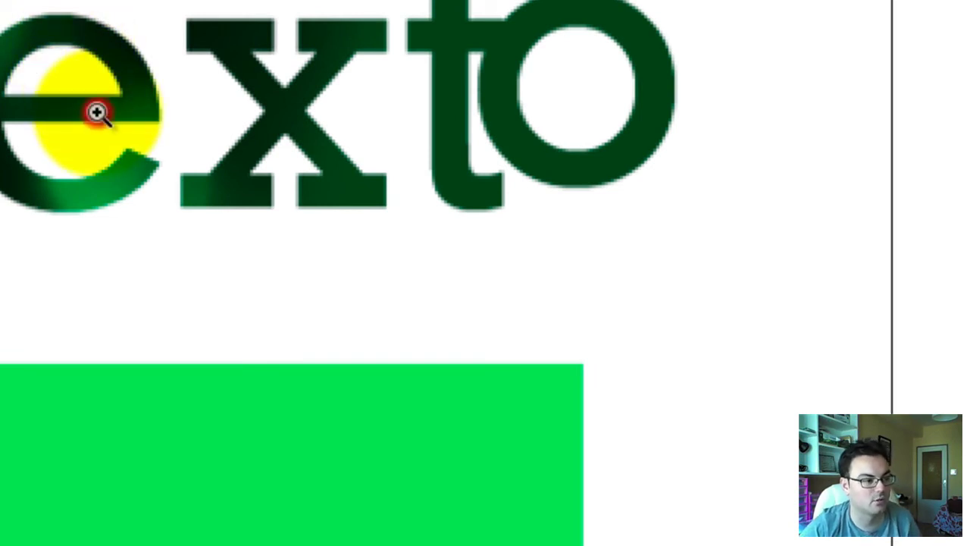
ctrl+click(97, 112)
click(97, 112)
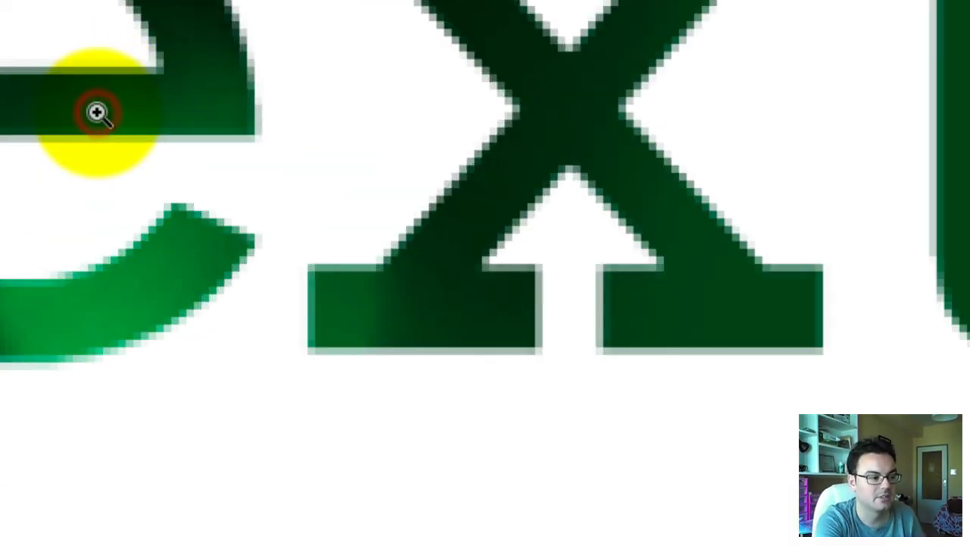
key(ctrl+minus)
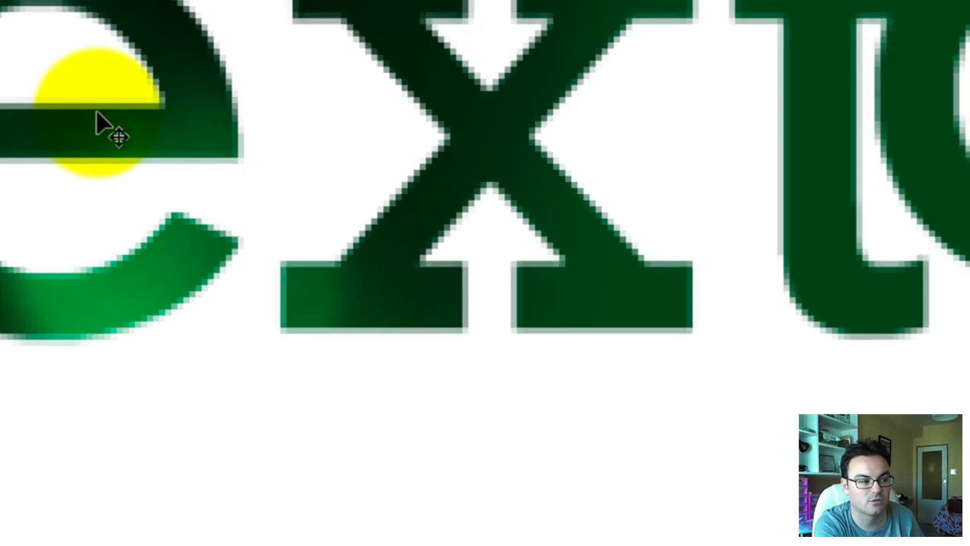
key(ctrl+minus)
key(ctrl+minus)
key(ctrl+minus)
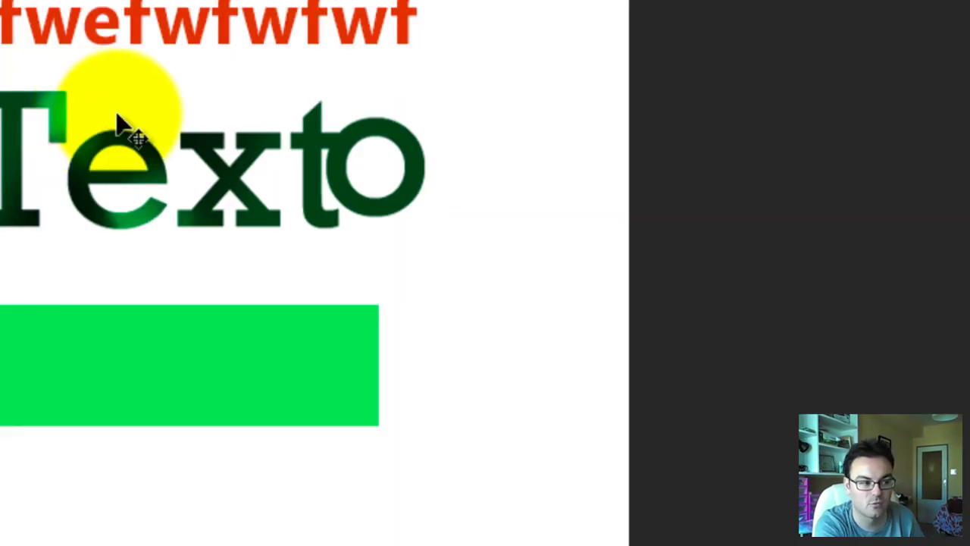
Step: Alternate zooming on Texto and the green bar, ending close on the 'exto' letters
key(ctrl+plus)
key(ctrl+plus)
key(ctrl+minus)
key(ctrl+minus)
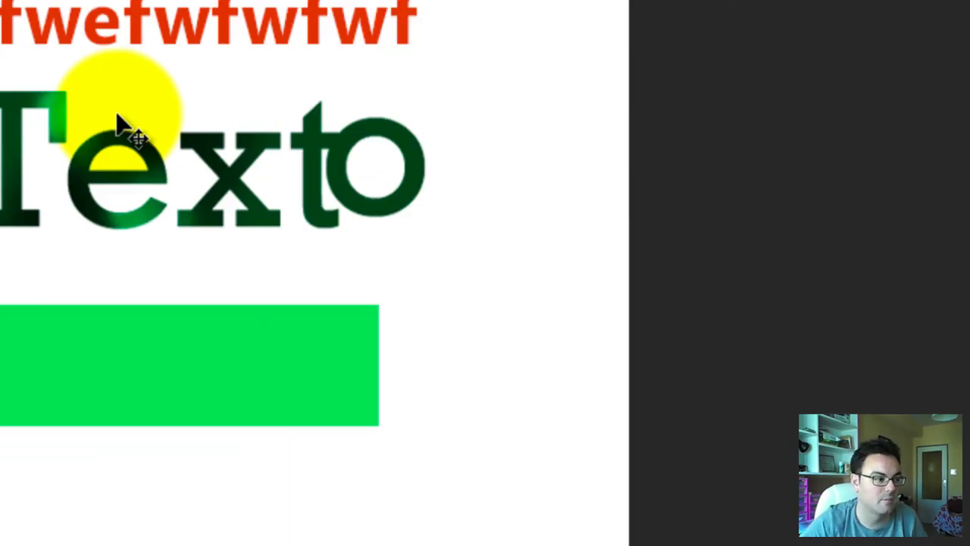
key(ctrl+plus)
key(ctrl+plus)
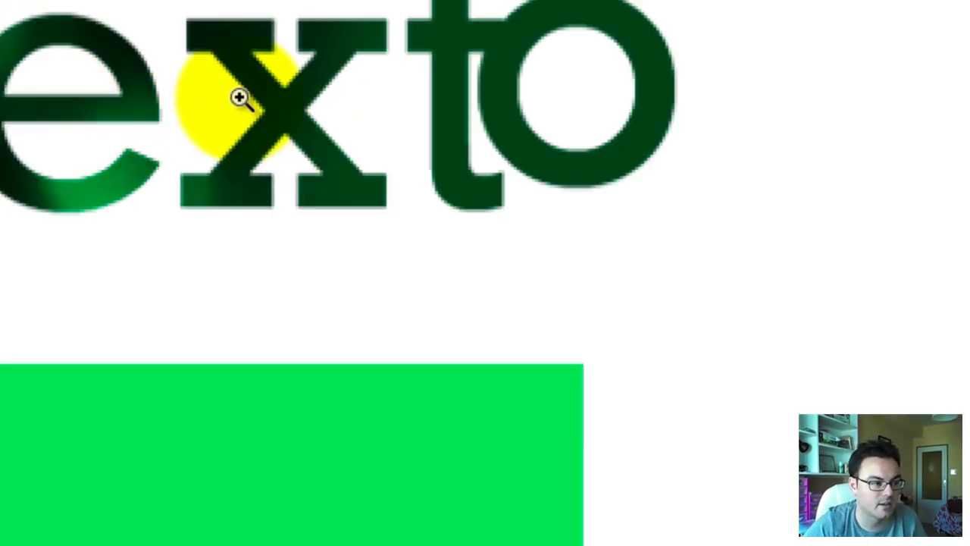
click(238, 97)
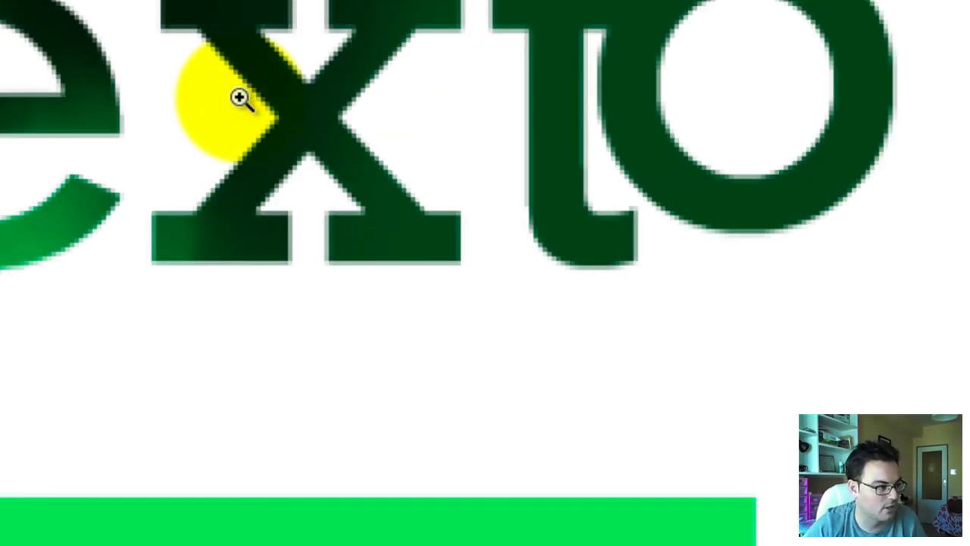
alt+click(199, 115)
alt+click(199, 115)
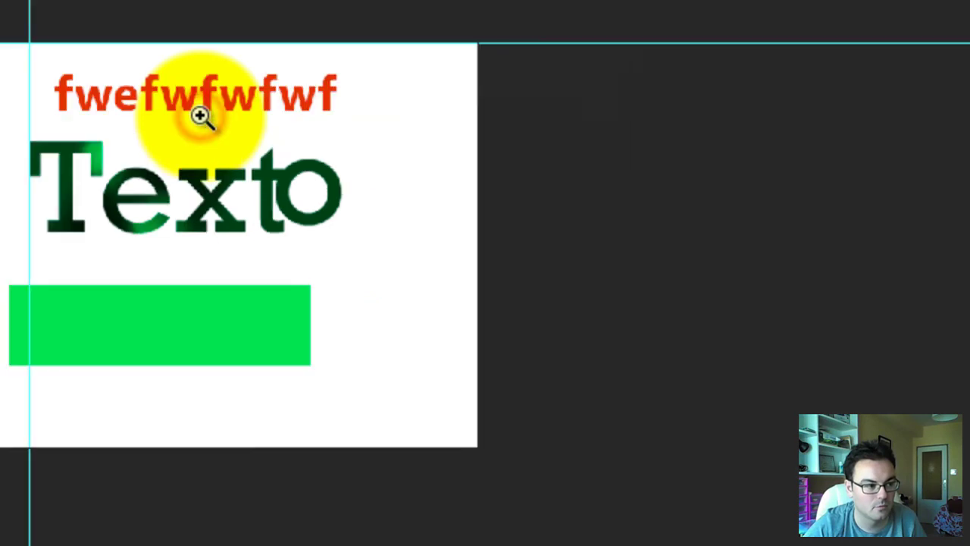
click(201, 115)
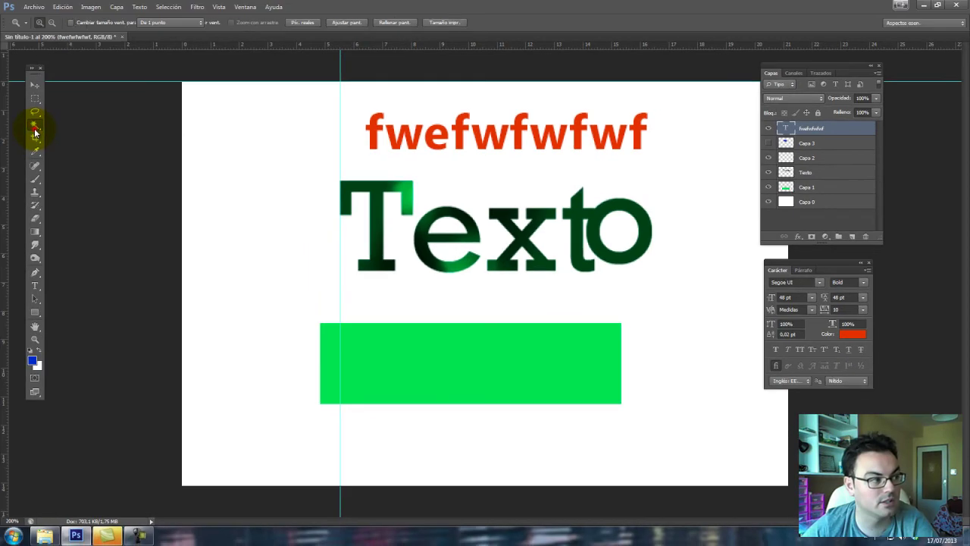
Step: Select the Magic Wand tool and browse the Ventana panel list without choosing anything
click(35, 126)
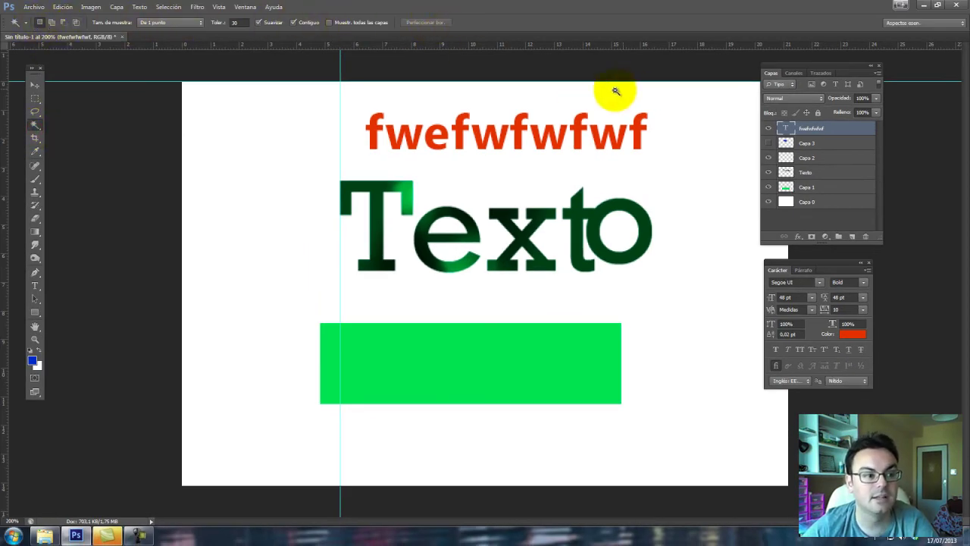
click(244, 6)
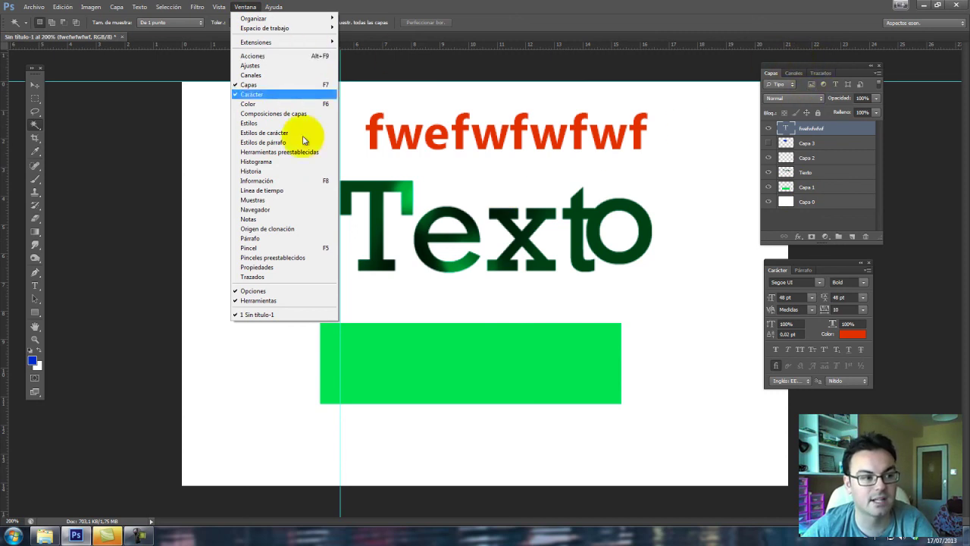
click(825, 68)
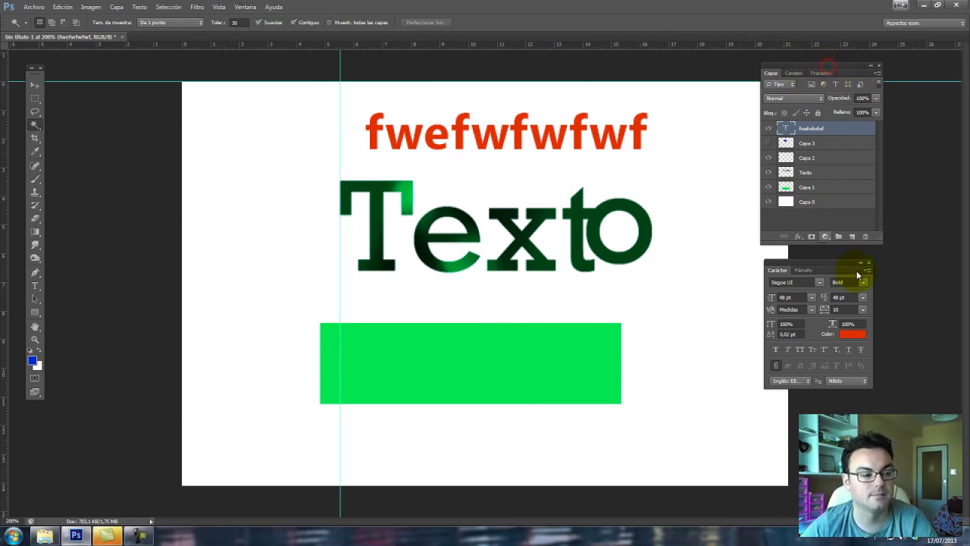
Step: Move the Capas and Carácter panels right, then browse the Texto menu without choosing
drag(827, 64, 867, 68)
drag(826, 264, 878, 256)
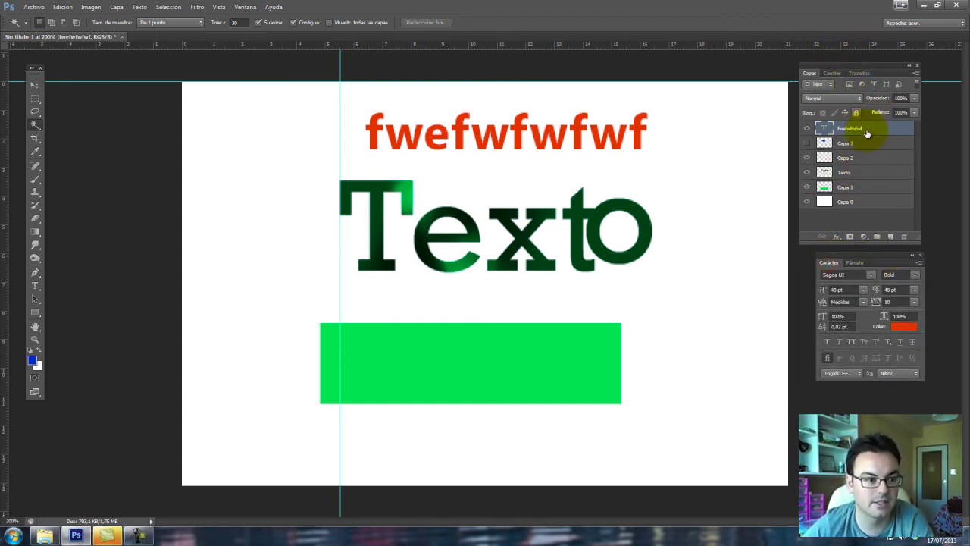
drag(886, 255, 879, 264)
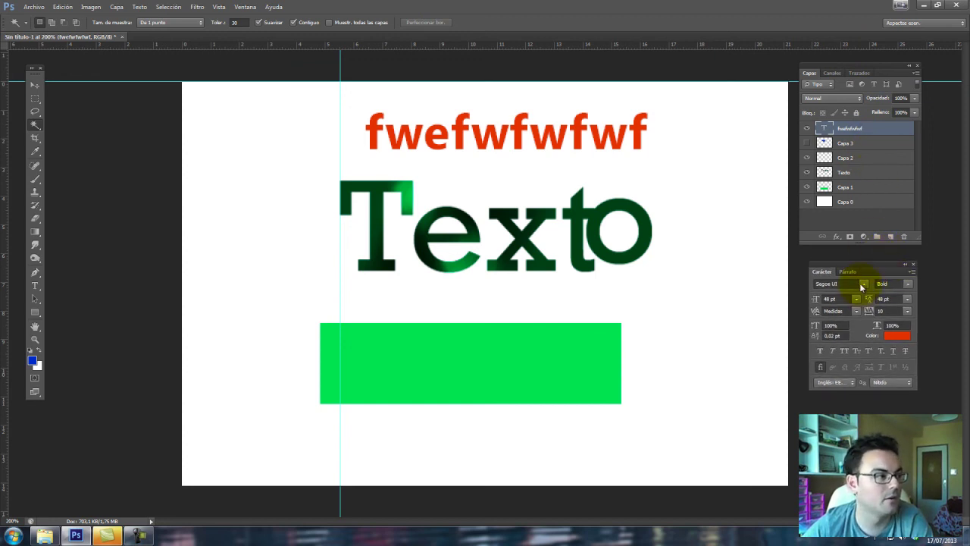
click(140, 7)
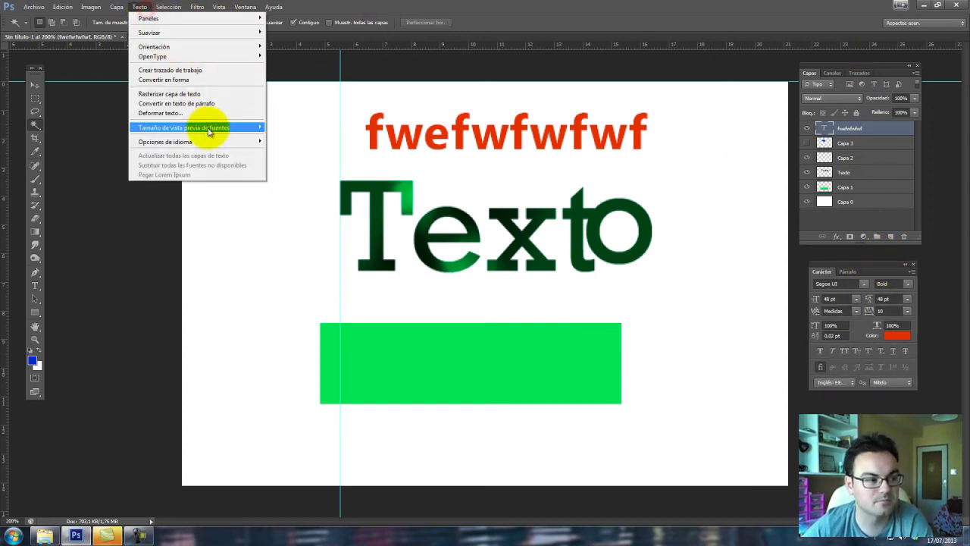
click(558, 15)
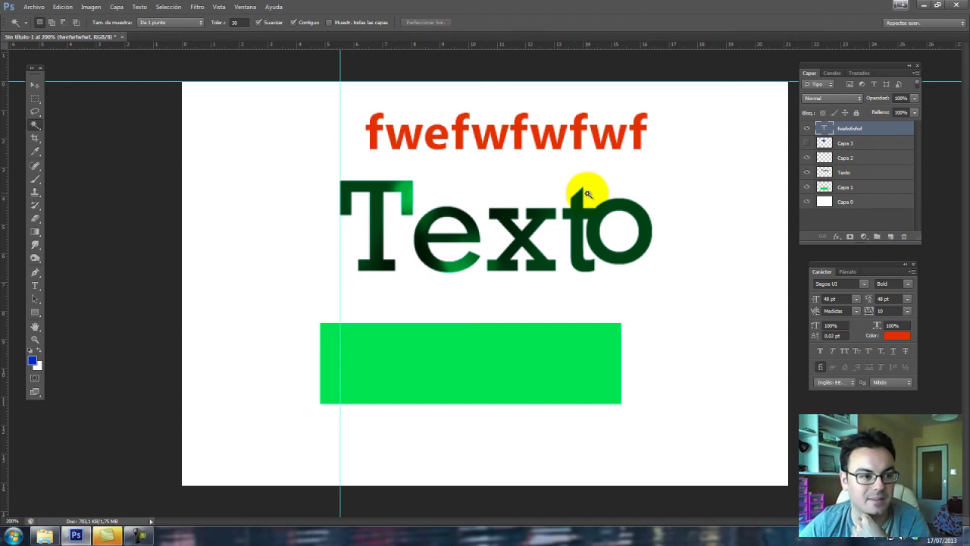
Step: Select the Texto layer in the Layers panel
click(852, 174)
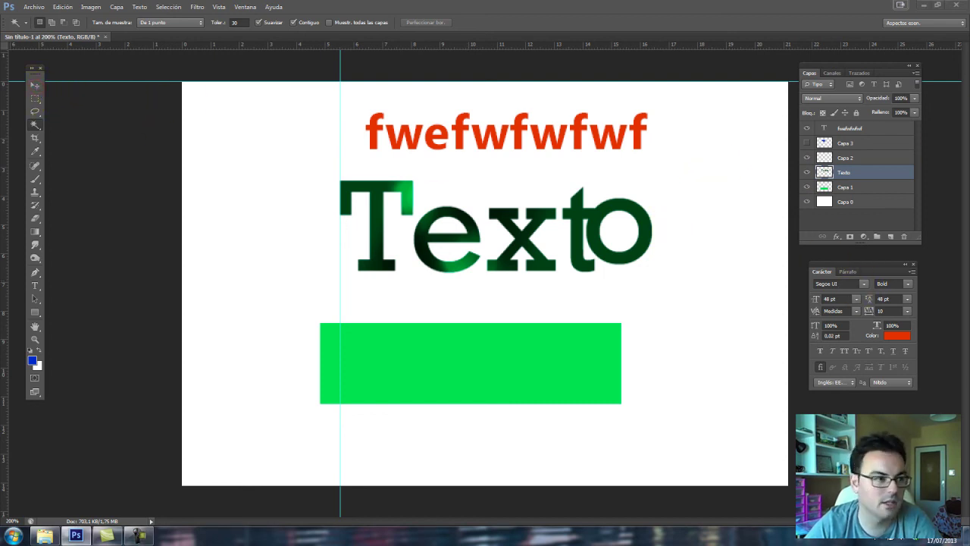
Step: Open Mi_Super_Cabecera.psd, turn off Guías under Vista > Mostrar, and undo the last change
drag(485, 65, 312, 36)
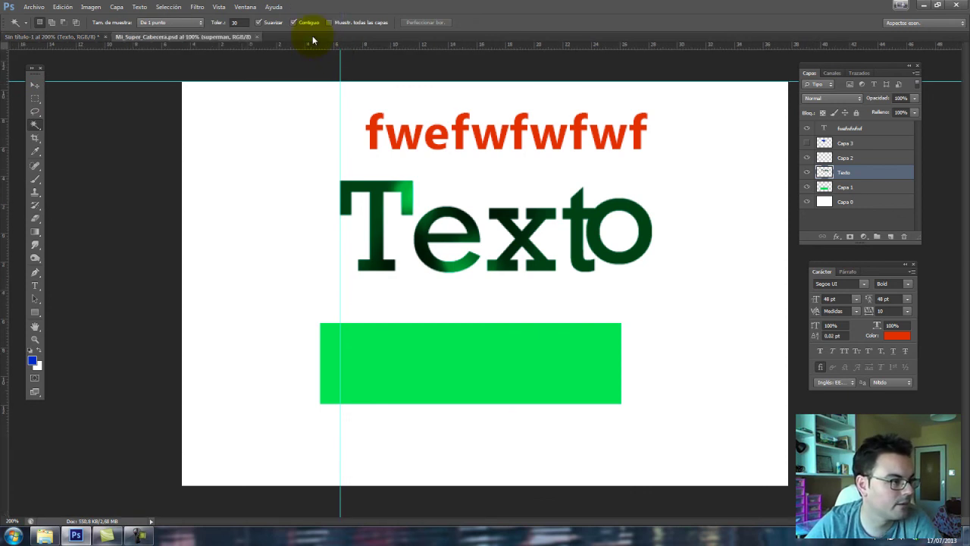
click(219, 6)
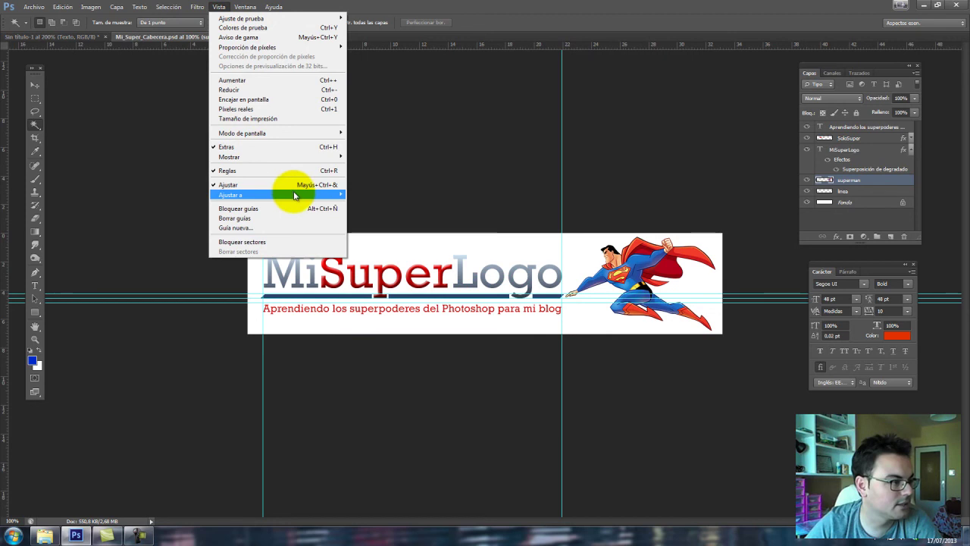
mouse_move(229, 157)
click(393, 197)
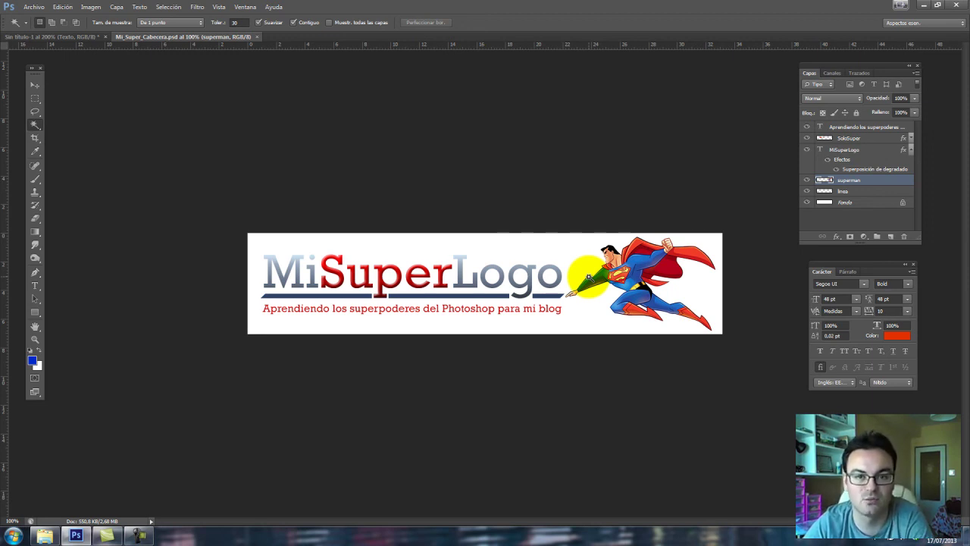
key(ctrl+z)
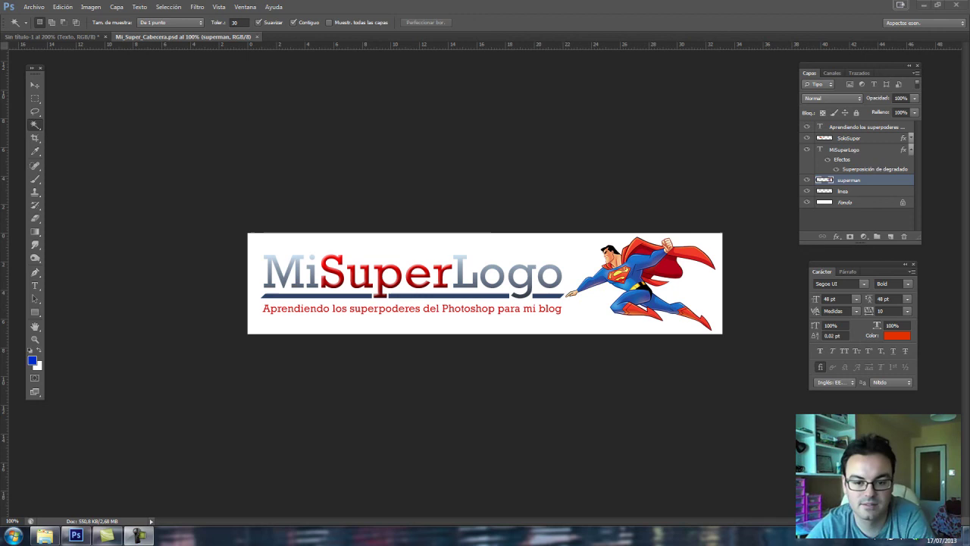